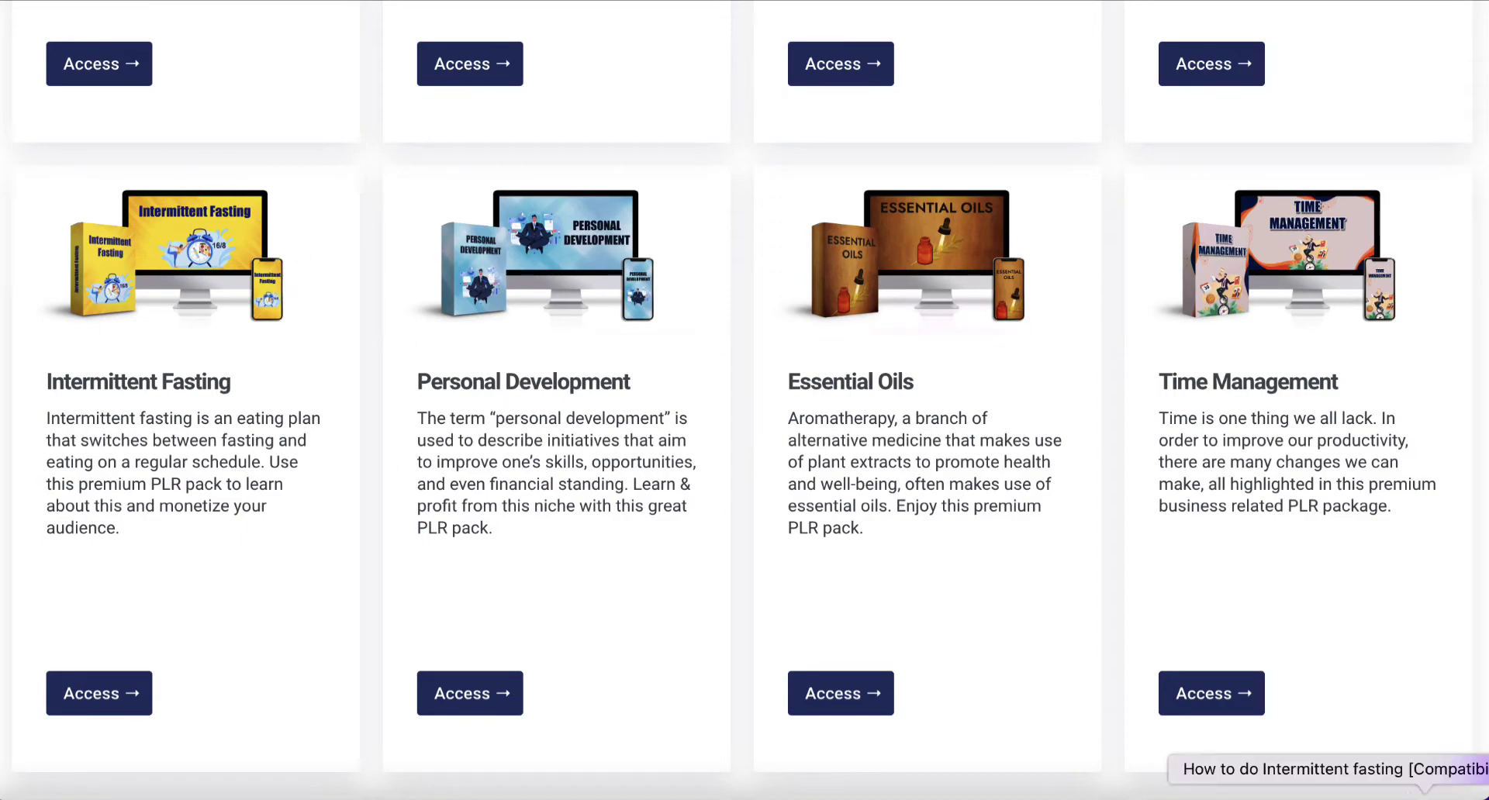
Bring back the 'How to do Intermittent Fasting' Word document from the PLR pack list
left_click(1424, 797)
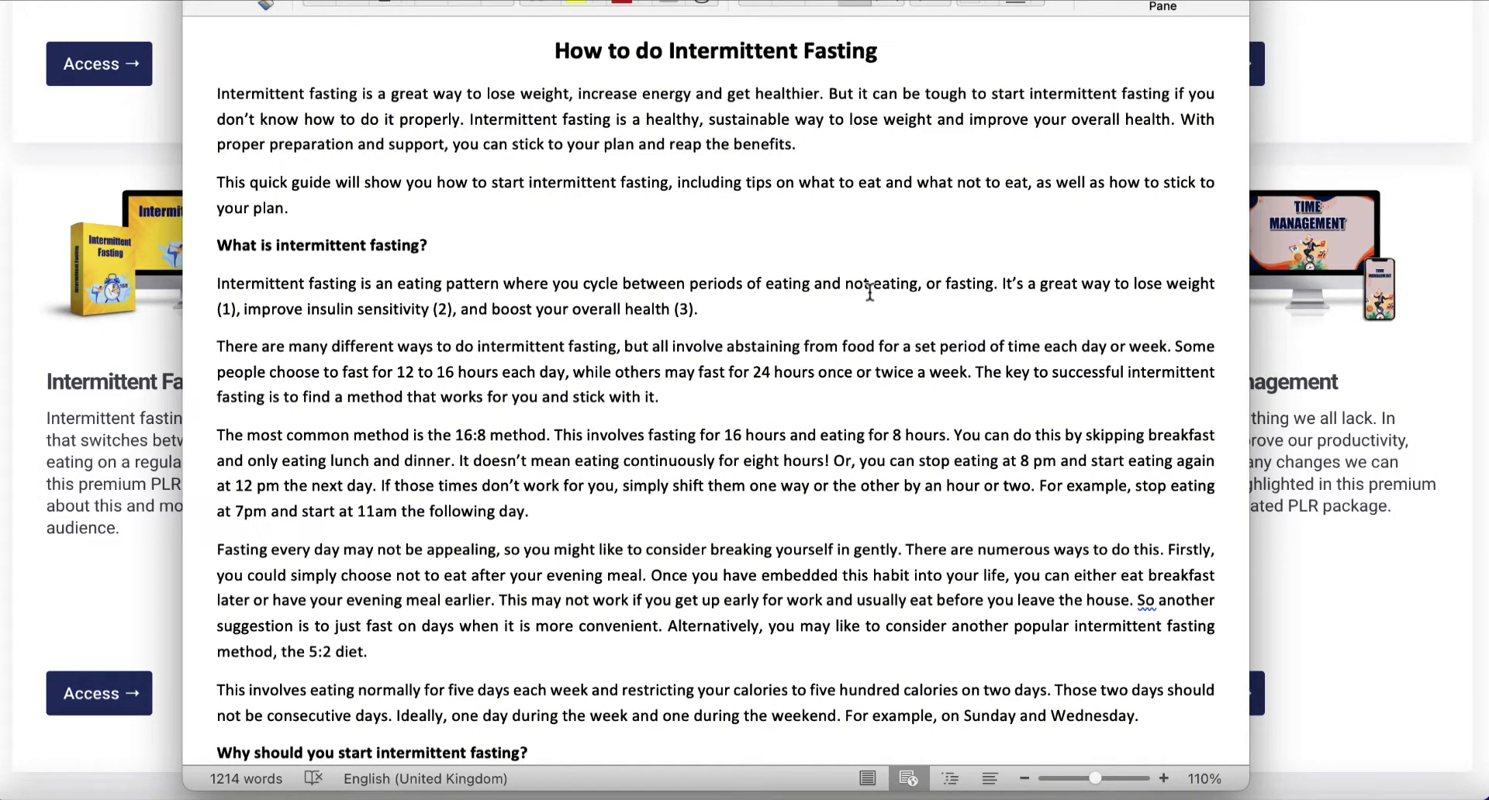
Scroll through the Word article and select its text down to 'long run.'
scroll(722, 328, "down", 1)
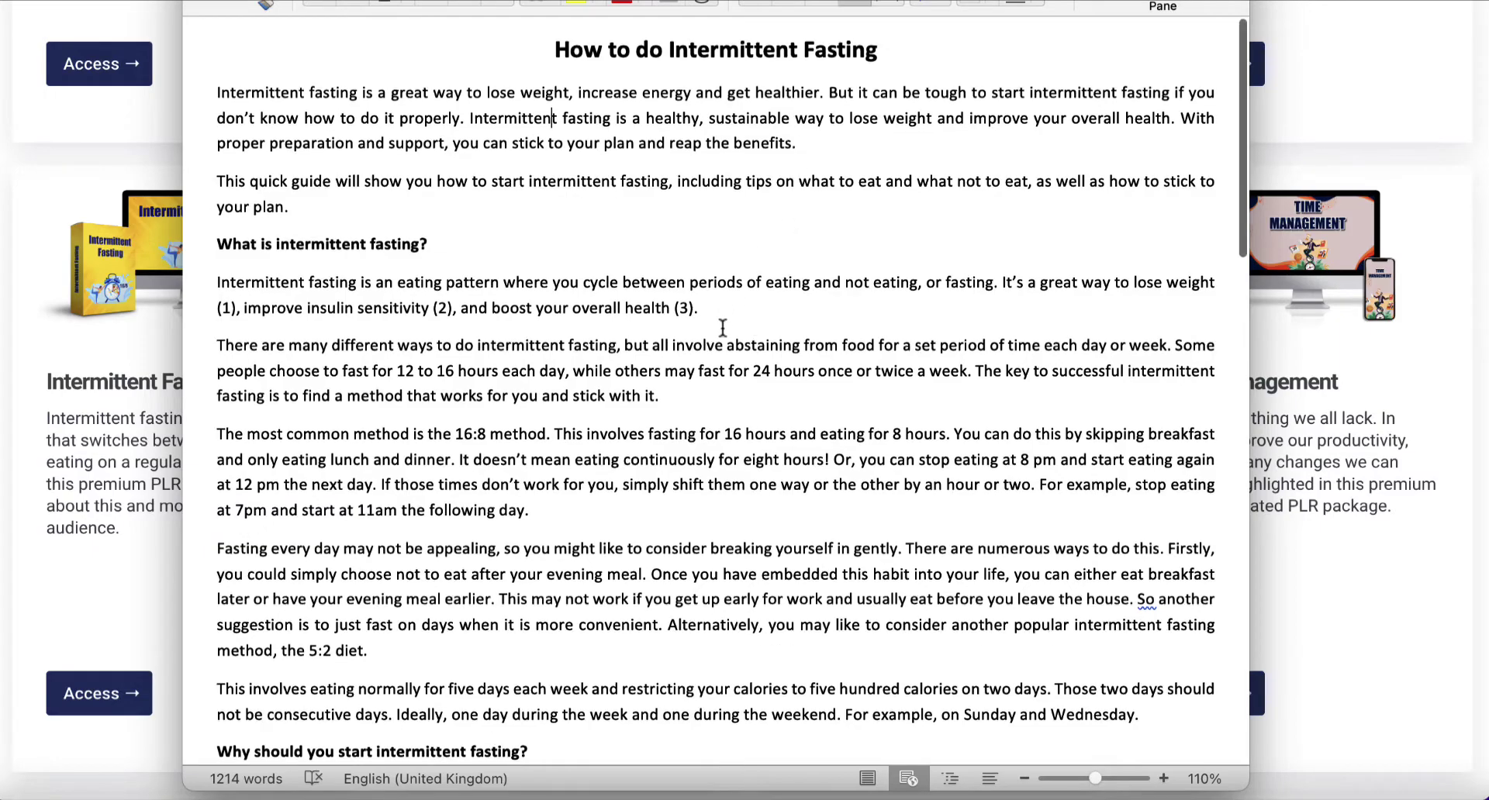
scroll(722, 328, "down", 10)
scroll(722, 328, "down", 20)
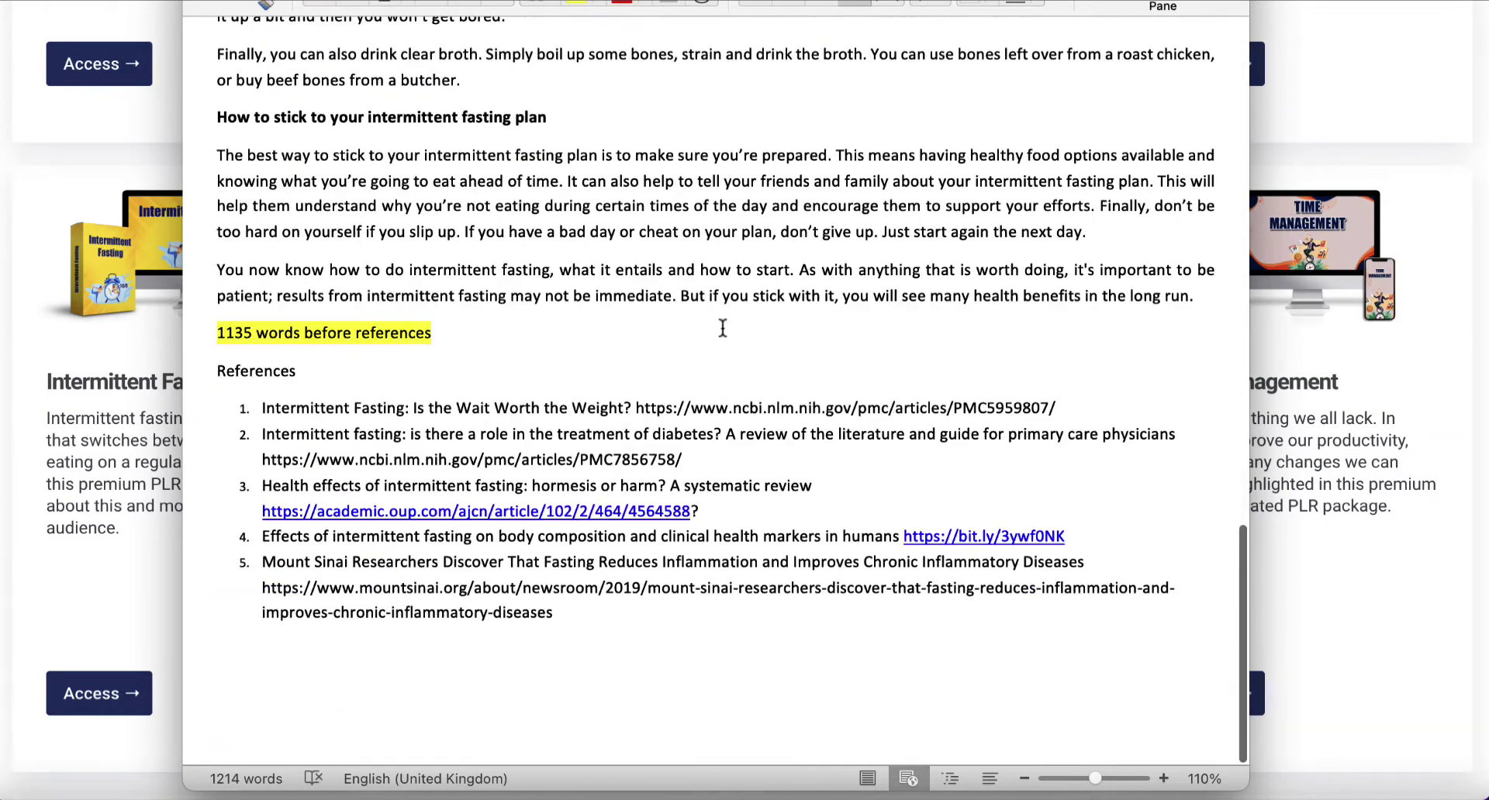
scroll(722, 328, "up", 2)
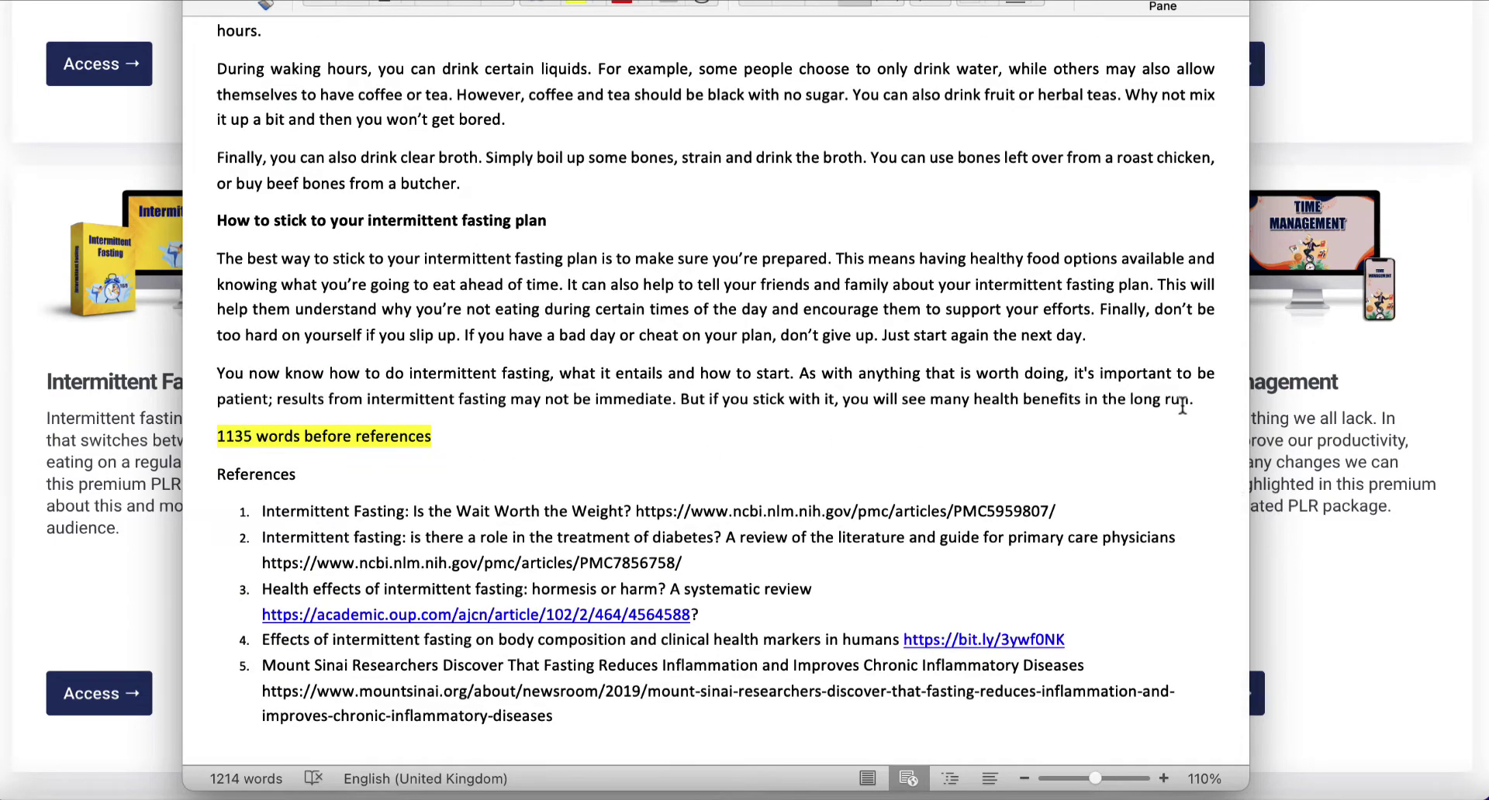
left_click_drag(1194, 400, 553, 2)
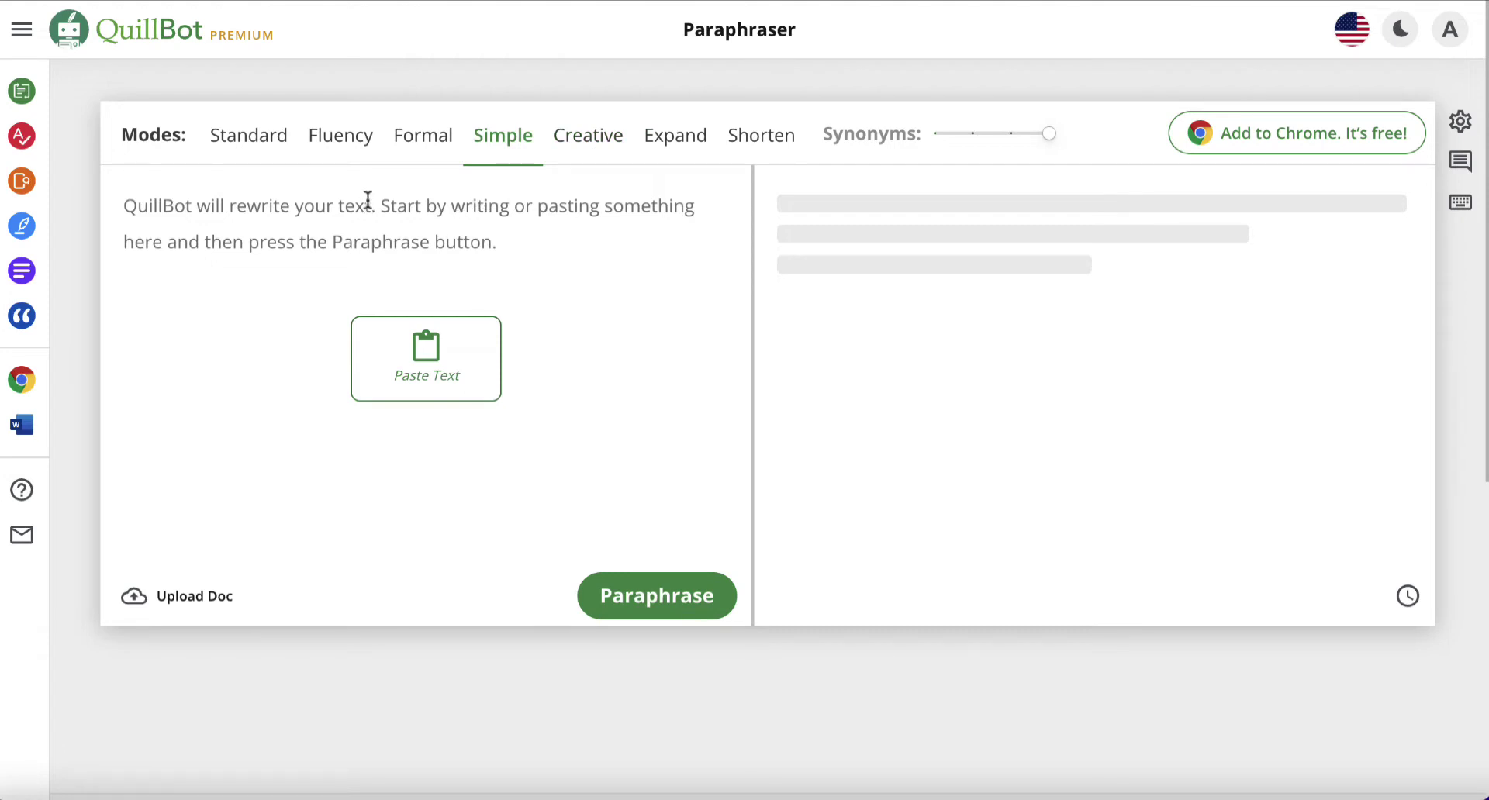
Try Fluency and Formal modes, set Synonyms to the lowest level, and settle on Simple mode
left_click(338, 142)
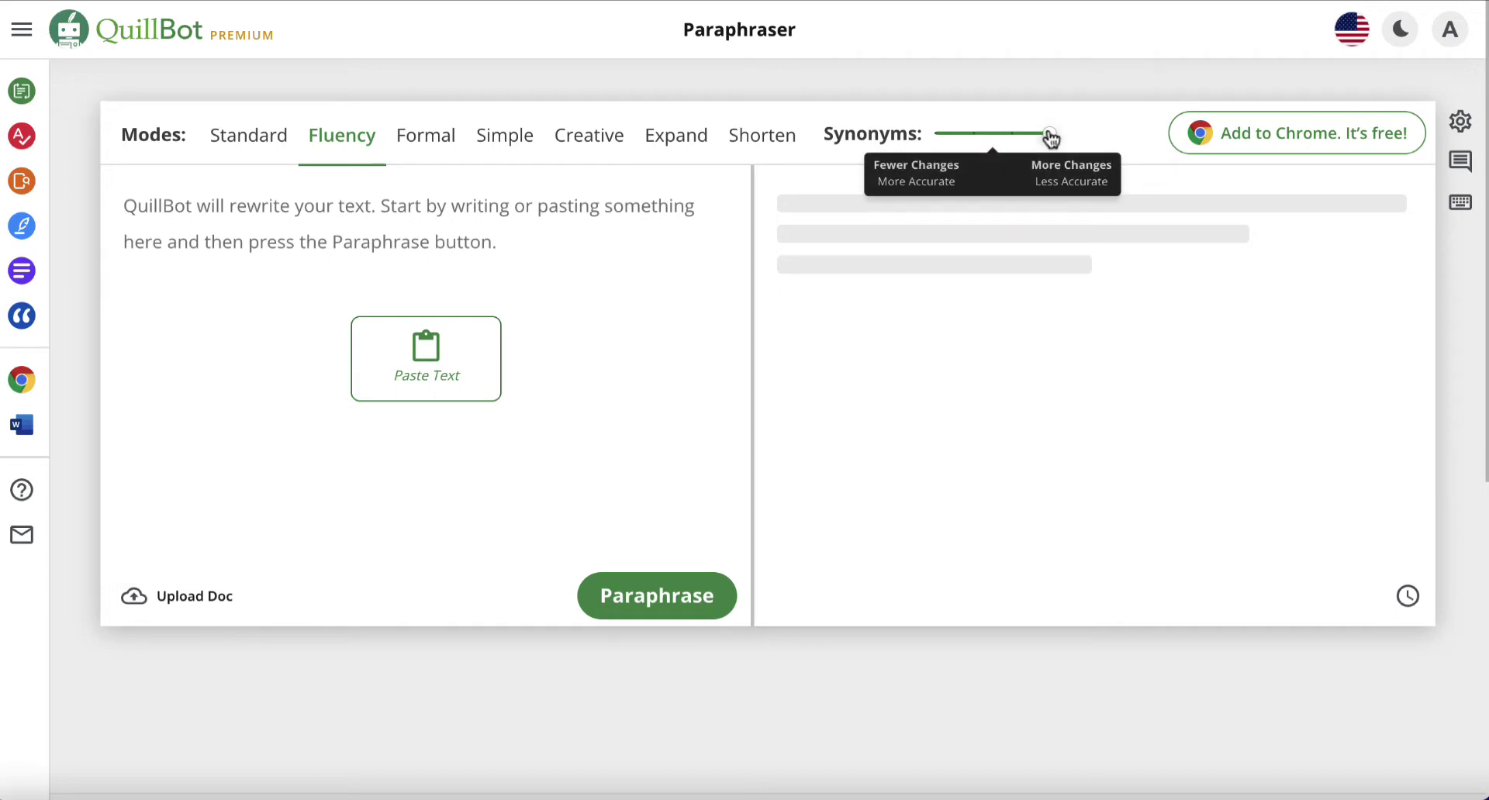
left_click_drag(1051, 138, 941, 140)
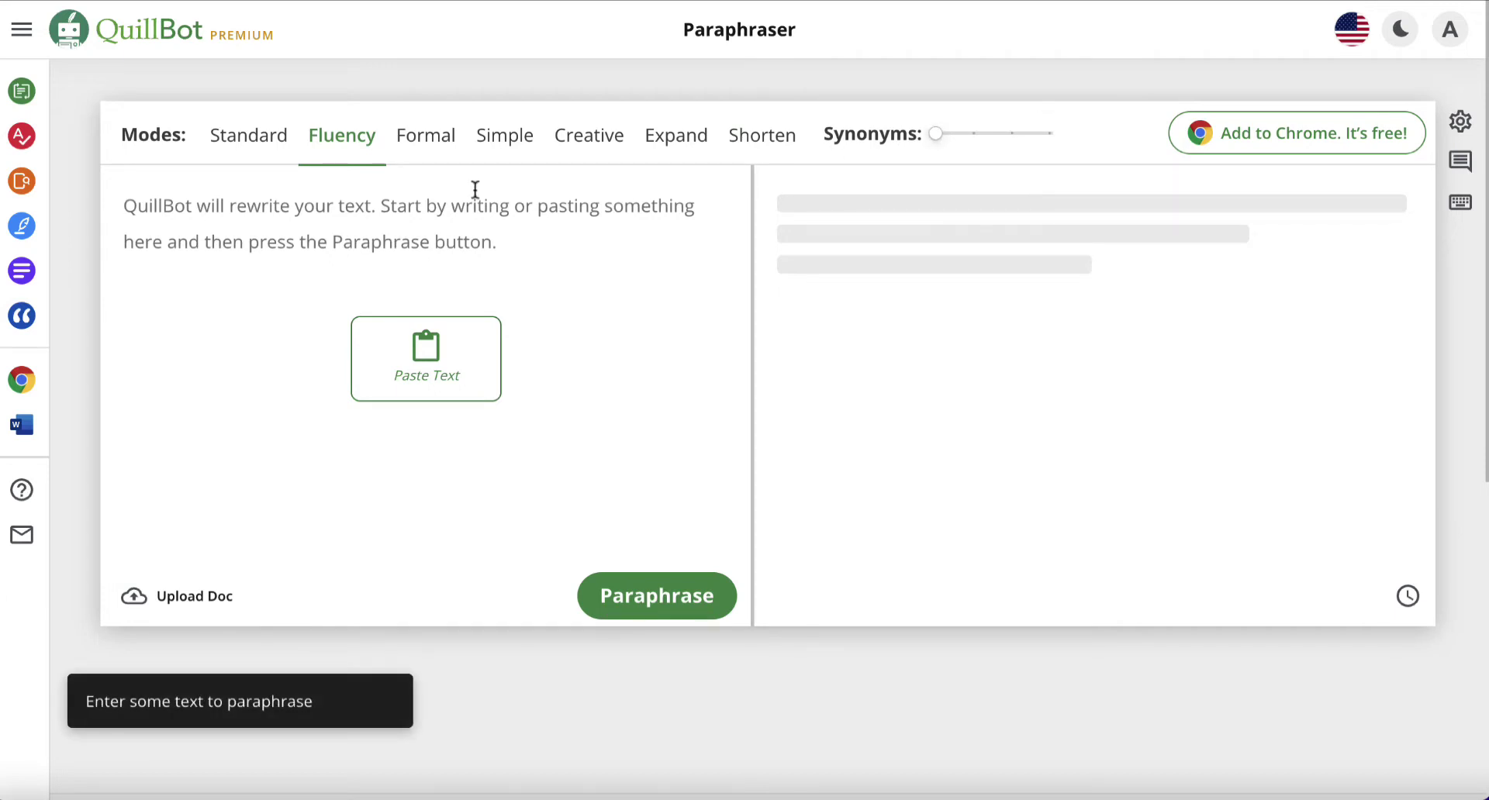
left_click(433, 147)
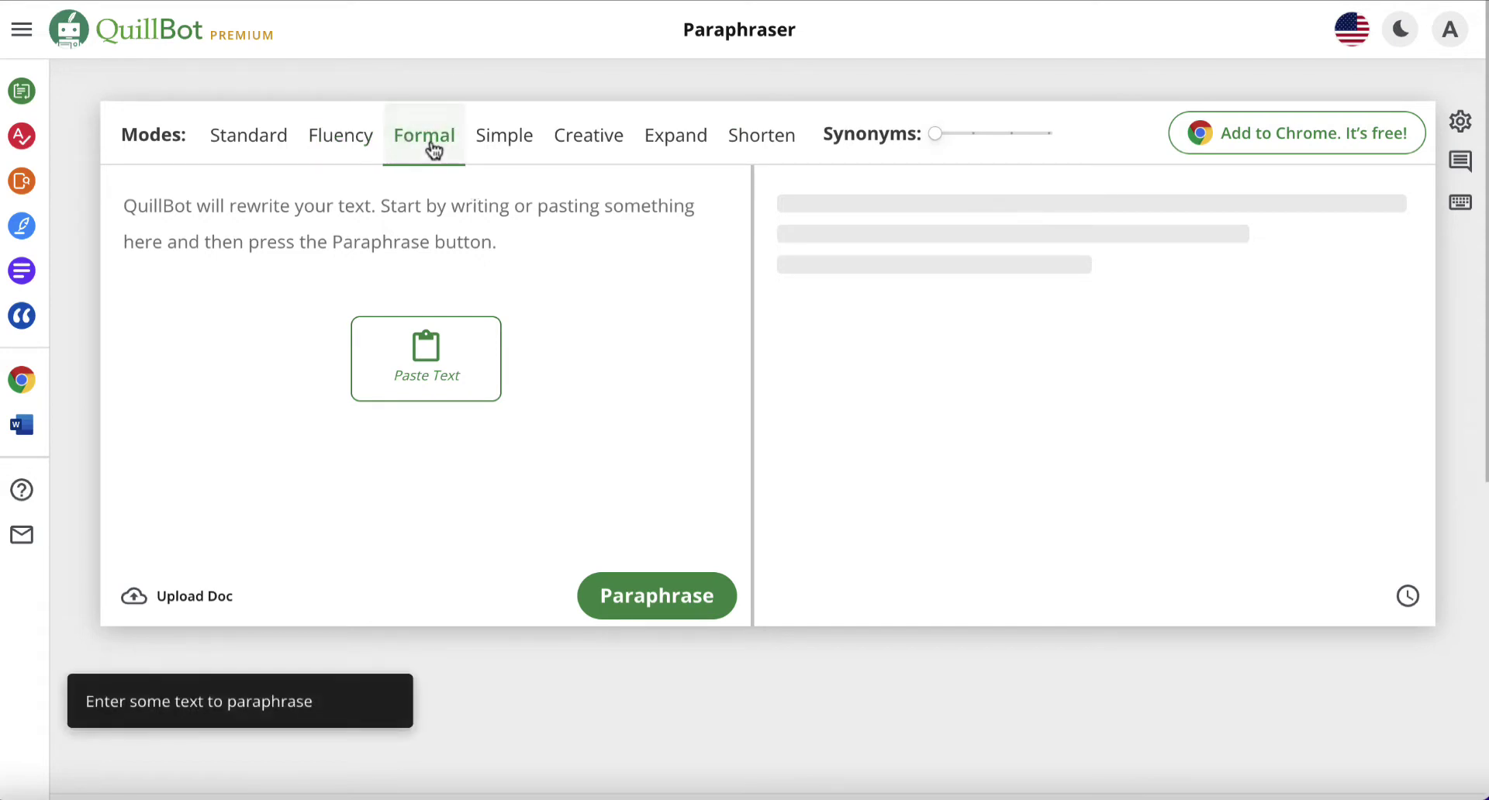
left_click(508, 151)
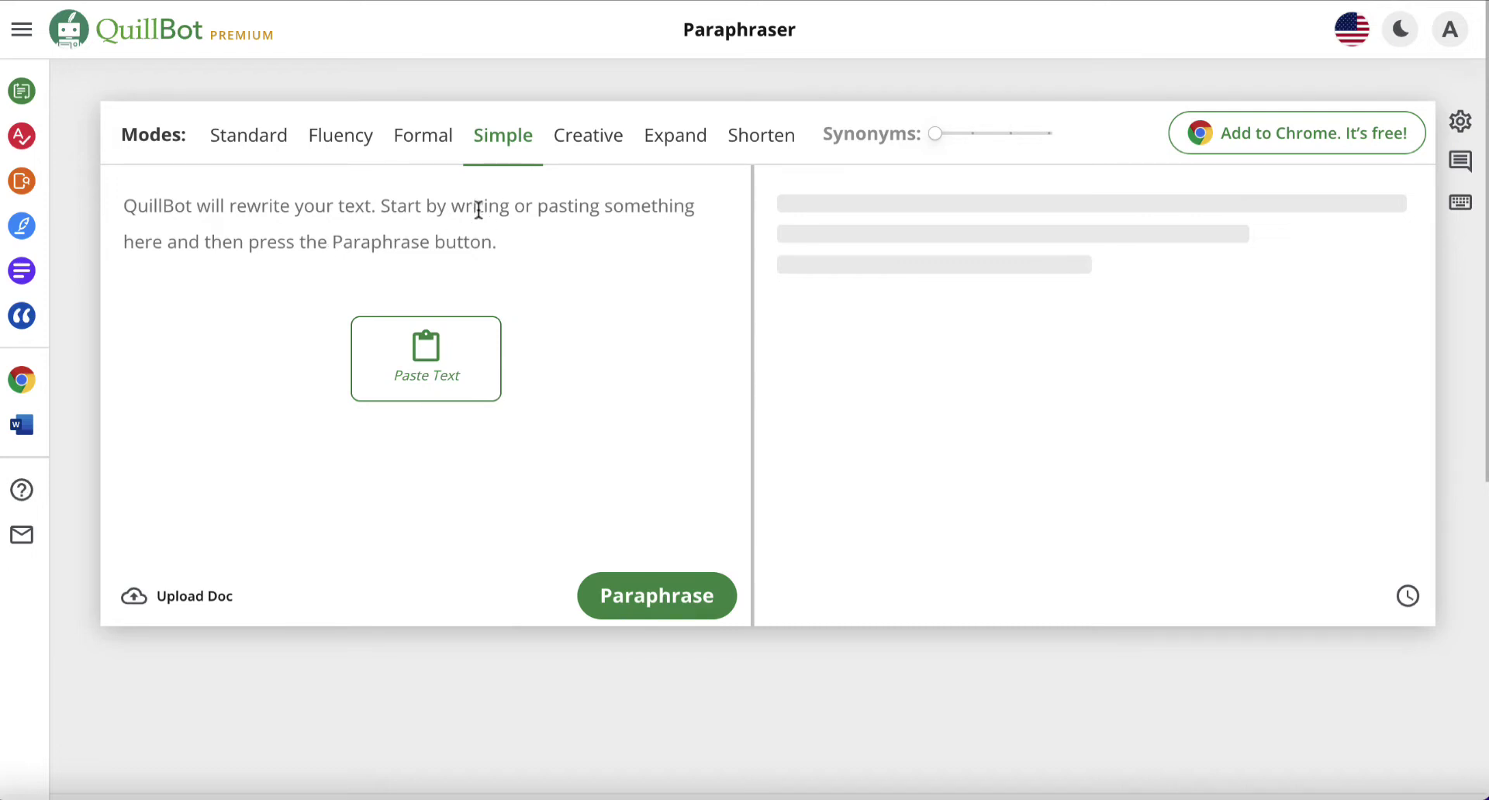
Paste the fasting article into QuillBot and add blank lines after the title and first paragraph
left_click(261, 203)
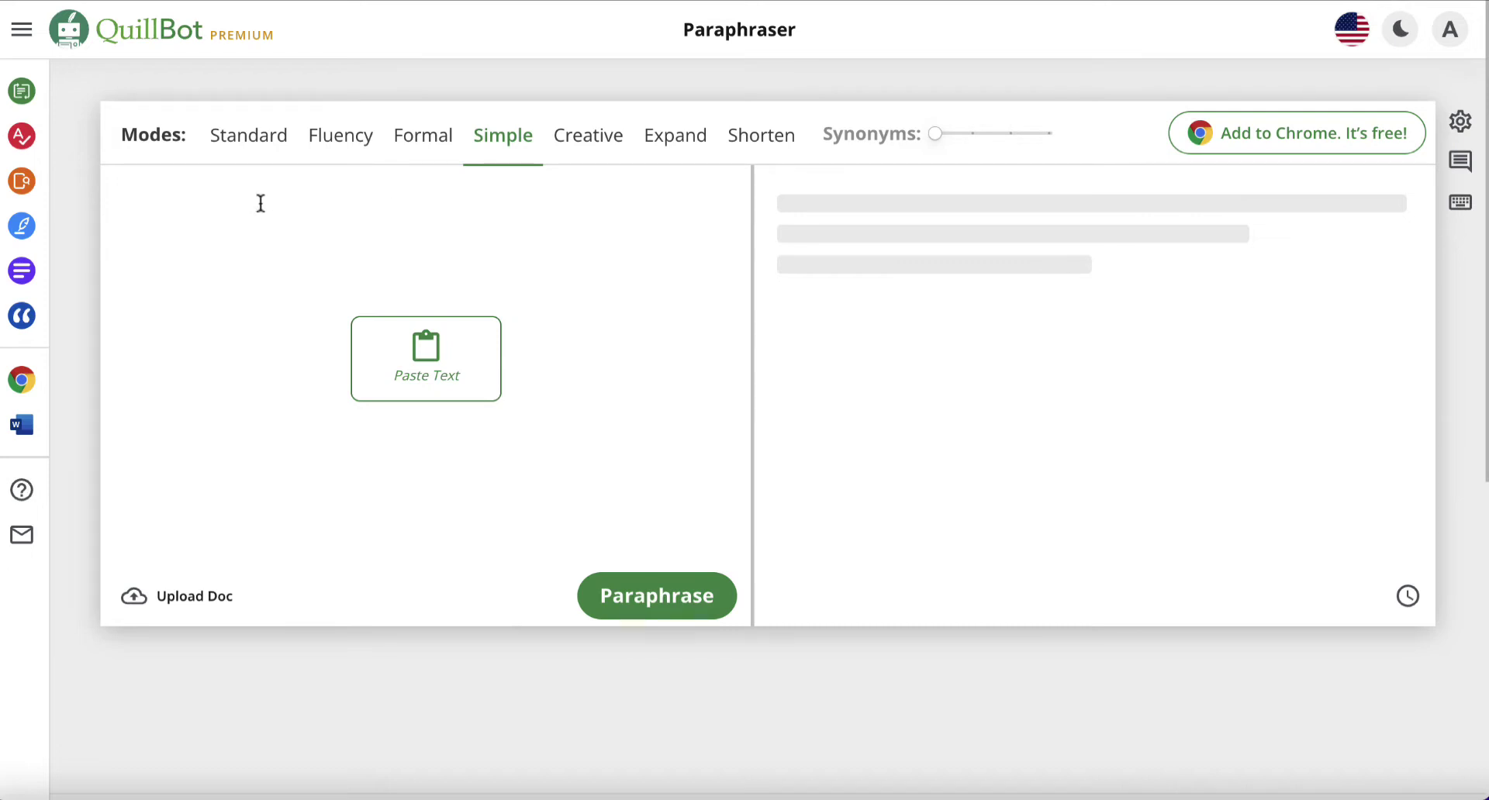
key("ctrl+v")
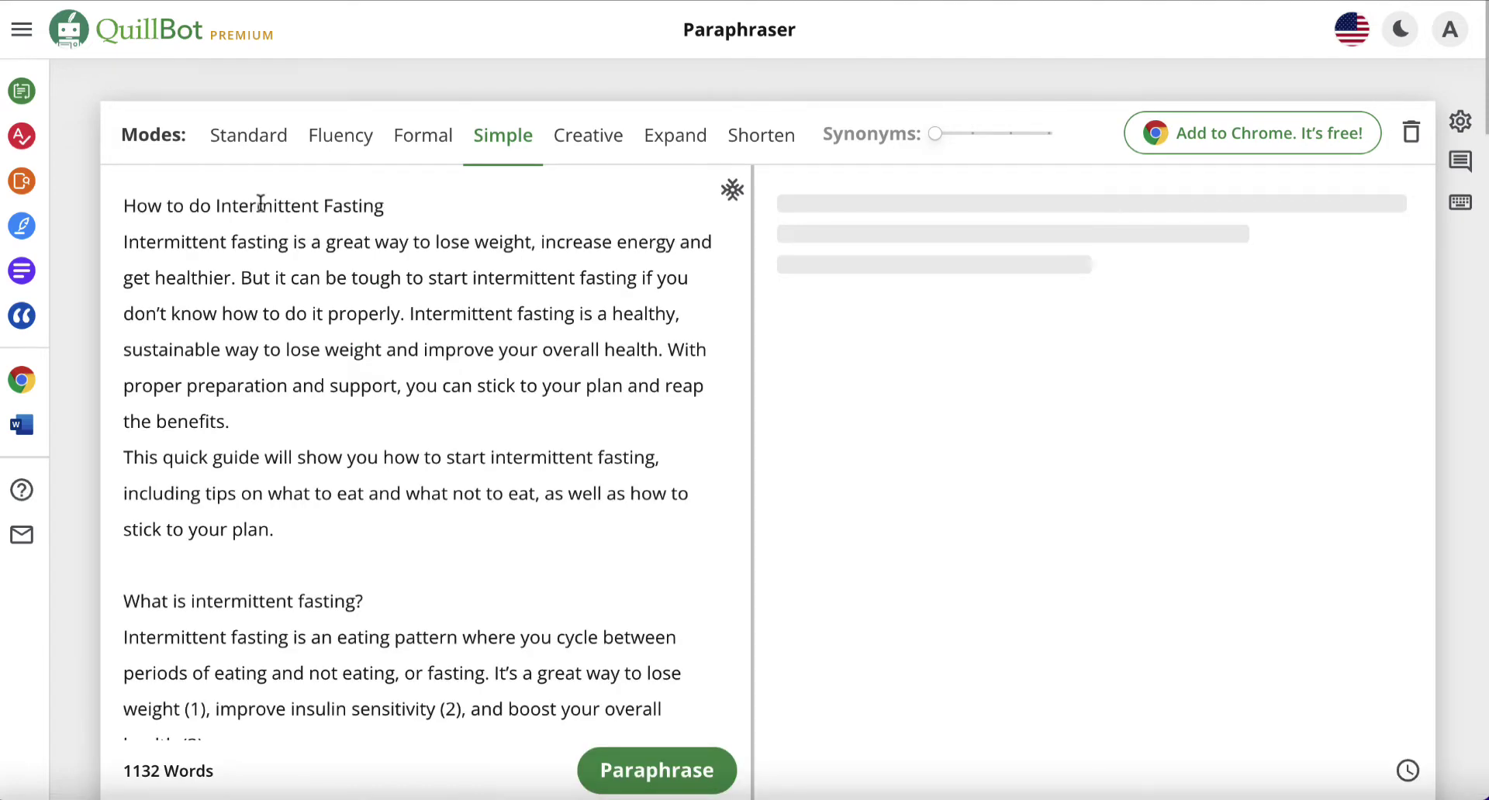
left_click(397, 210)
key("Return")
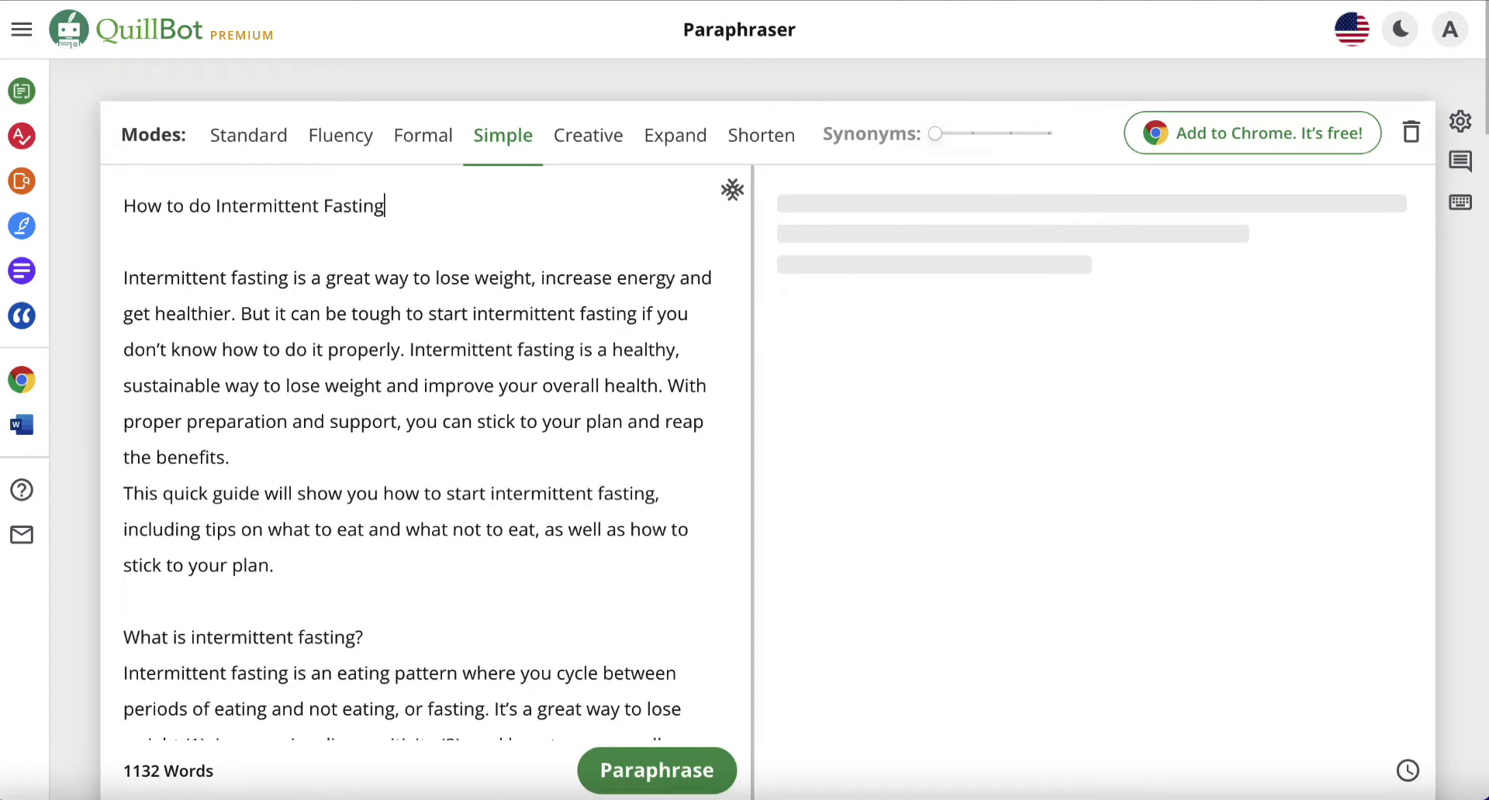
left_click(278, 445)
key("Return")
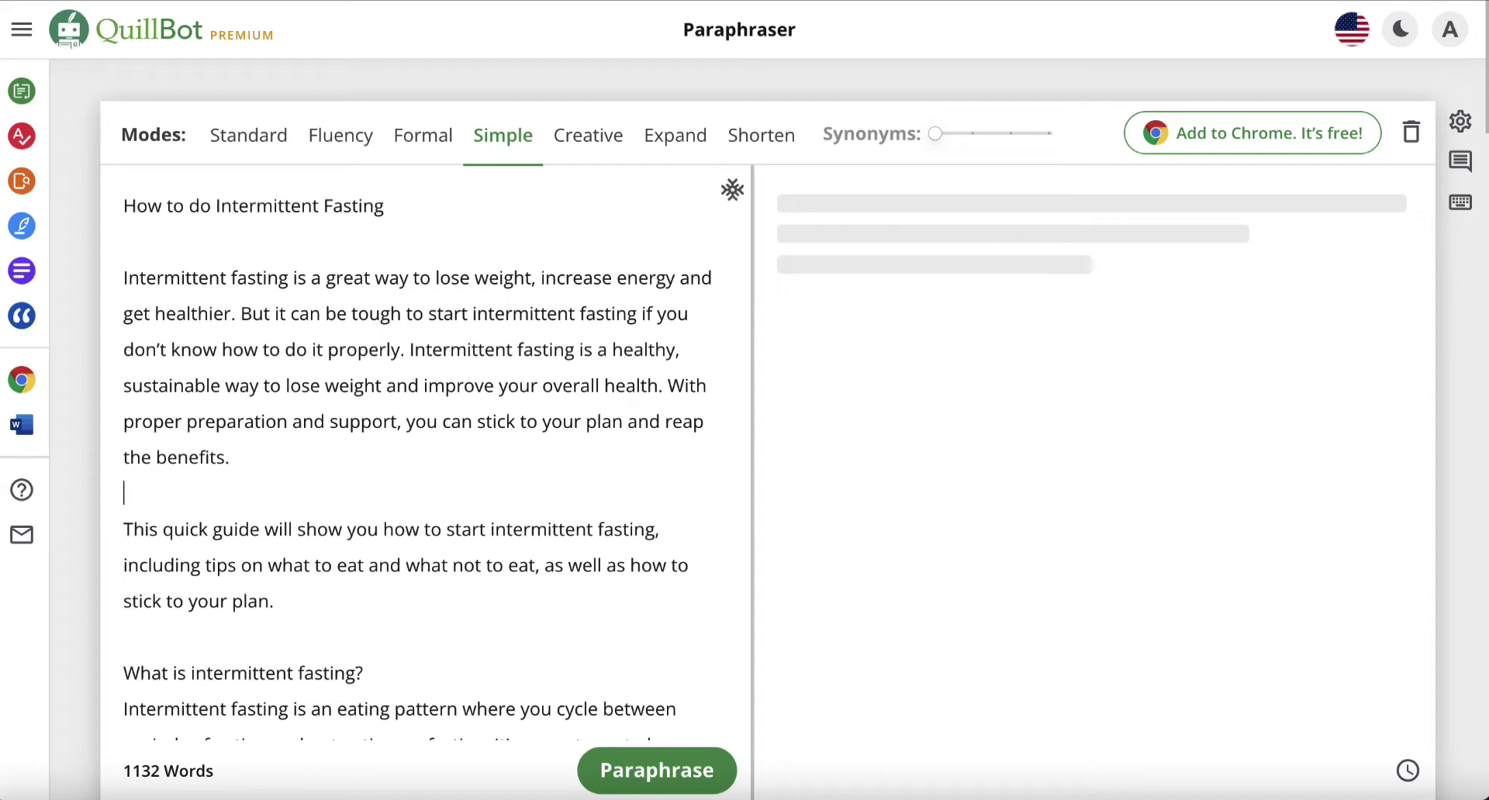
scroll(329, 556, "down", 3)
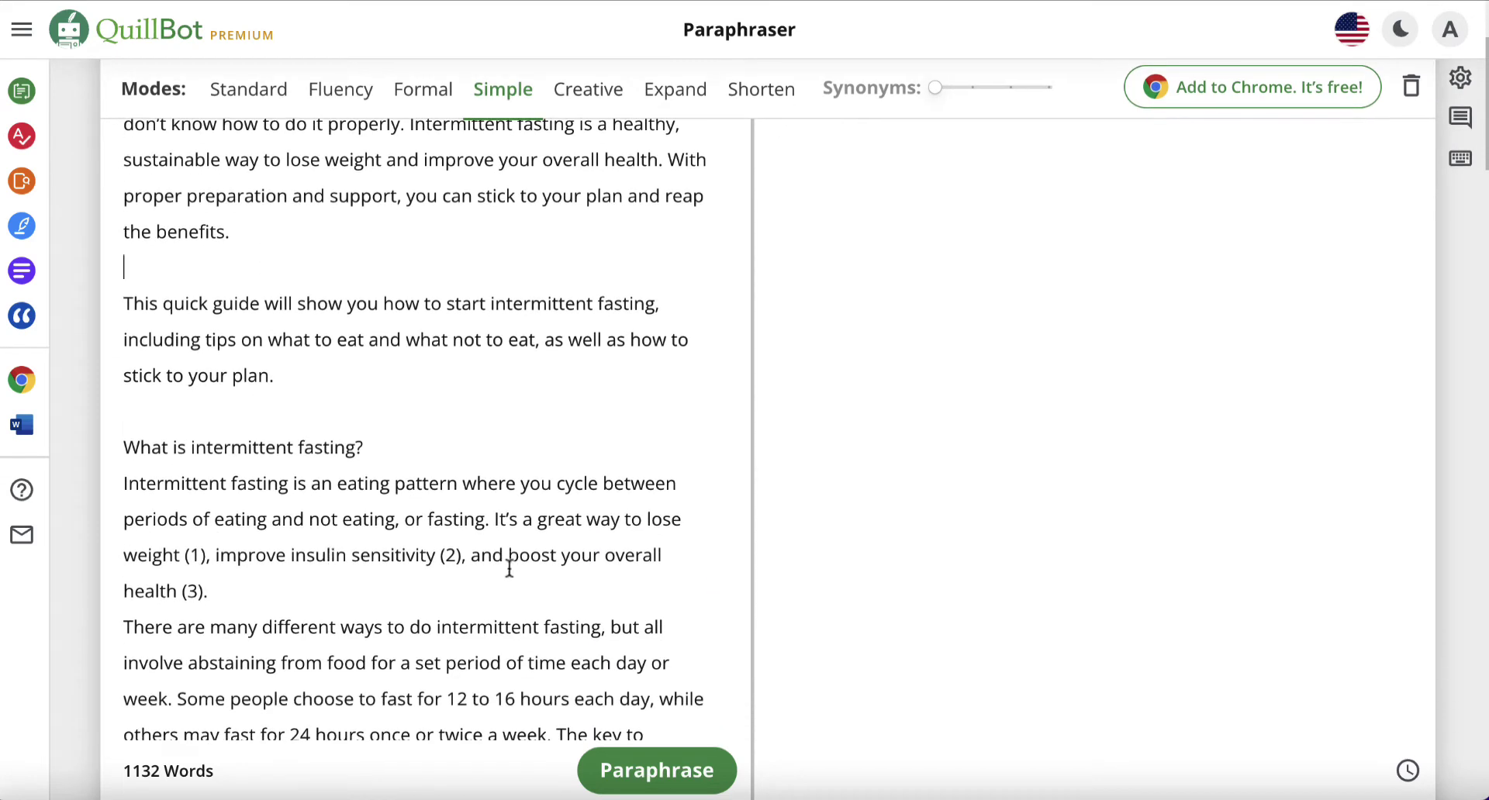
Remove the (2), (3) and (1) citation markers, fixing the comma after 'weight'
left_click(459, 557)
key("BackSpace")
key("BackSpace")
key("BackSpace")
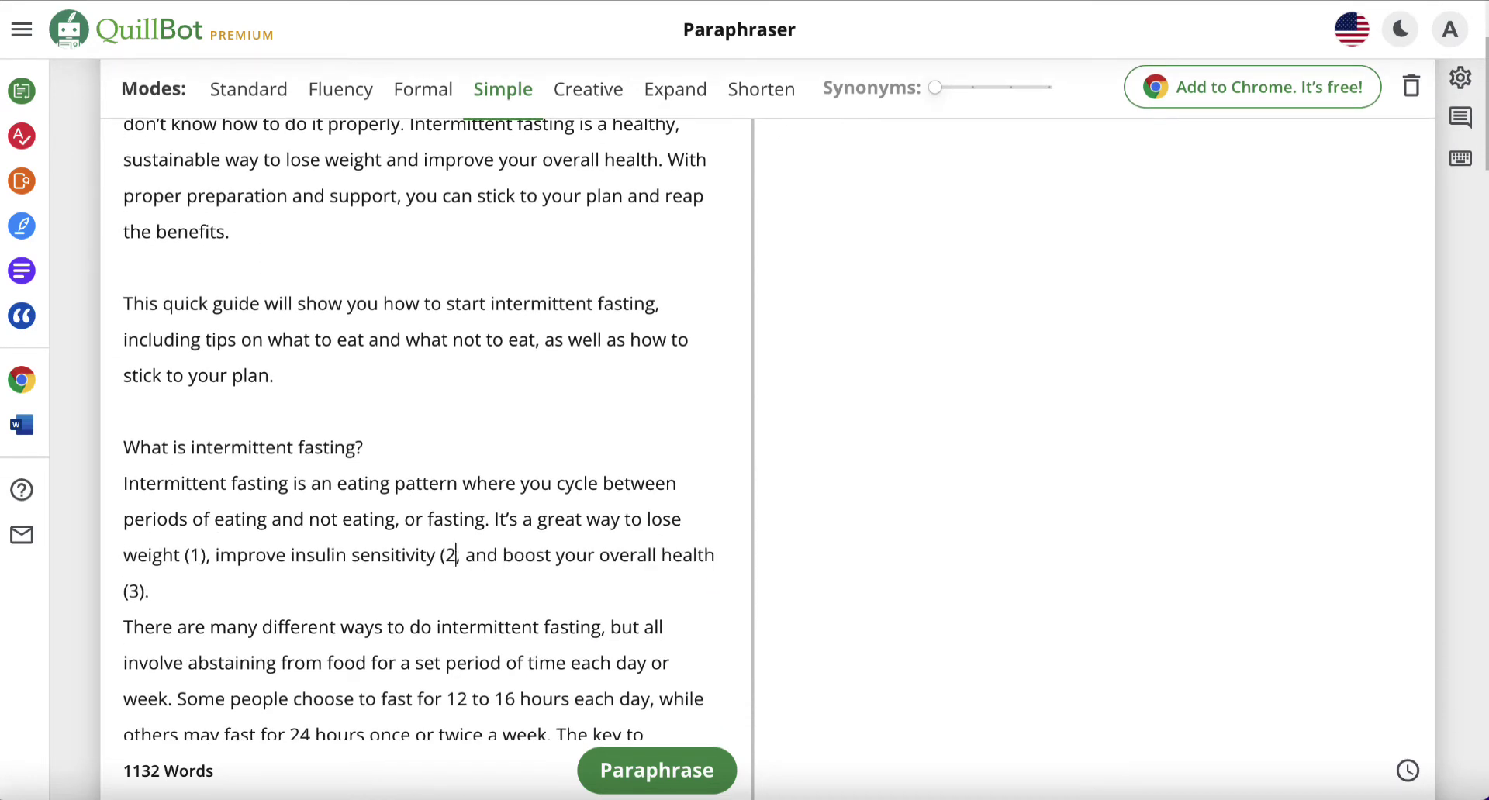
key("BackSpace")
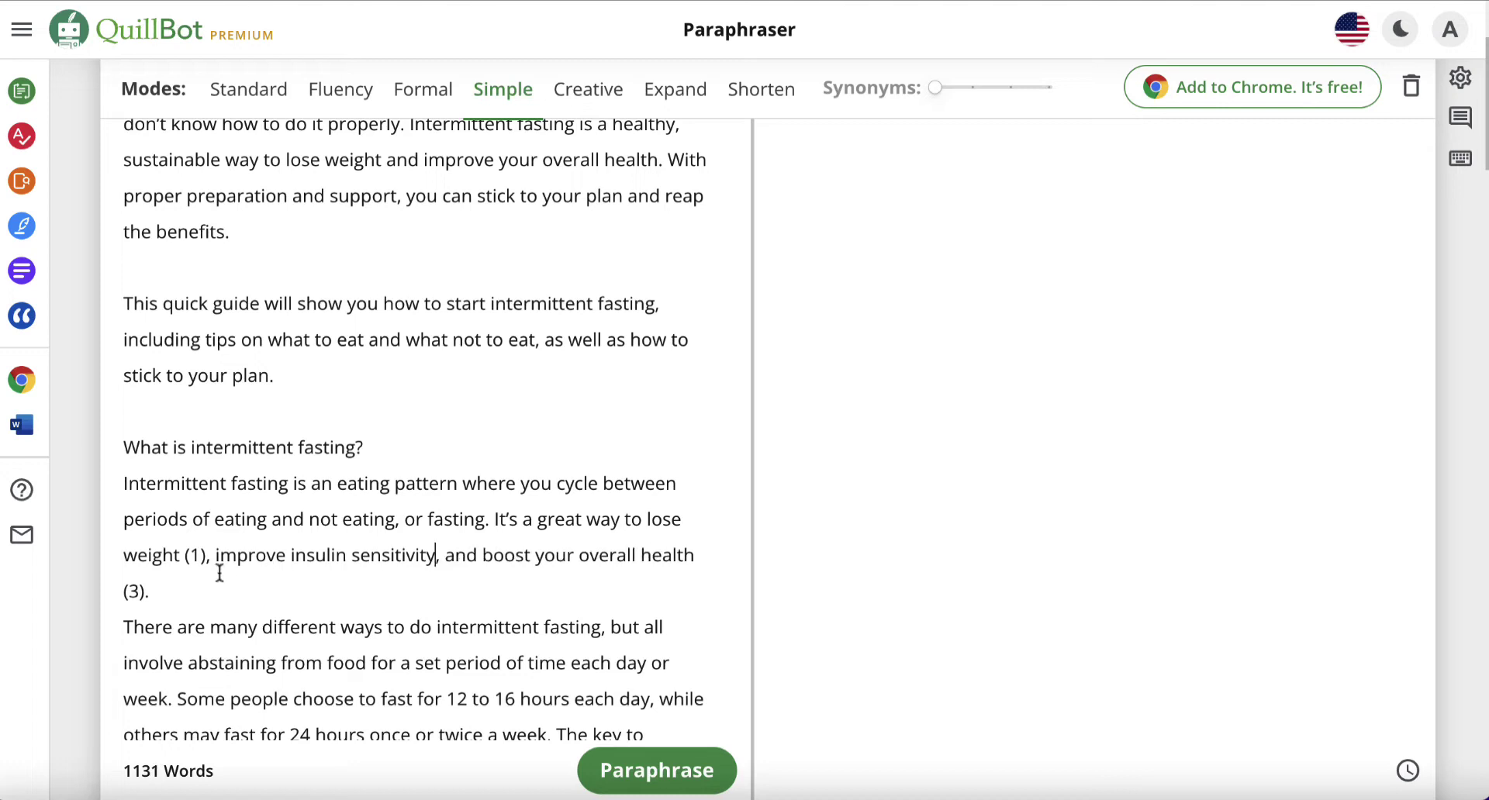
left_click(143, 592)
key("BackSpace")
key("BackSpace")
key("BackSpace")
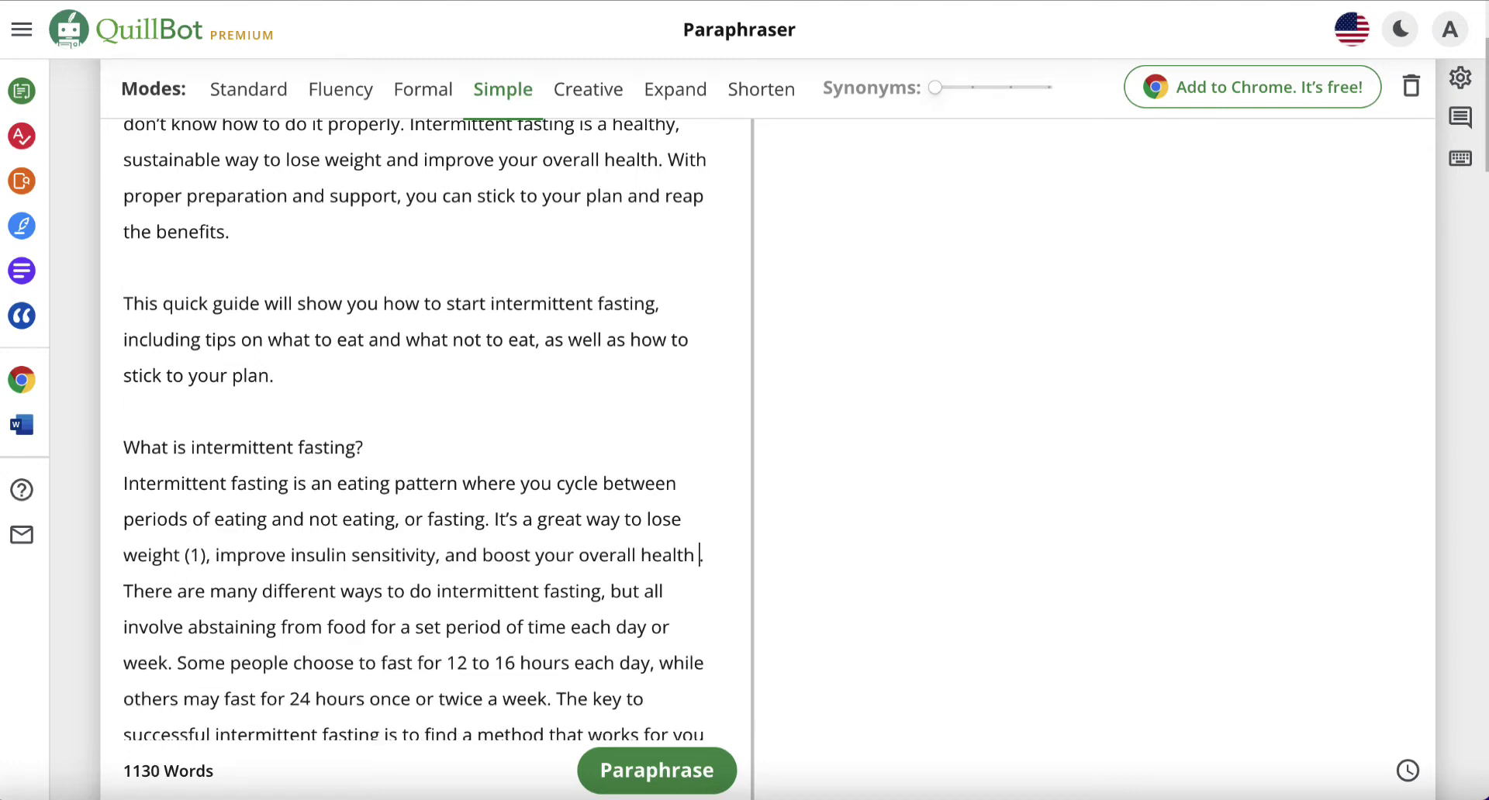
left_click(207, 555)
key("BackSpace")
key("BackSpace")
key("BackSpace")
key("BackSpace")
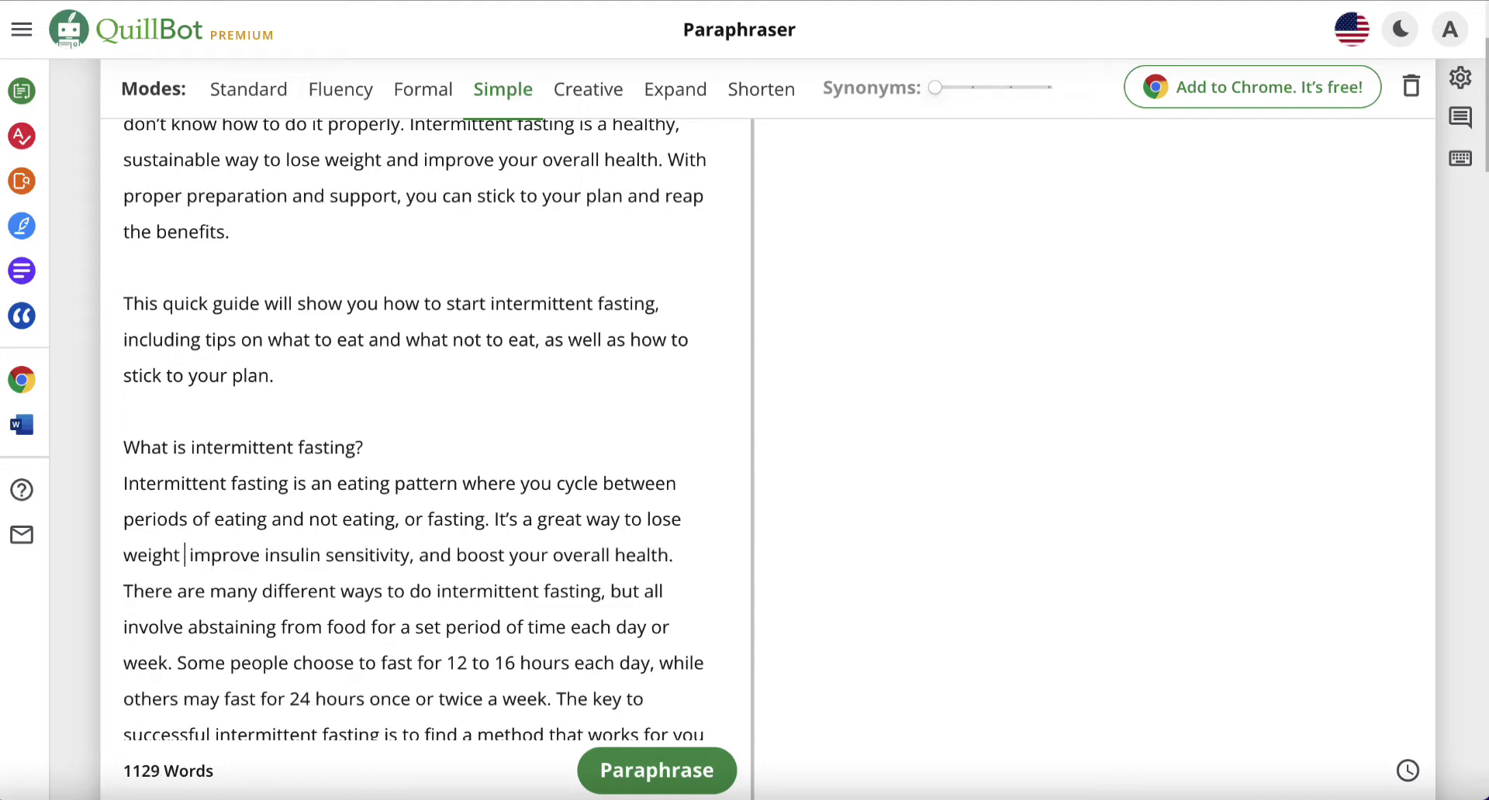
type(",")
Add blank lines after 'and stick with it.', 'the 5:2 diet.' and the 'Why should you start' heading
scroll(422, 473, "down", 4)
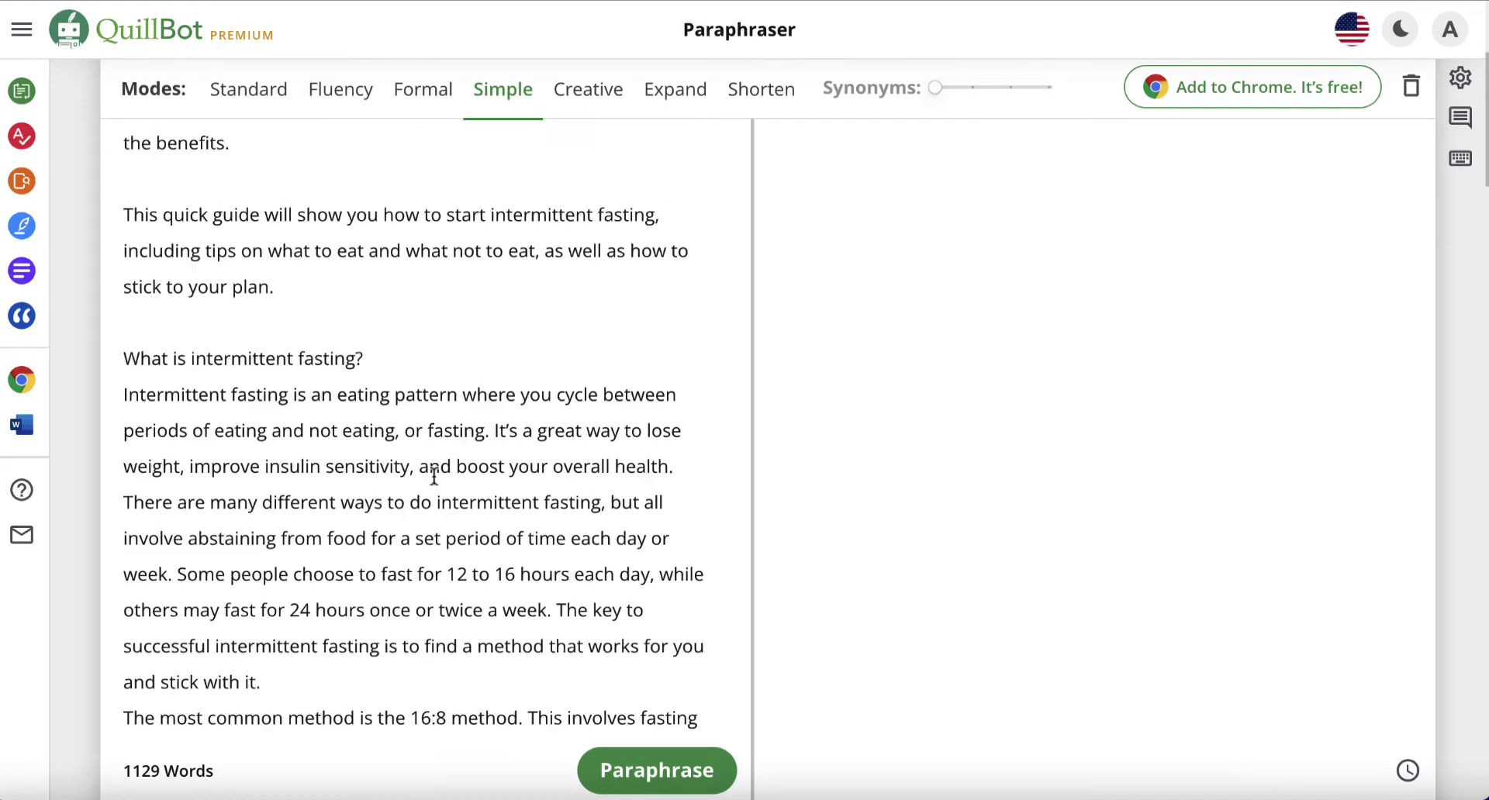
scroll(434, 476, "down", 1)
left_click(357, 393)
key("Return")
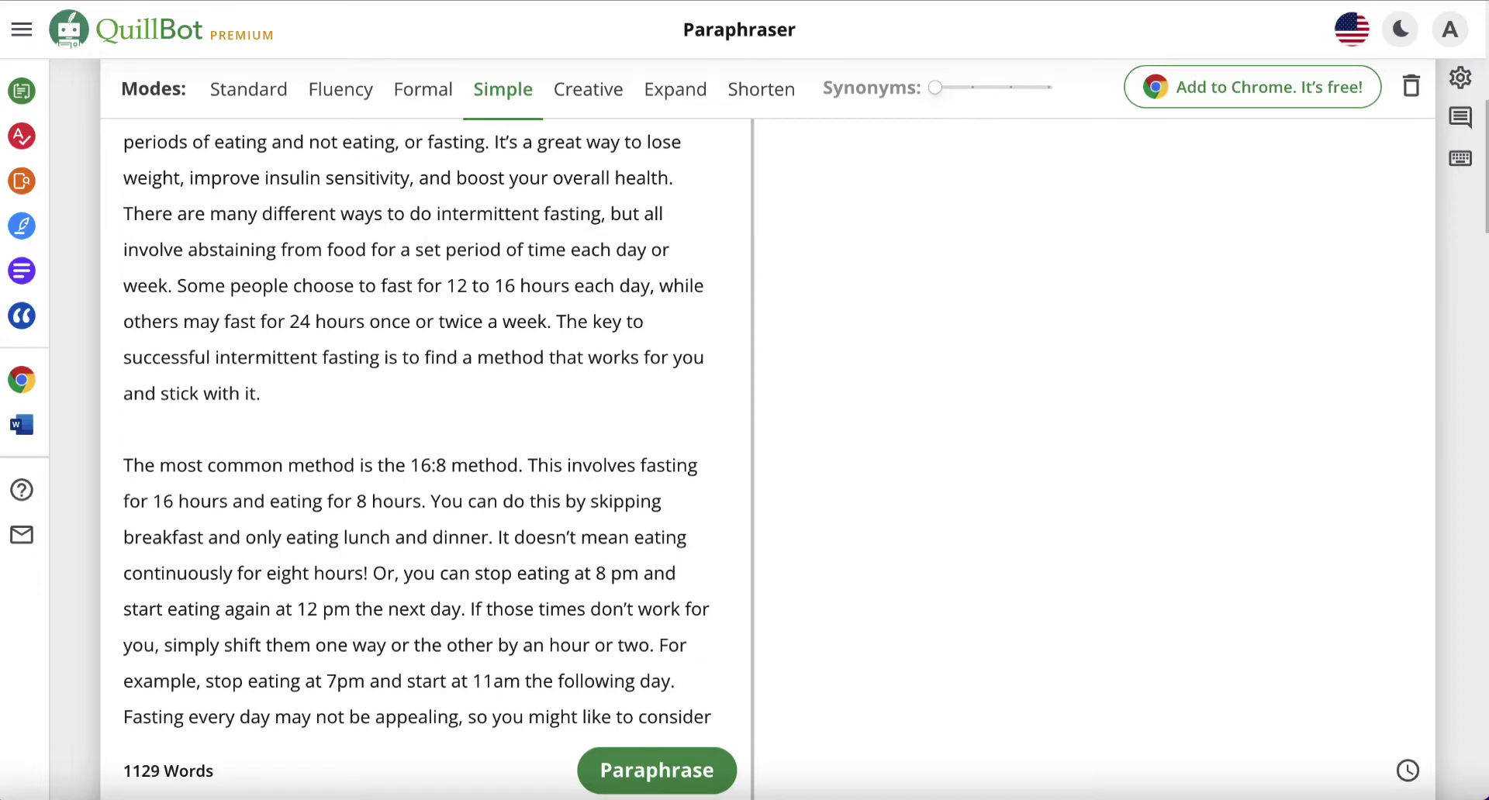
scroll(444, 481, "down", 5)
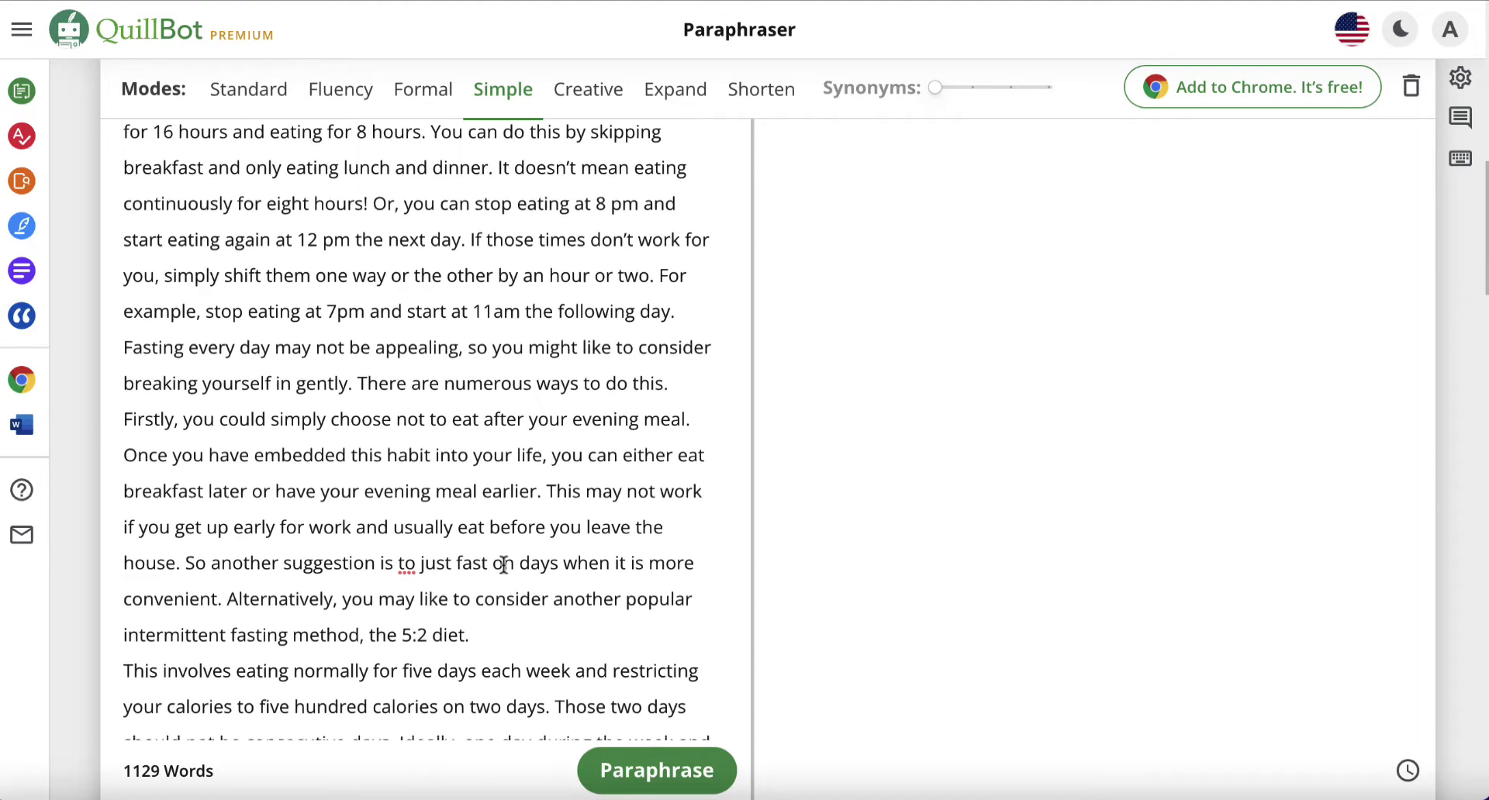
left_click(500, 520)
key("Return")
scroll(500, 520, "down", 2)
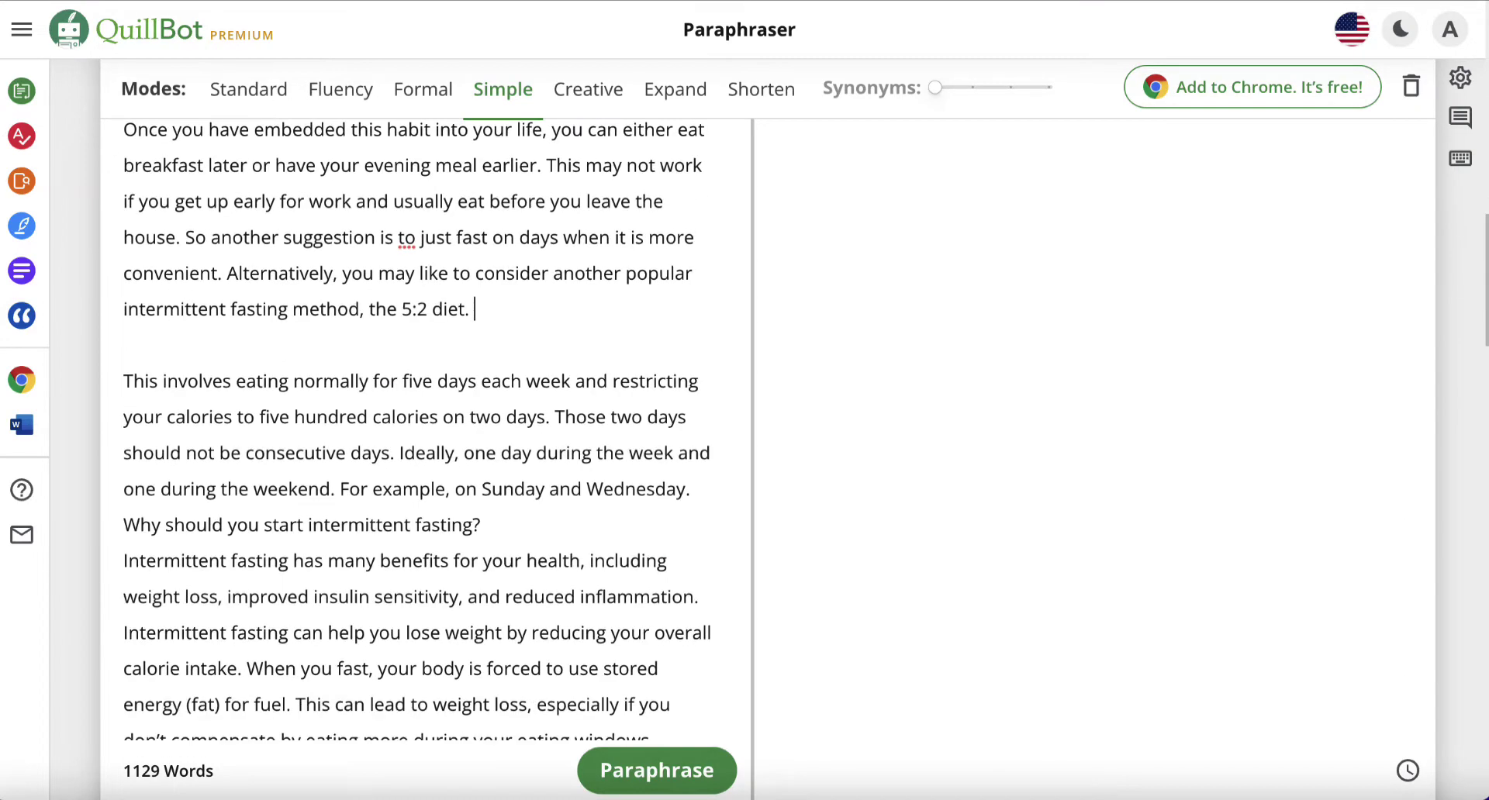
left_click(528, 534)
key("Return")
key("Return")
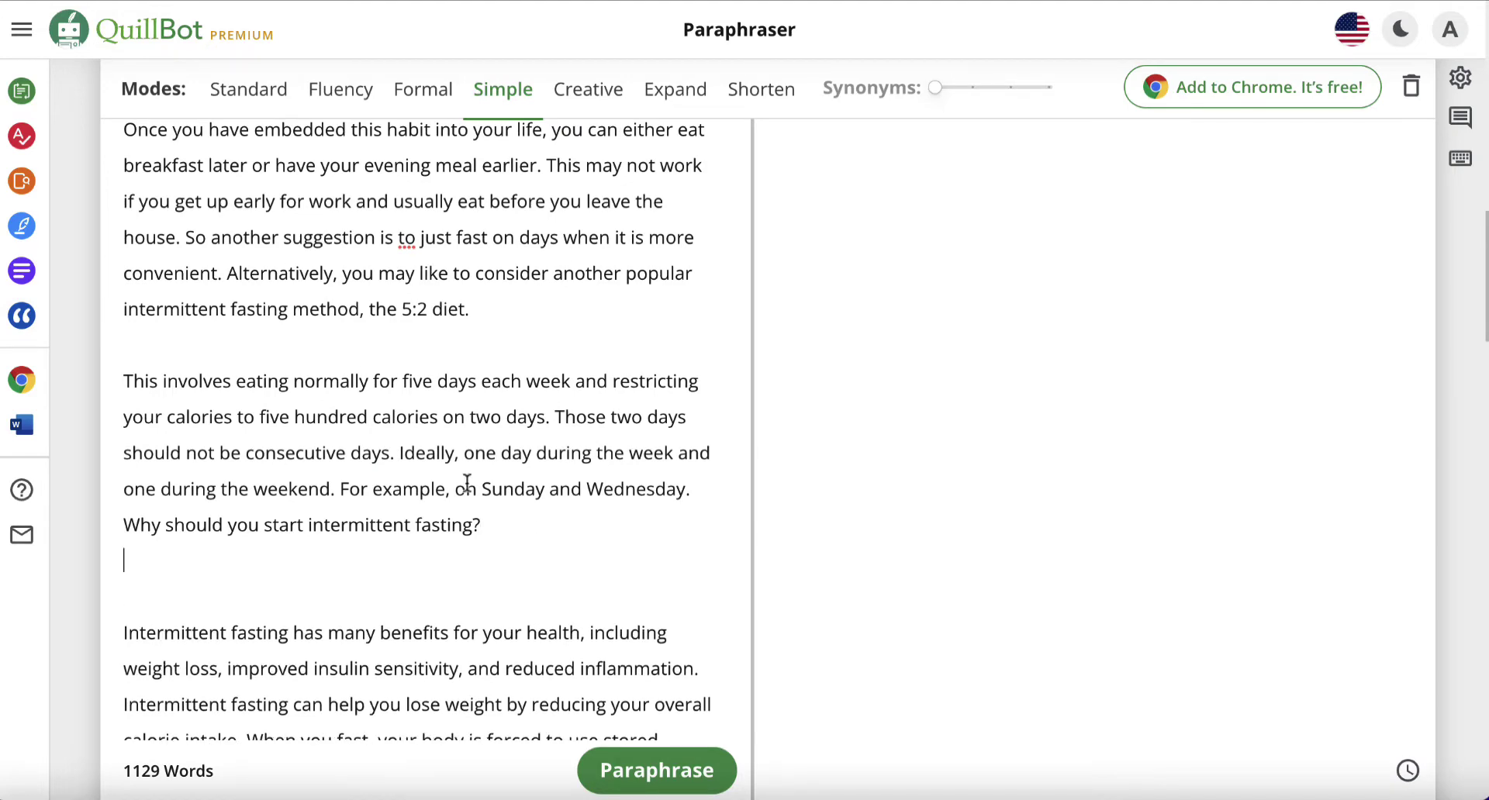
Delete the (4) citation after 'burn more fat' and the (5) citation after 'Alzheimer's disease'
scroll(466, 482, "down", 4)
scroll(467, 483, "down", 3)
left_click(684, 331)
key("BackSpace")
key("BackSpace")
key("BackSpace")
key("BackSpace")
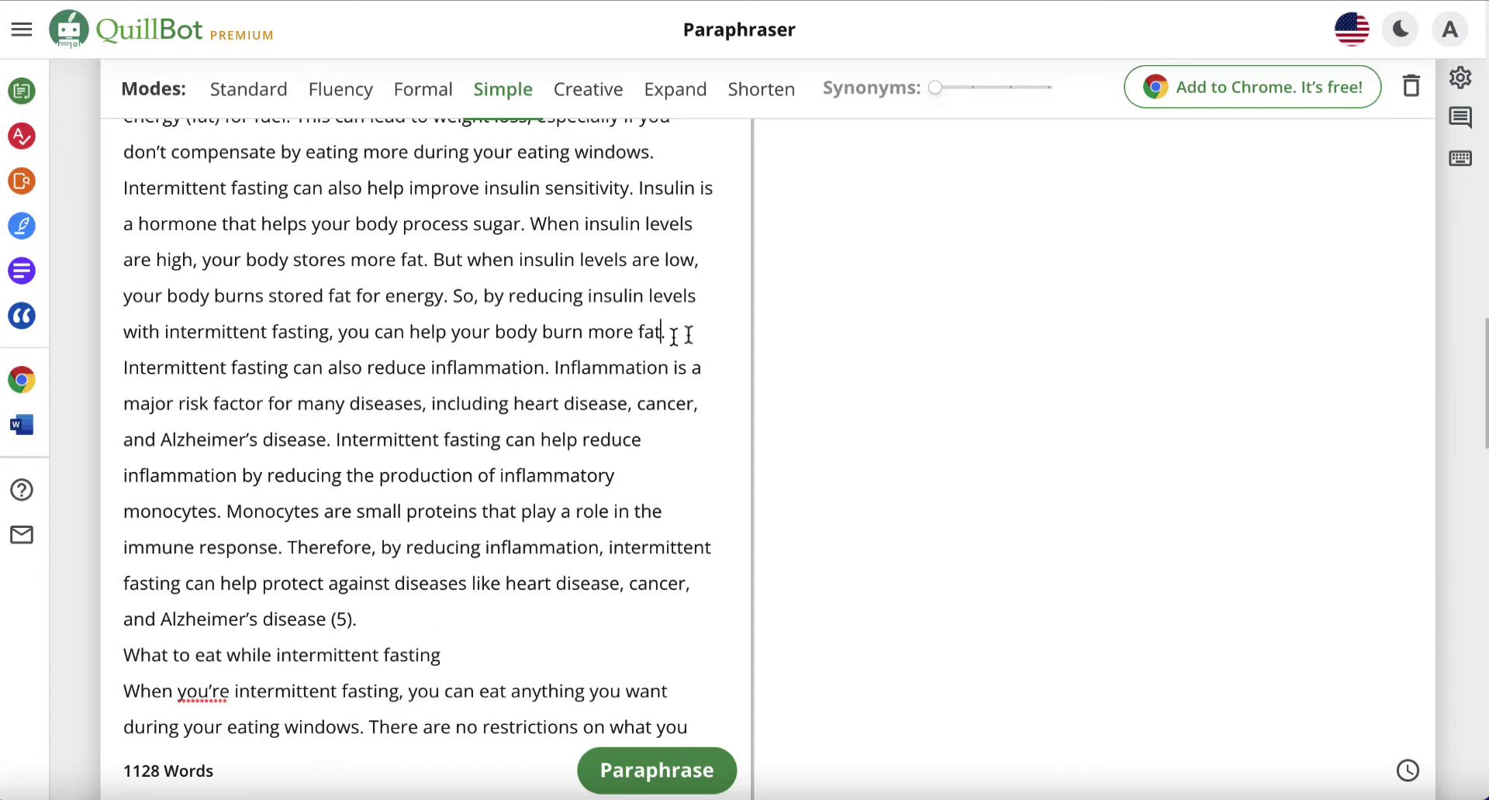
scroll(442, 469, "down", 1)
left_click(353, 527)
key("BackSpace")
key("BackSpace")
key("BackSpace")
key("BackSpace")
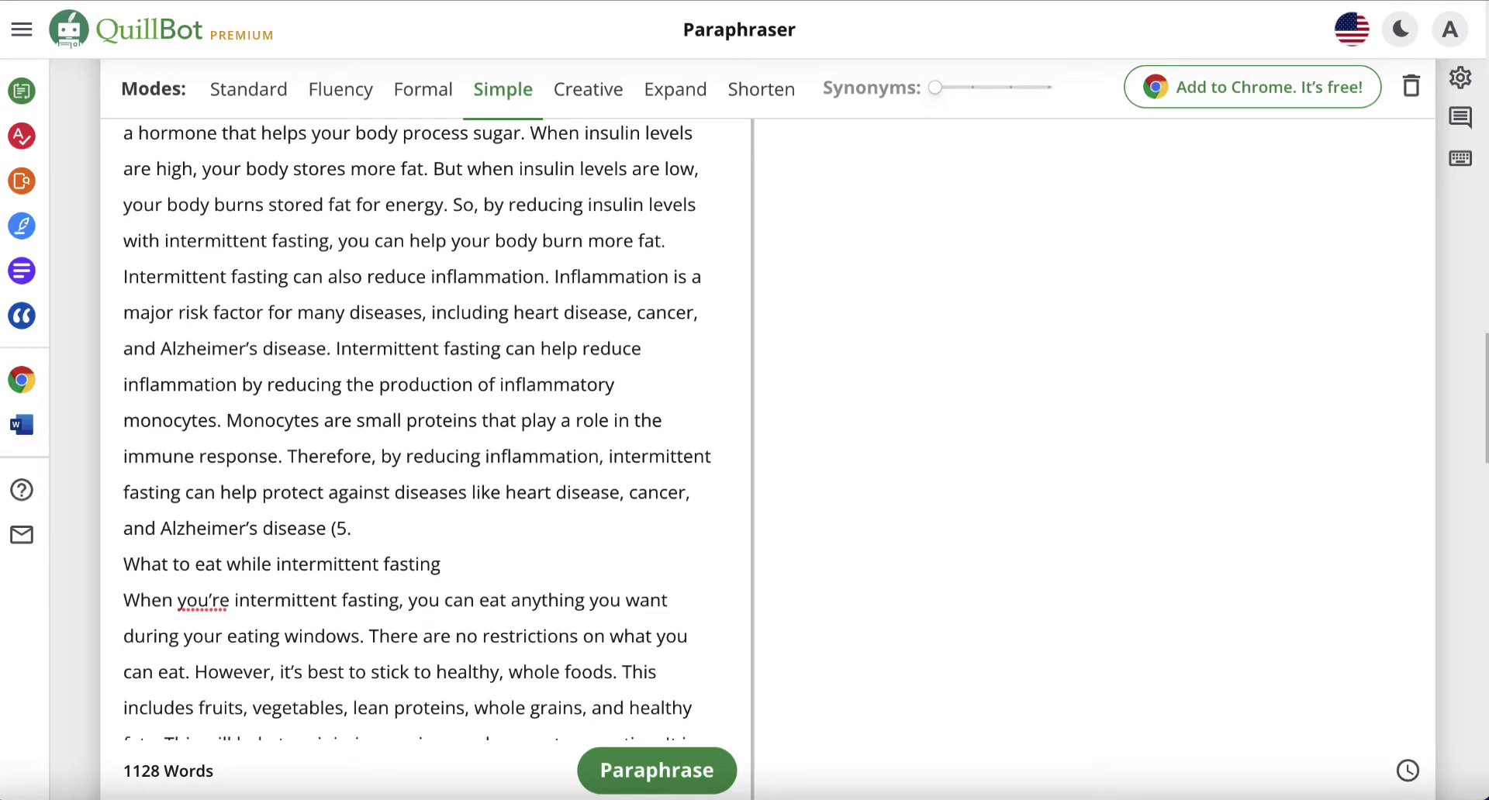
Add blank lines after 'make a difference.' and below the 'What not to eat' heading
scroll(362, 586, "down", 4)
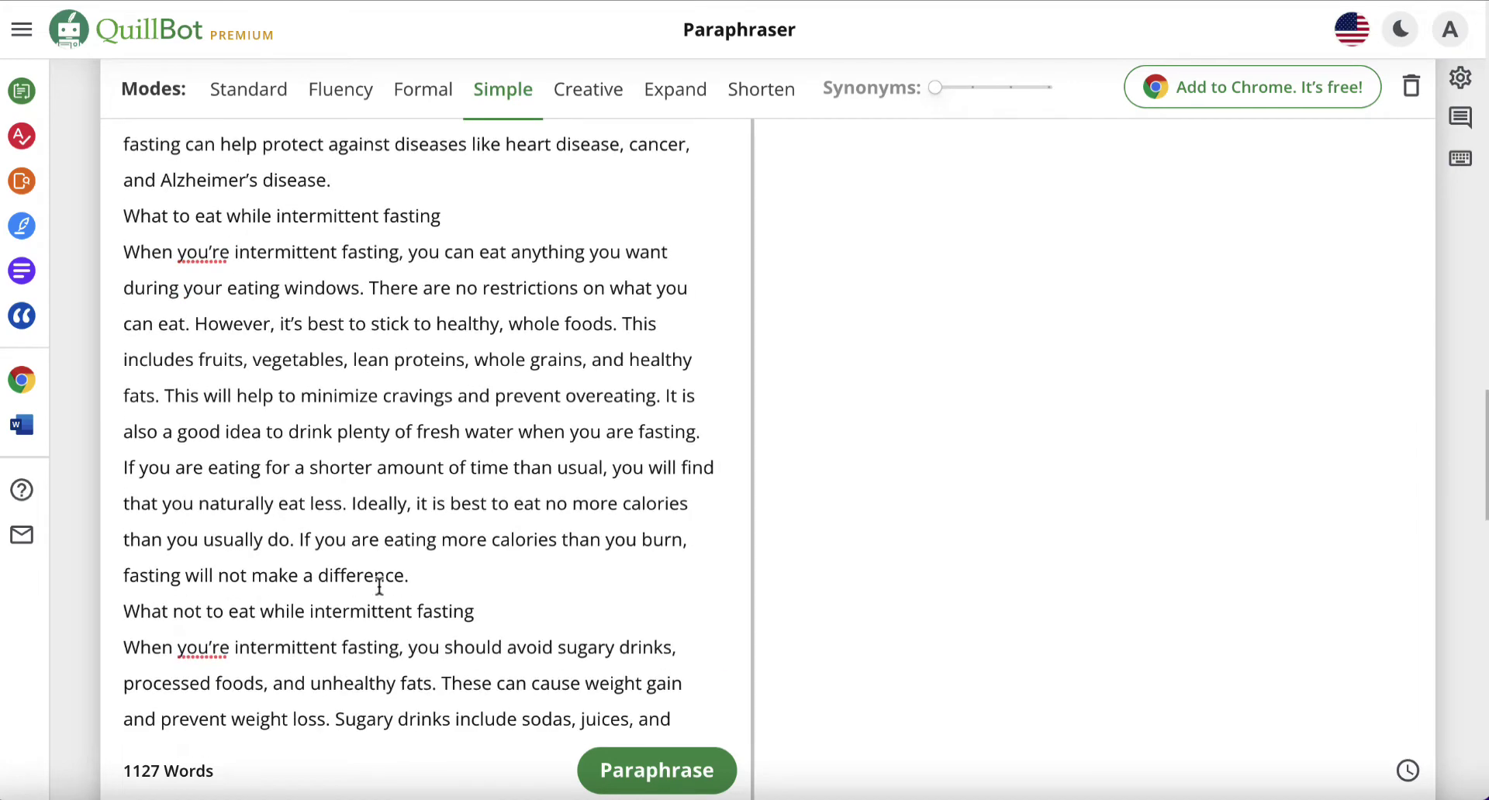
scroll(411, 597, "down", 2)
left_click(496, 441)
key("Return")
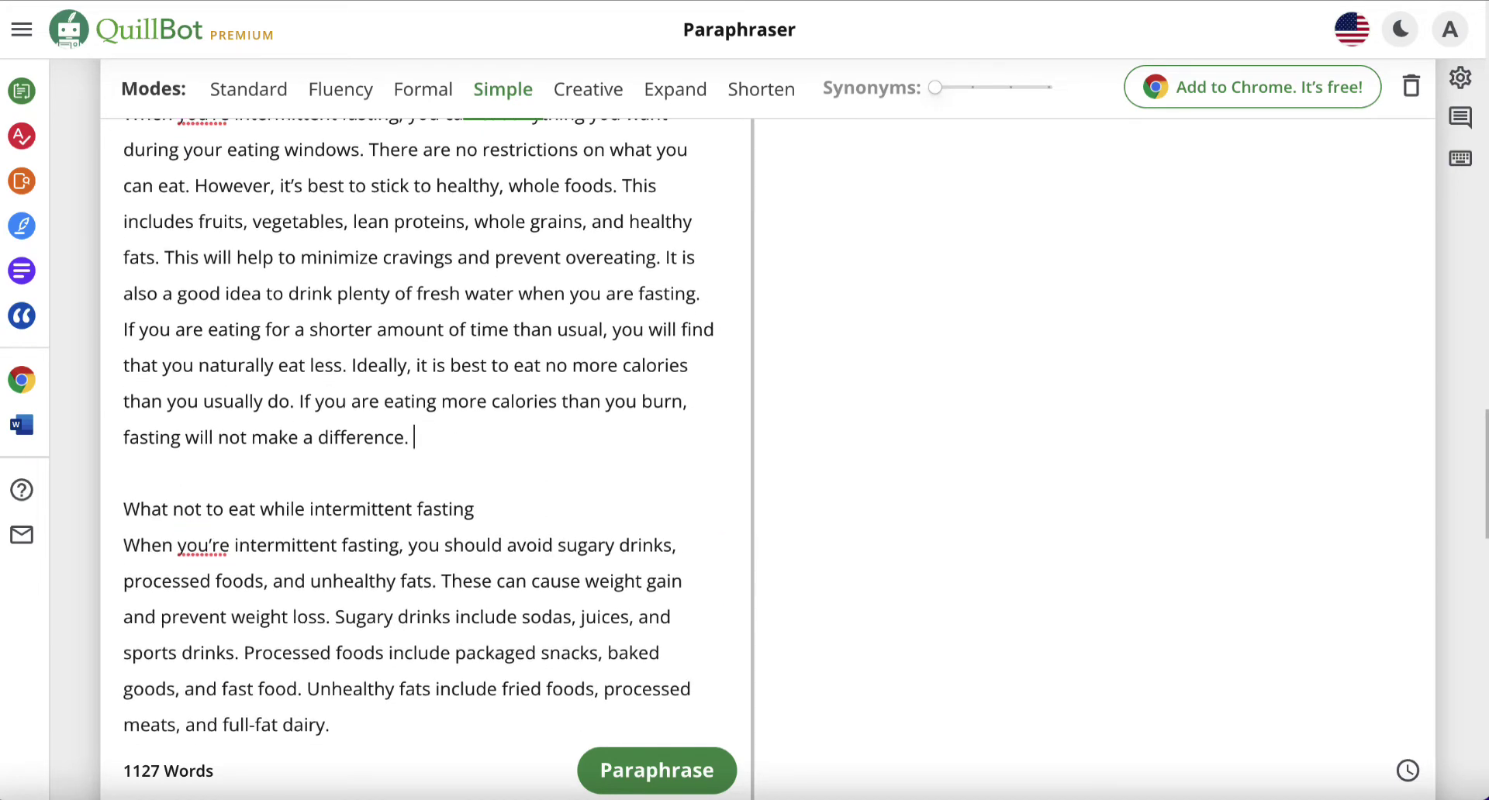
left_click(513, 510)
key("Return")
Space out the fasting-hours heading after 'full-fat dairy.' and review the article to its end
scroll(512, 510, "down", 4)
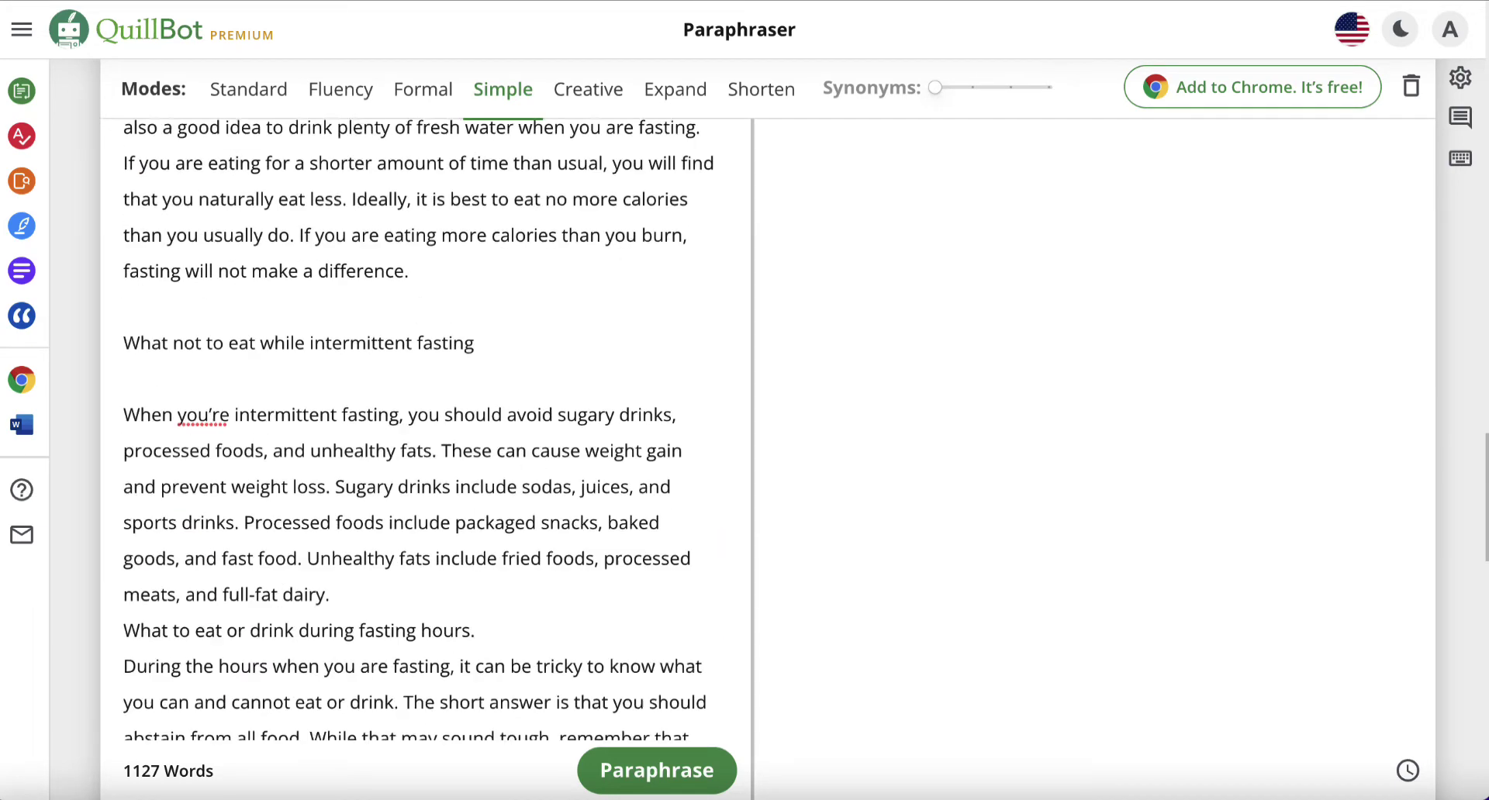
left_click(425, 401)
key("Return")
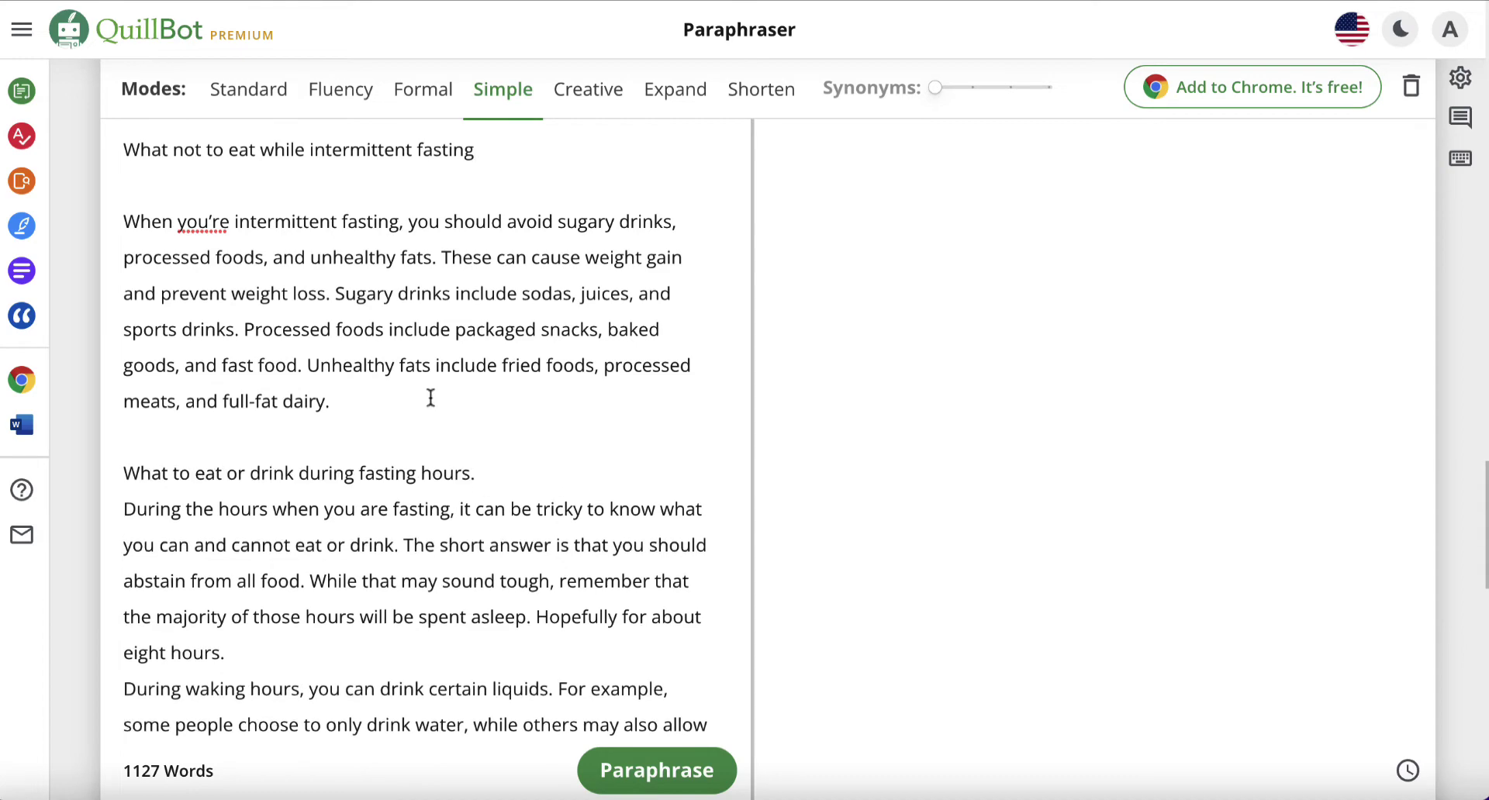
left_click(531, 465)
key("Return")
scroll(531, 465, "down", 7)
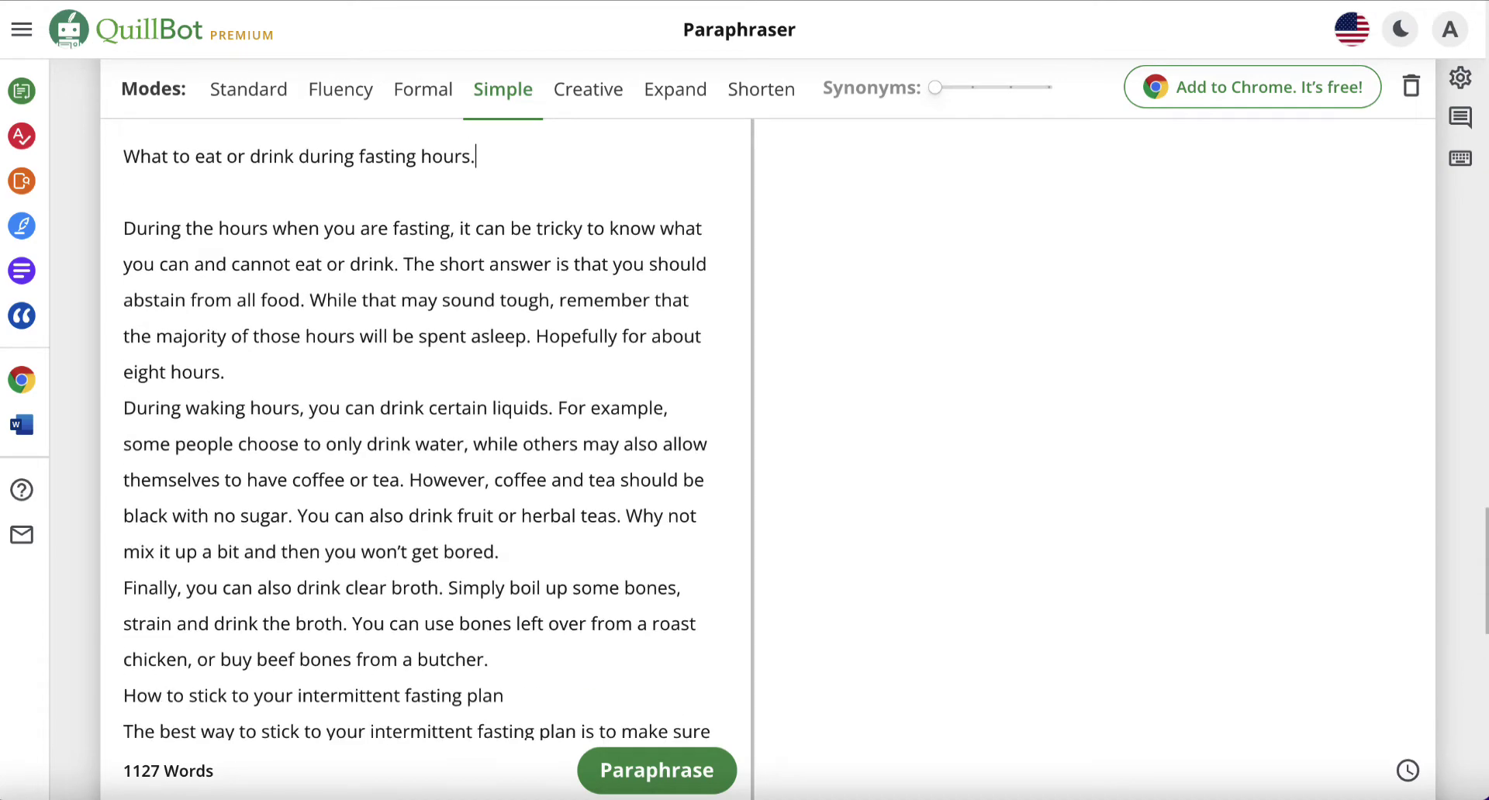
scroll(418, 427, "down", 5)
scroll(419, 427, "up", 2)
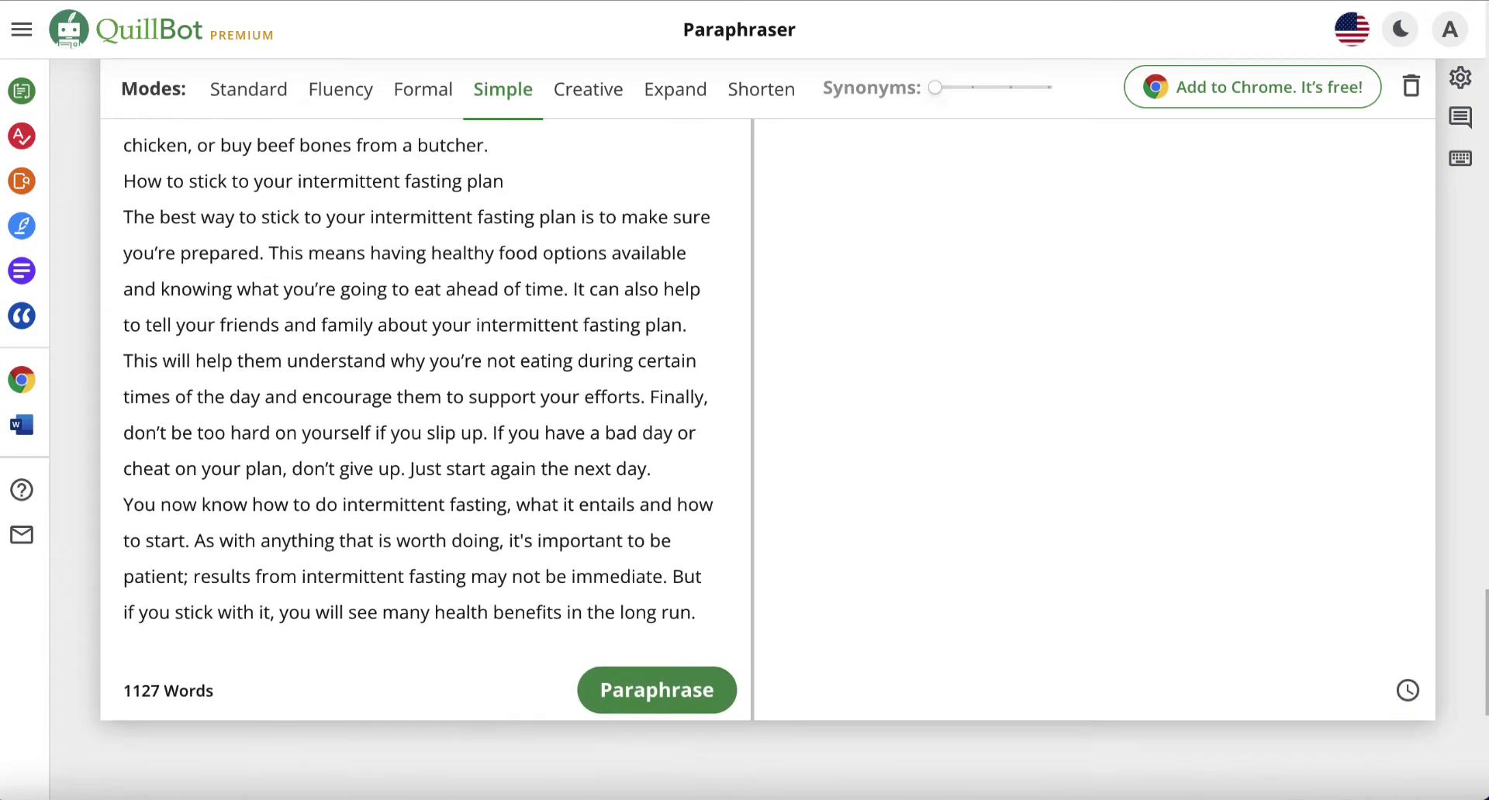
Paraphrase the article in Simple mode and retitle it 'How to go about Intermittent Fasting'
left_click(676, 712)
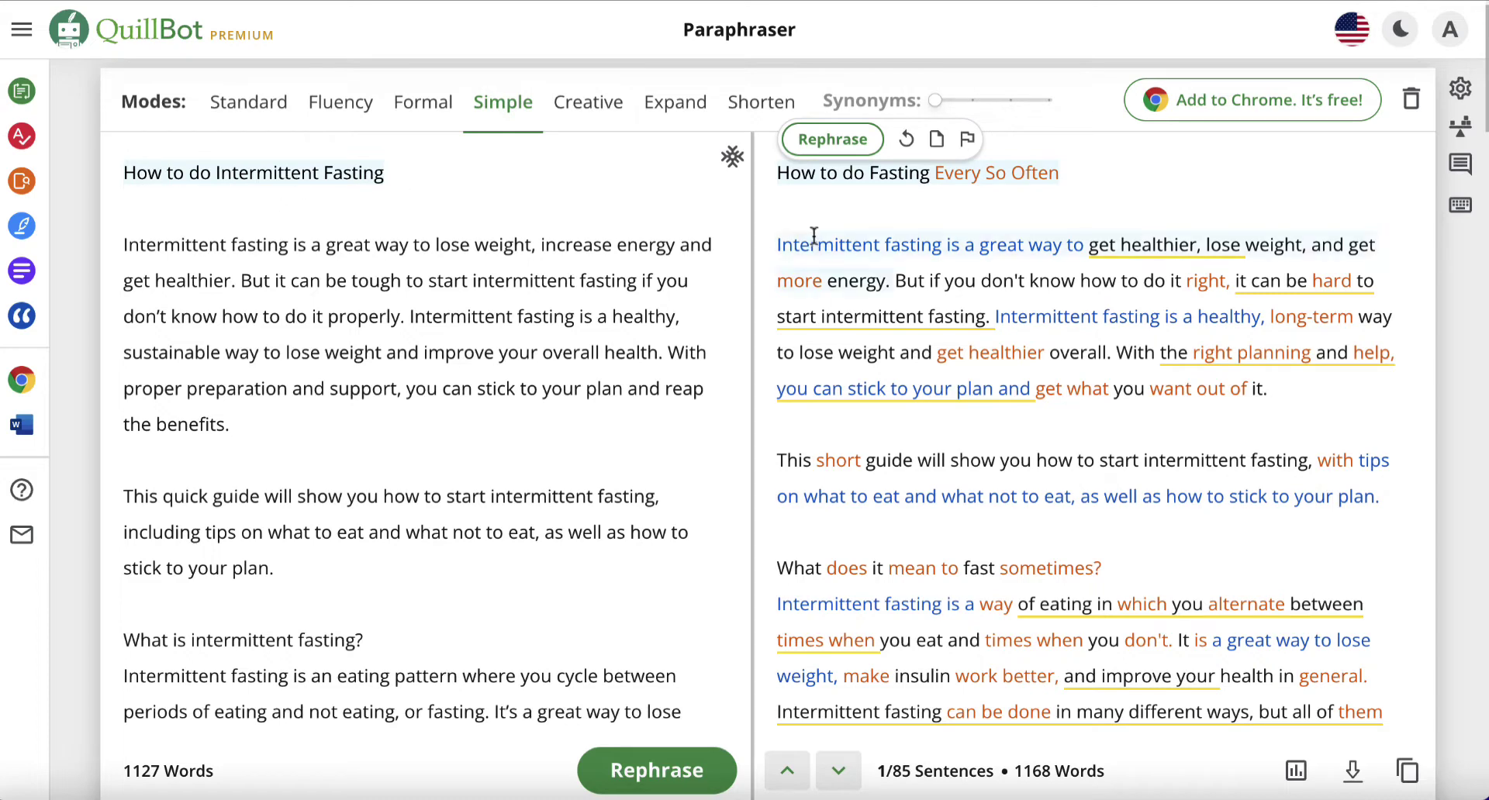
left_click(1002, 175)
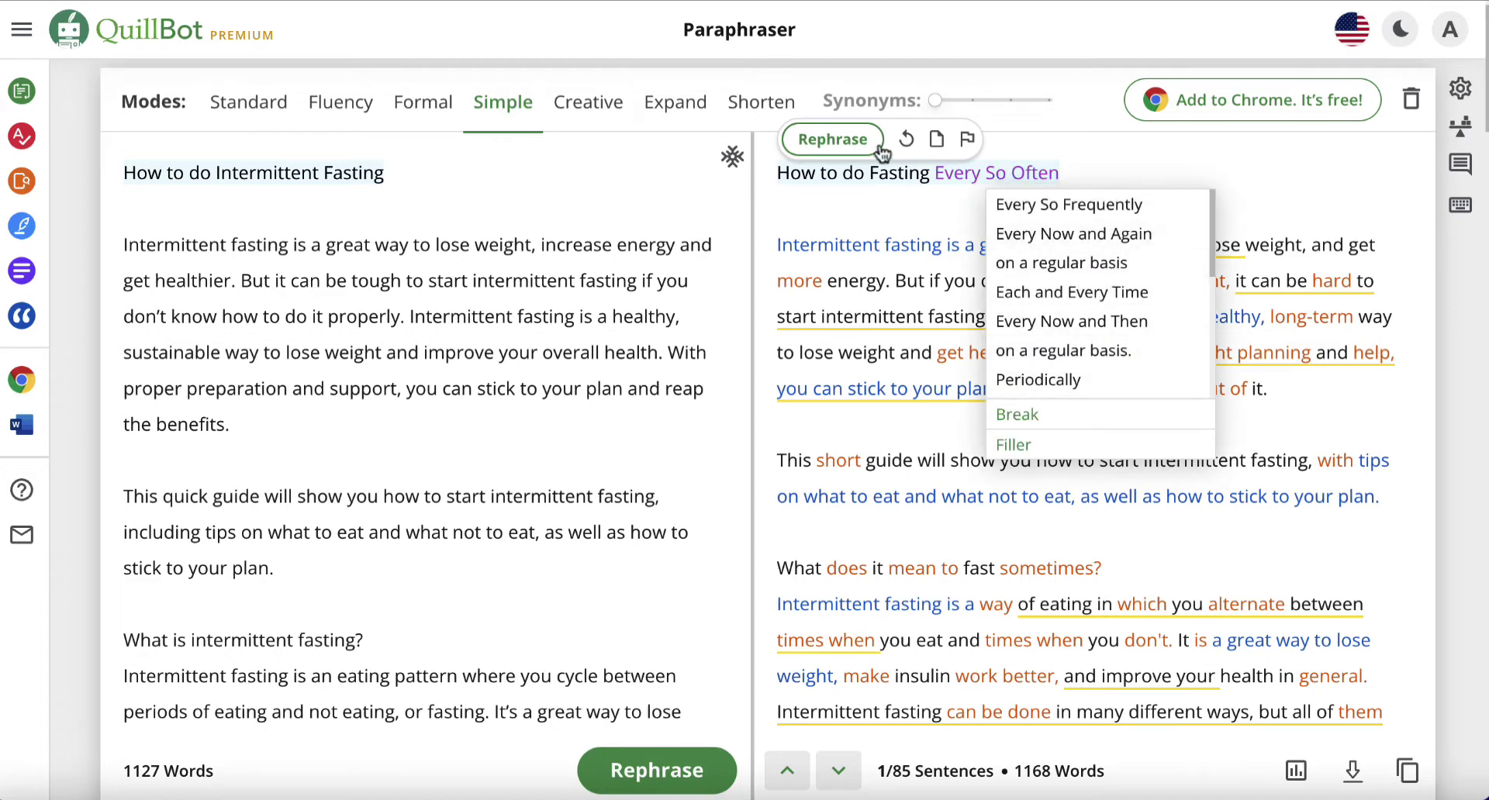
left_click(852, 143)
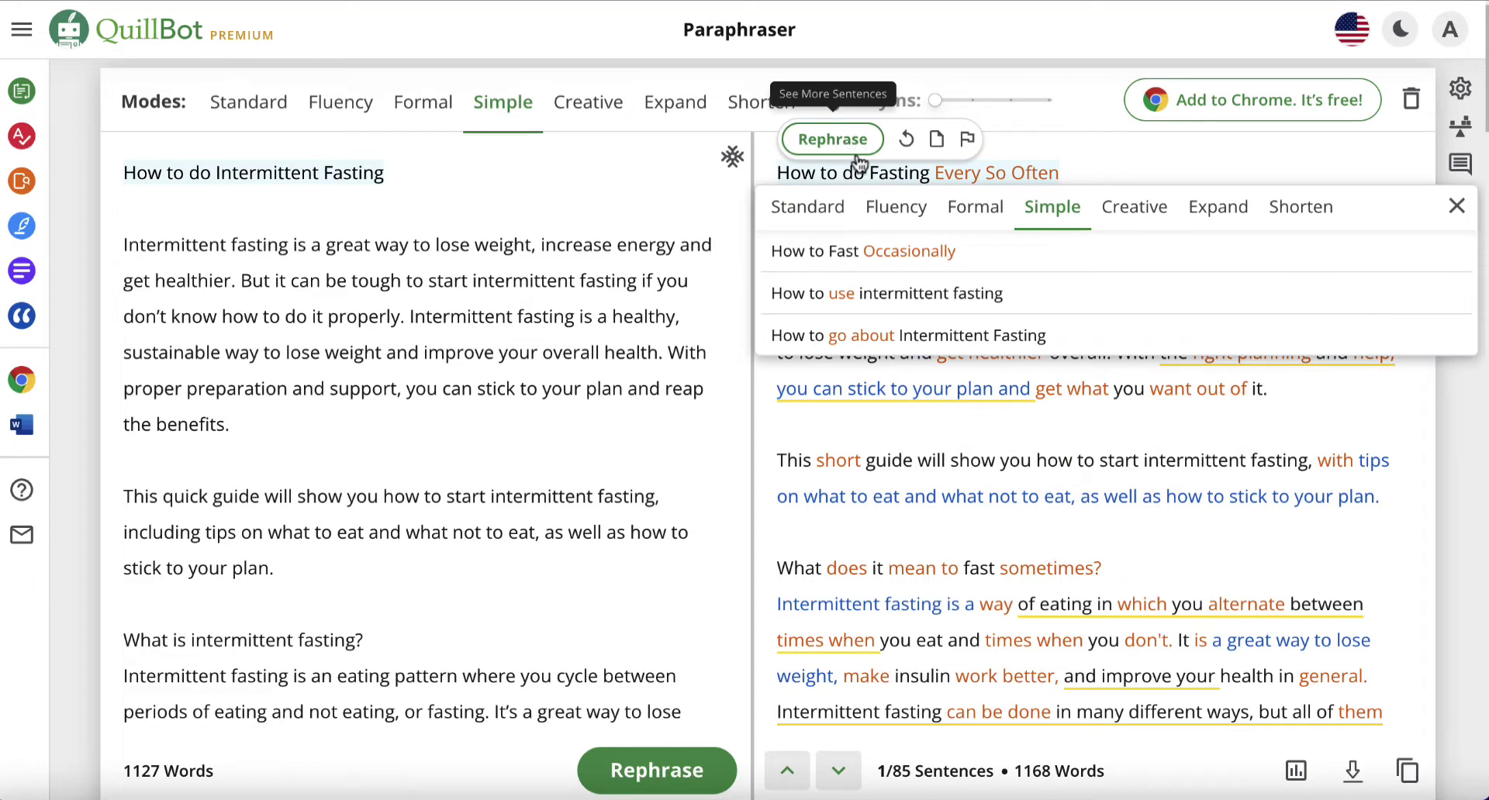
left_click(860, 334)
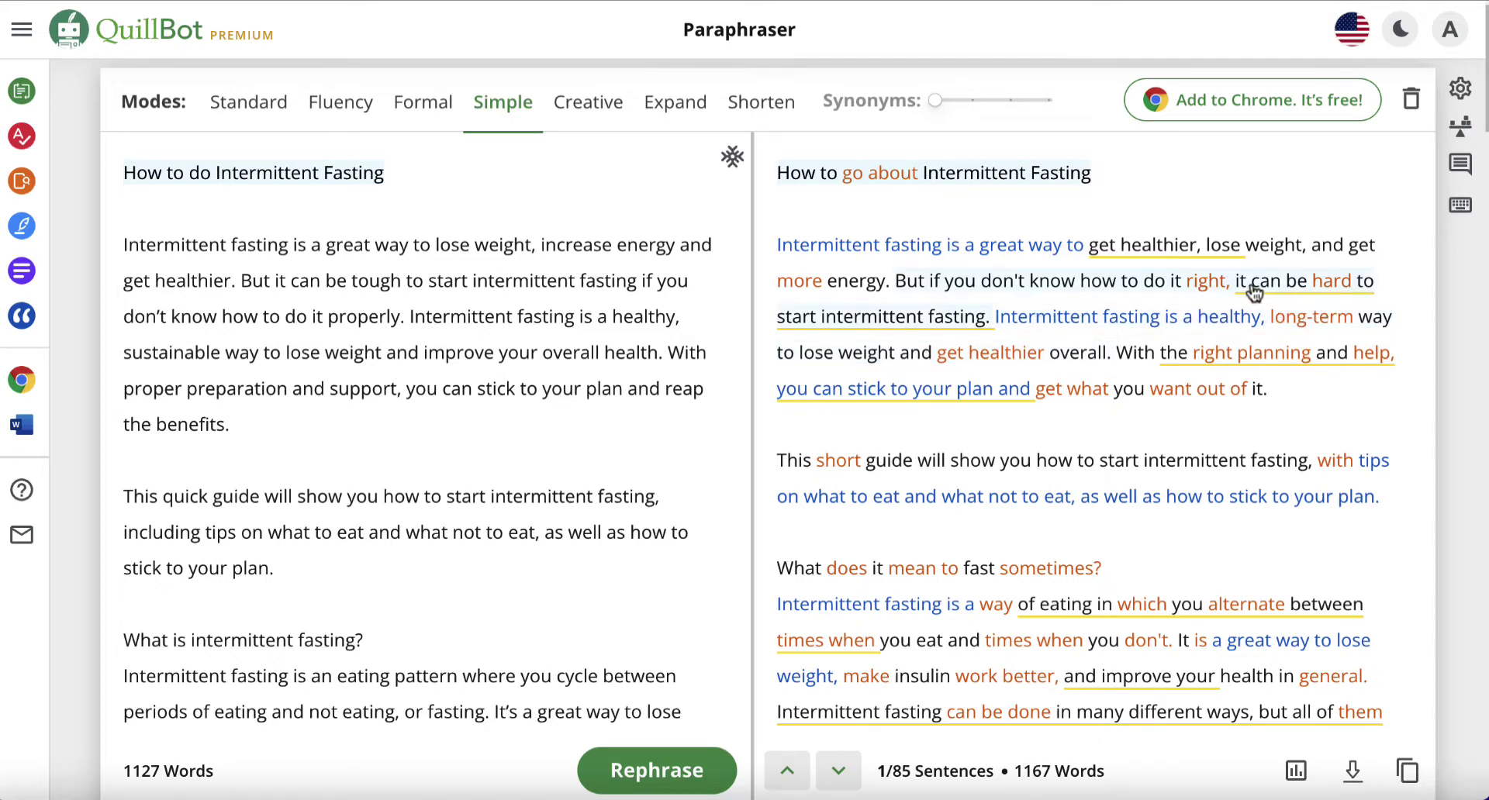
left_click(1332, 283)
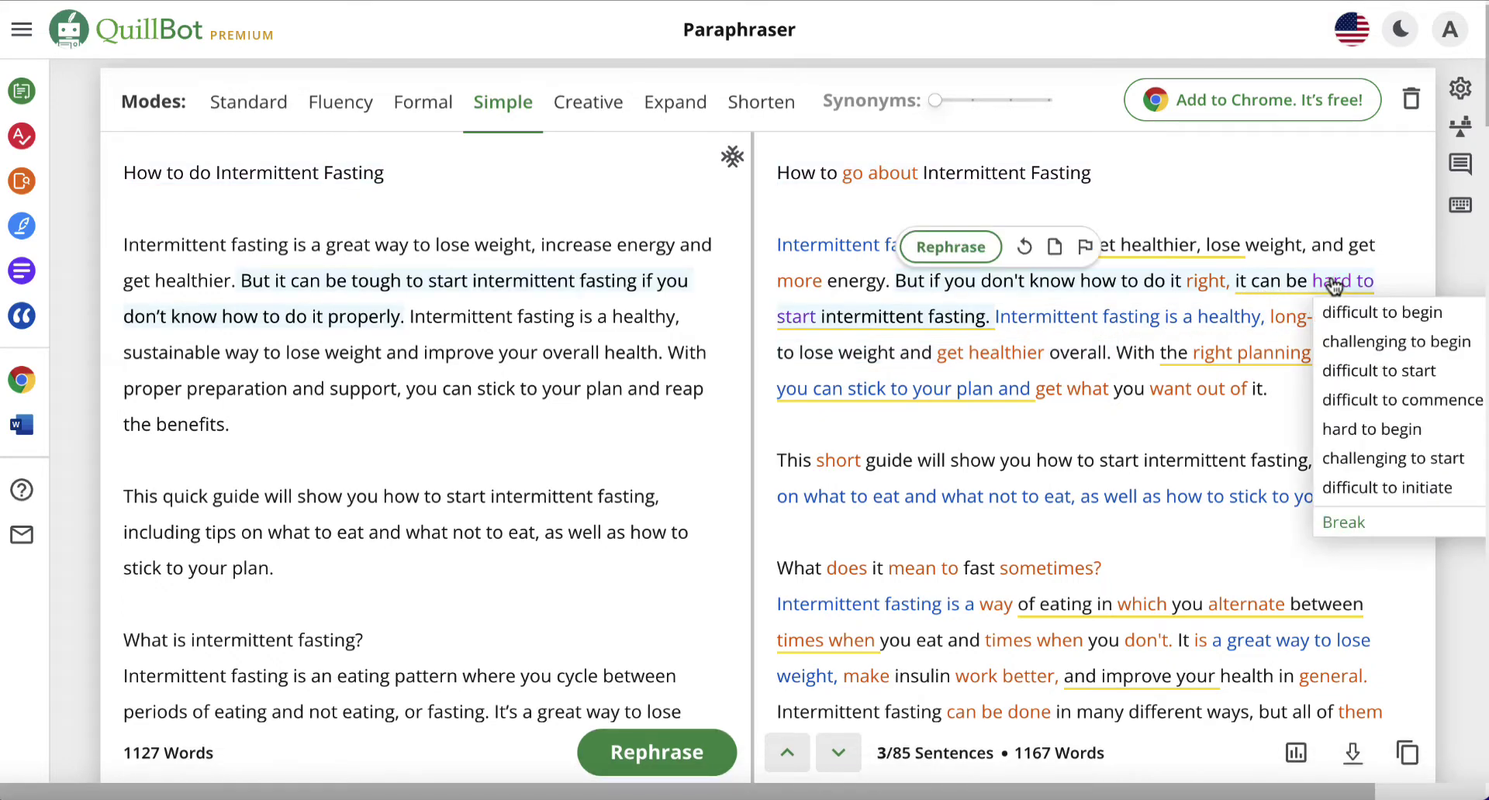
Replace 'hard' with 'difficult to start', copy the full paraphrase, and go to Grammar Checker
left_click(1339, 374)
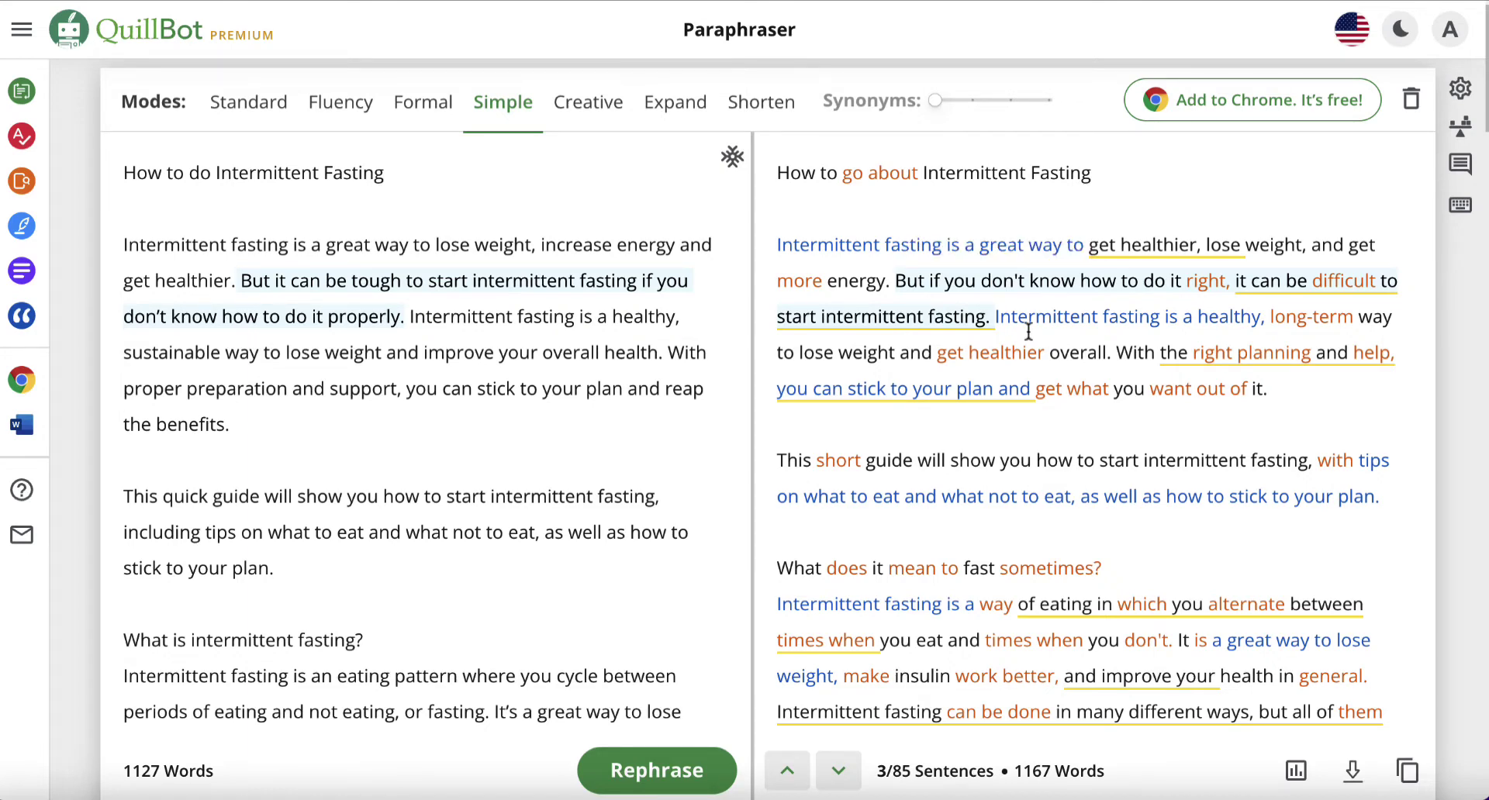
scroll(1028, 332, "down", 10)
scroll(1028, 340, "down", 5)
scroll(1076, 479, "down", 3)
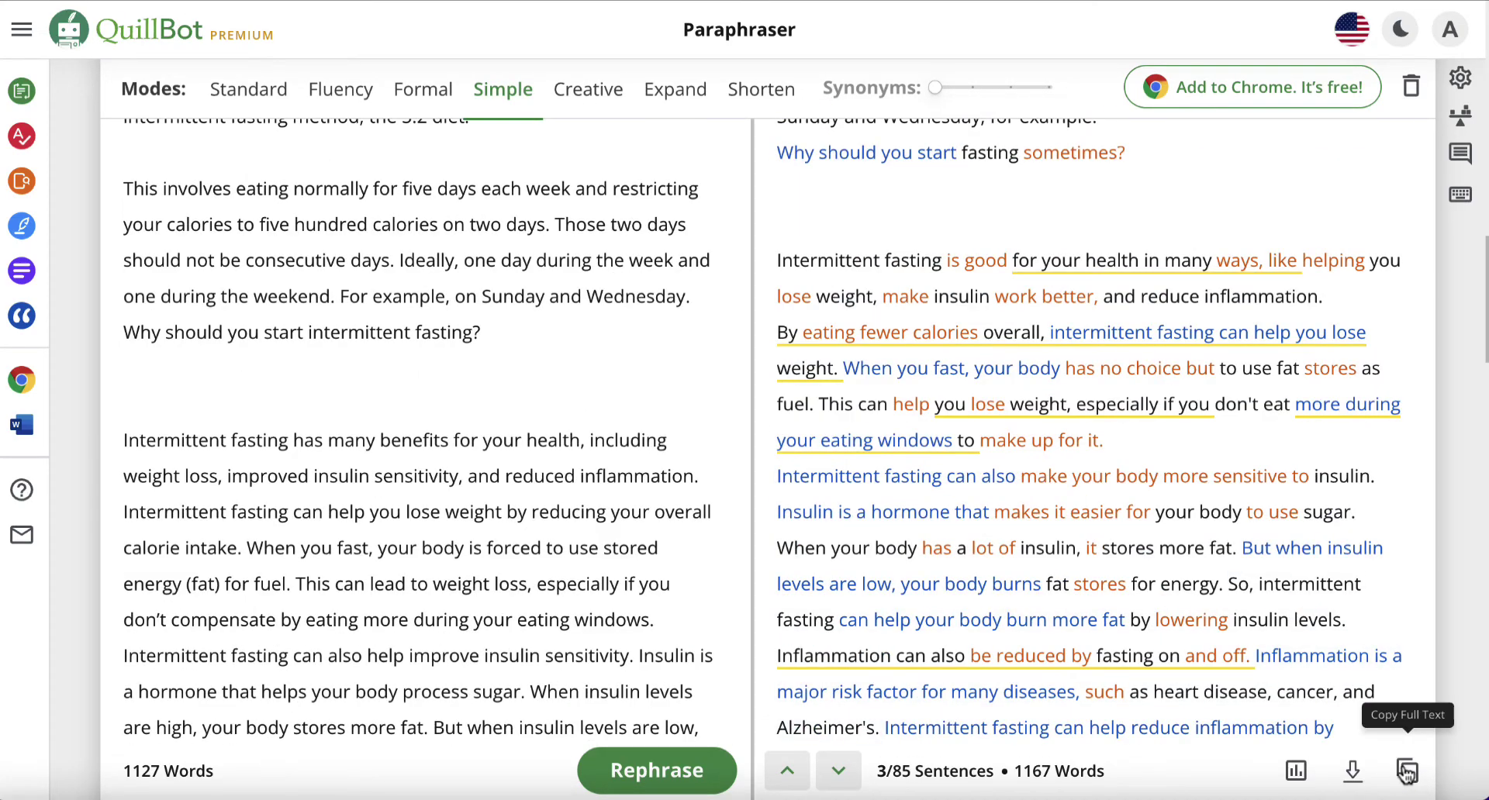
left_click(1406, 771)
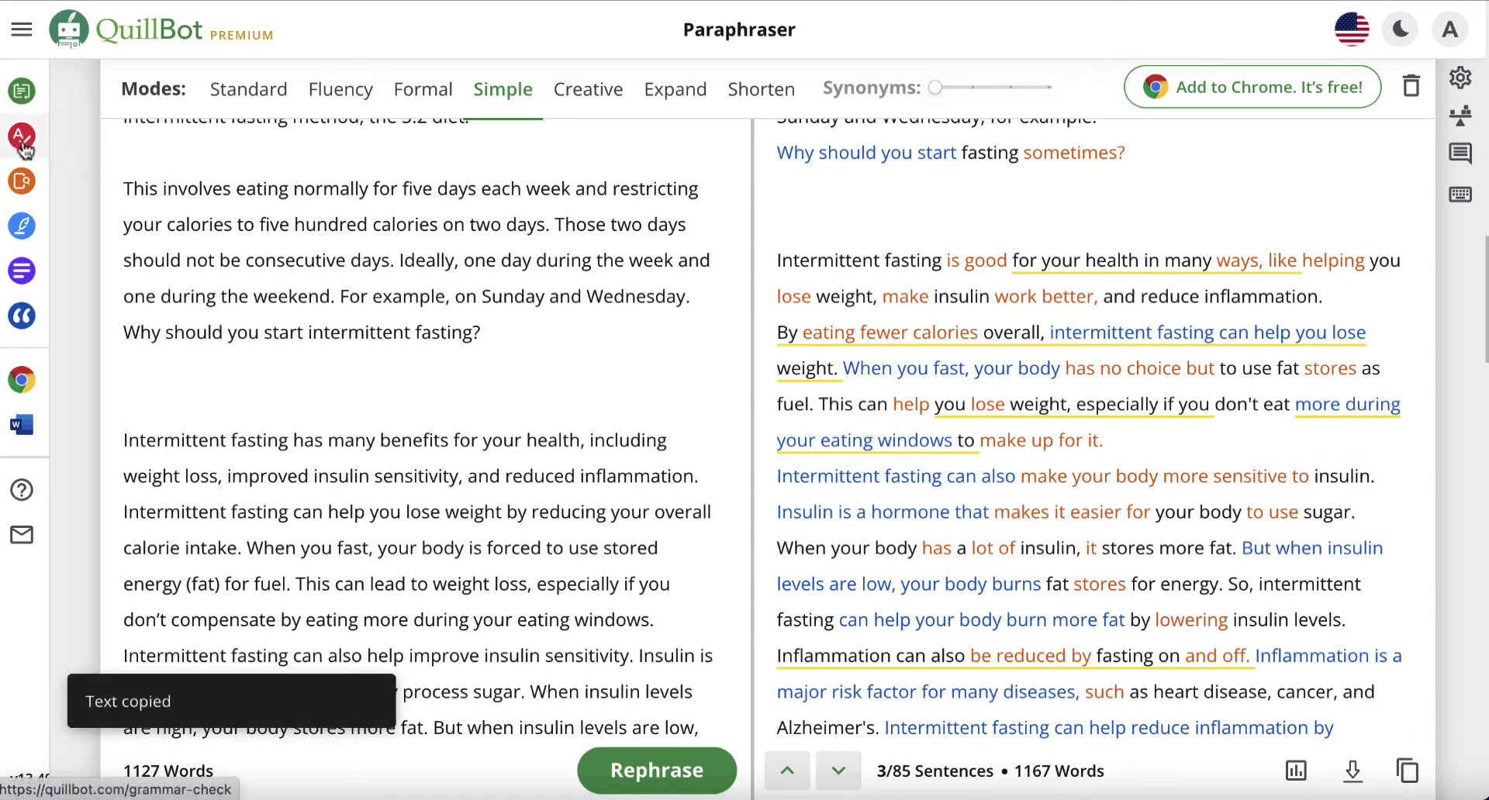
mouse_move(28, 140)
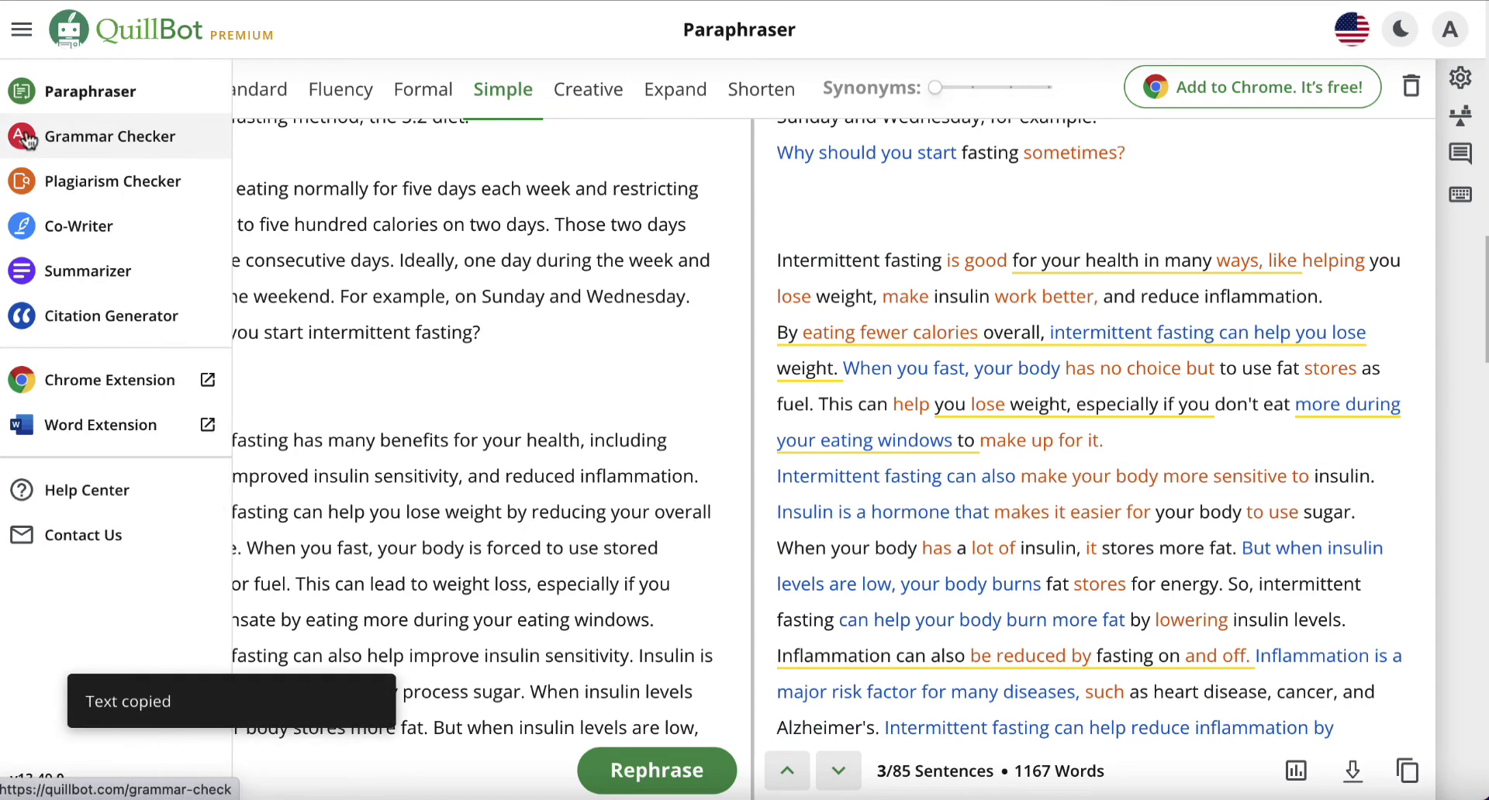
left_click(103, 145)
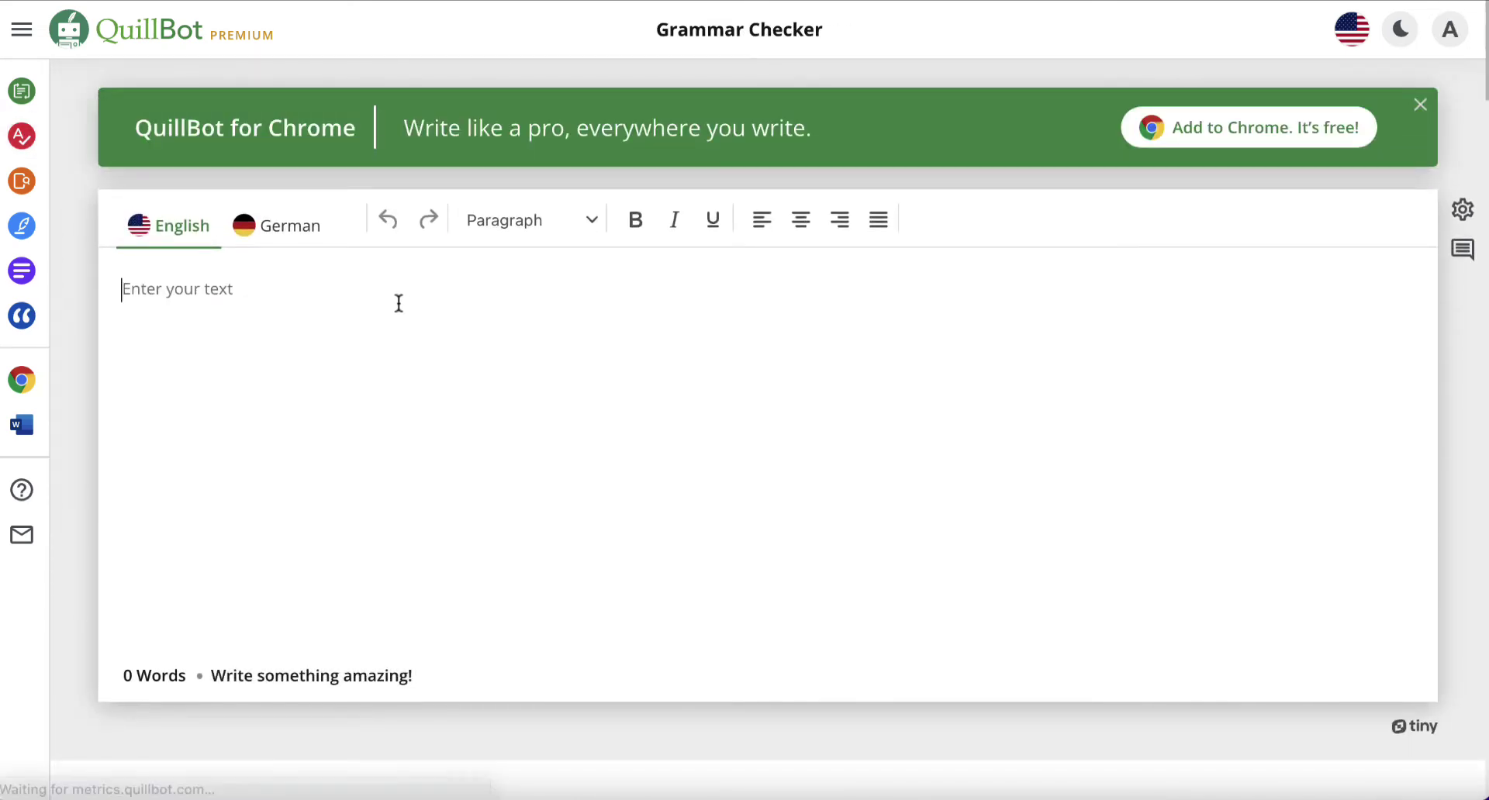
Paste the paraphrase into Grammar Checker and correct the times to '8 p.m.' and '12 p.m.'
key("ctrl+v")
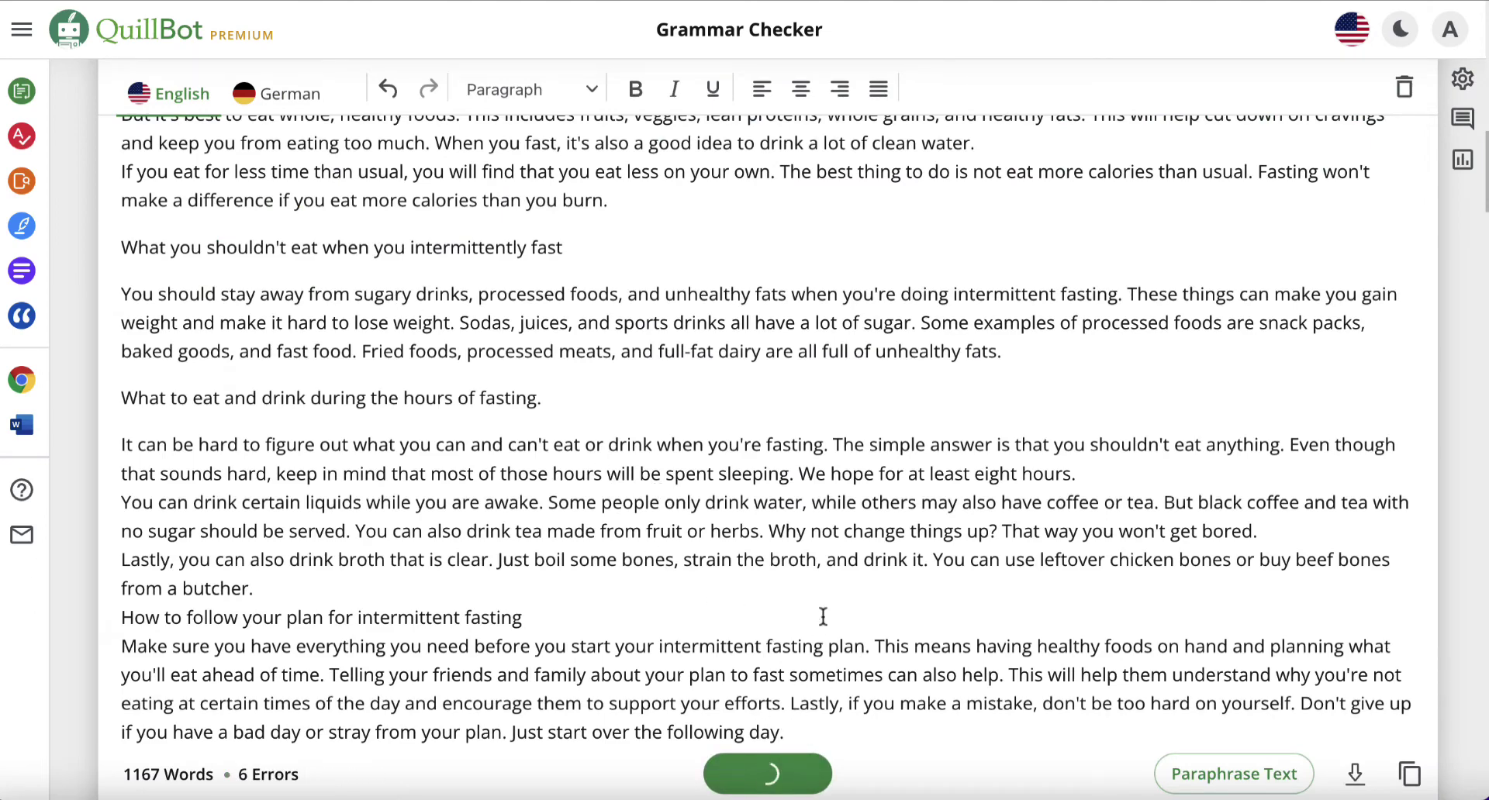
scroll(833, 556, "up", 5)
scroll(834, 556, "up", 15)
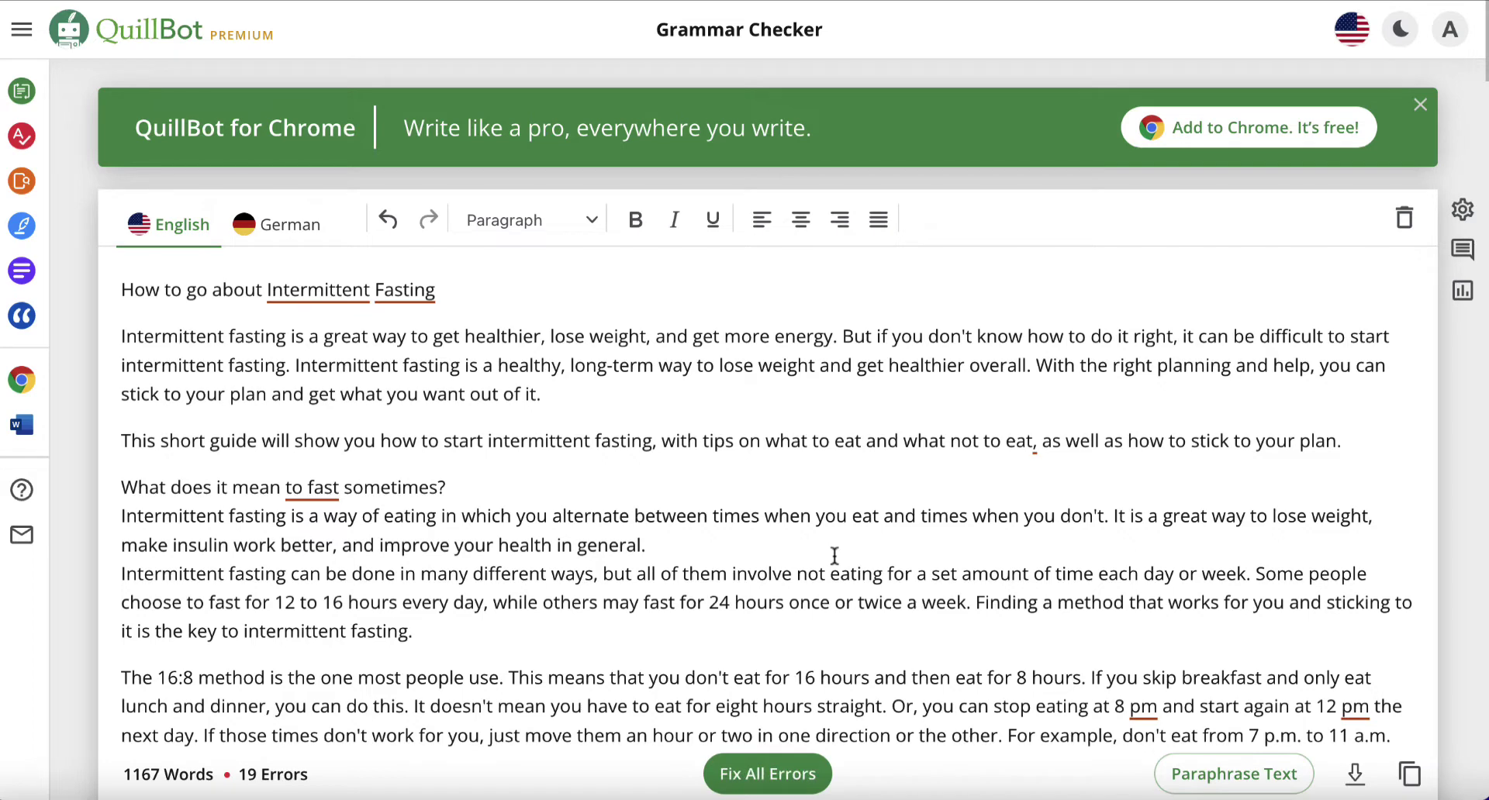
left_click(1141, 710)
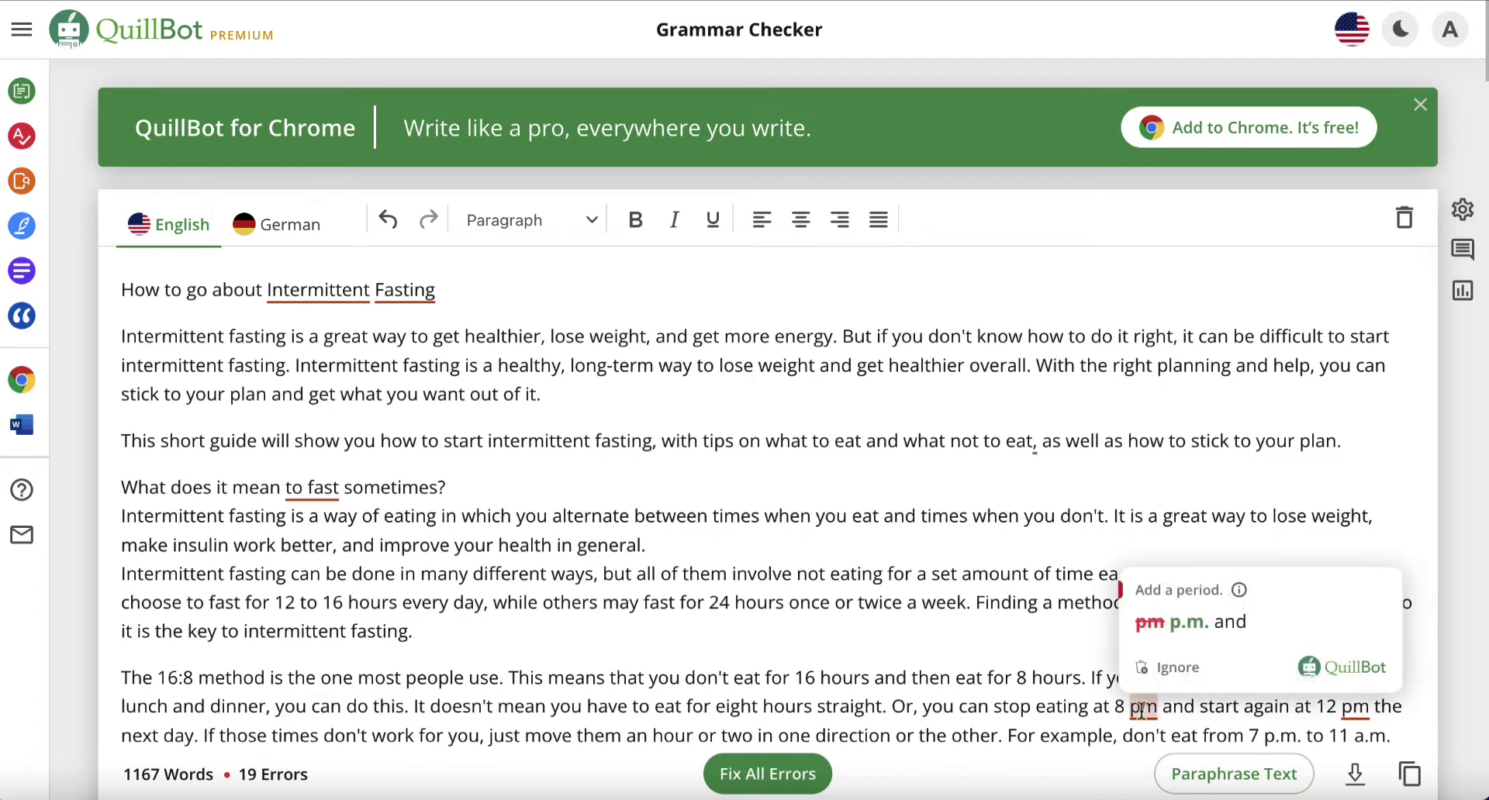
left_click(1187, 622)
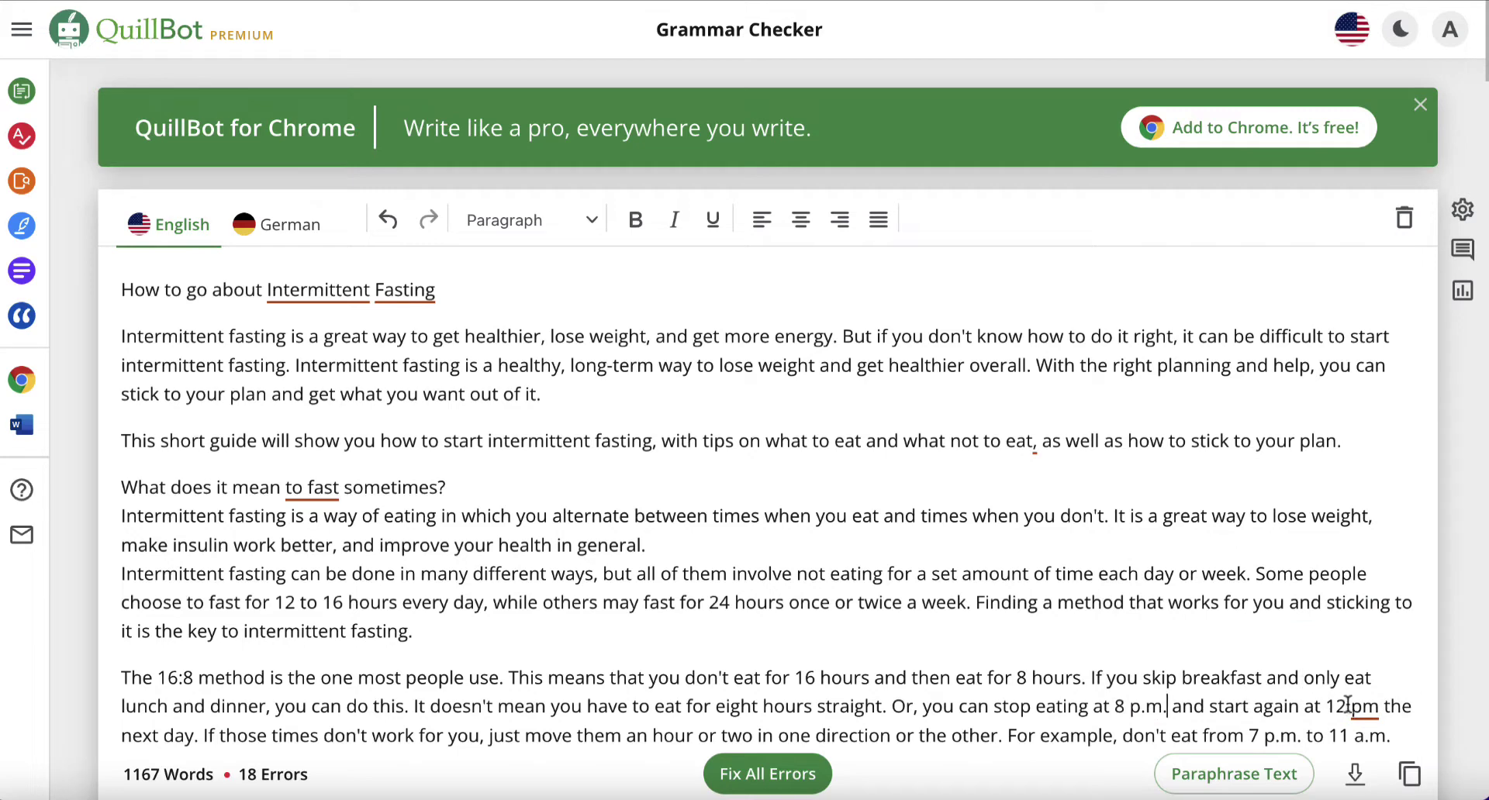
left_click(1362, 708)
left_click(1155, 624)
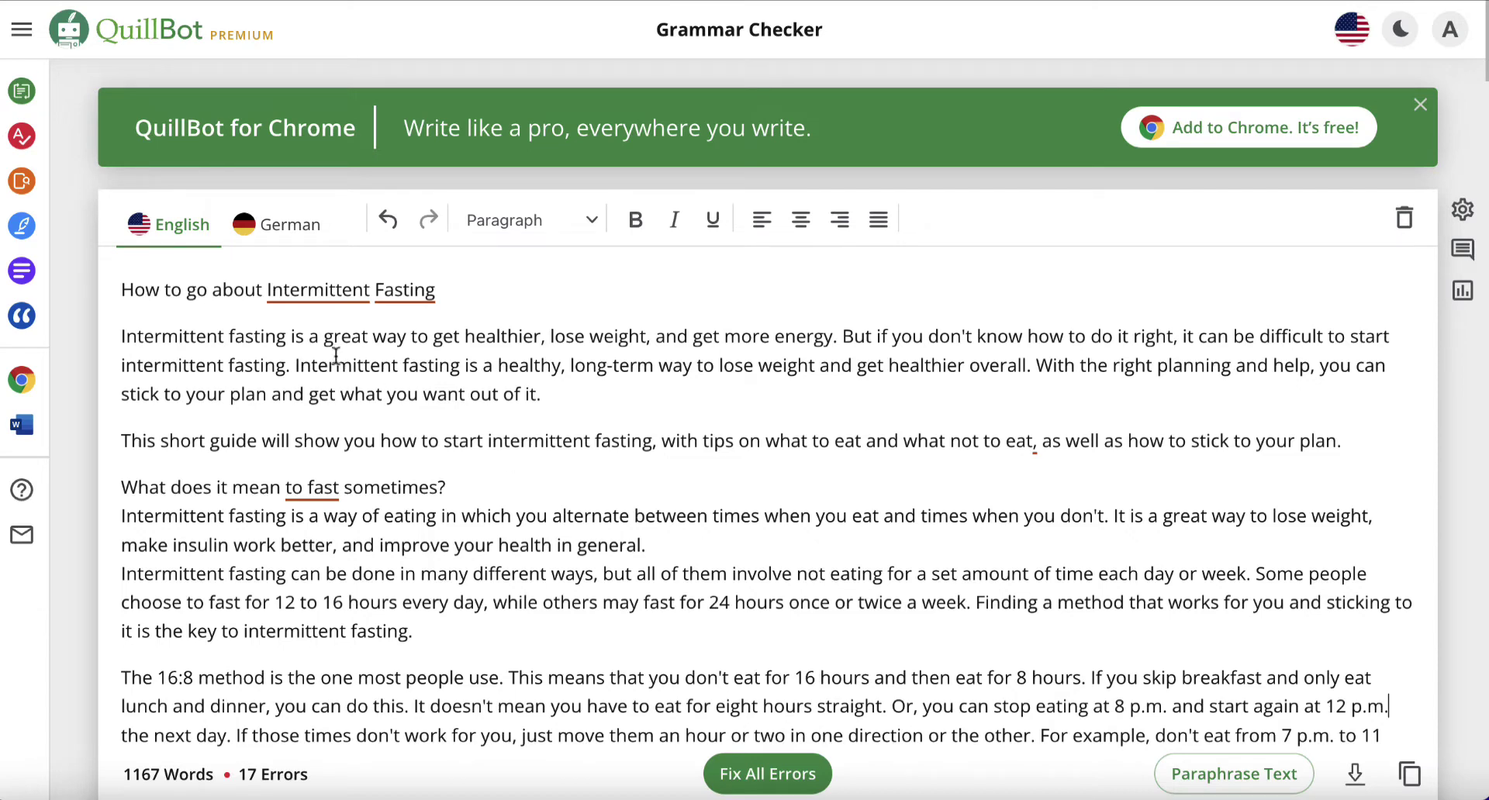
Fix all remaining errors, including the title capitalization, and copy the corrected text
left_click(349, 291)
left_click(748, 775)
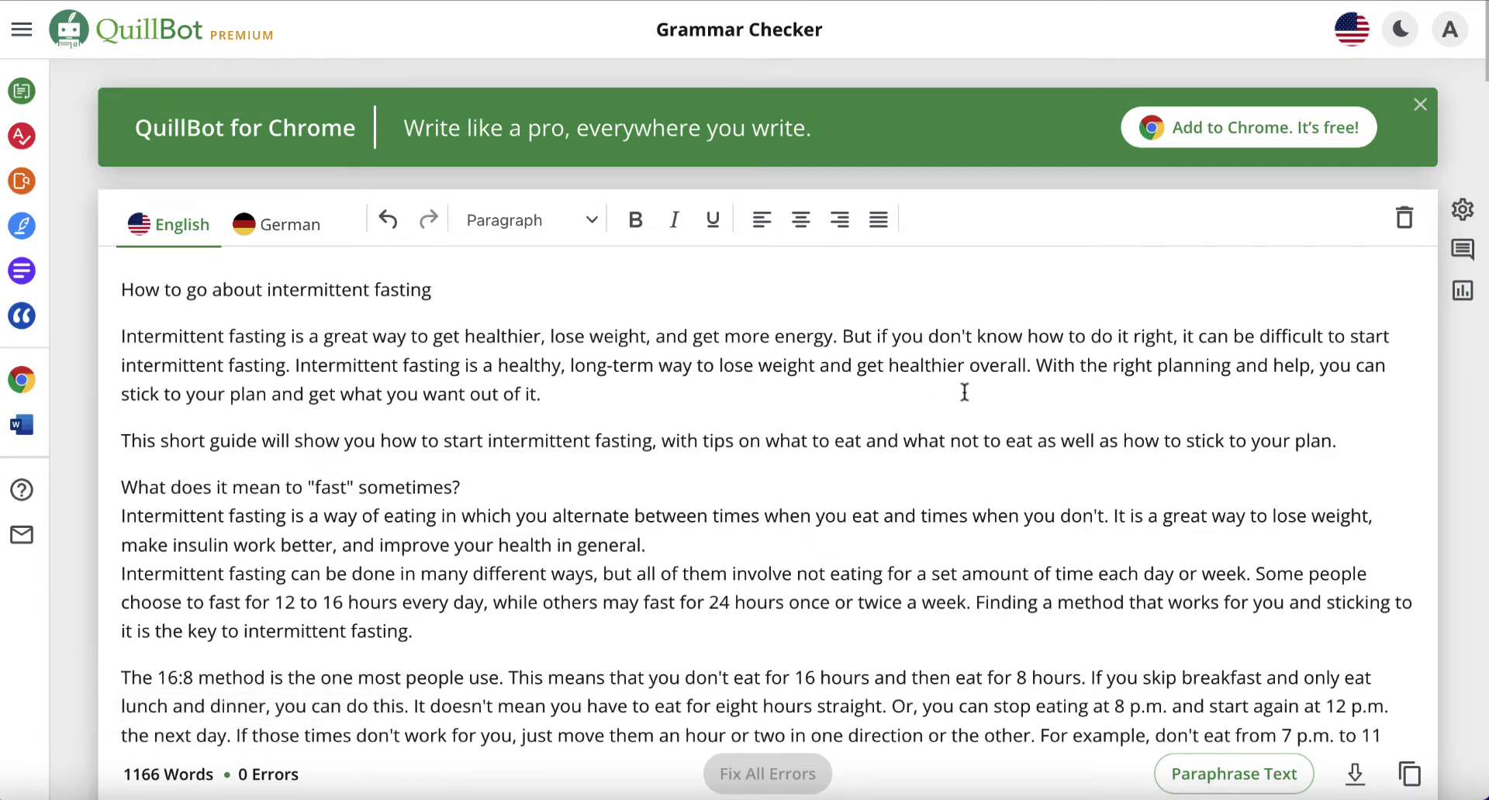
left_click(1410, 783)
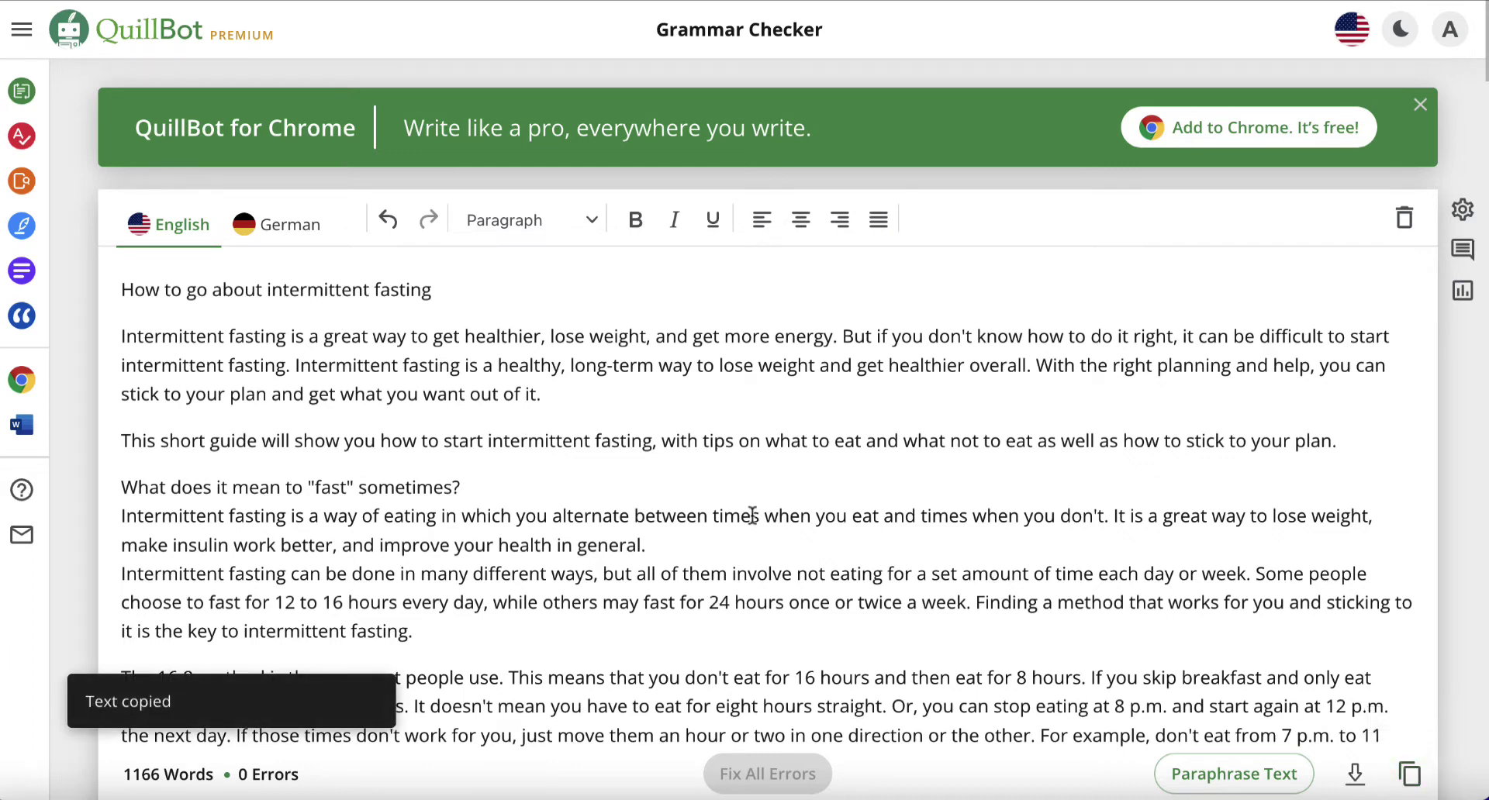
Paste the corrected article into QuillBot's Plagiarism Checker
mouse_move(35, 198)
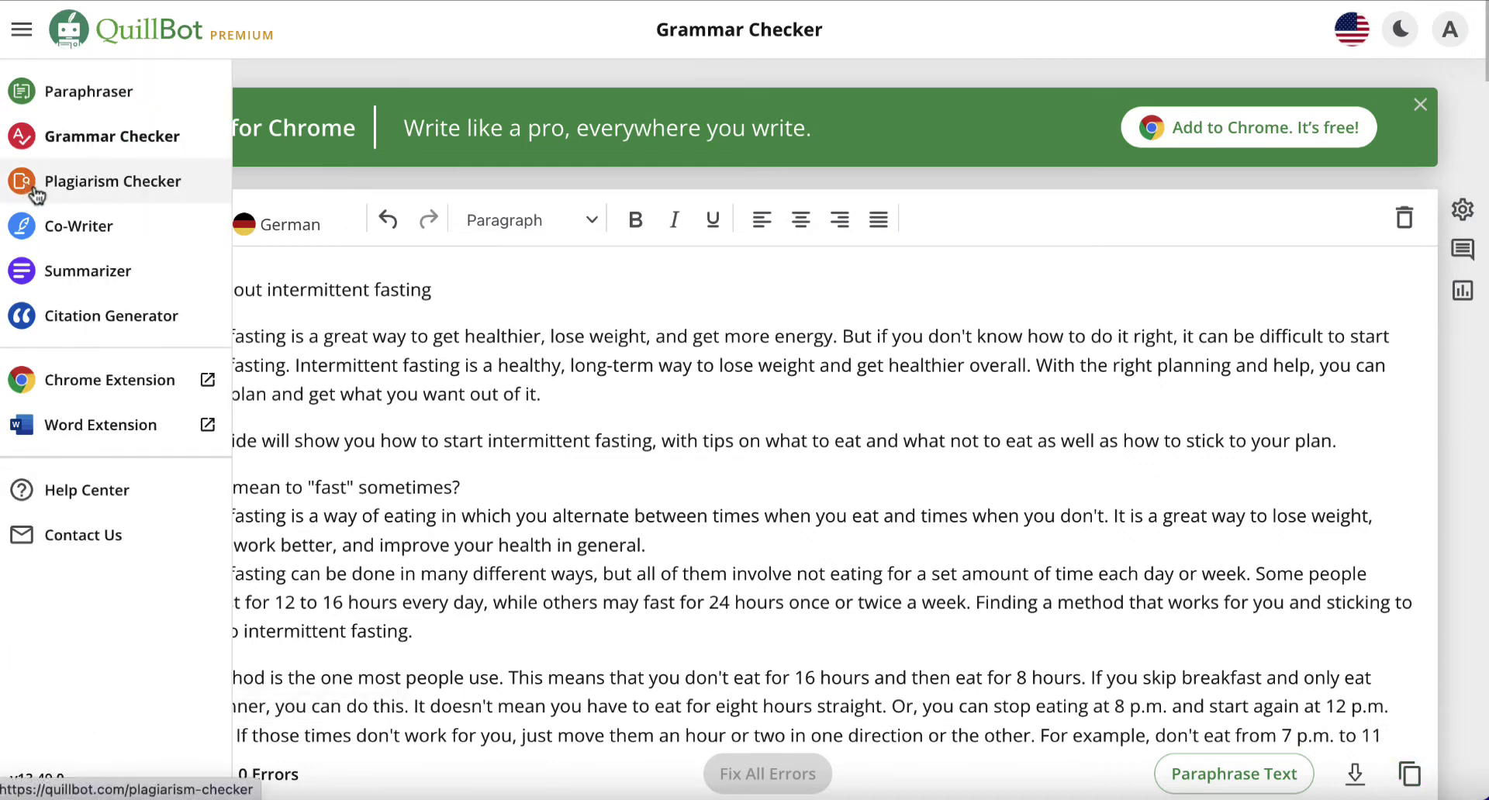
left_click(107, 183)
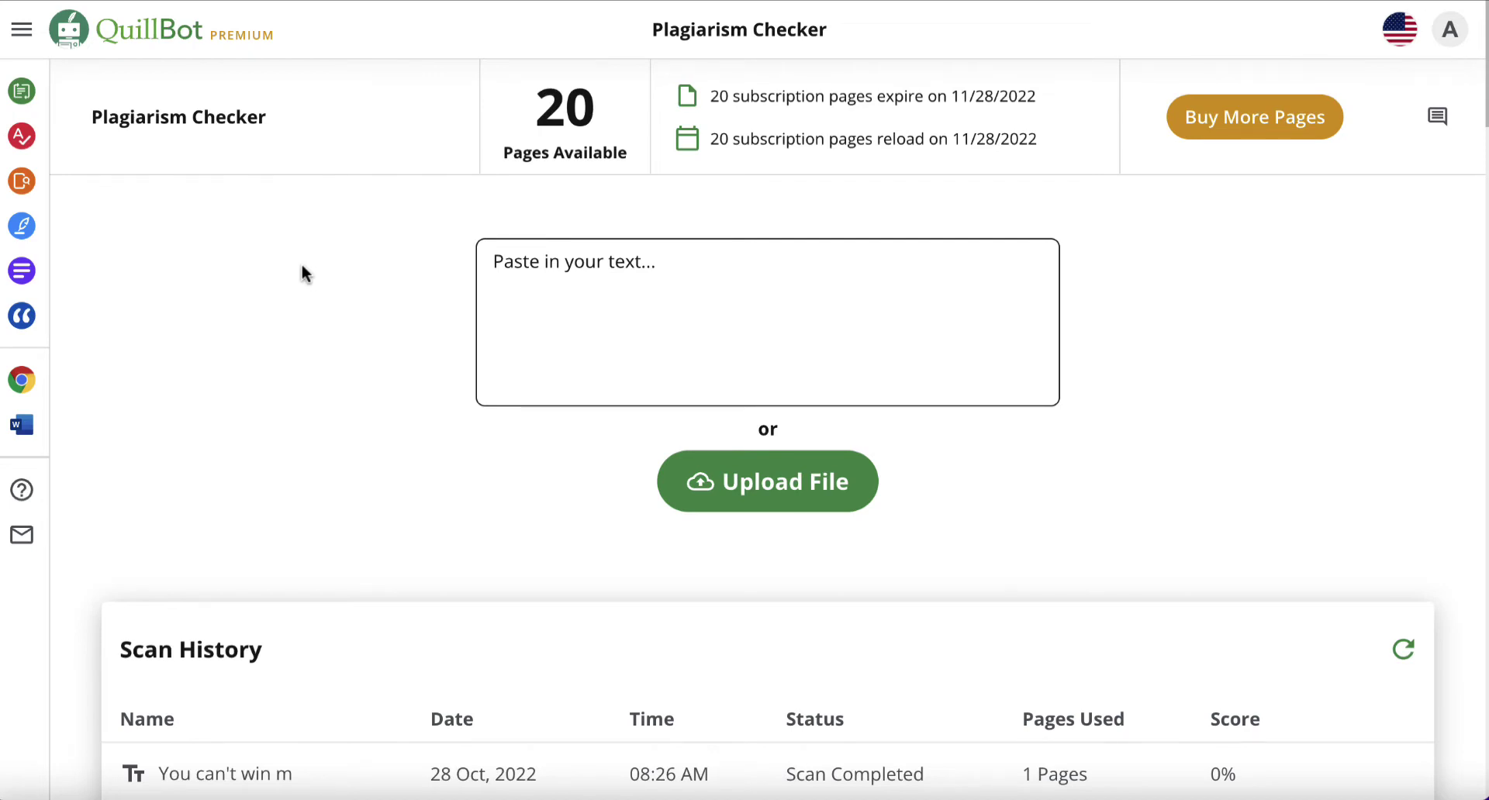
left_click(529, 274)
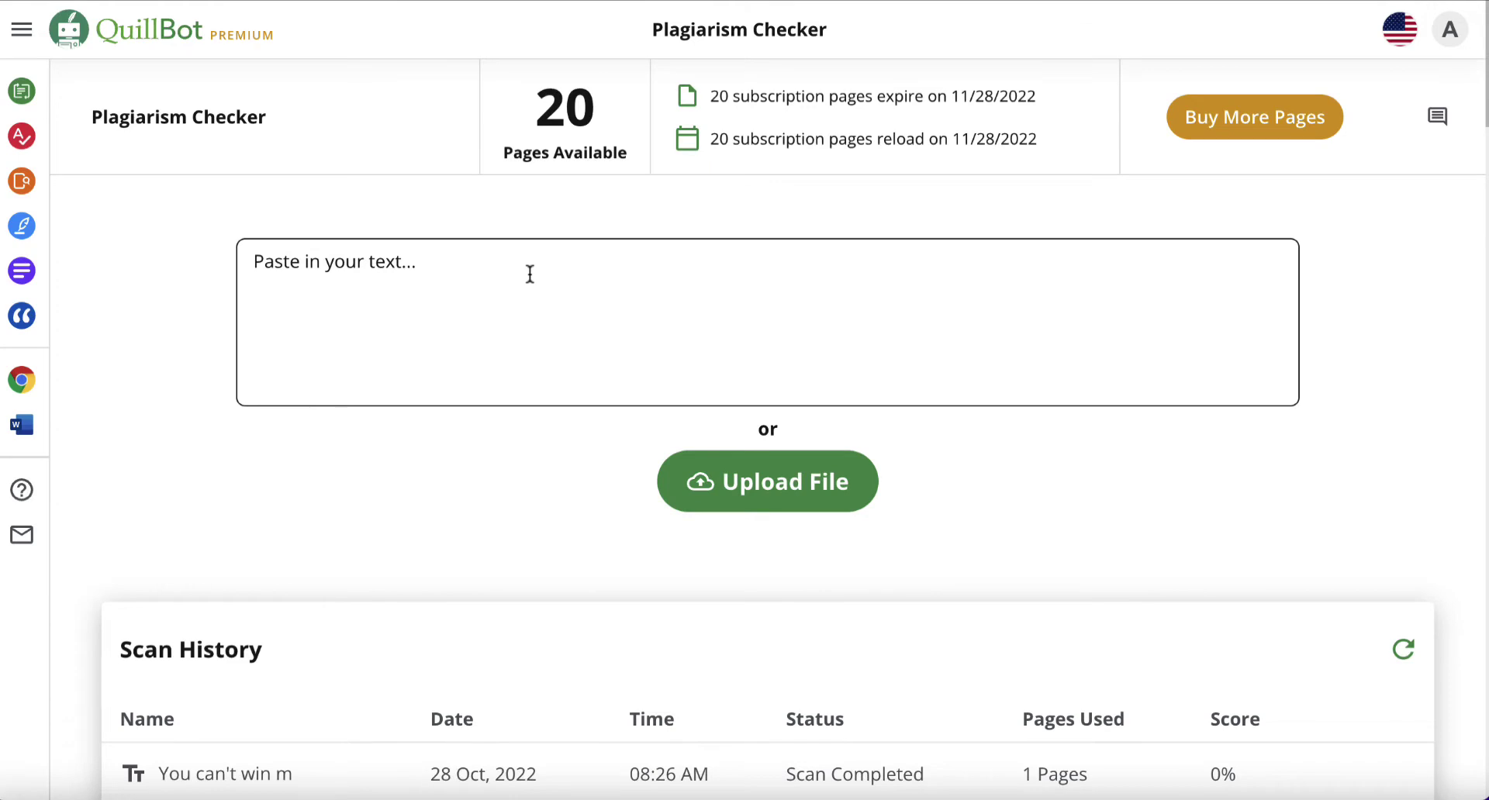
key("ctrl+v")
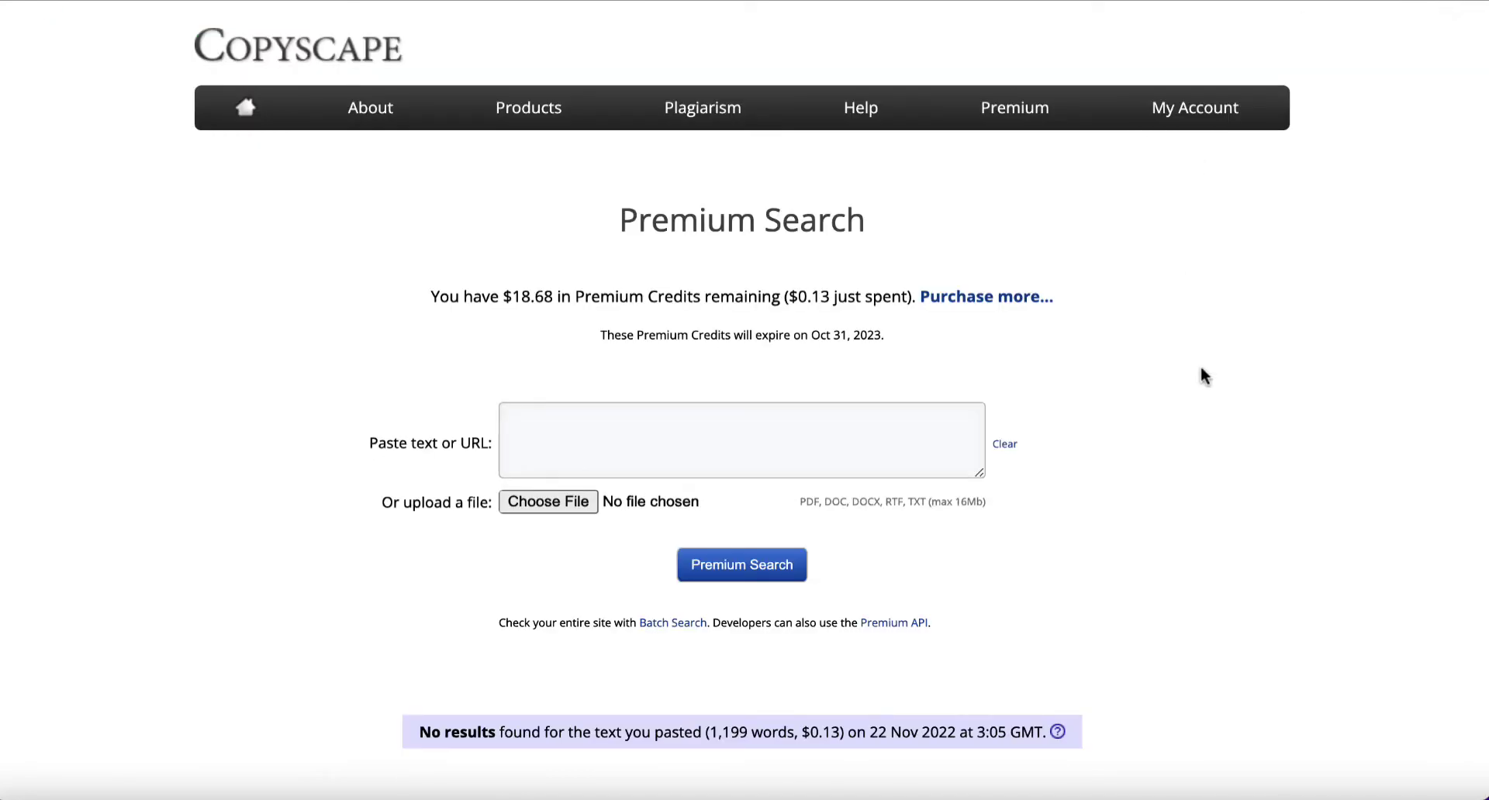
Run a Copyscape Premium Search on the pasted article and review its single matching result
left_click(639, 431)
key("ctrl+v")
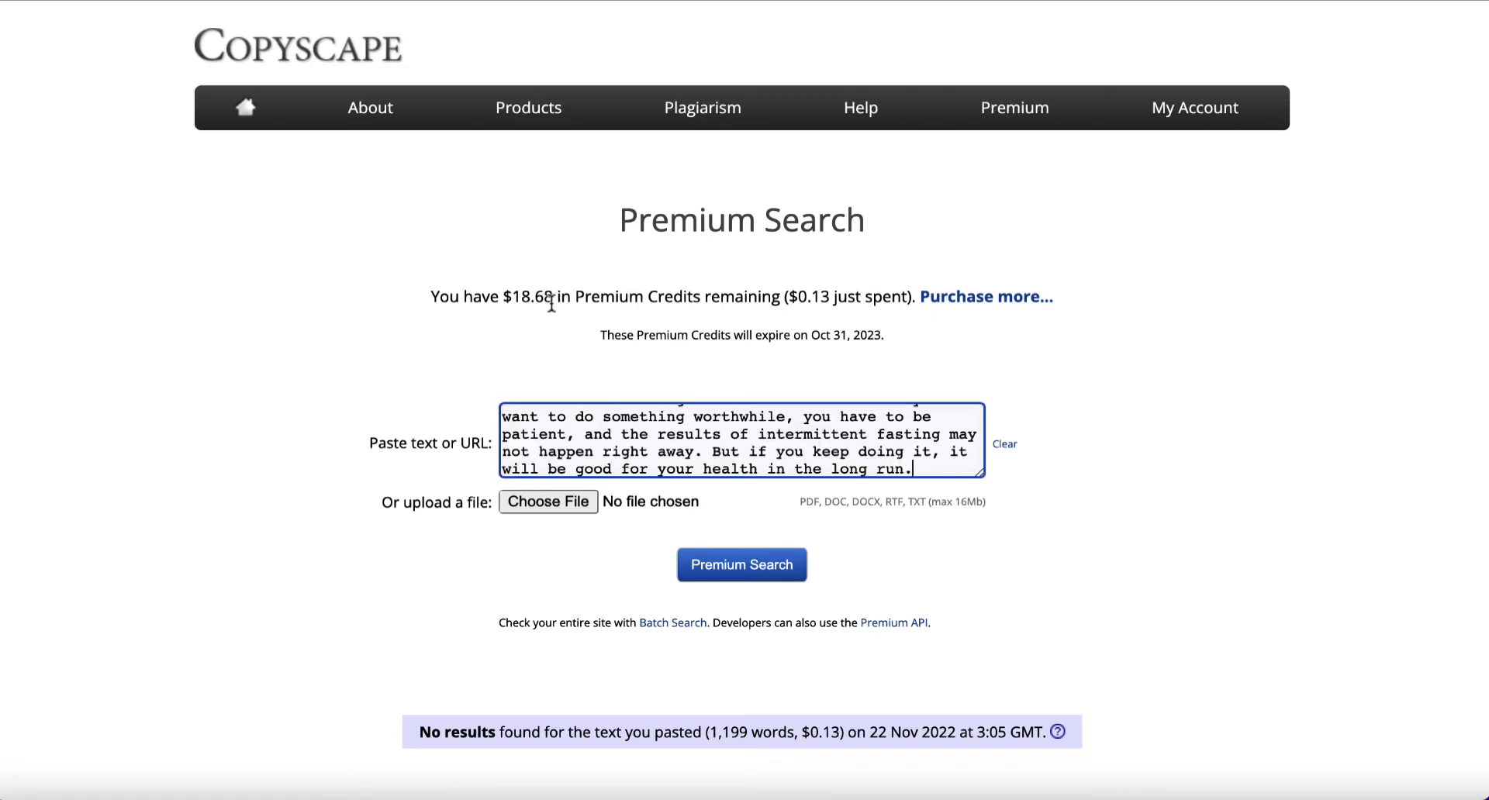
left_click(739, 571)
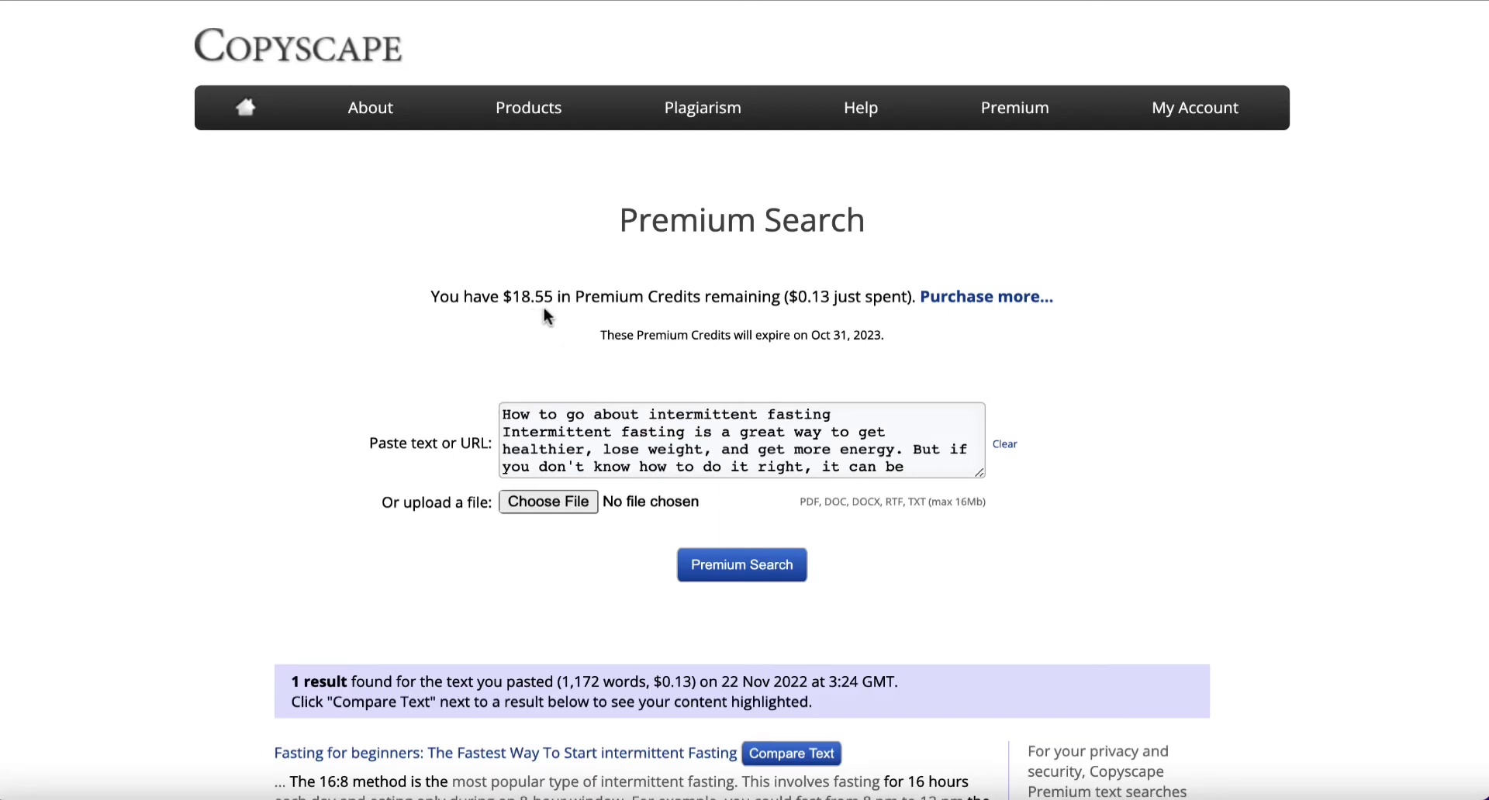
scroll(514, 655, "down", 2)
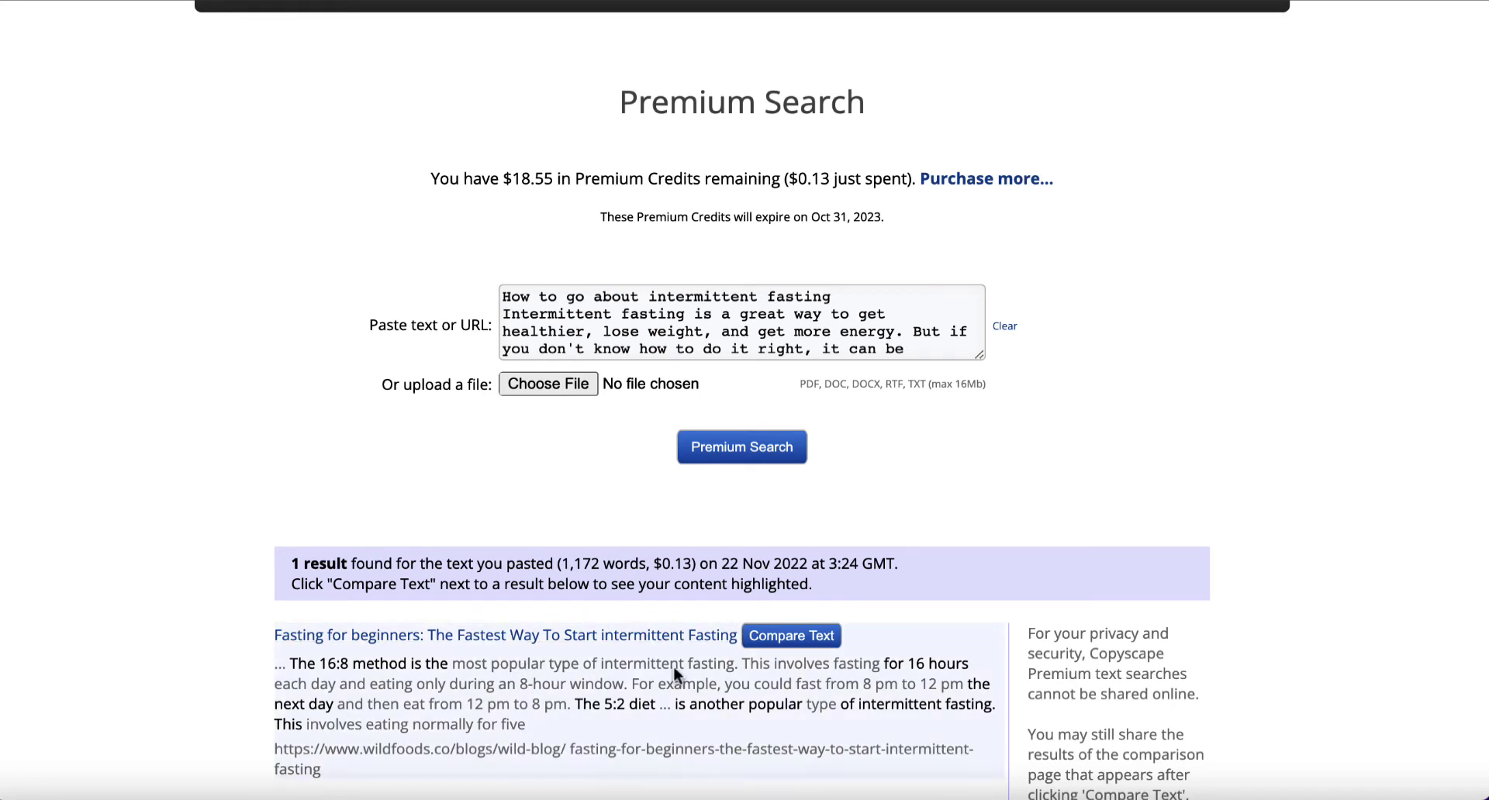
scroll(597, 454, "up", 2)
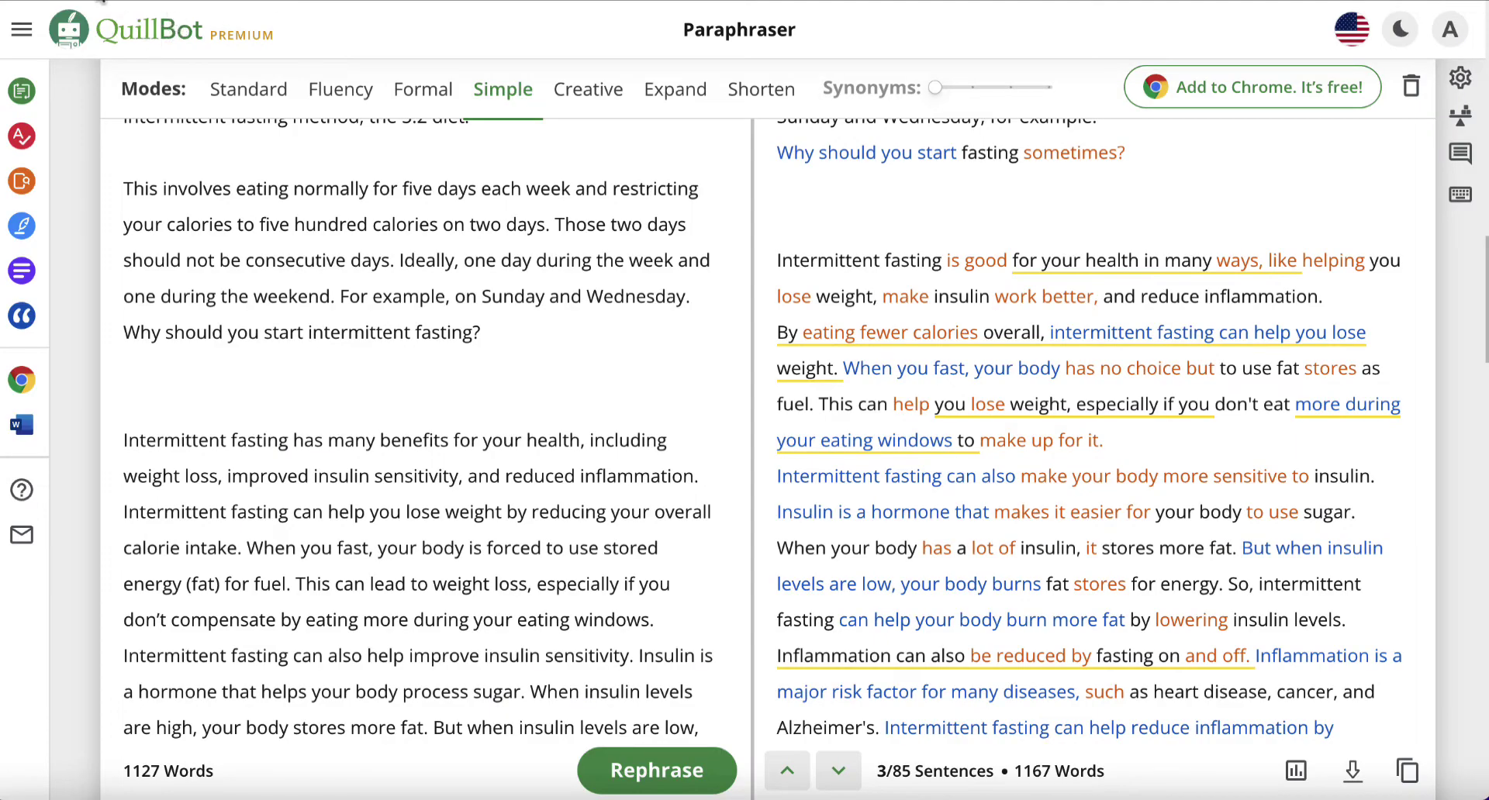
Reload the Paraphraser, rewrite the corrected article in Fluency mode (1106 words), and copy it
key("F5")
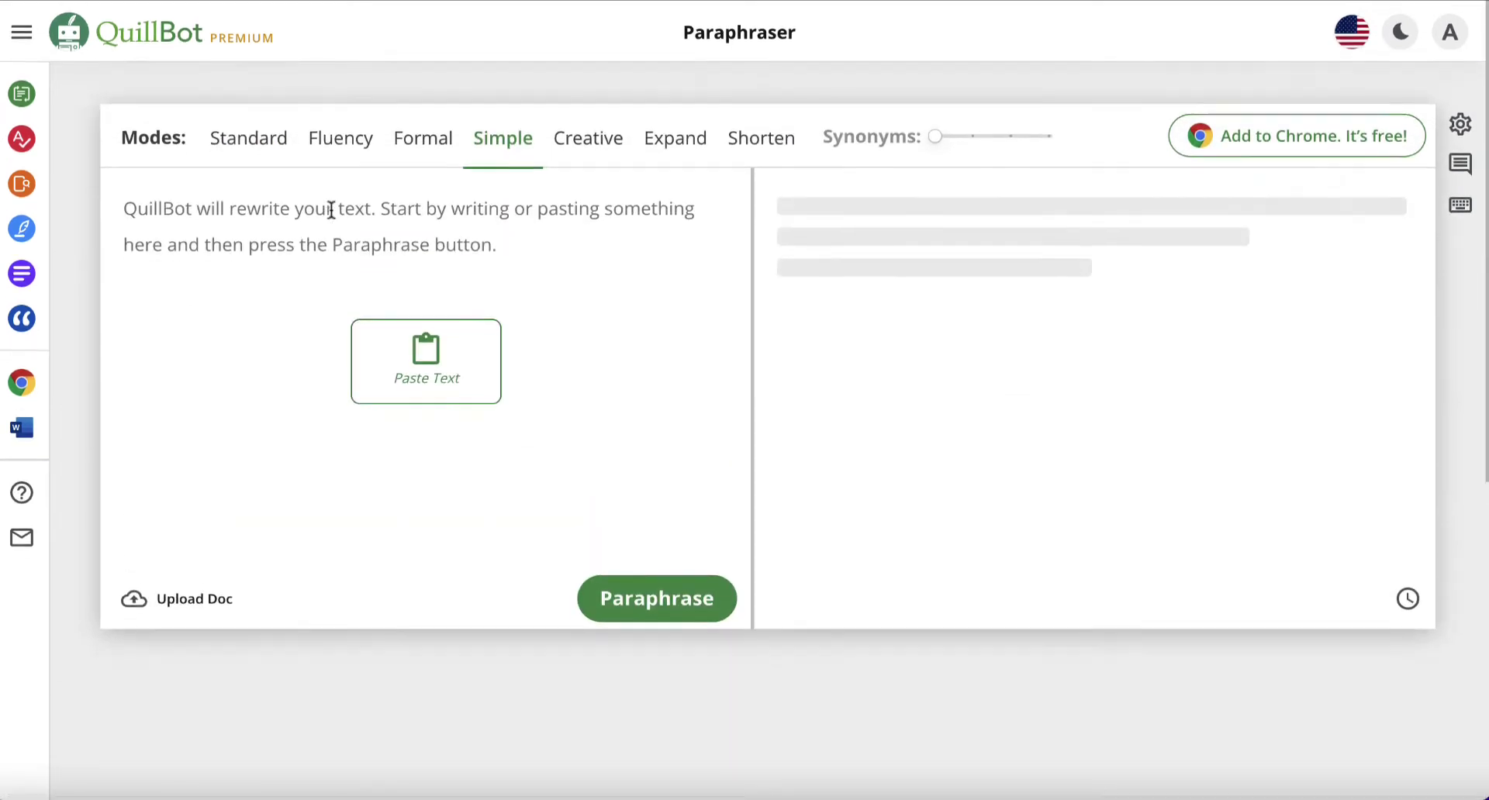
left_click(288, 209)
key("ctrl+v")
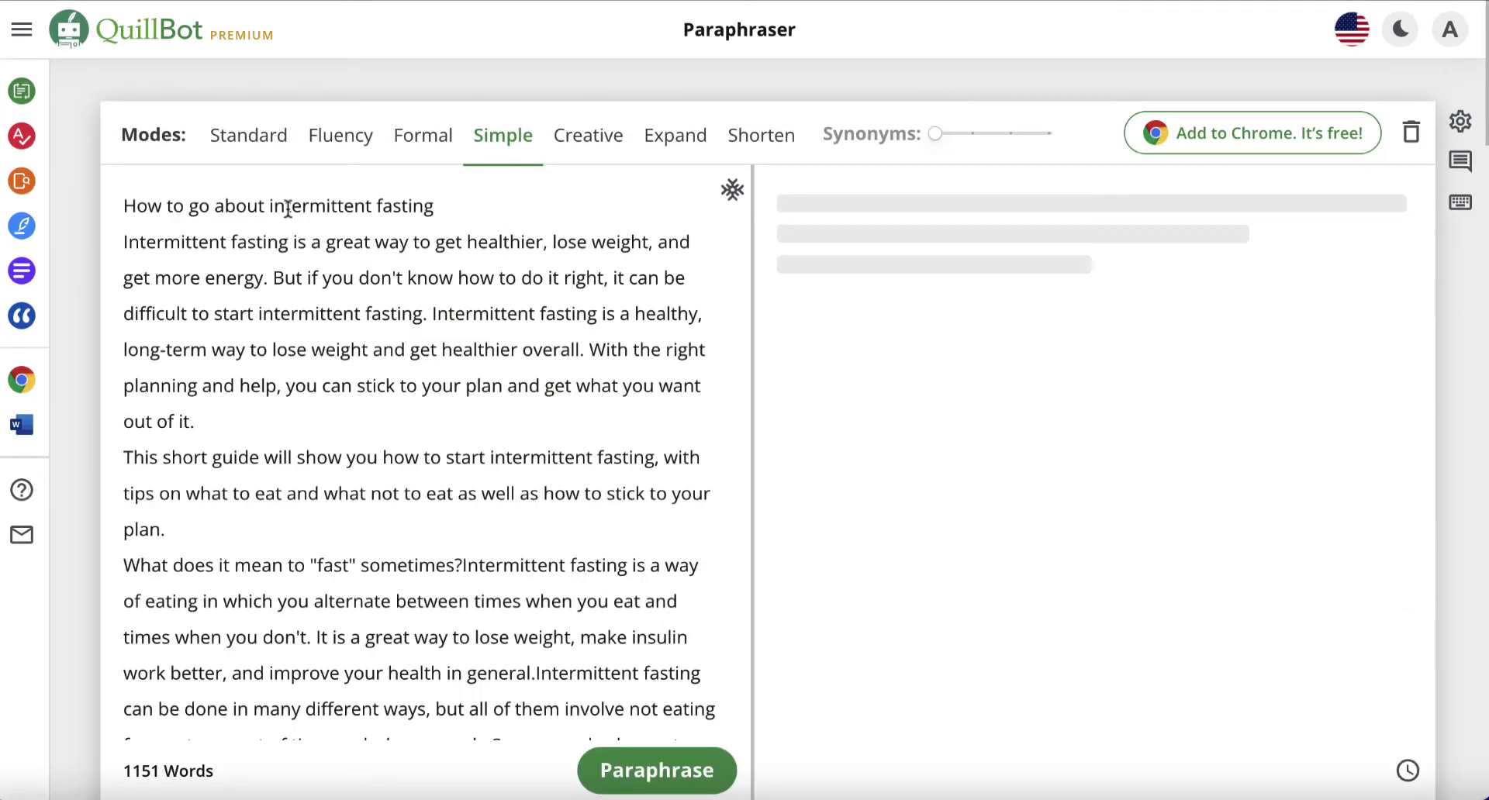
left_click(348, 144)
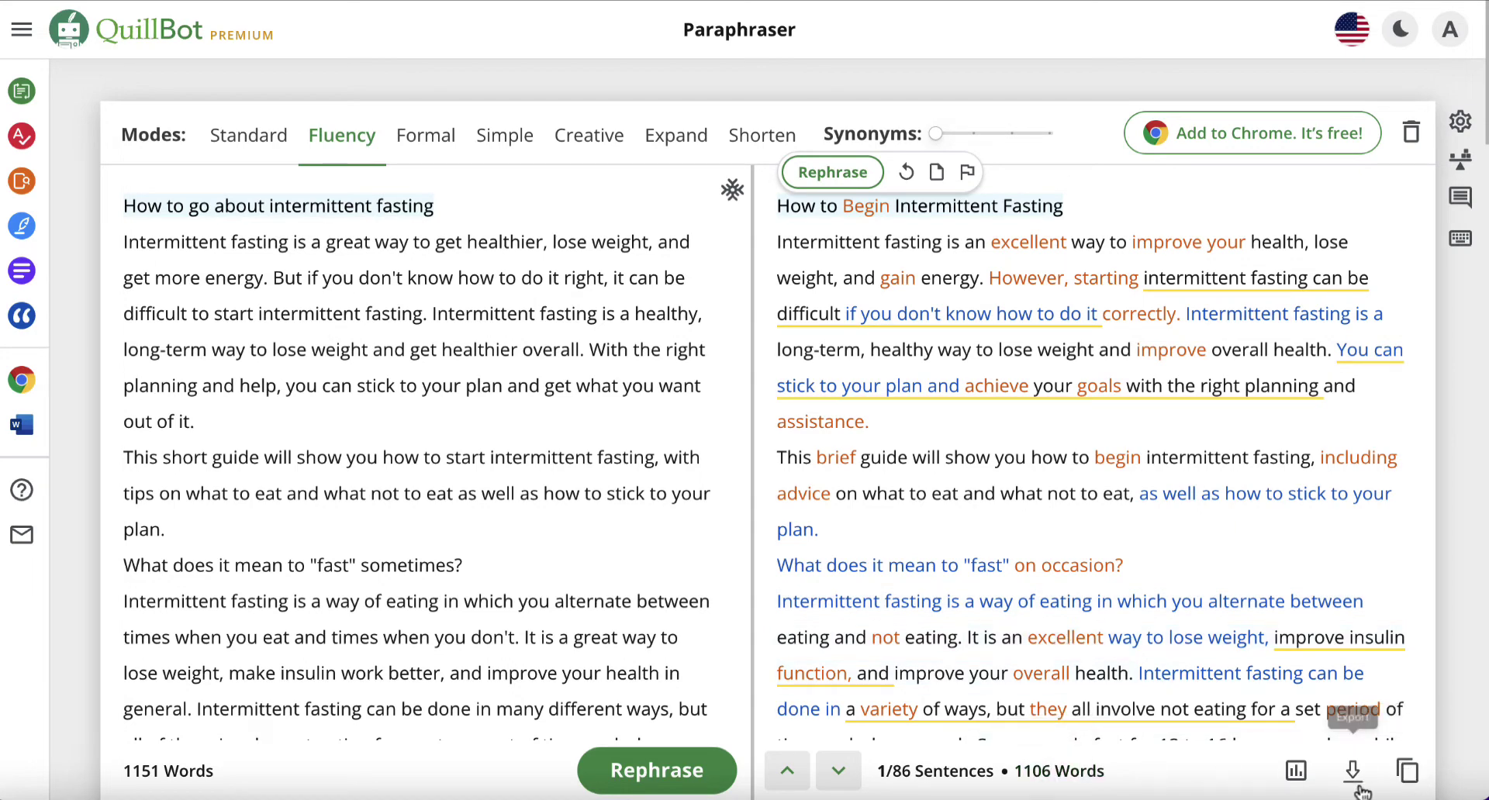
left_click(1407, 772)
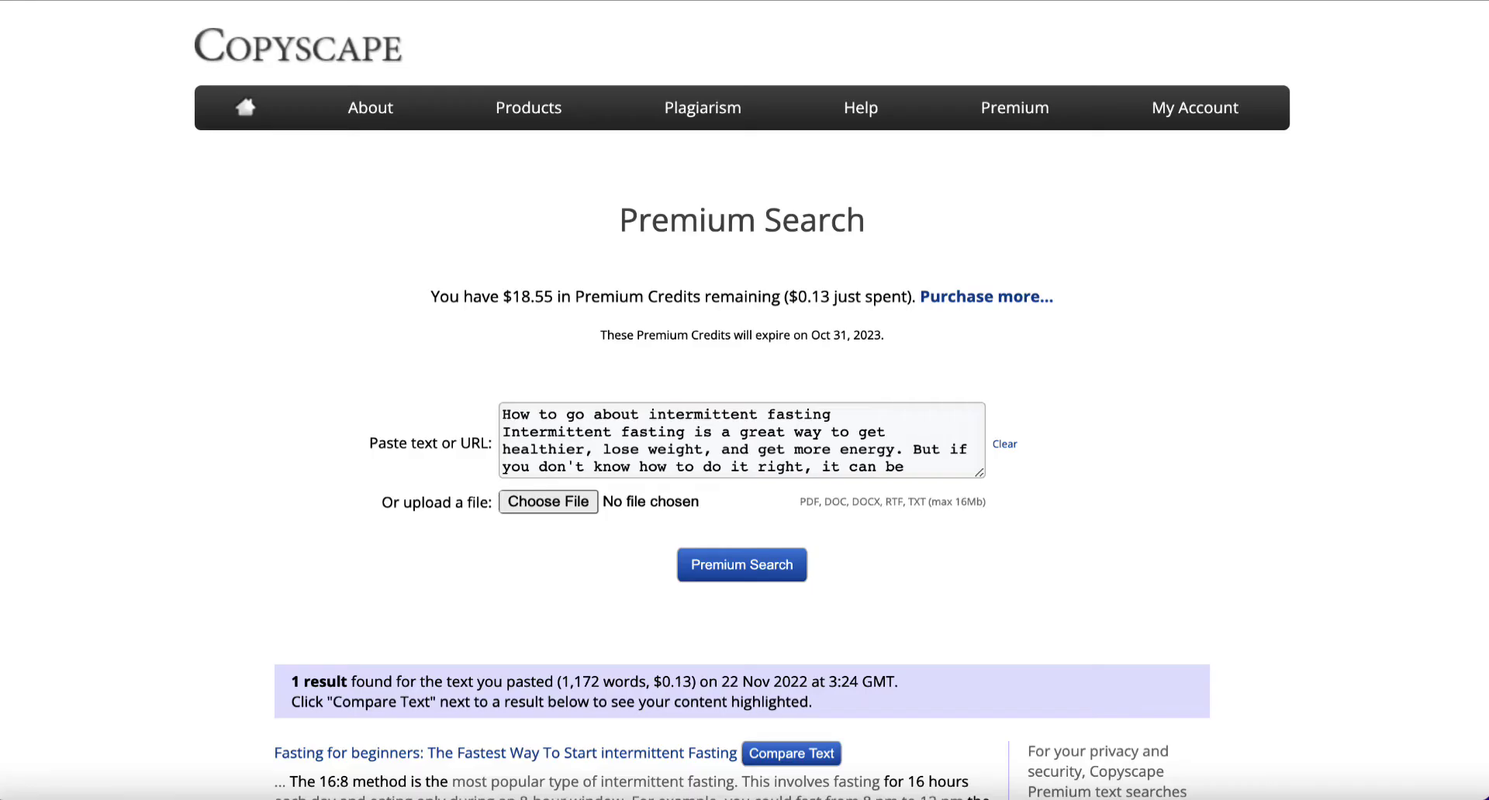
left_click(1004, 444)
Paste the paraphrased article into Copyscape and run a Premium Search on it
left_click(897, 426)
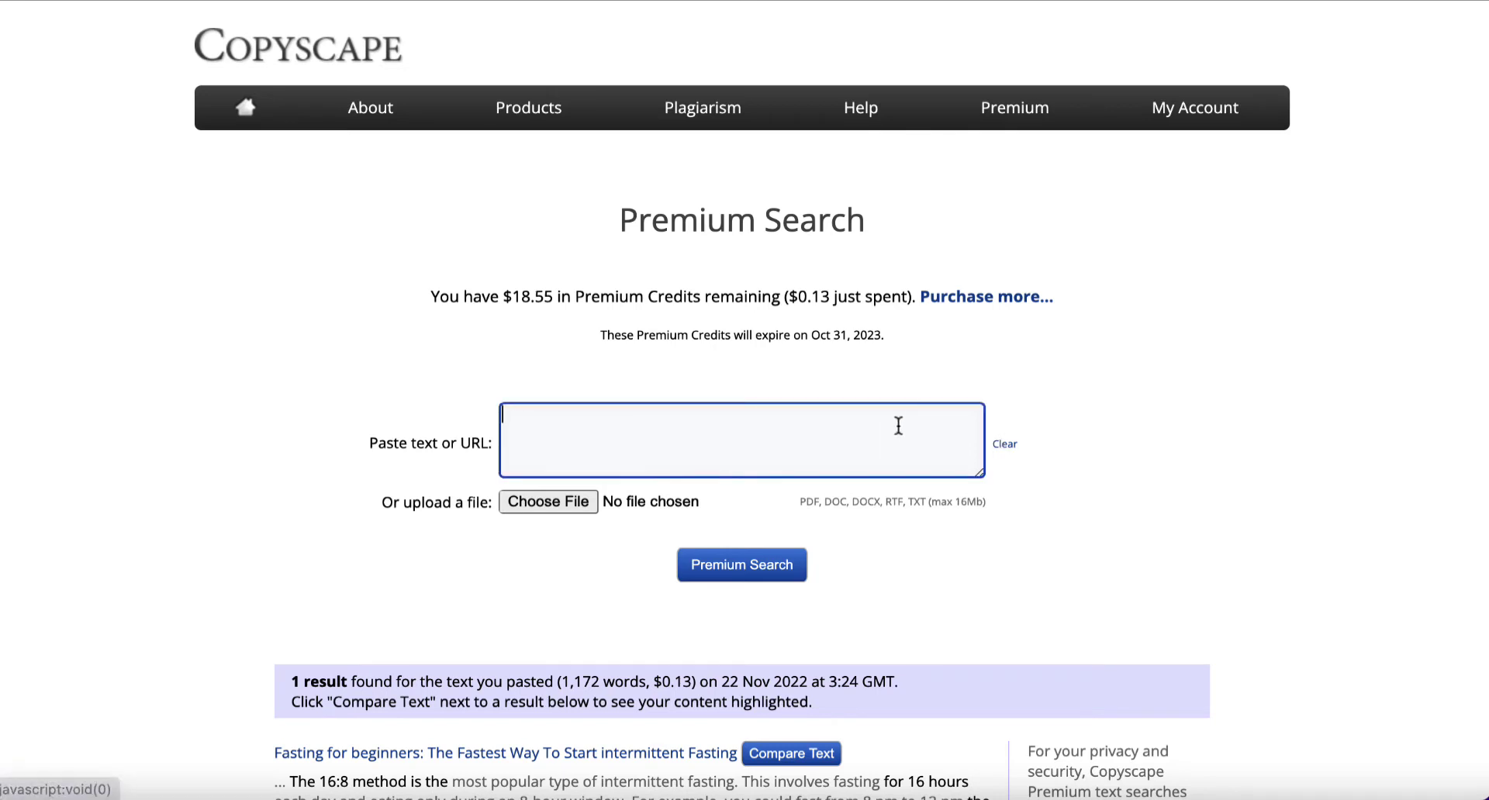
key("ctrl+v")
left_click(760, 574)
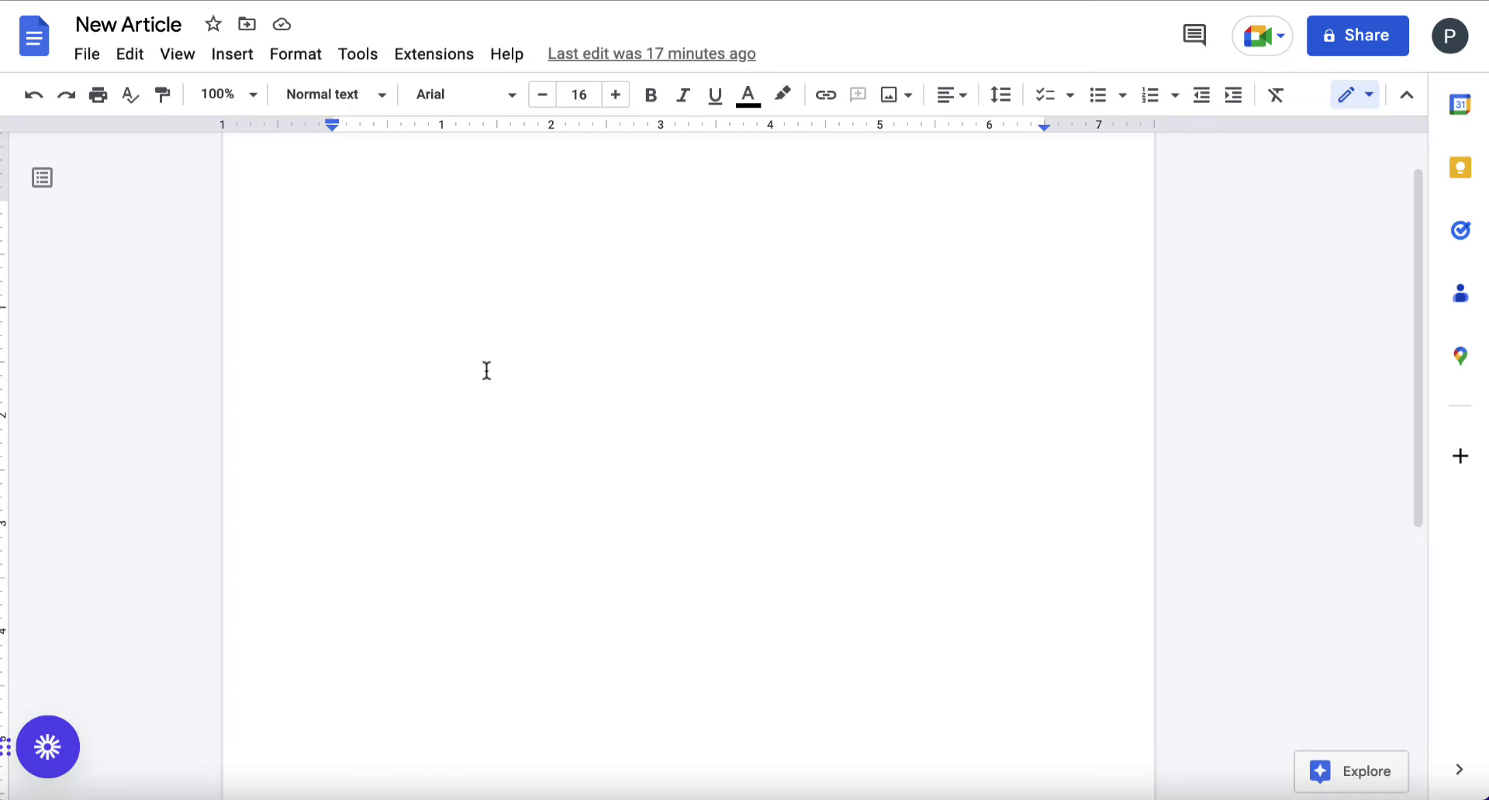
Paste the paraphrased article into the blank doc and add a blank line below its title
key("ctrl+v")
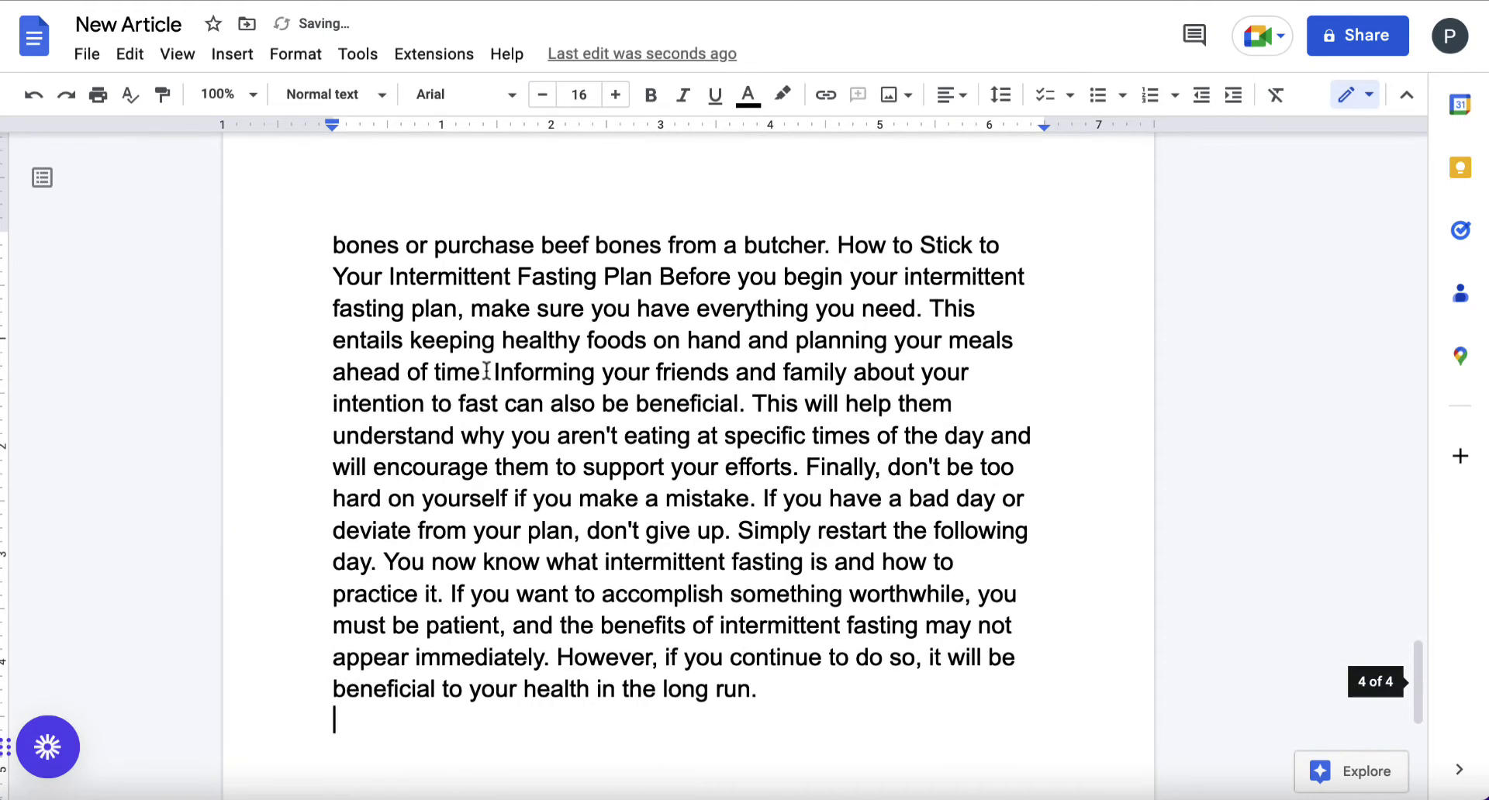
scroll(486, 371, "up", 10)
scroll(486, 370, "up", 15)
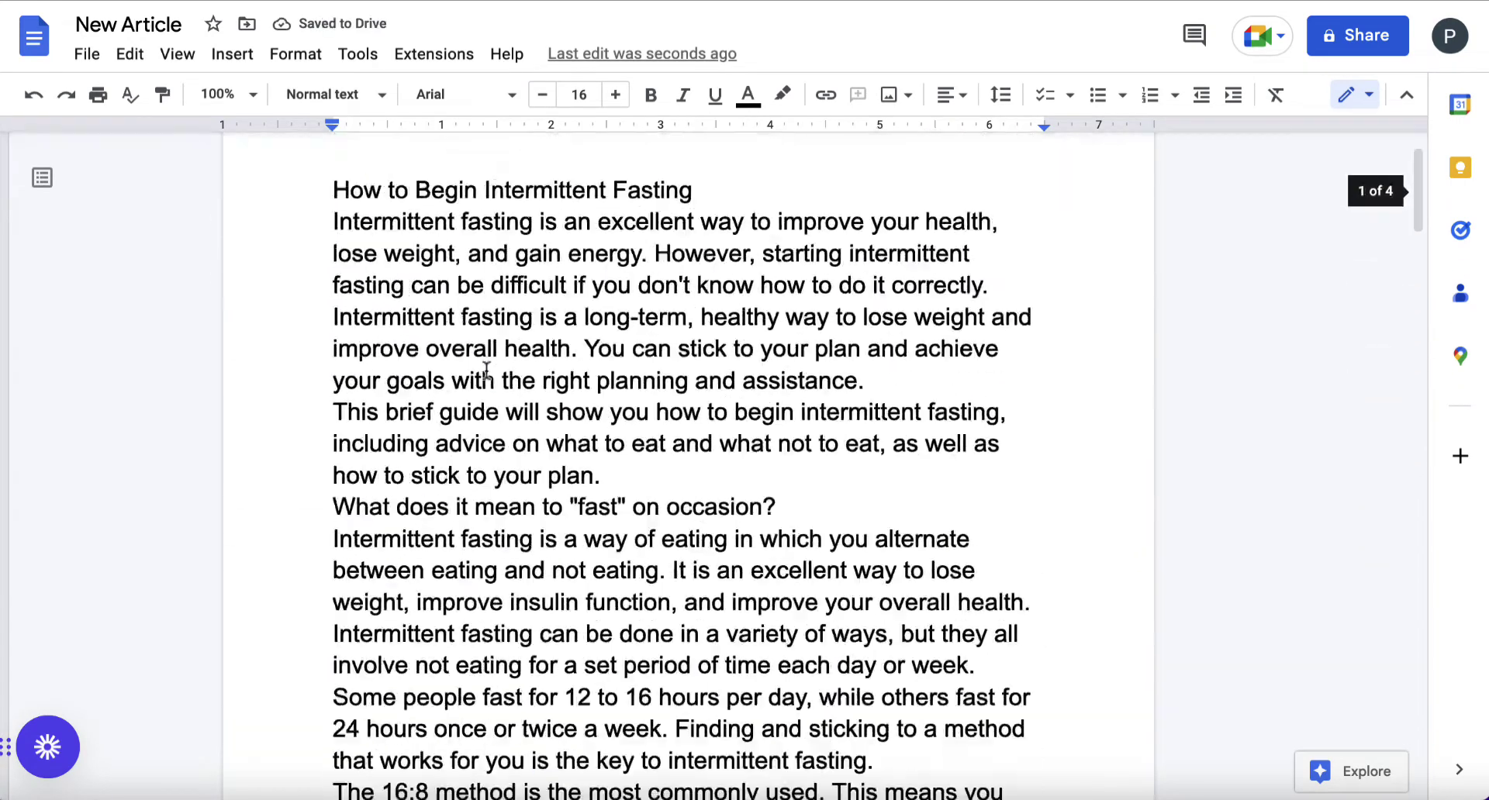
left_click(707, 276)
key("Return")
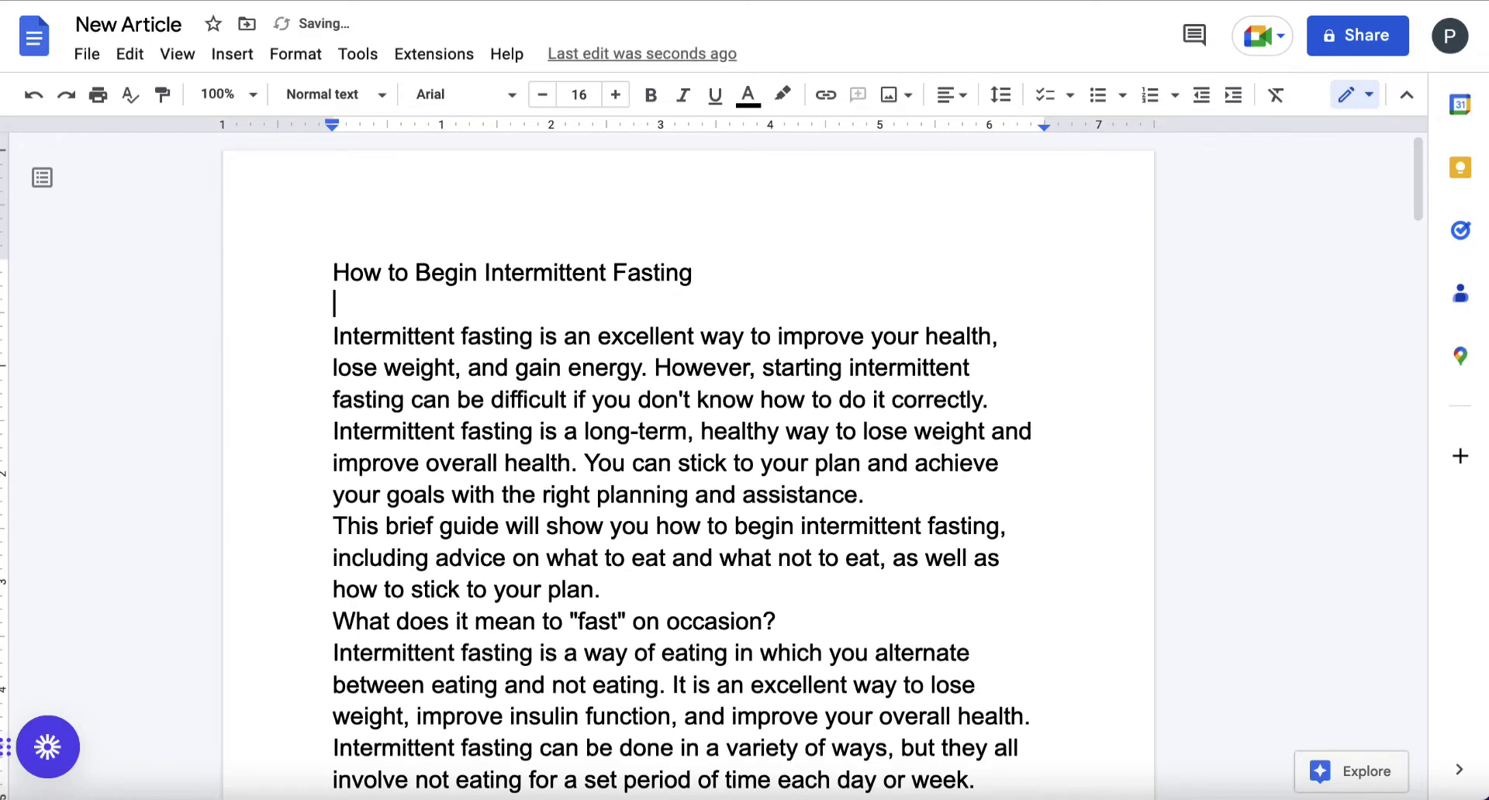
Rename the doc from 'New Article' to its title, 'How to Begin Intermittent Fasting'
left_click(711, 279)
left_click_drag(710, 279, 341, 278)
key("ctrl+c")
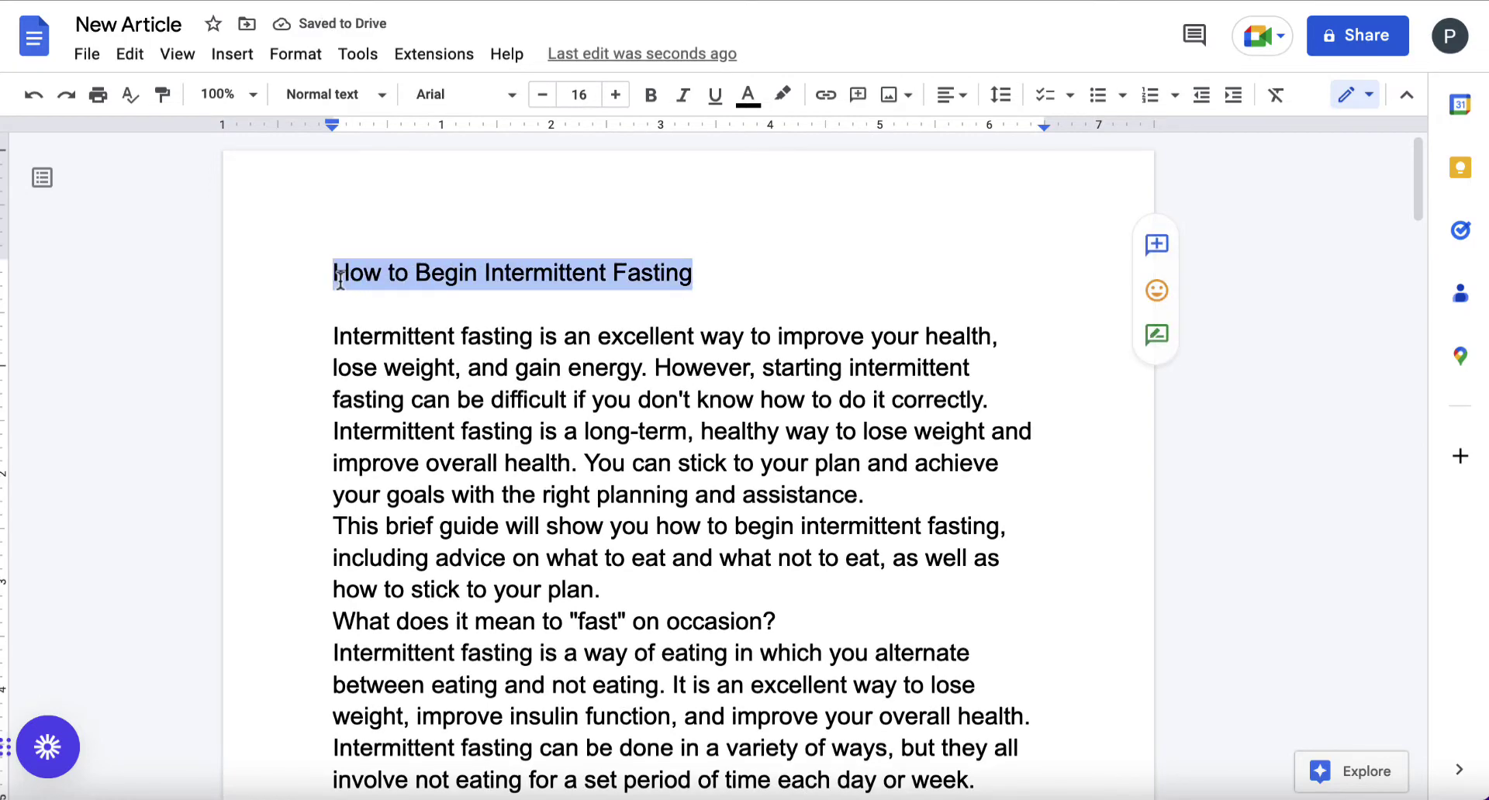
left_click(141, 35)
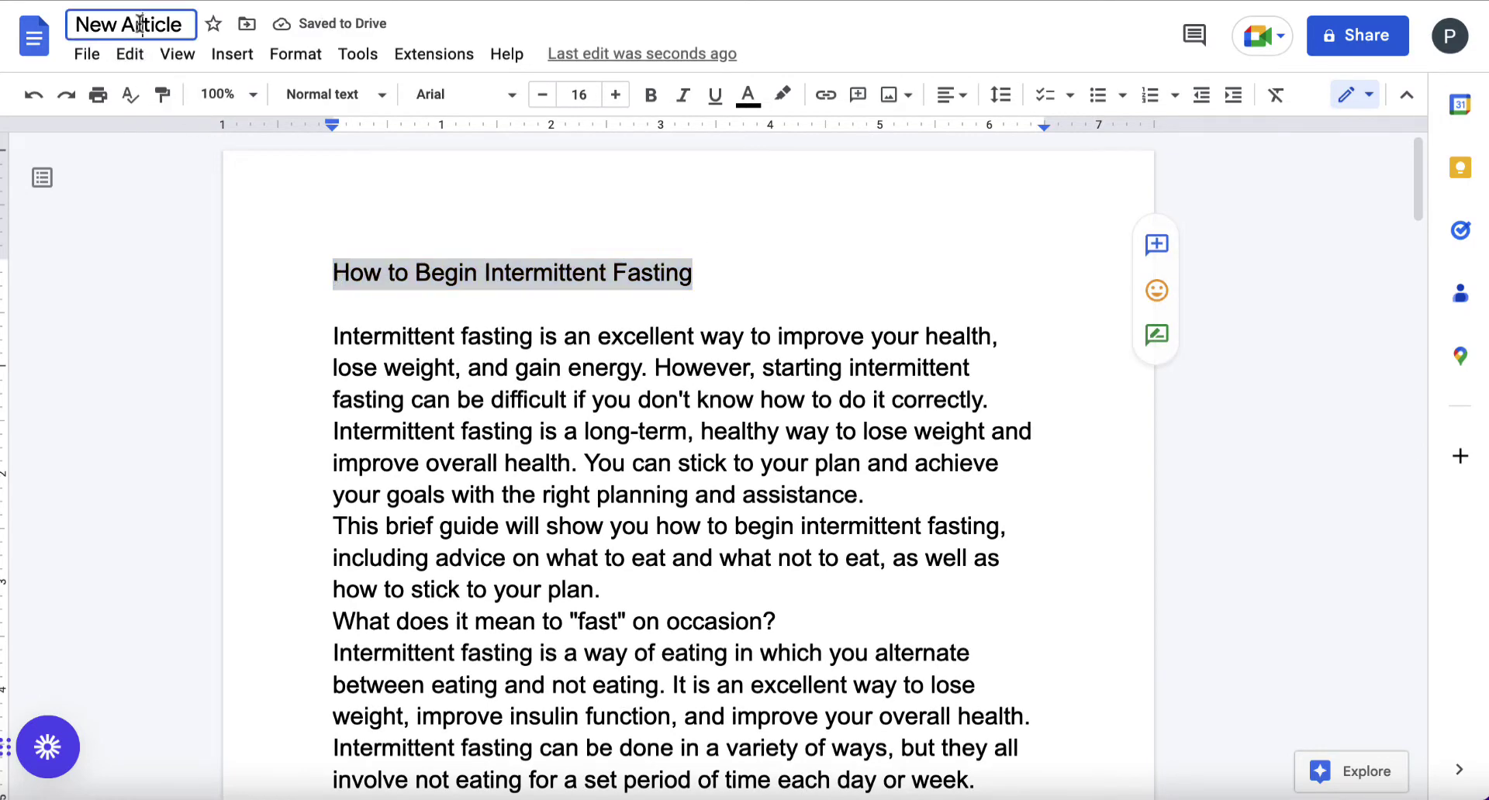
left_click_drag(186, 25, 77, 25)
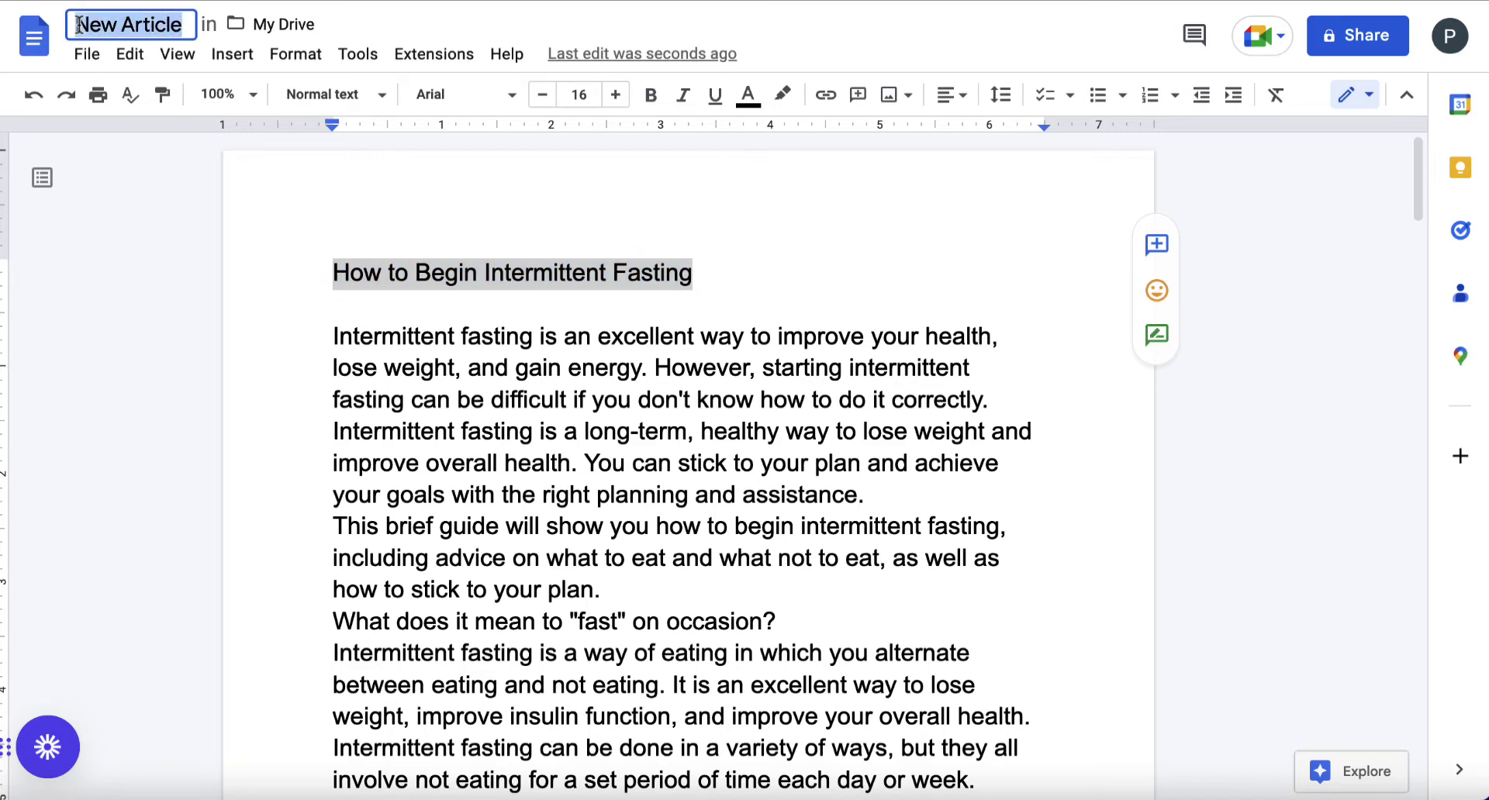
key("ctrl+v")
Add blank lines after the intro paragraph and after the "fast" question
left_click(720, 296)
left_click(669, 594)
key("Return")
left_click(782, 653)
key("Return")
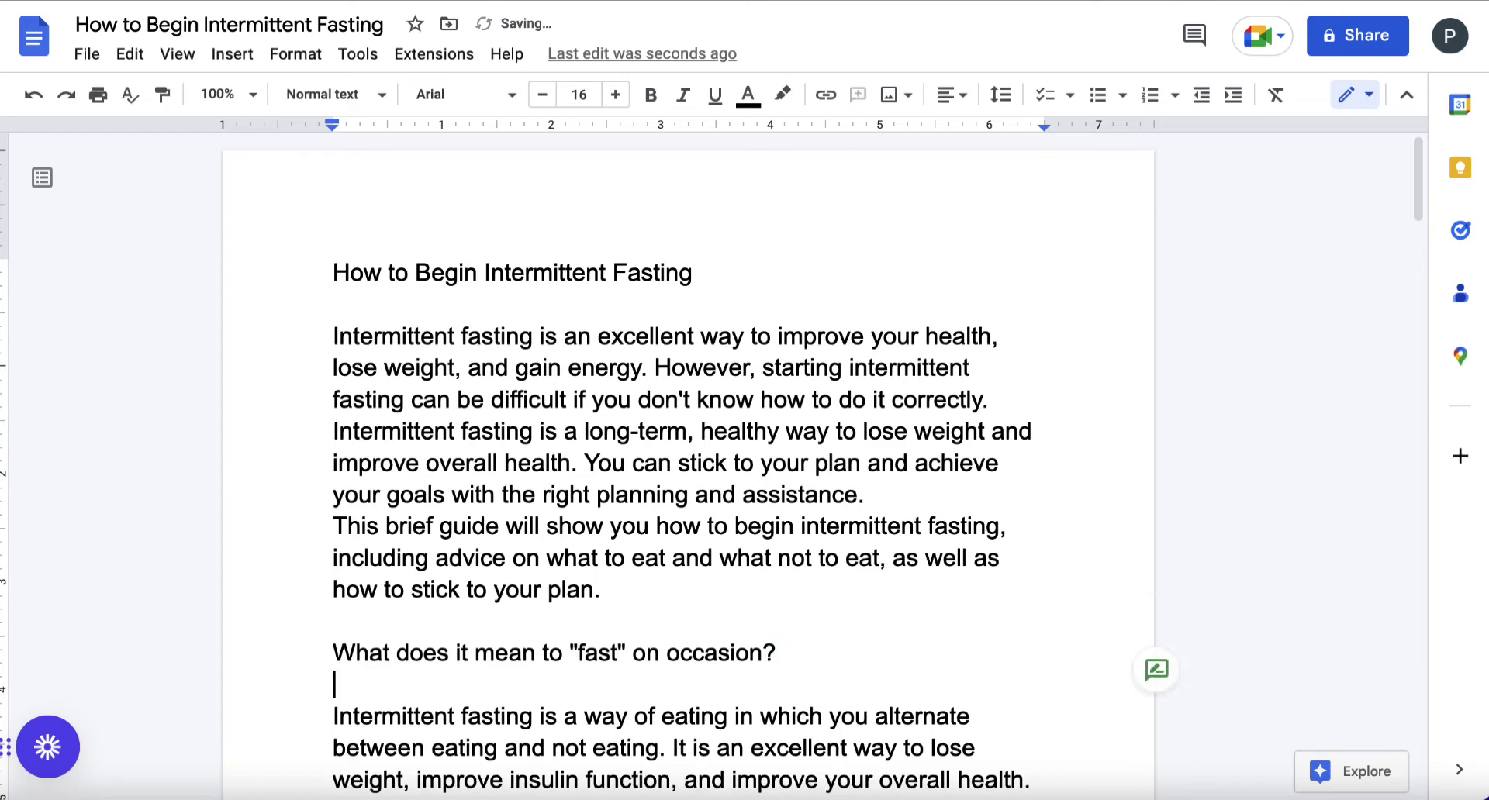
Make the "fast" question a bold Heading 2 at 20 pt
left_click(794, 647)
left_click_drag(794, 648, 345, 642)
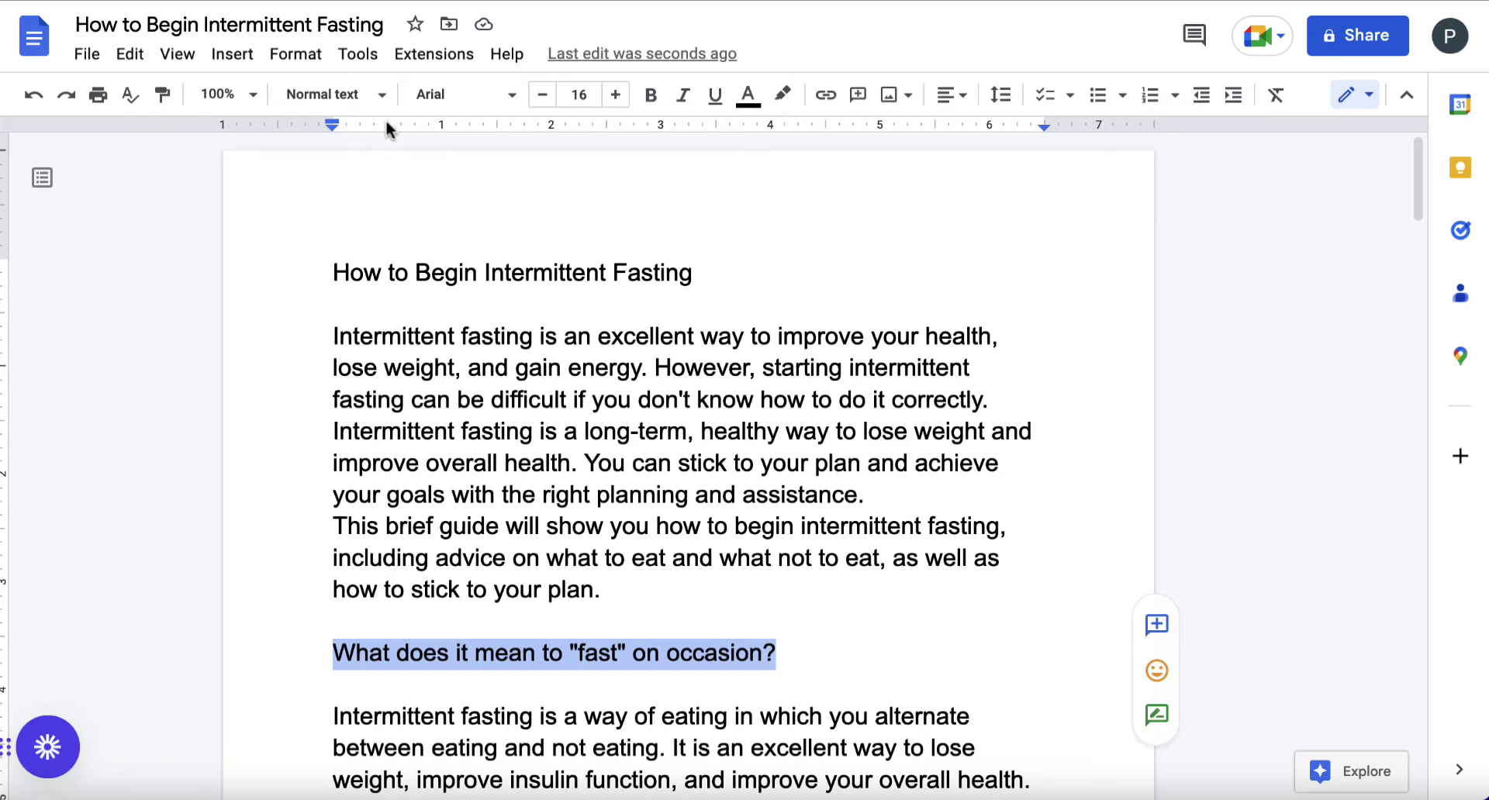
left_click(382, 94)
mouse_move(385, 434)
left_click(392, 476)
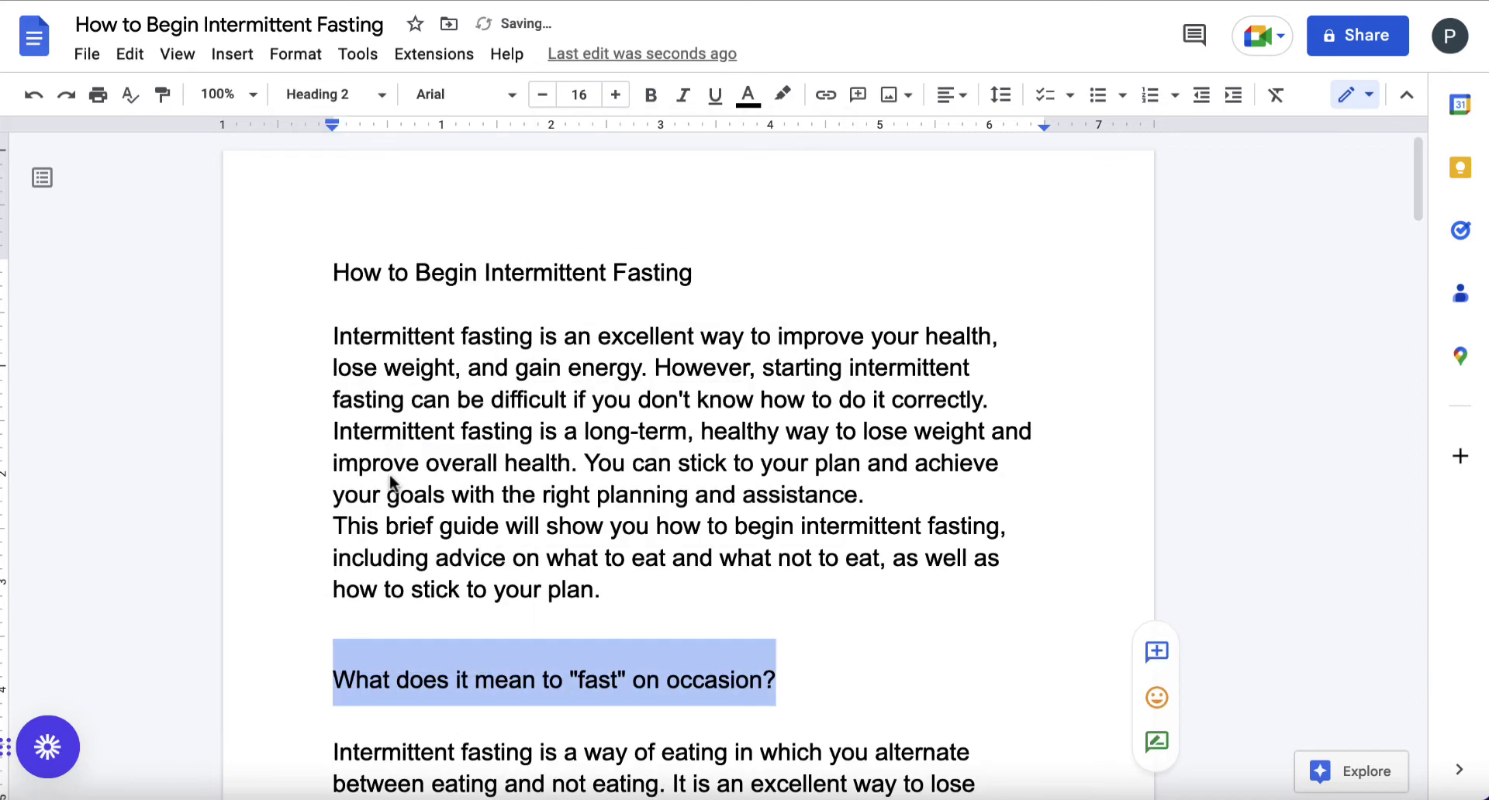
left_click(651, 95)
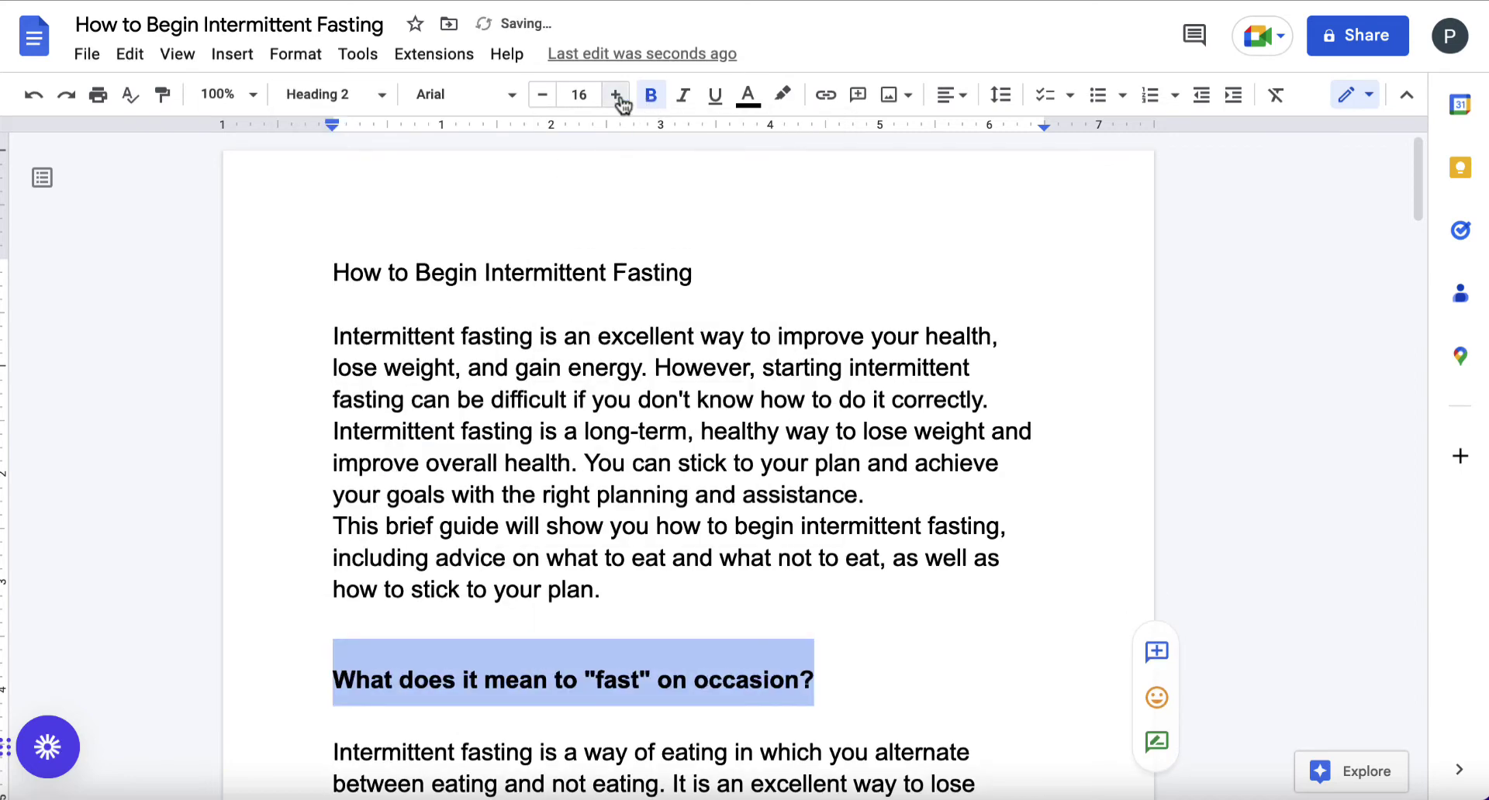
left_click(615, 95)
left_click(615, 94)
left_click(615, 95)
left_click(615, 95)
scroll(671, 422, "down", 3)
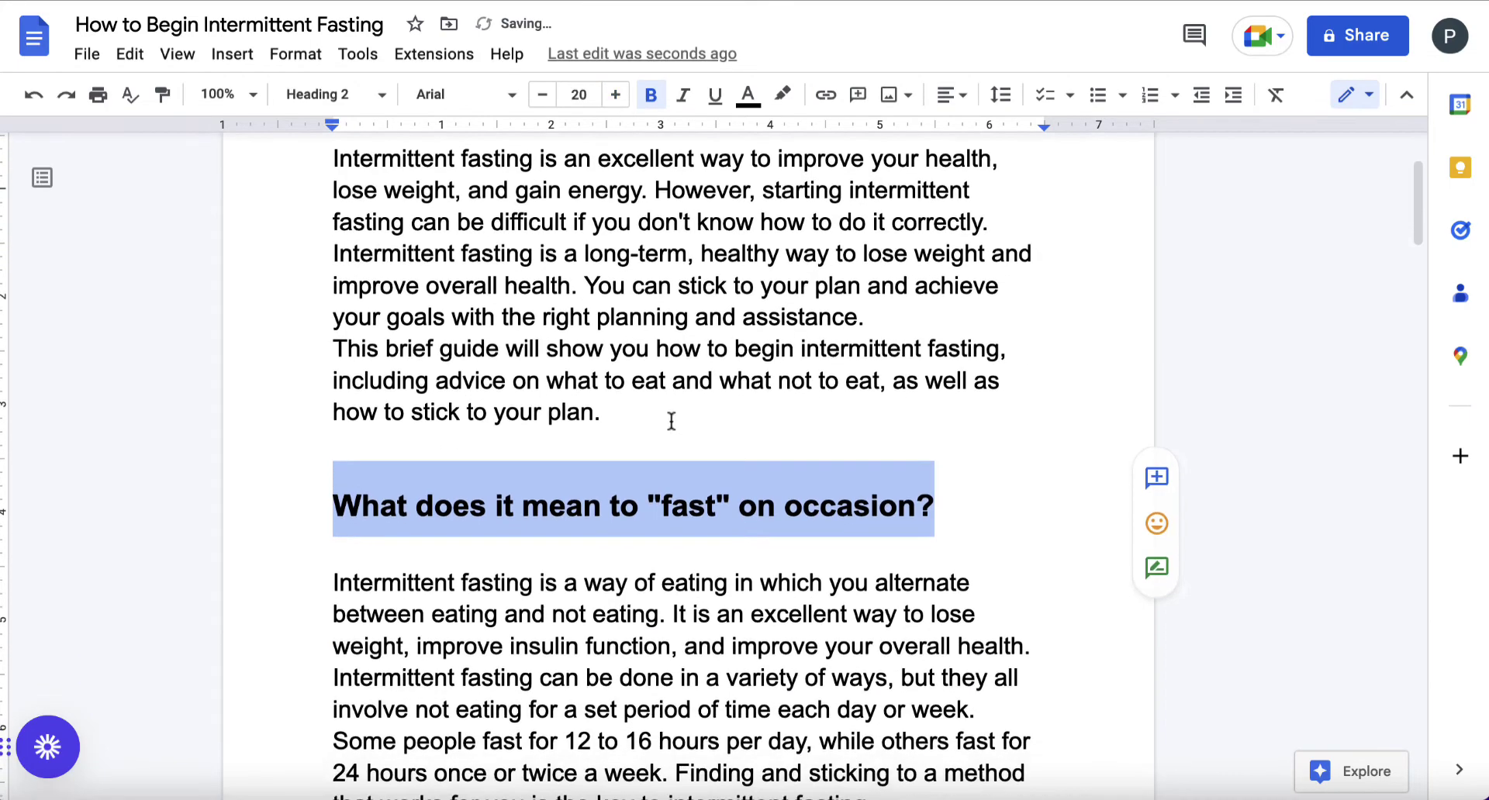
scroll(686, 409, "up", 2)
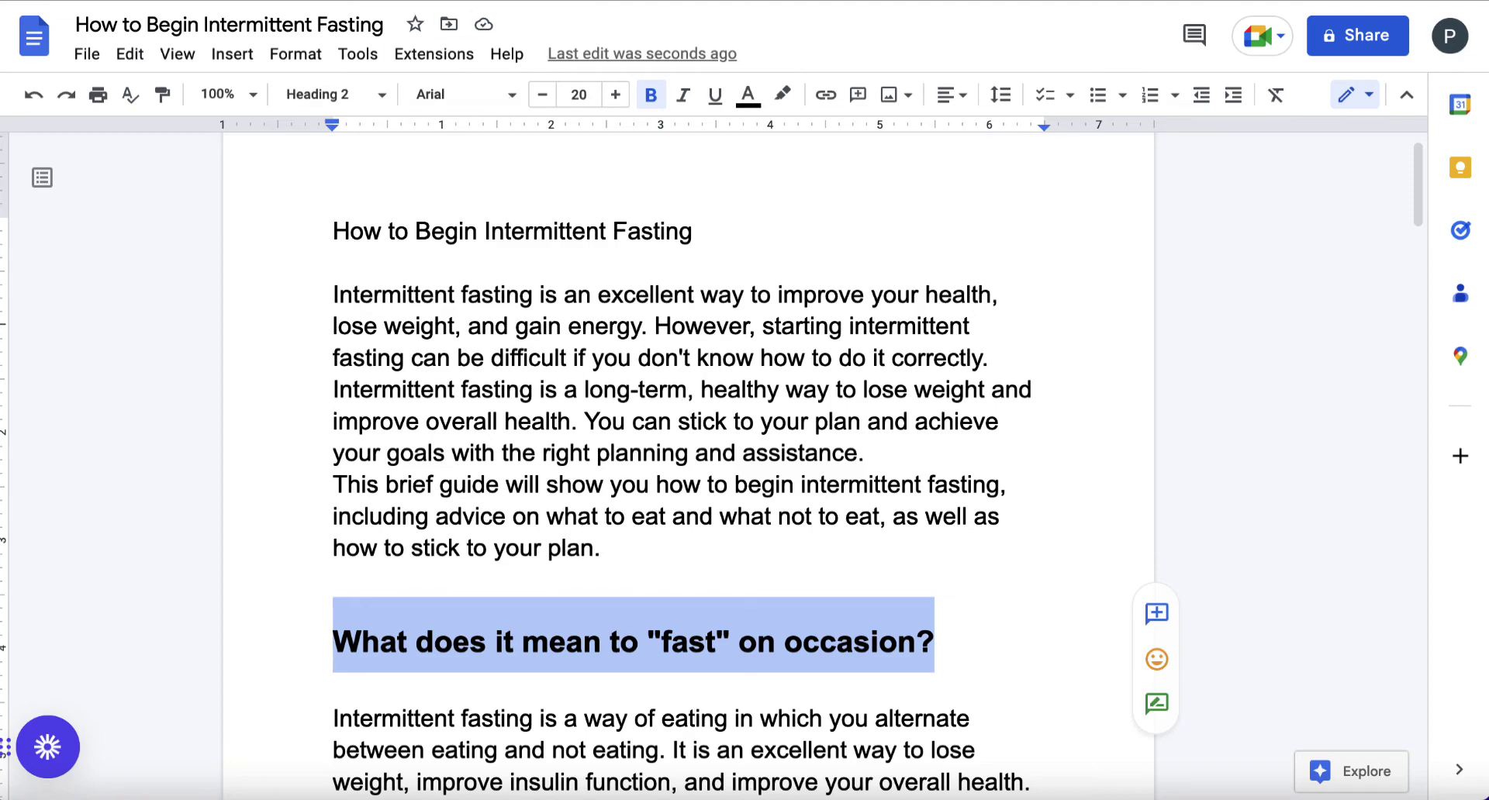
left_click(744, 1)
Open QuillBot's Summarizer from the left sidebar menu
mouse_move(28, 143)
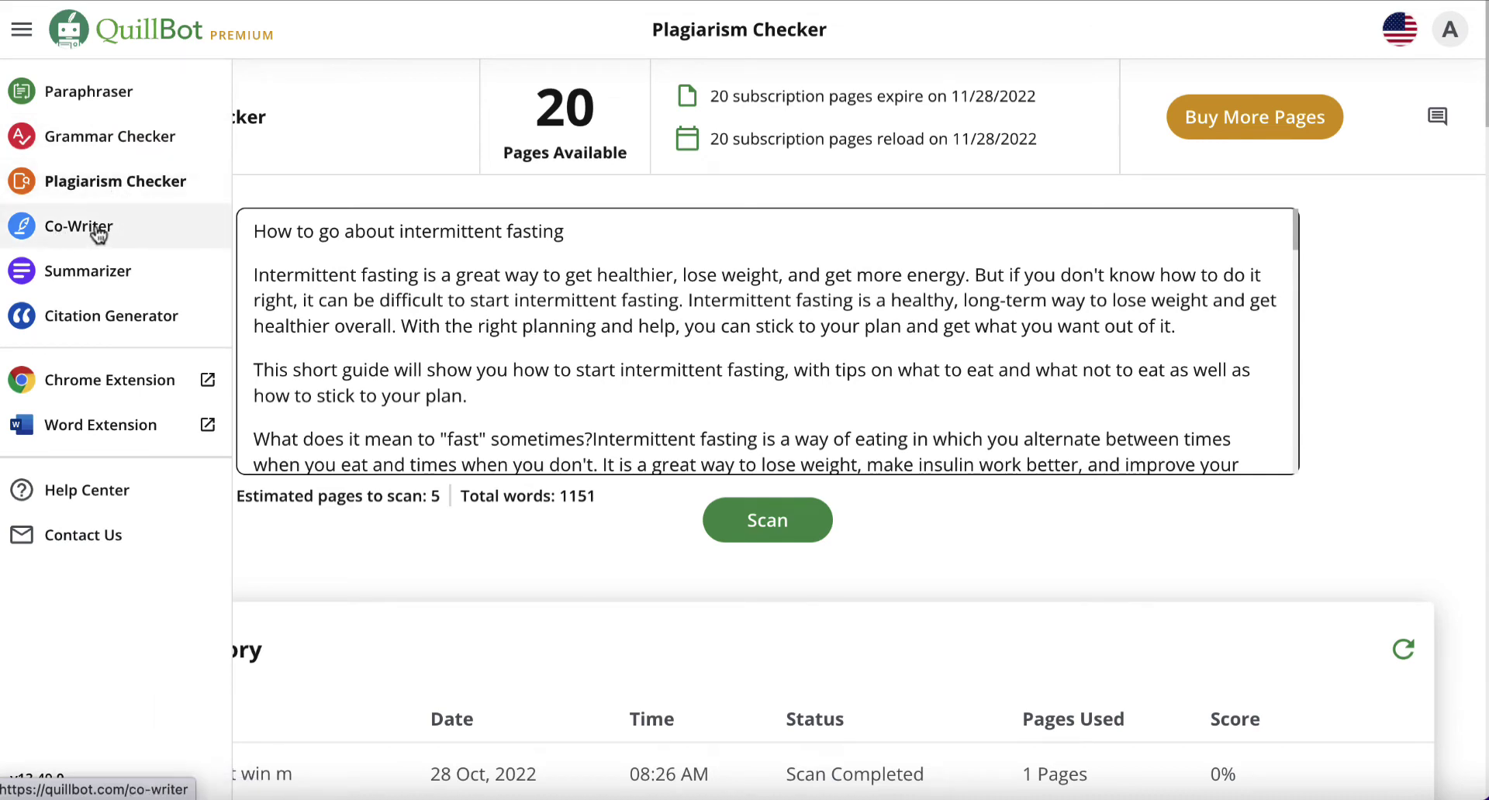
left_click(103, 281)
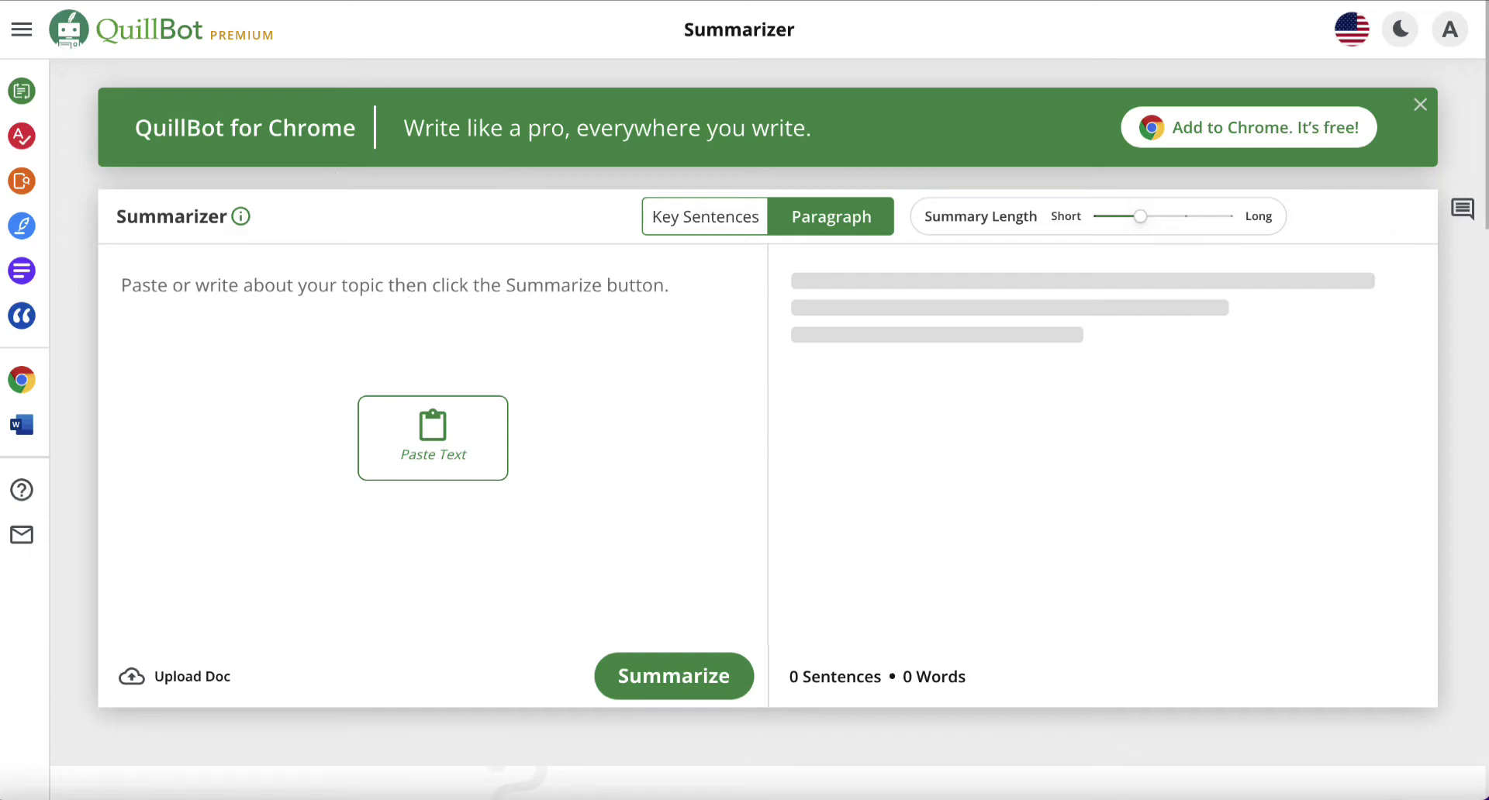
Google 'intermittent fasting guide' in a new browser tab
key("super+t")
type("google")
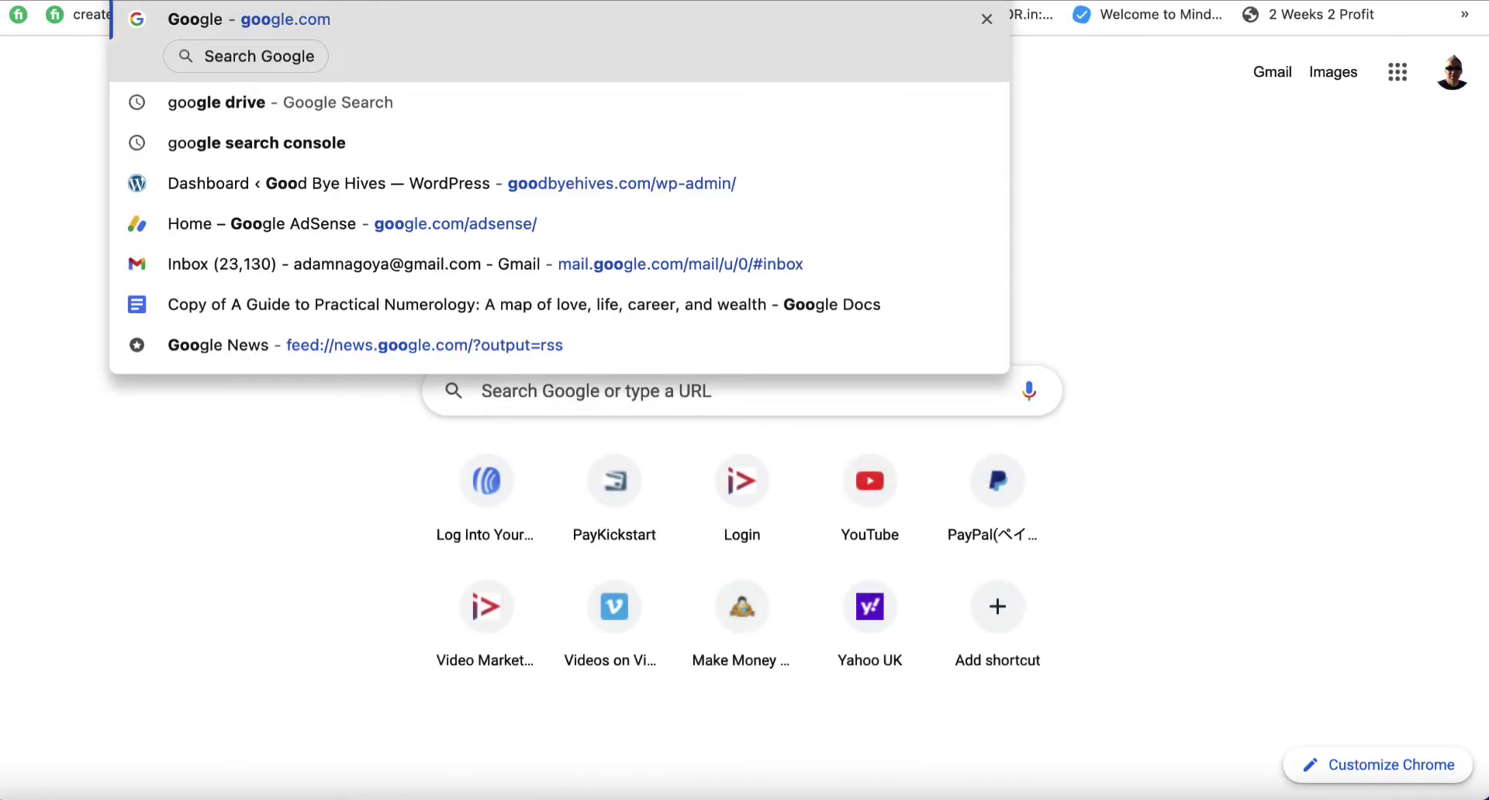
key("Return")
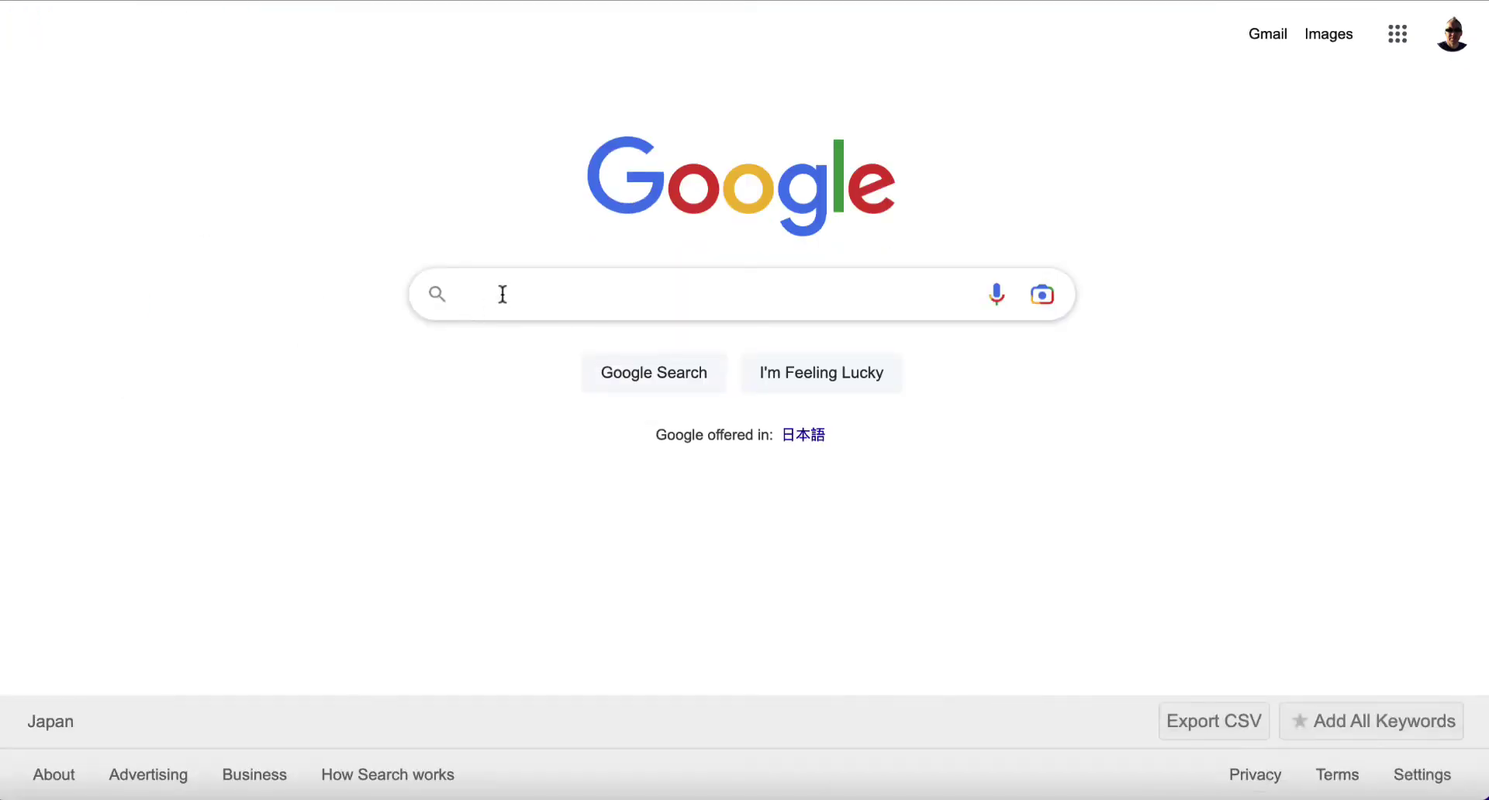
type("Interm")
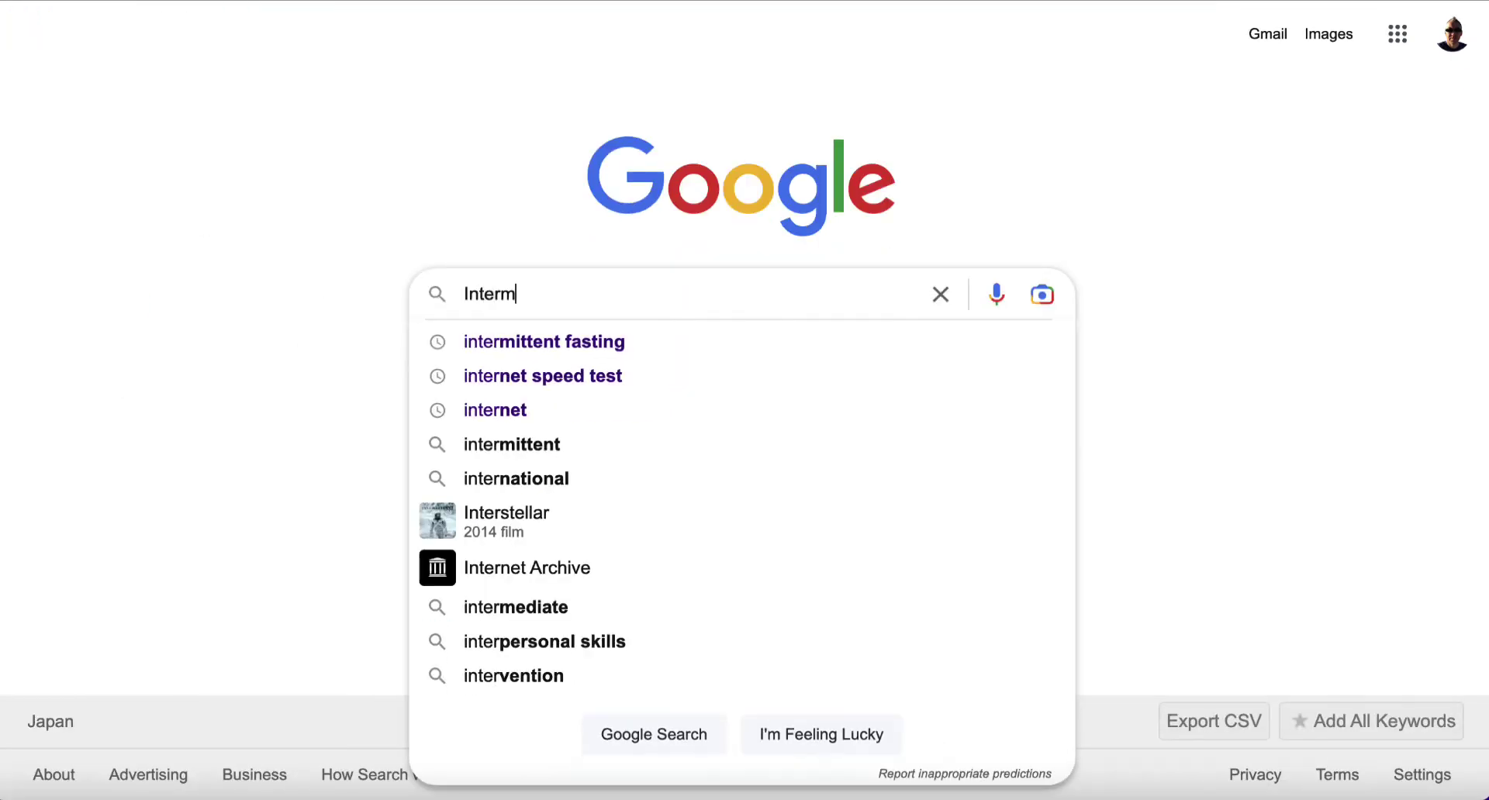
left_click(606, 341)
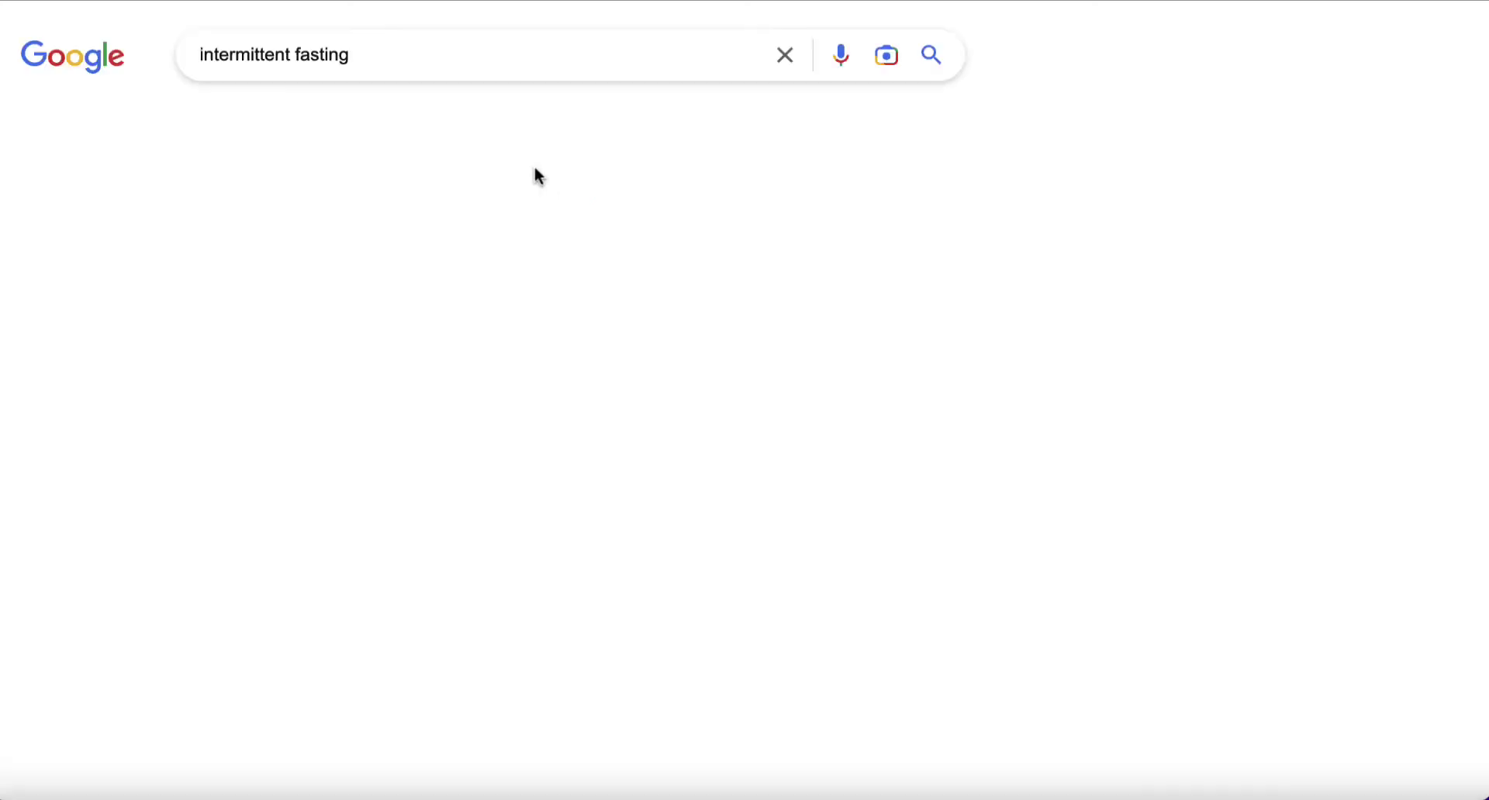
left_click(433, 62)
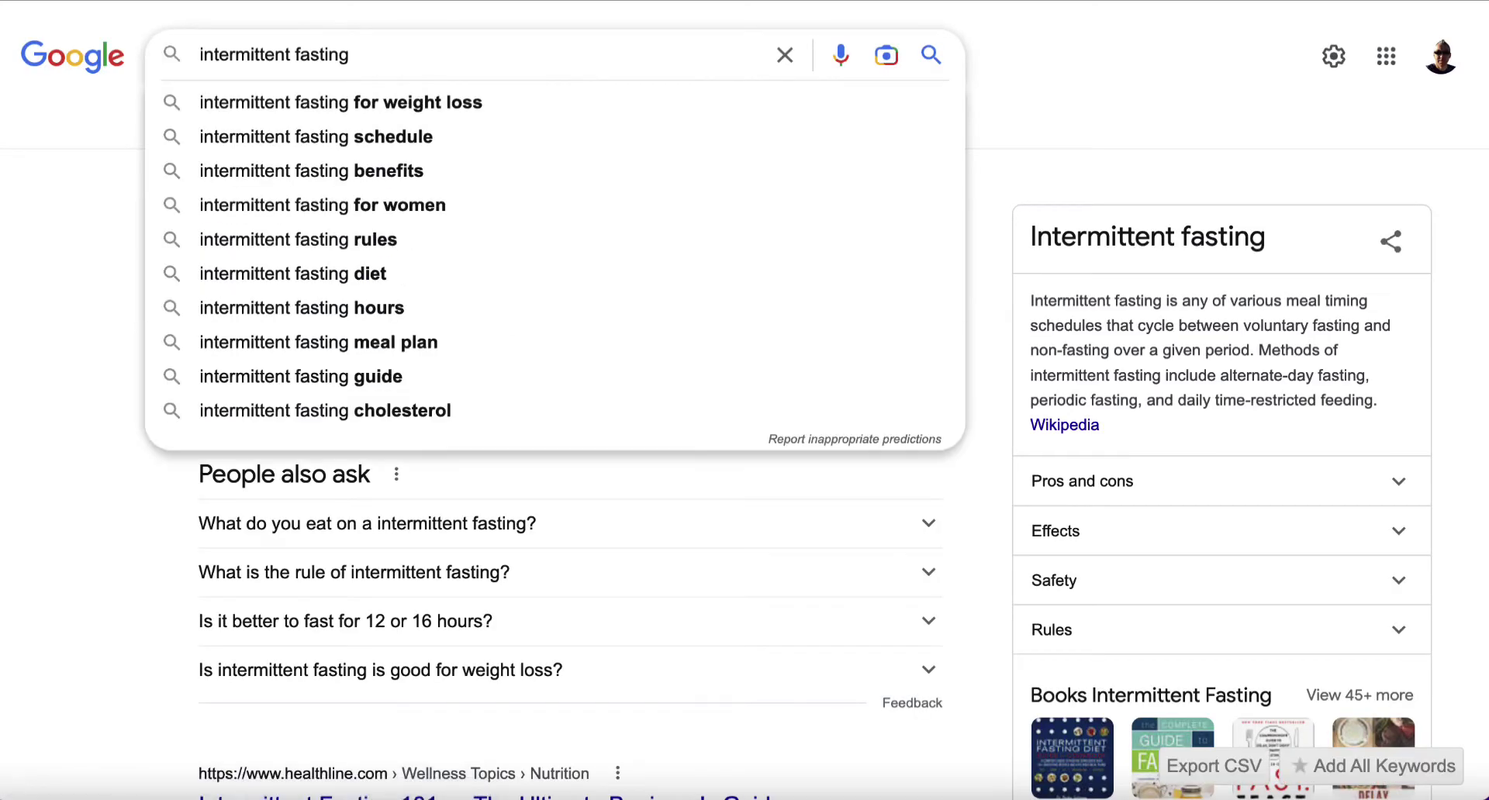
type("guide")
key("Return")
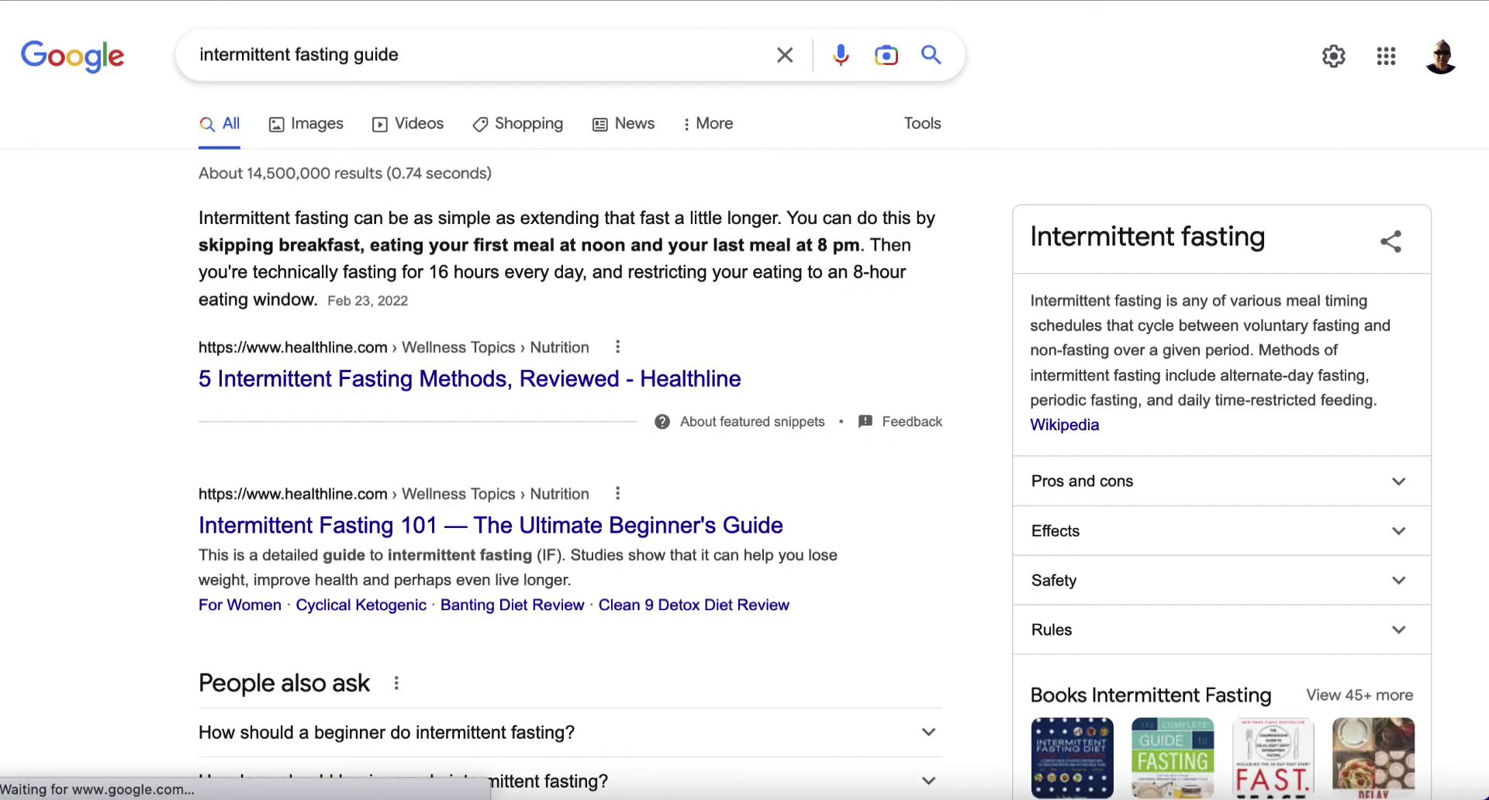
Browse People also ask and select the question 'How long should beginners do intermittent fasting?'
scroll(606, 387, "down", 5)
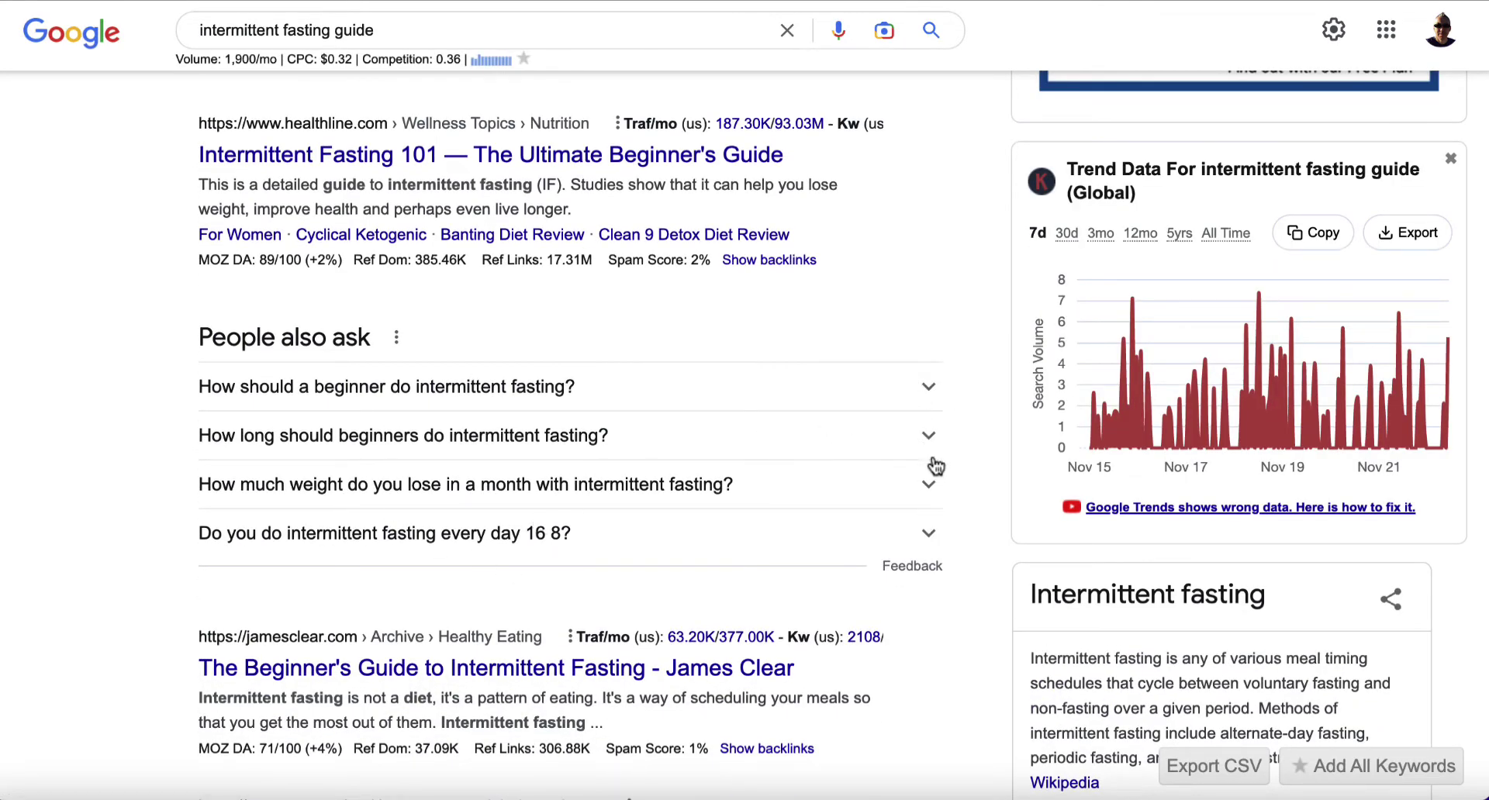
left_click(933, 392)
left_click(933, 392)
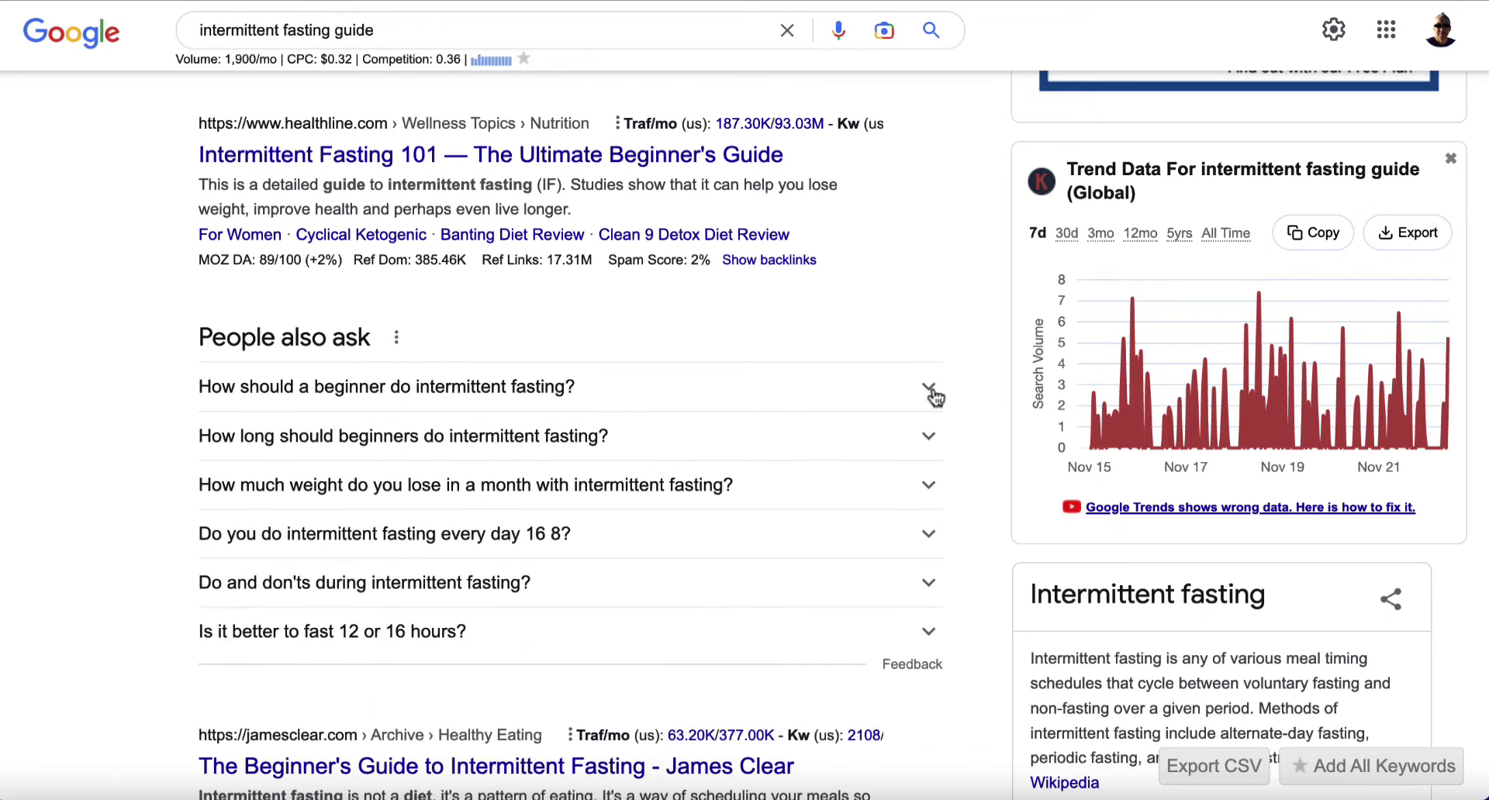
scroll(935, 395, "down", 1)
left_click(933, 434)
left_click(933, 434)
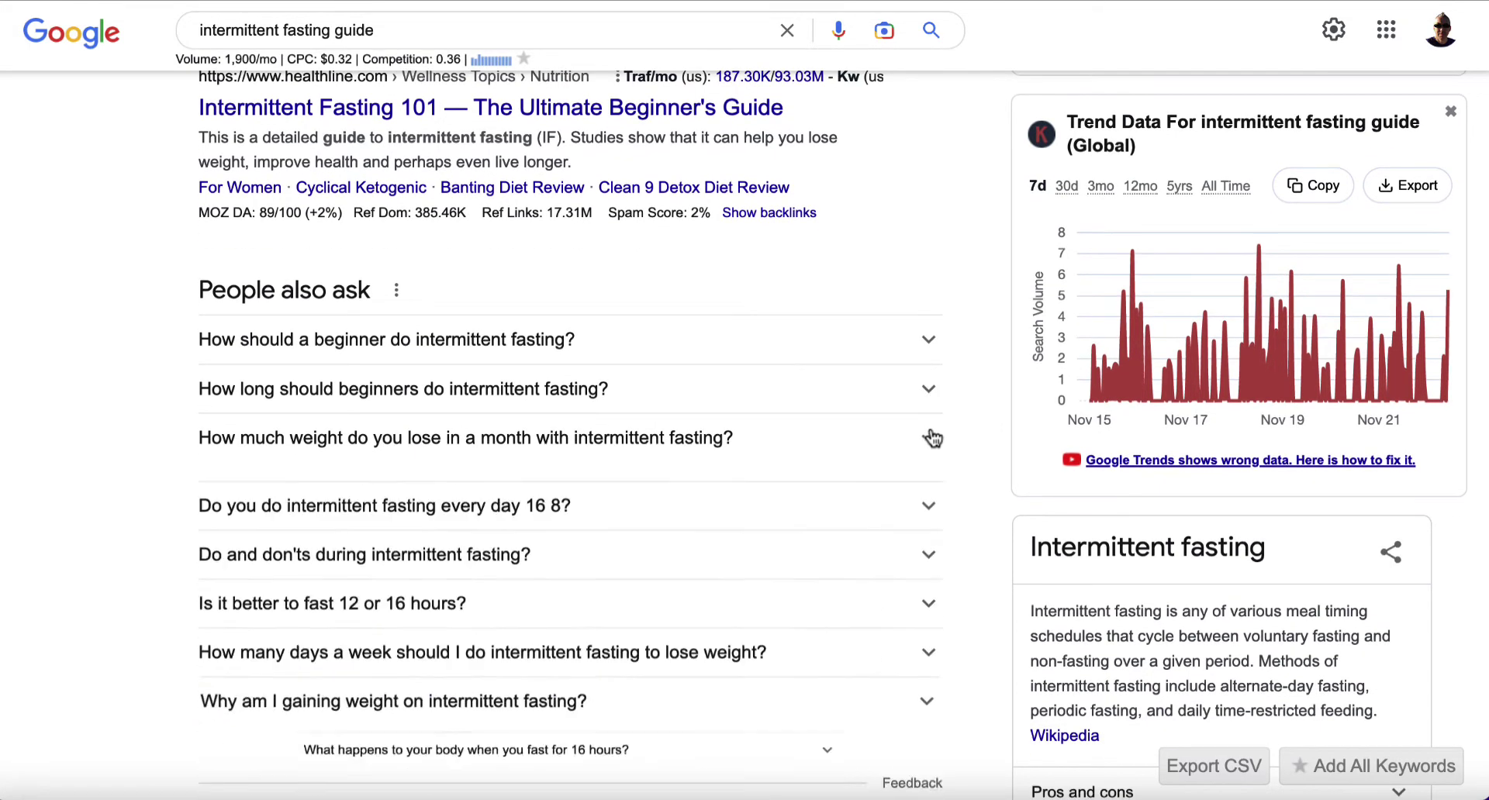
scroll(933, 438, "down", 2)
left_click(933, 465)
left_click(933, 466)
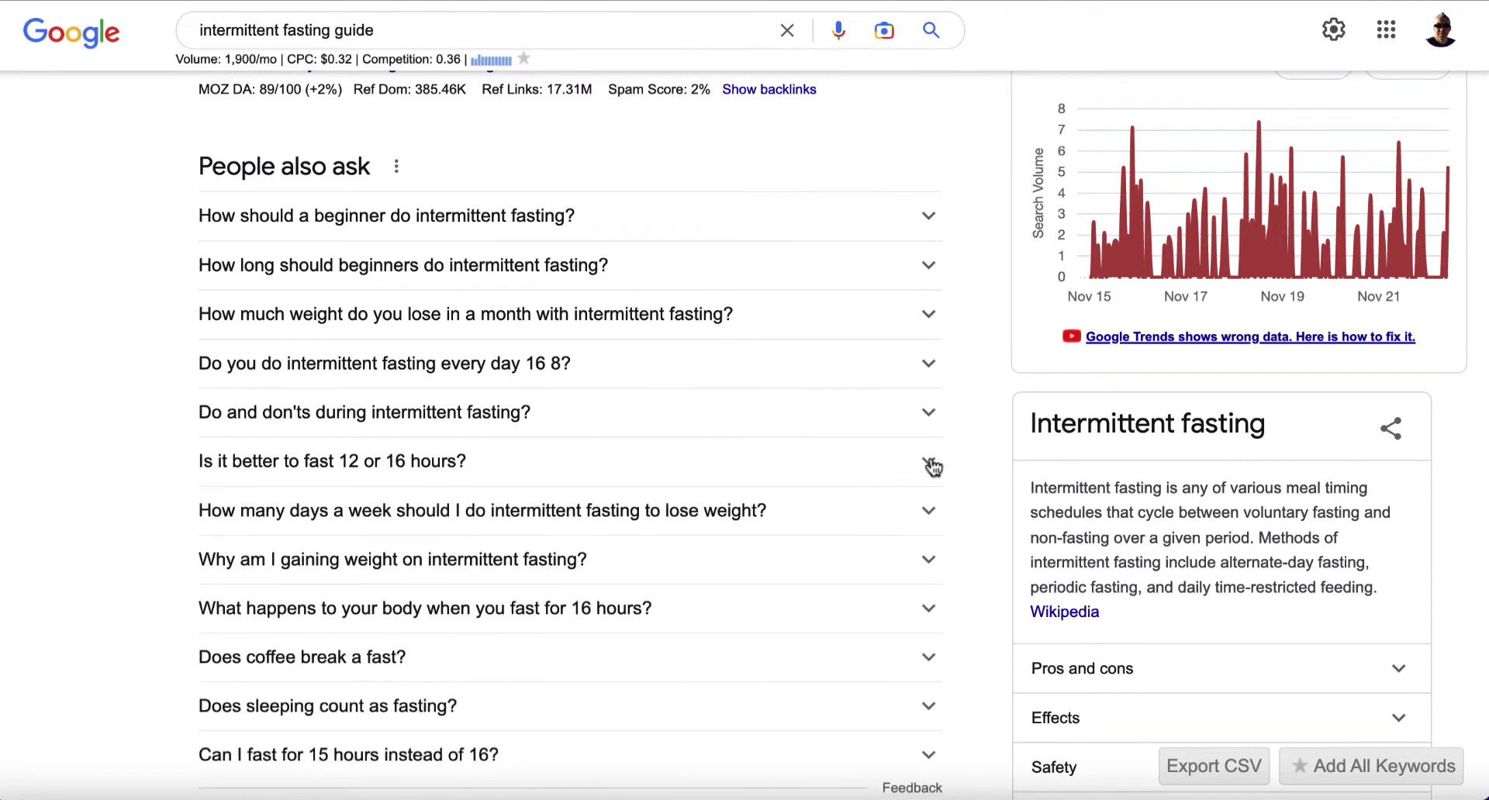
scroll(933, 466, "down", 2)
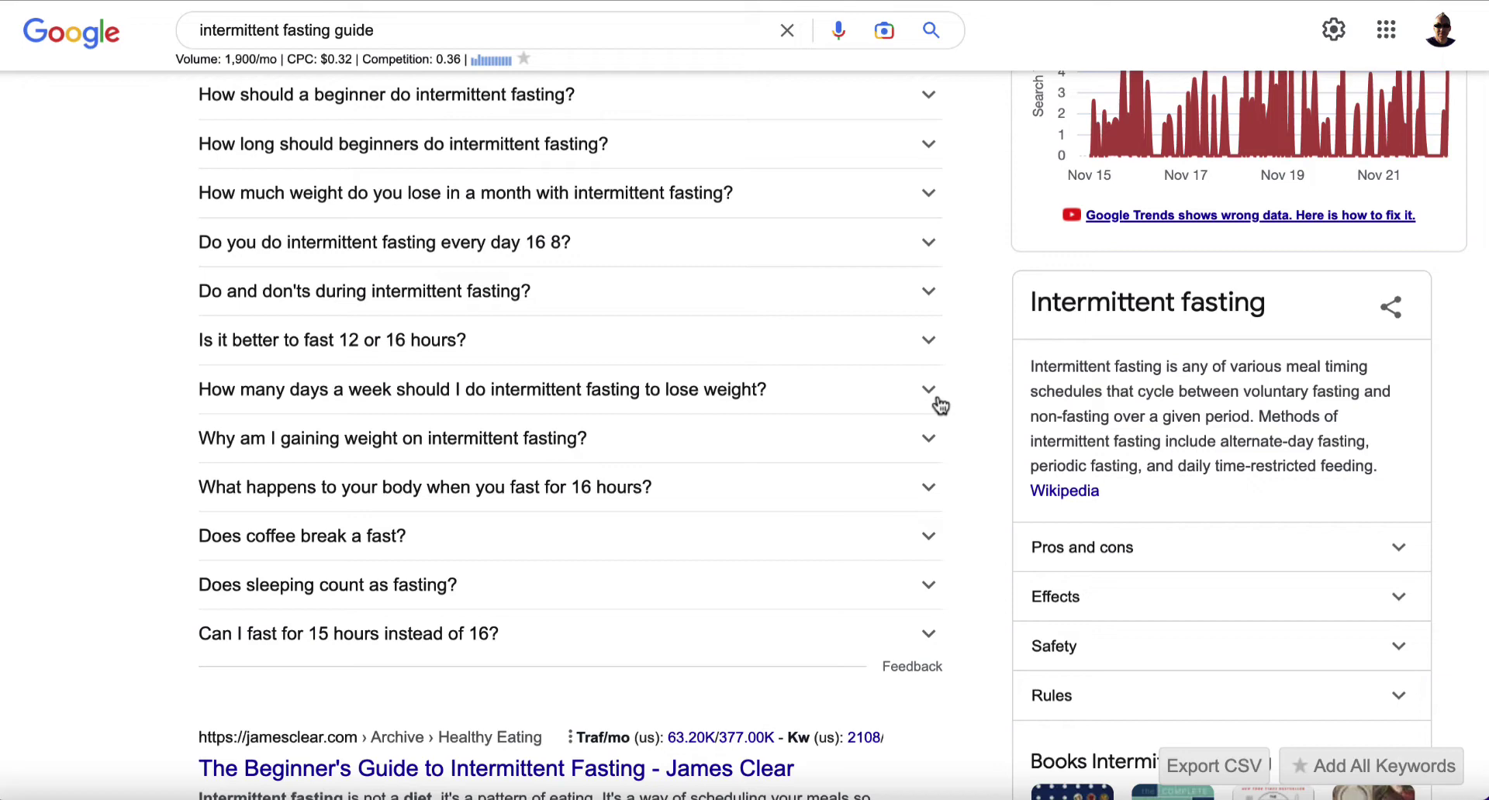
scroll(704, 272, "up", 1)
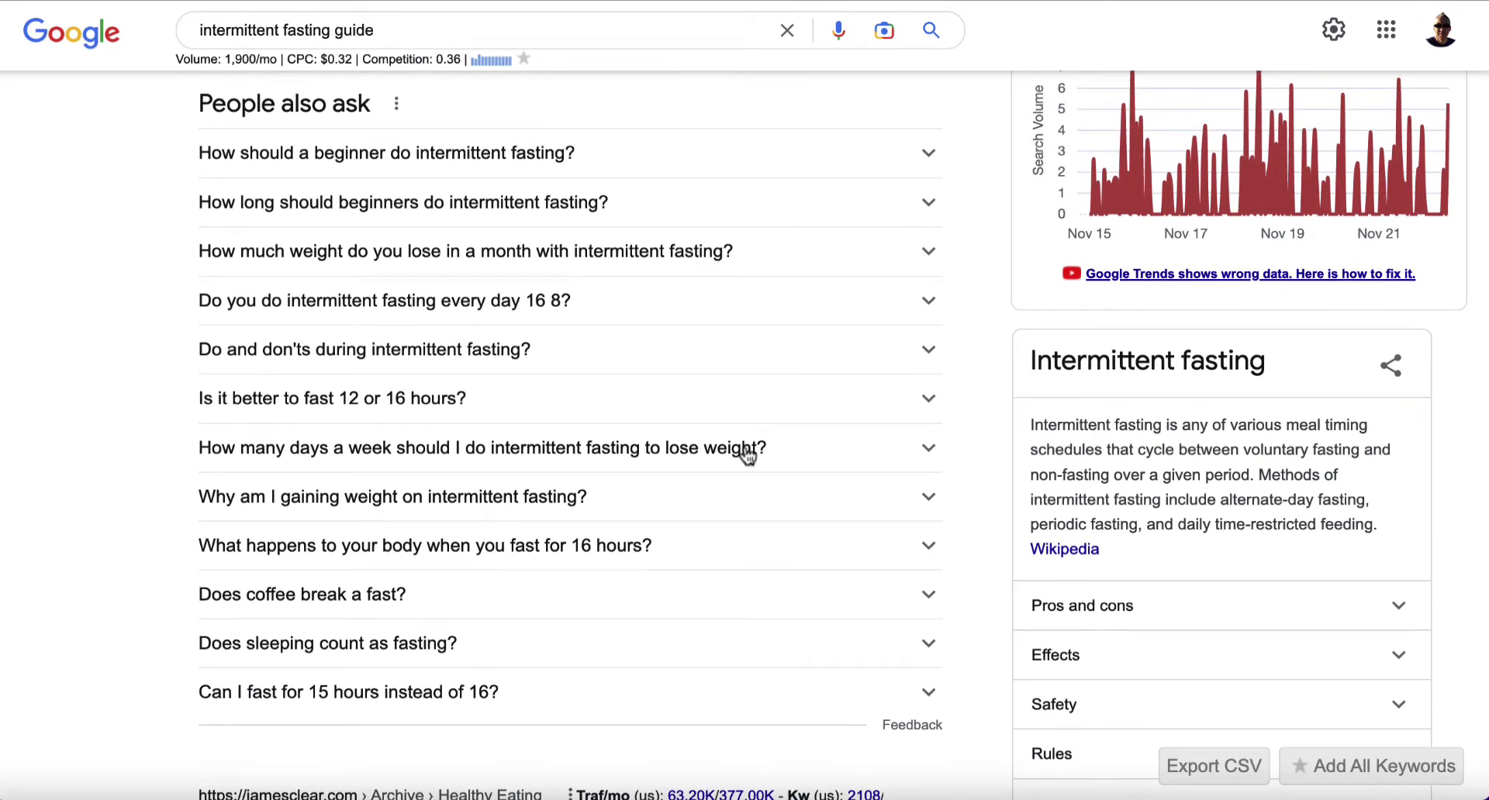
scroll(713, 458, "down", 1)
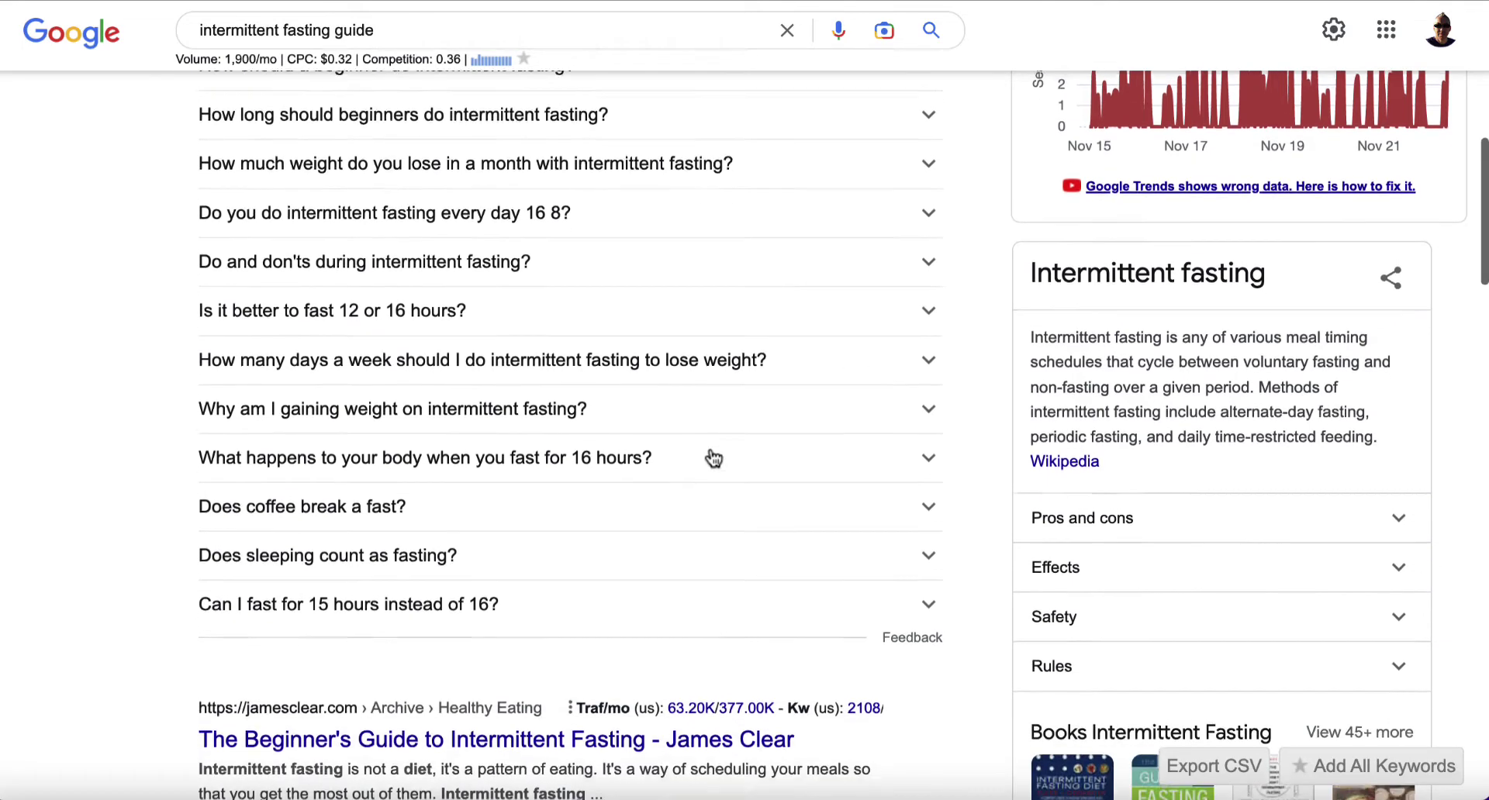
scroll(710, 458, "up", 2)
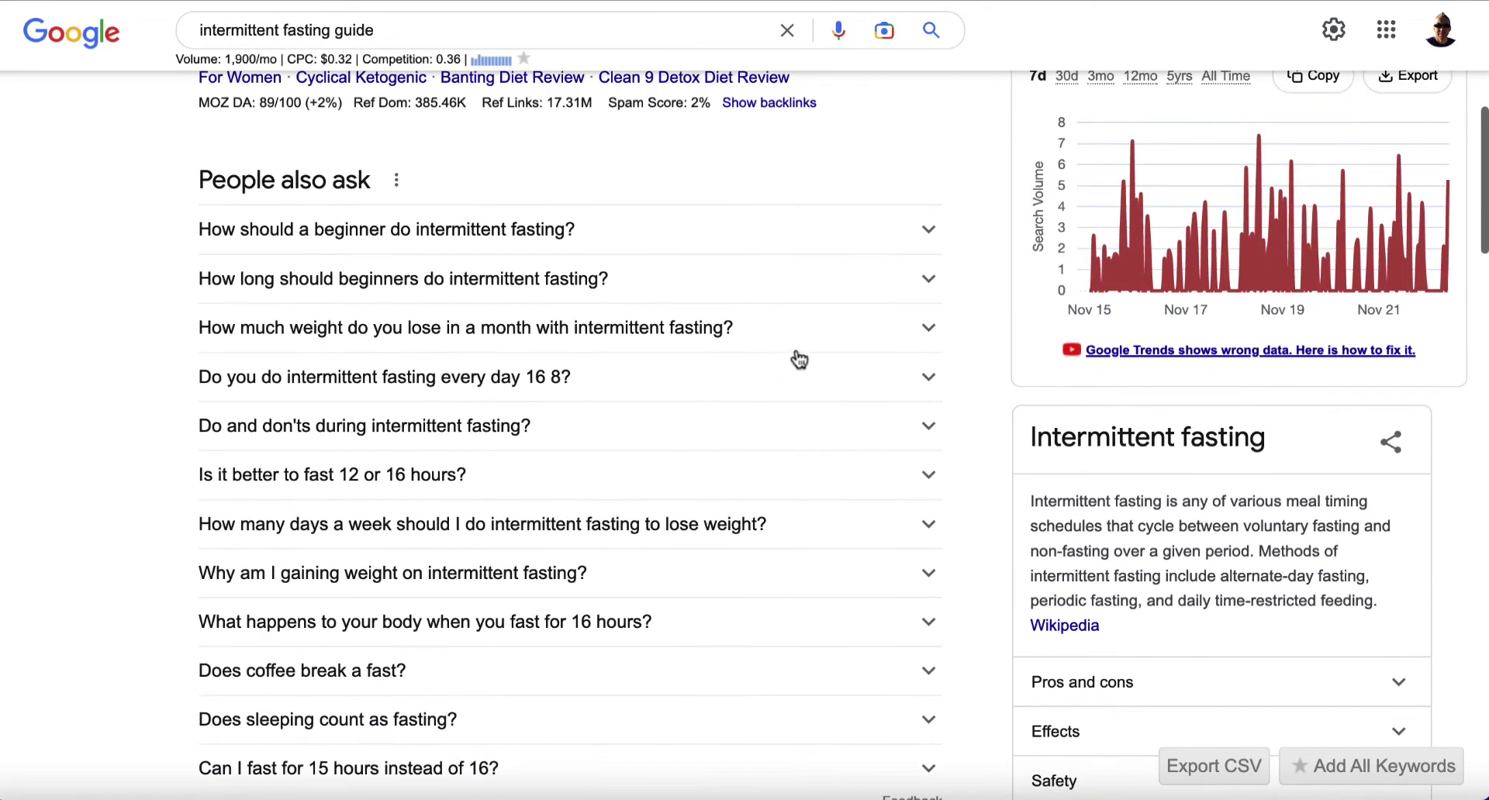
left_click(933, 287)
left_click_drag(658, 289, 260, 276)
key("ctrl+c")
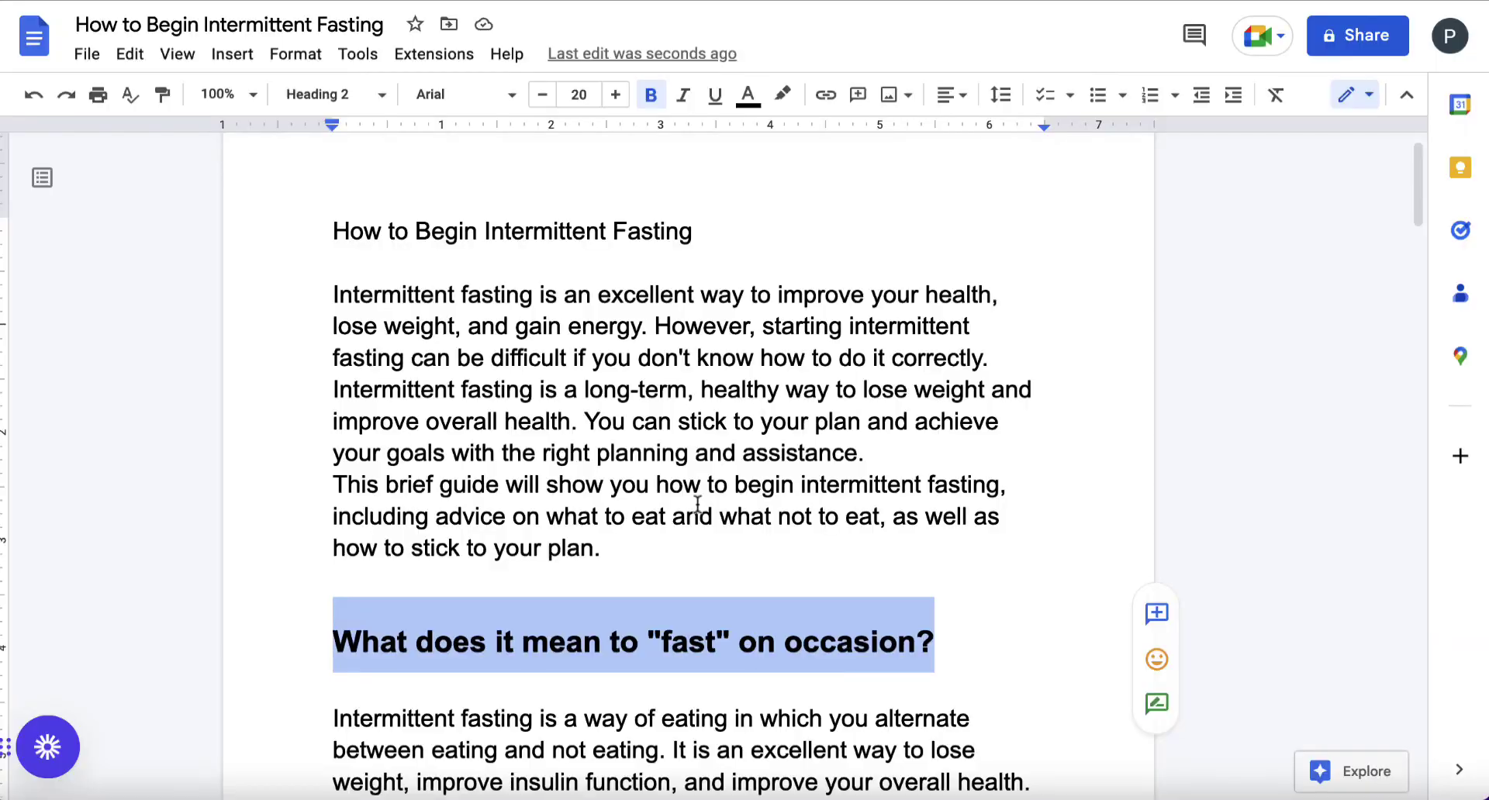
Paste the copied beginners' question below the last paragraph of the doc
scroll(697, 504, "down", 20)
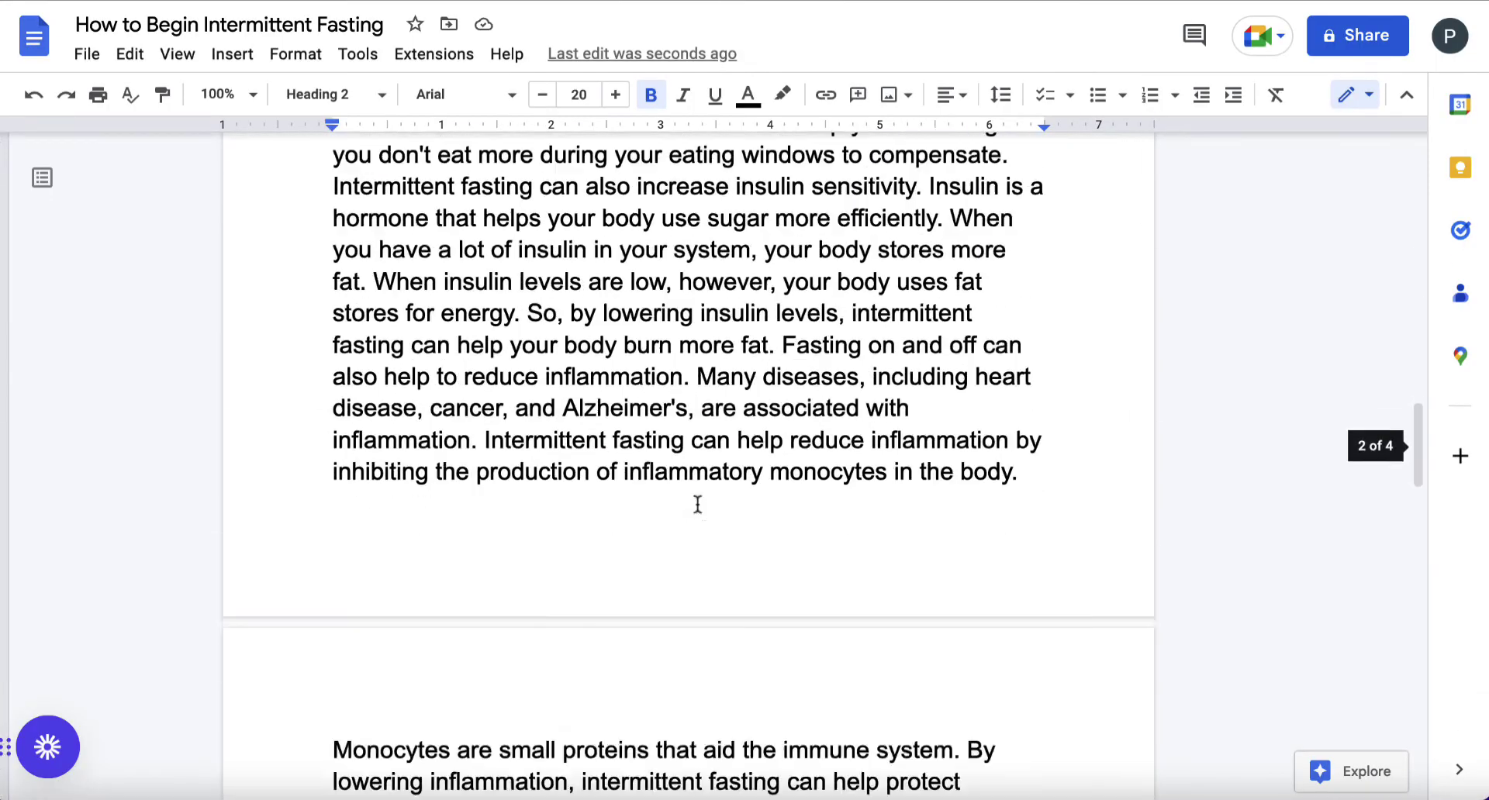
left_click(697, 504)
key("Return")
key("Return")
key("Return")
key("Return")
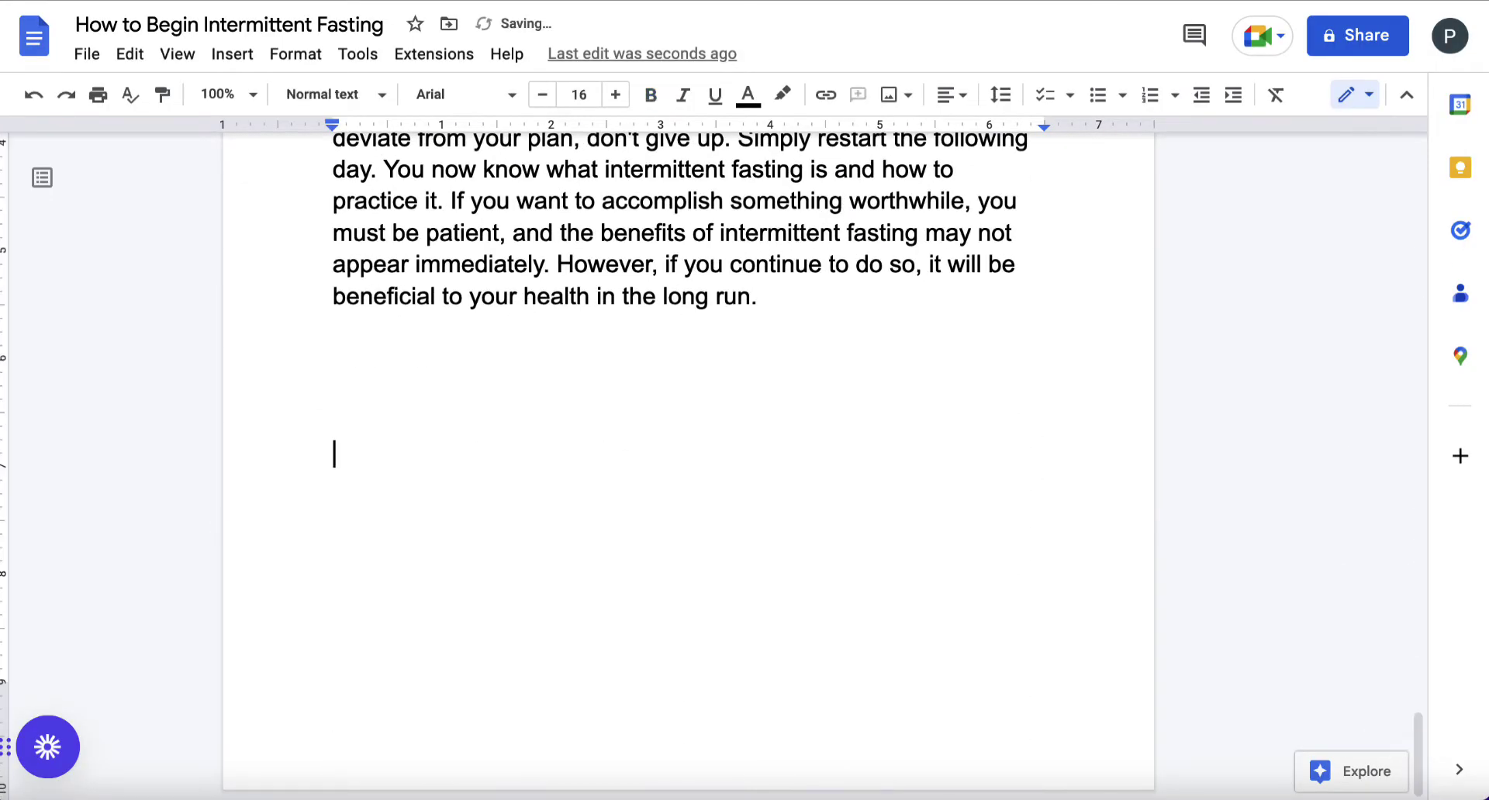
key("ctrl+v")
Make the question a bold Heading 2, add a normal line below, and expand its Google answer
left_click_drag(793, 451, 323, 449)
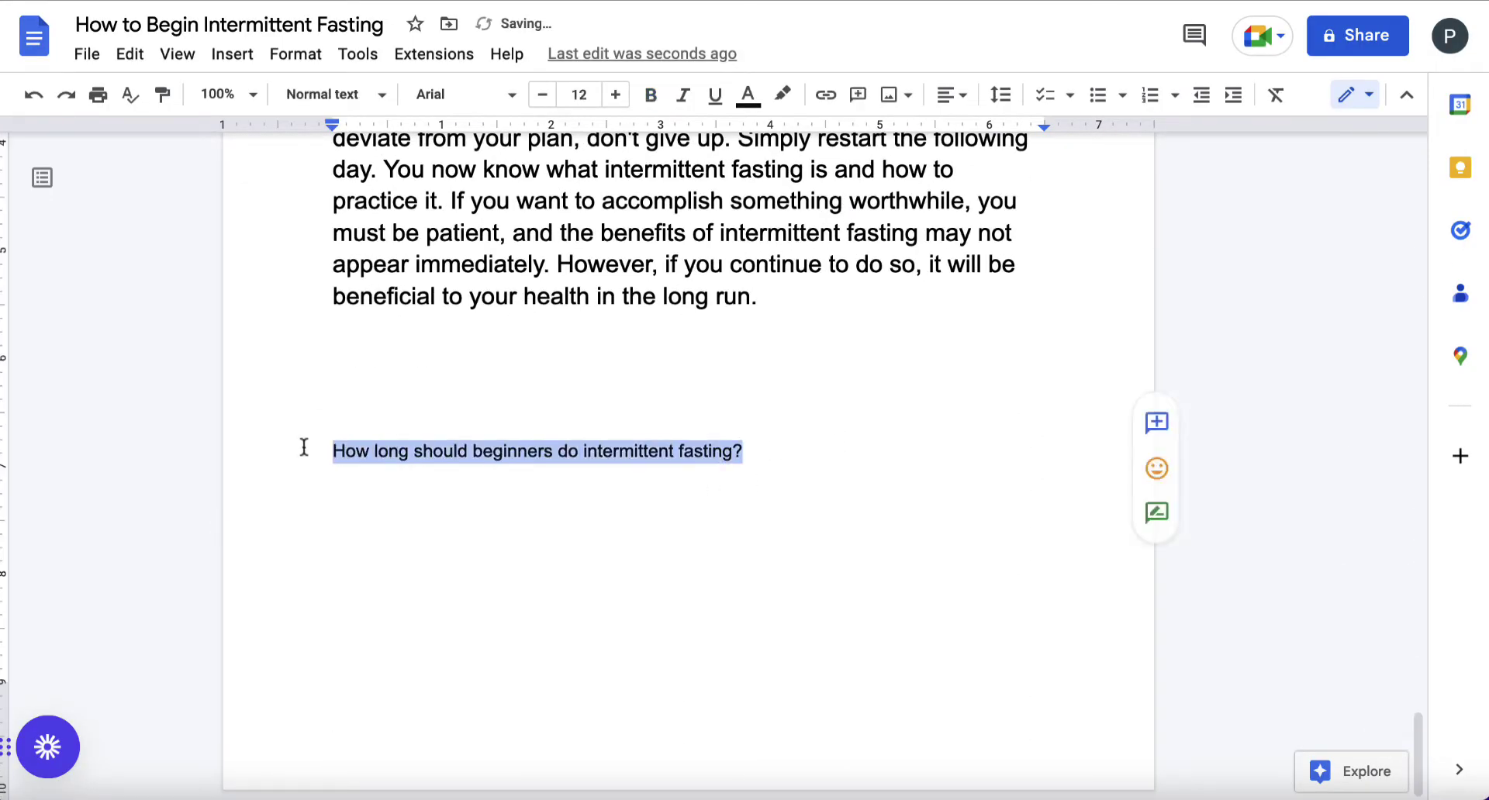
left_click(651, 95)
left_click(318, 92)
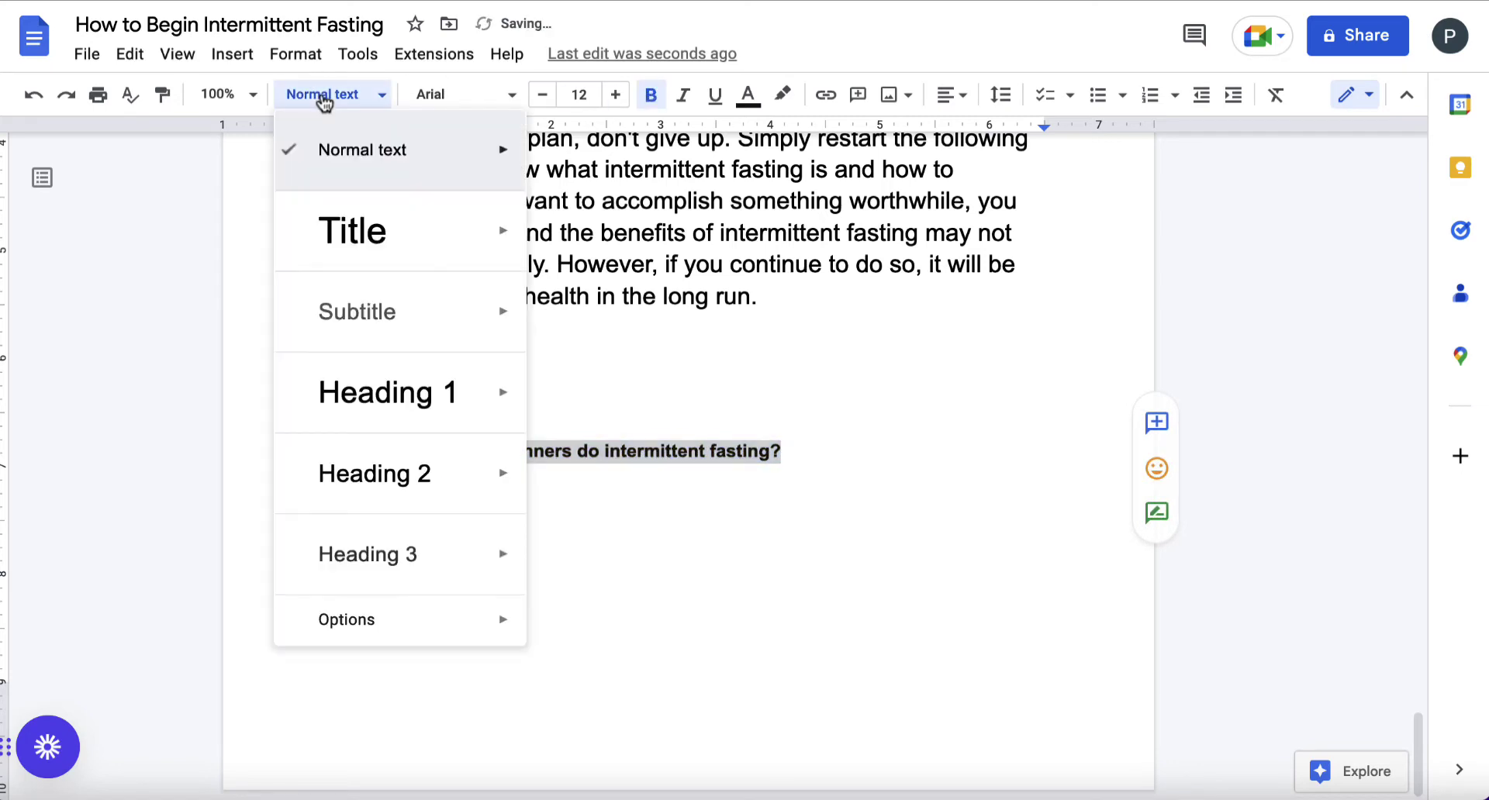
left_click(342, 465)
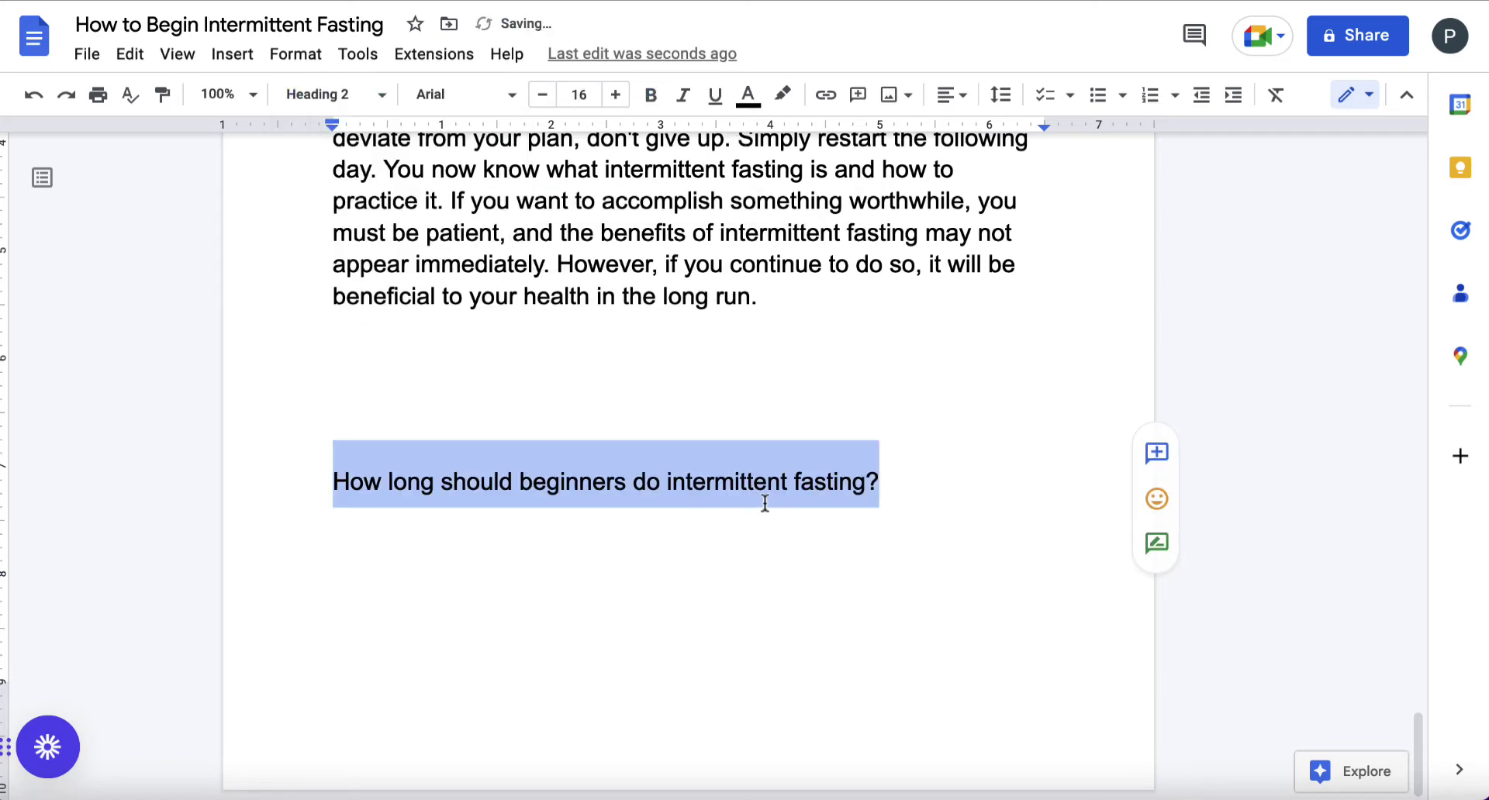
left_click(651, 96)
left_click(947, 489)
key("Return")
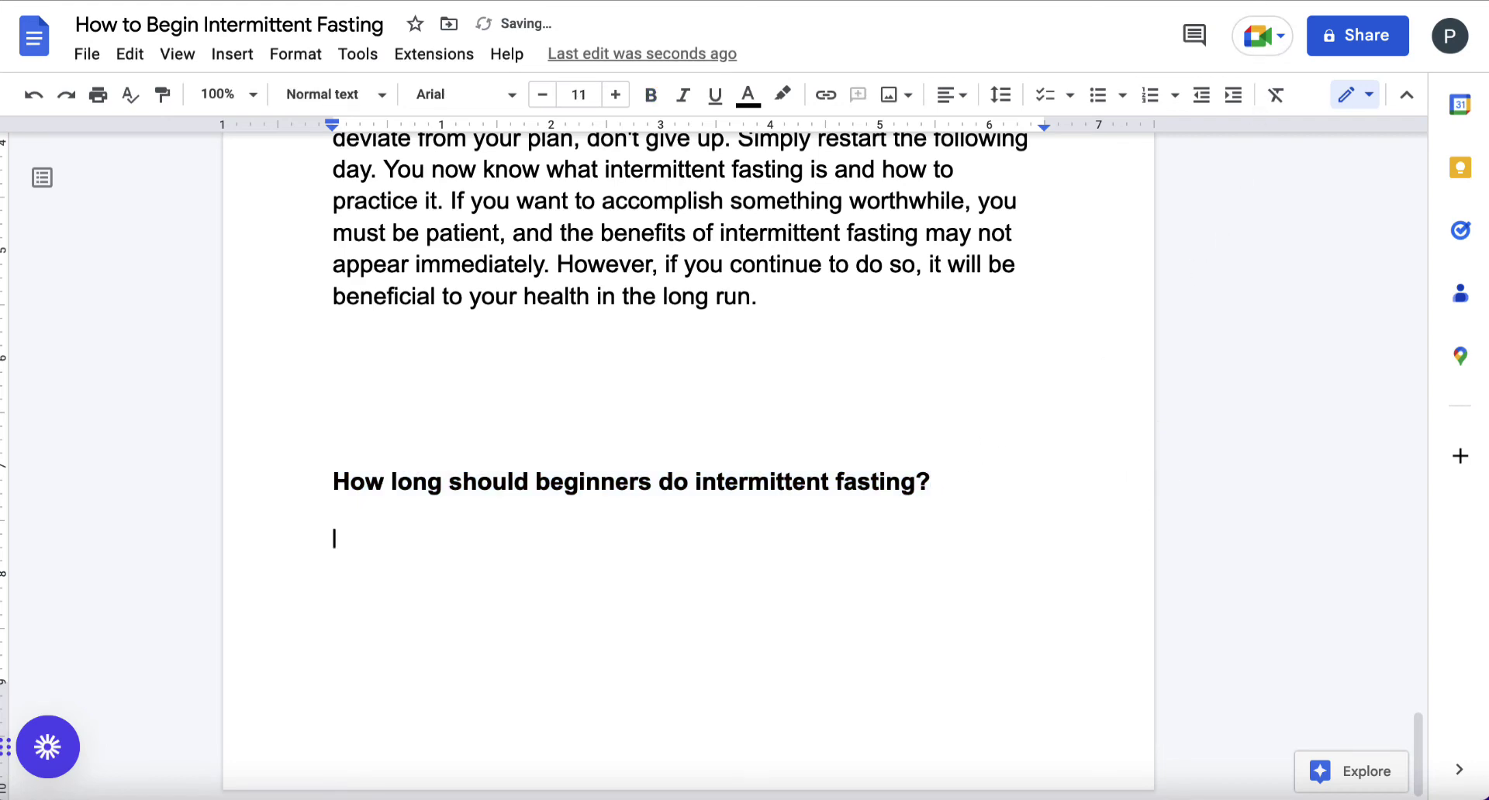
key("ctrl+Tab")
left_click(748, 293)
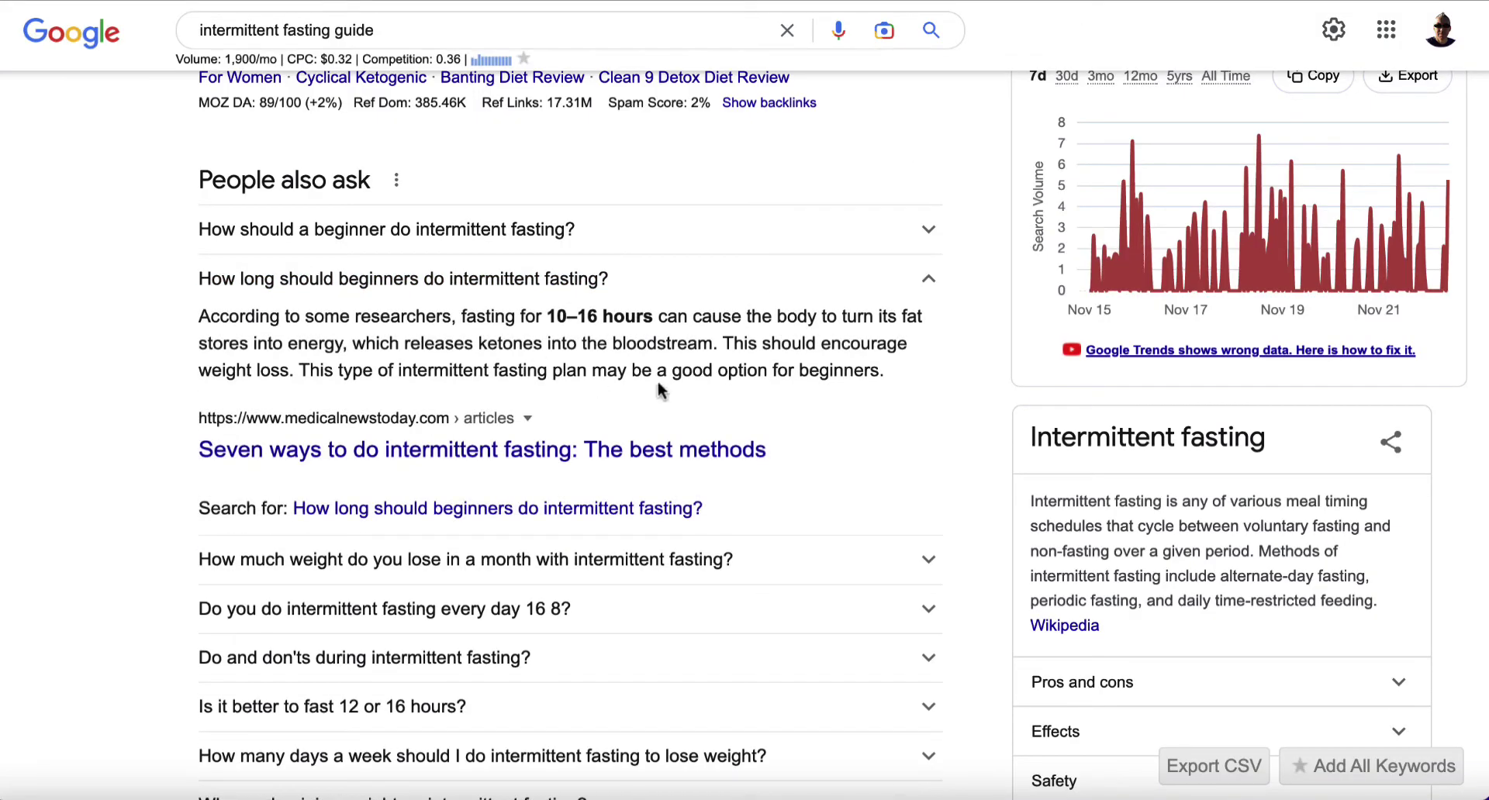
Summarize the beginners' fasting answer from Google in QuillBot's Summarizer
left_click_drag(893, 371, 199, 316)
key("ctrl+c")
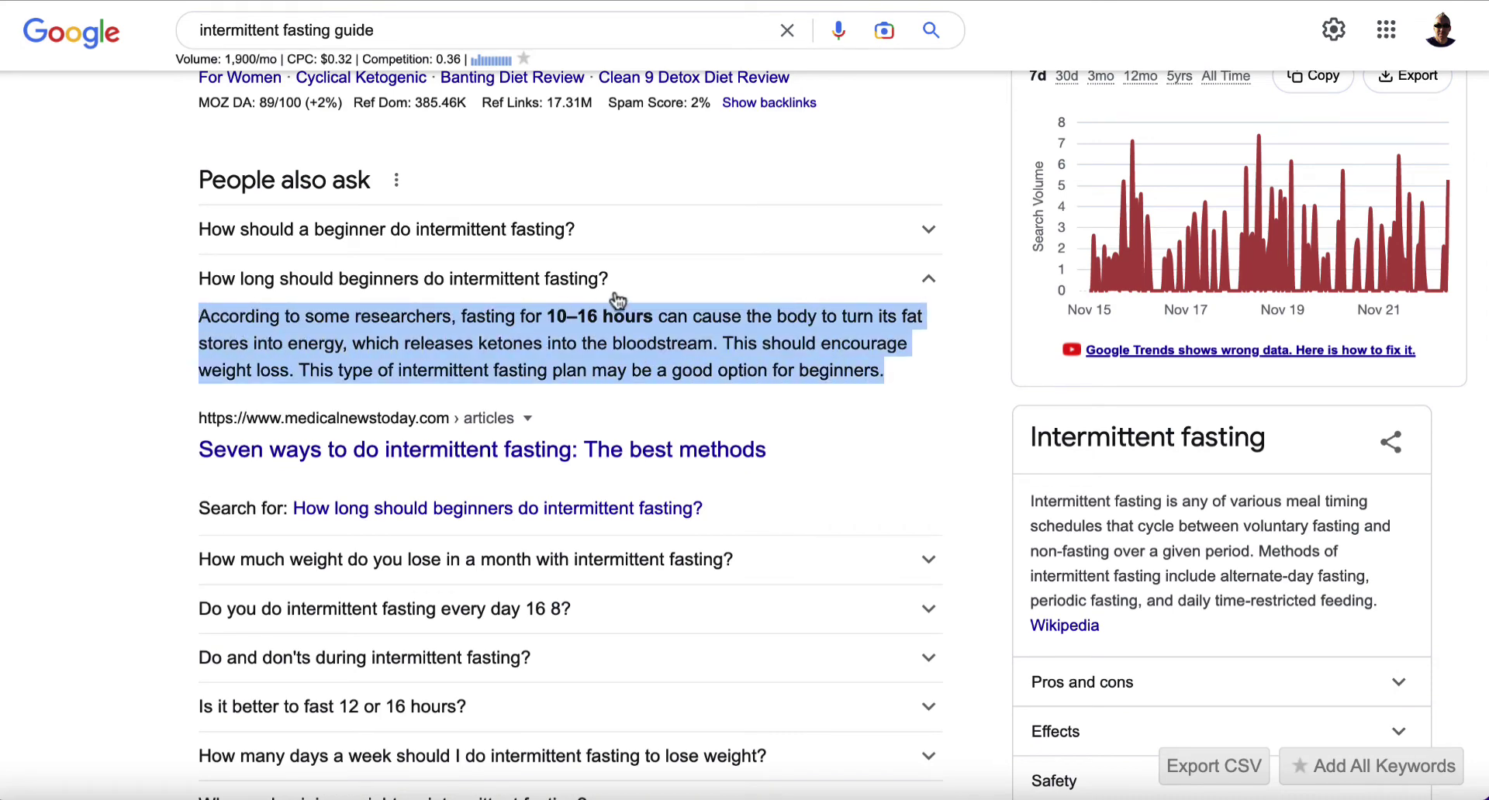
key("ctrl+Tab")
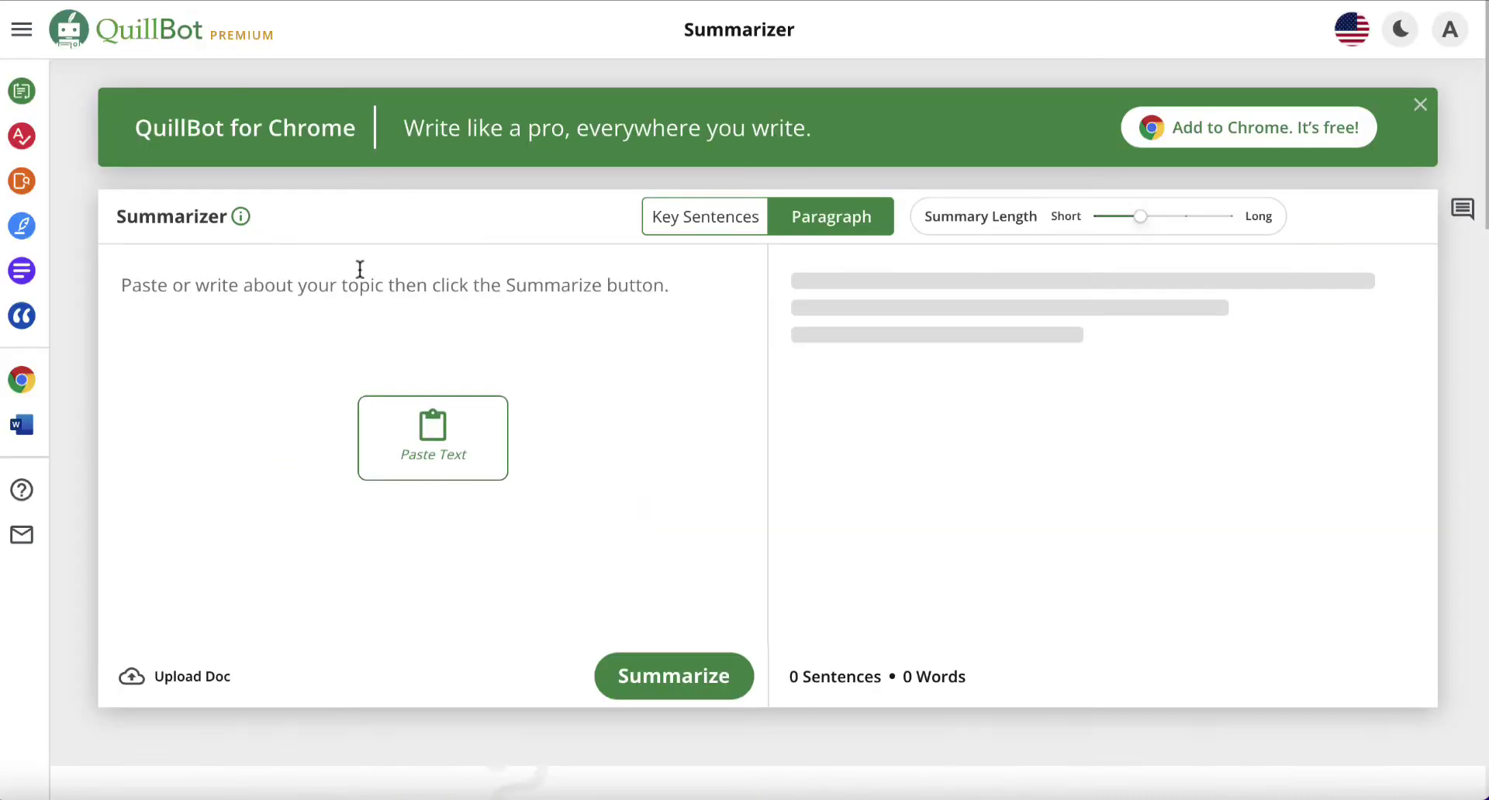
left_click(335, 273)
key("ctrl+v")
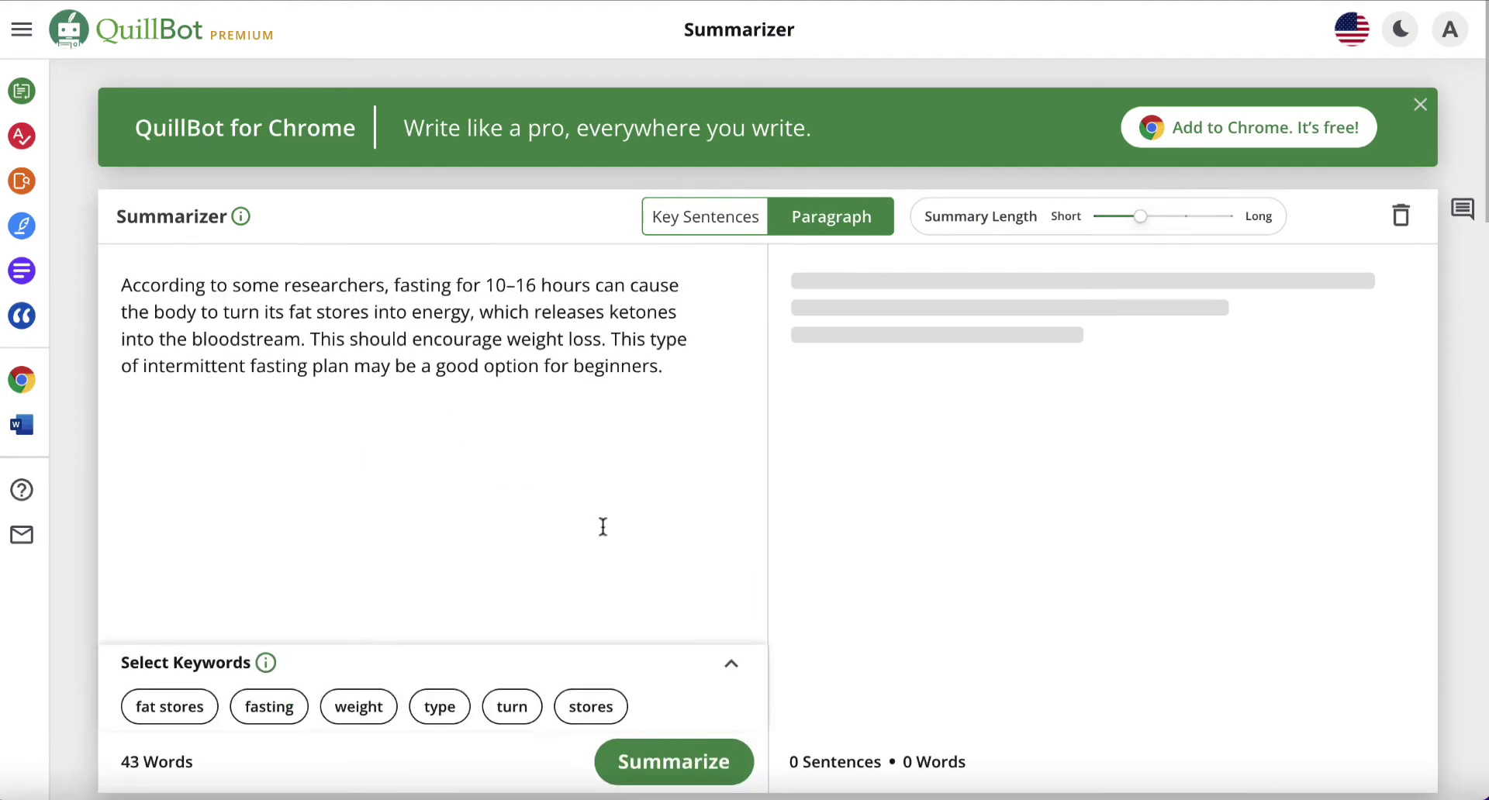
left_click(674, 764)
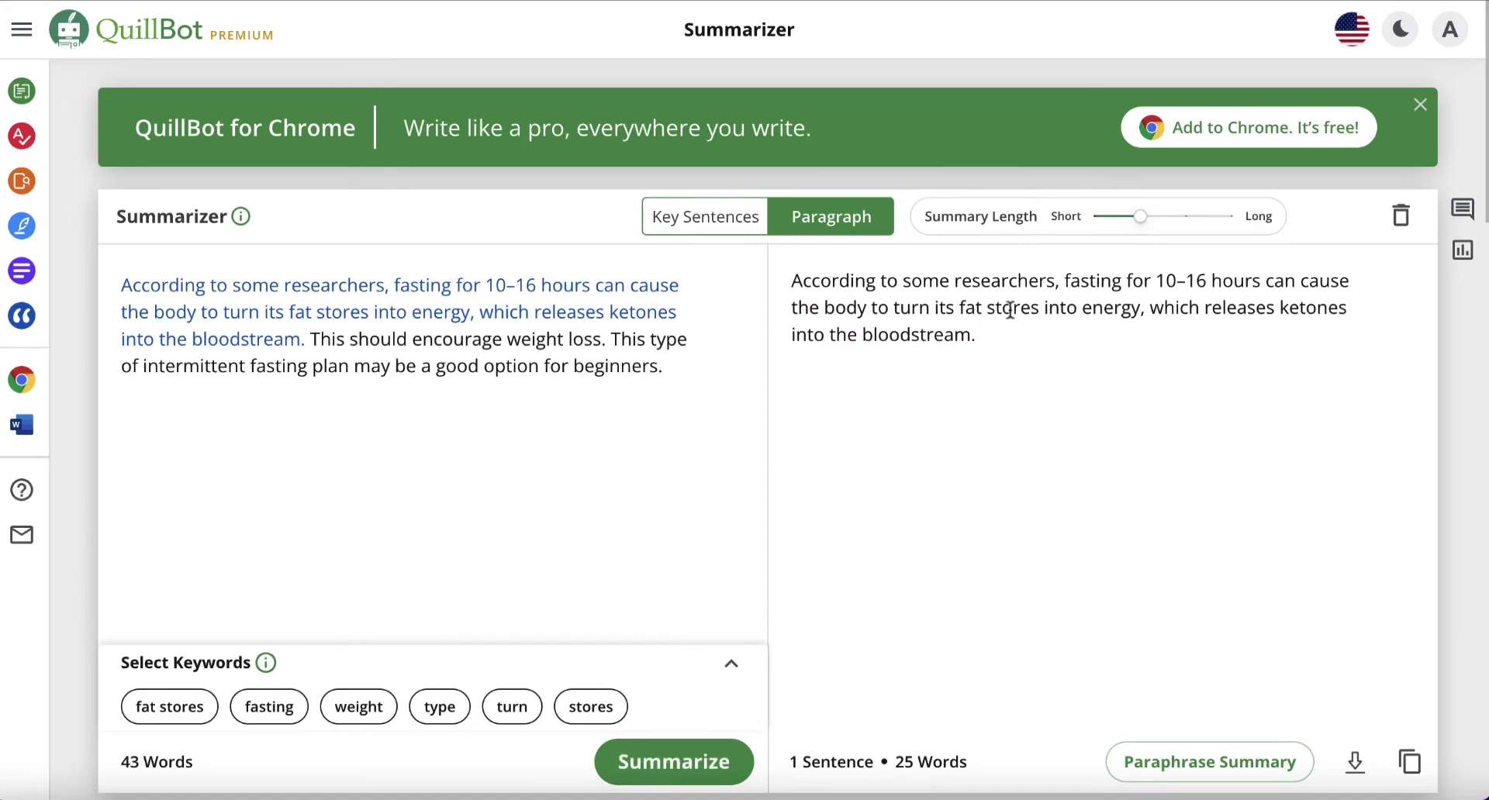
Change 'some' to 'a few' in the summary and select the whole summary
left_click(952, 281)
key("BackSpace")
key("BackSpace")
key("BackSpace")
key("BackSpace")
key("BackSpace")
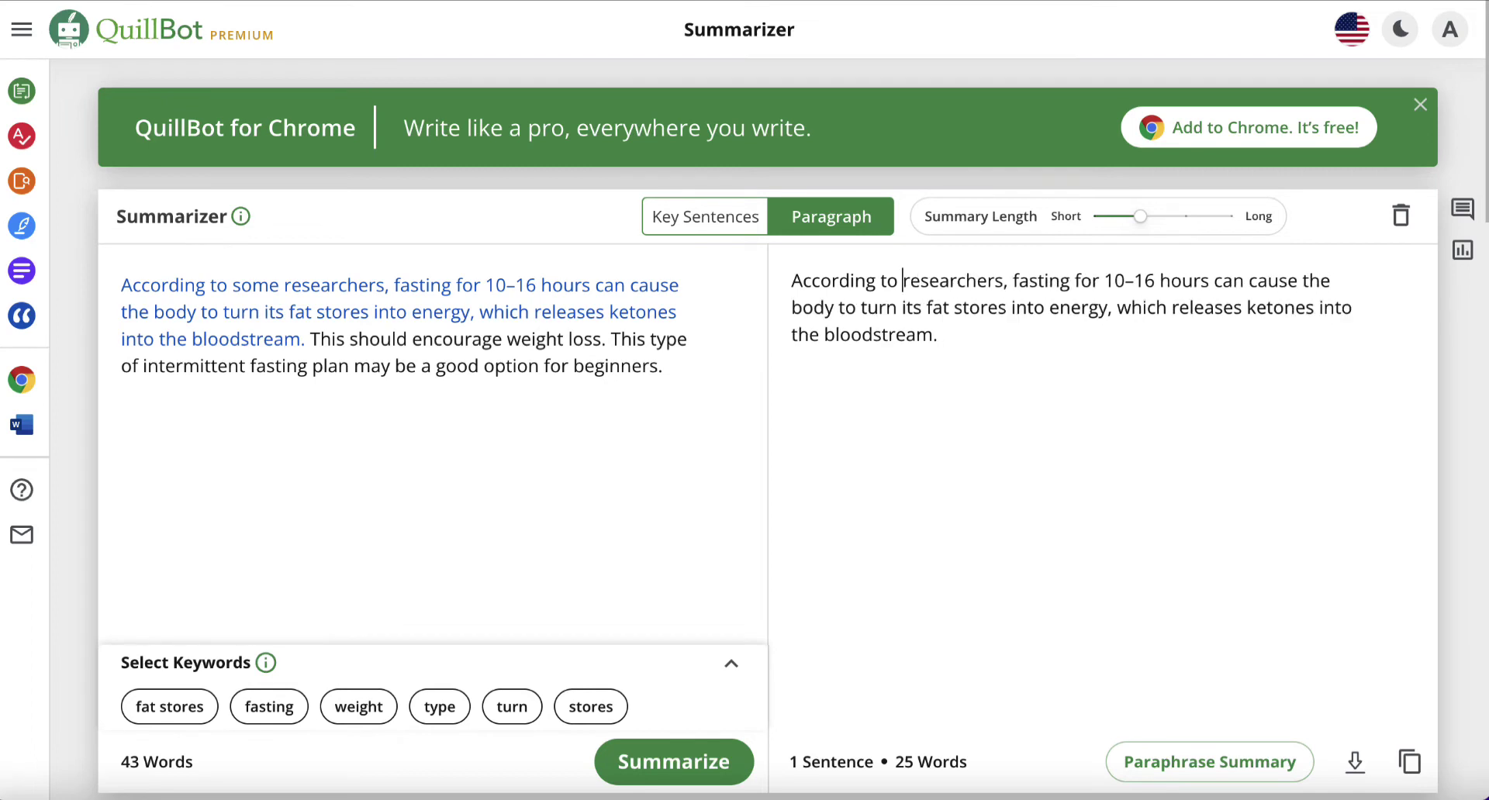
type("a few")
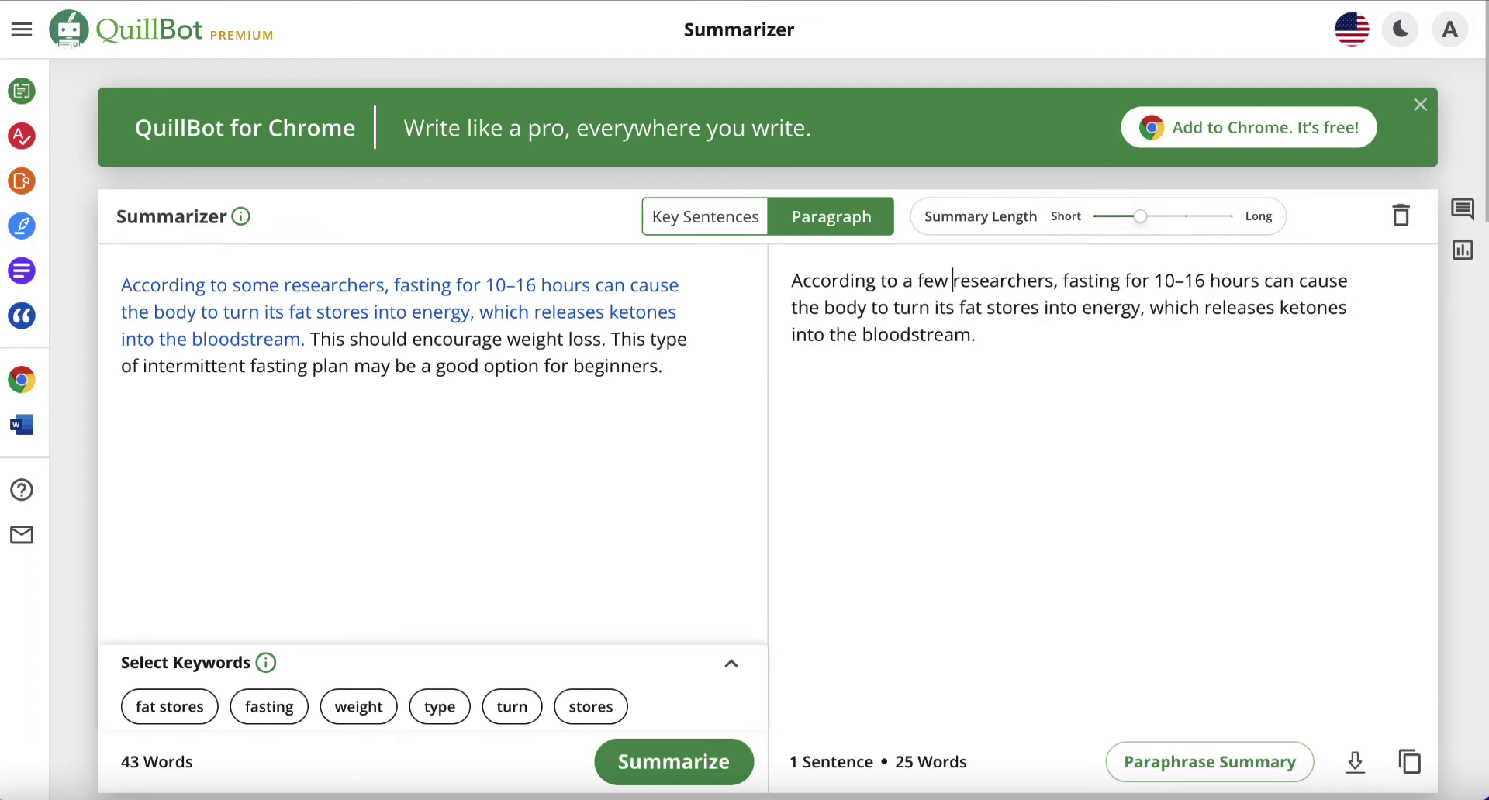
left_click_drag(1000, 342, 791, 283)
key("ctrl+c")
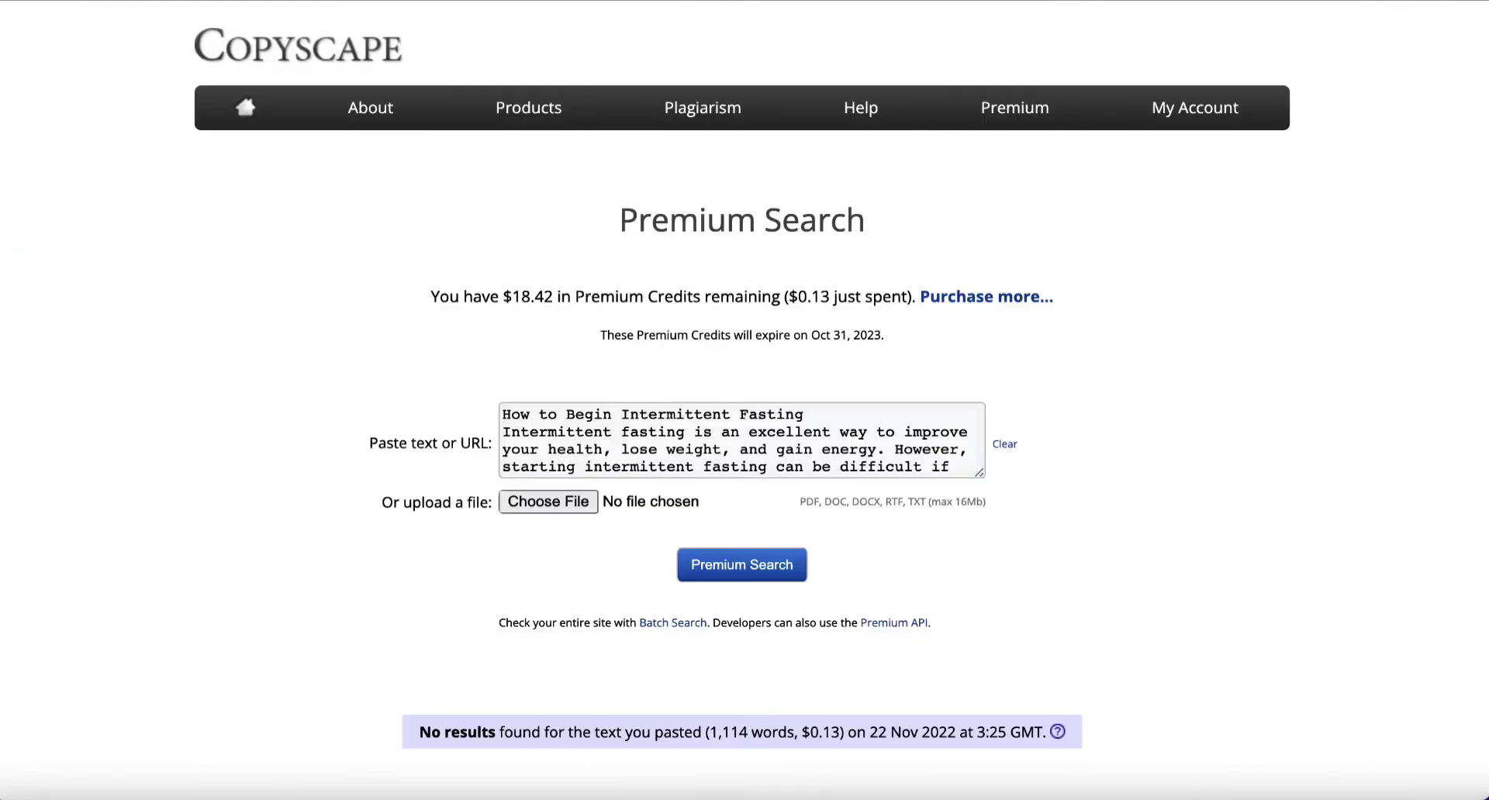
Clear Copyscape, paste the 'According to a few researchers' summary, and run Premium Search
left_click(1004, 445)
left_click(777, 435)
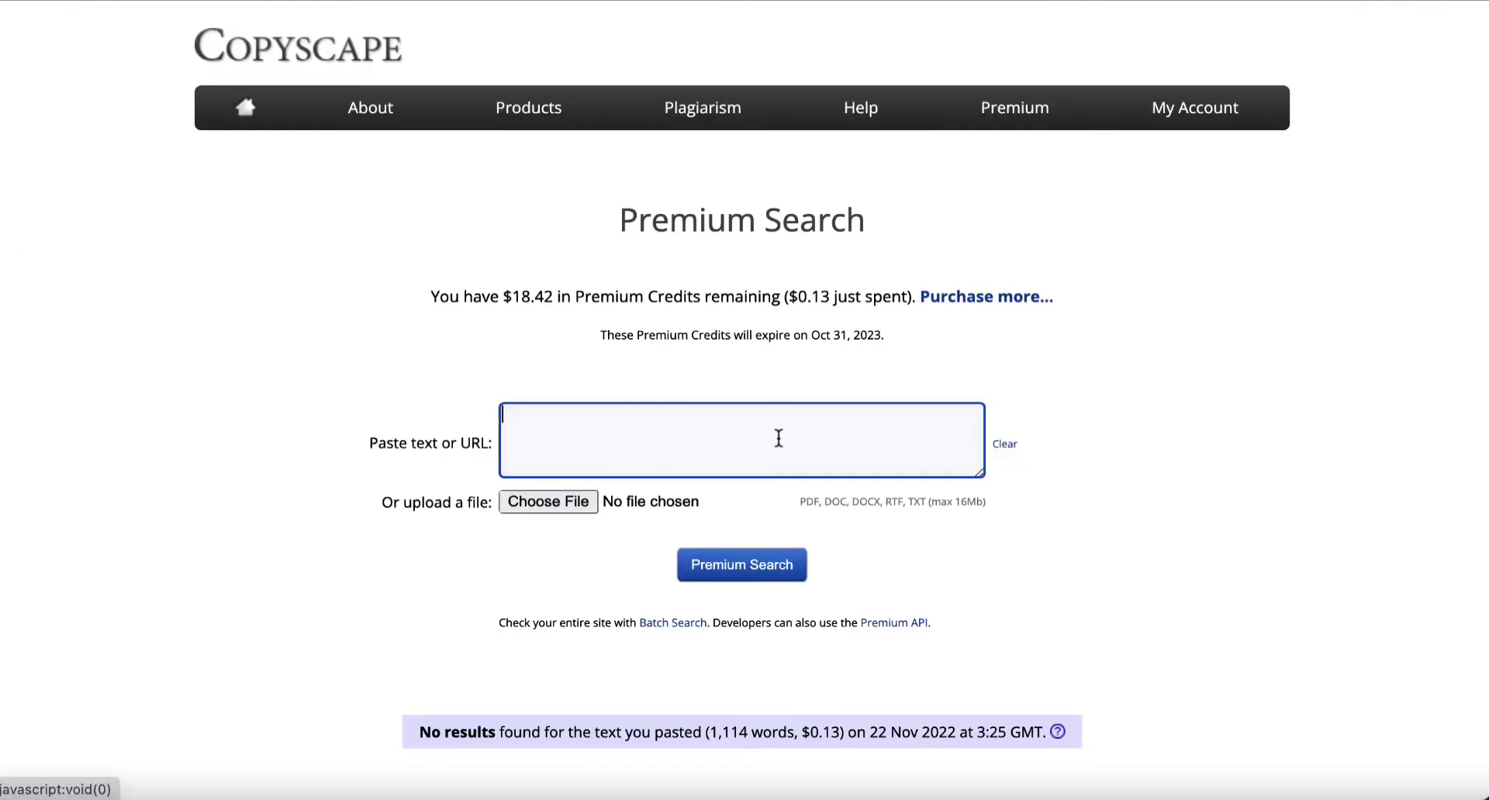
key("ctrl+v")
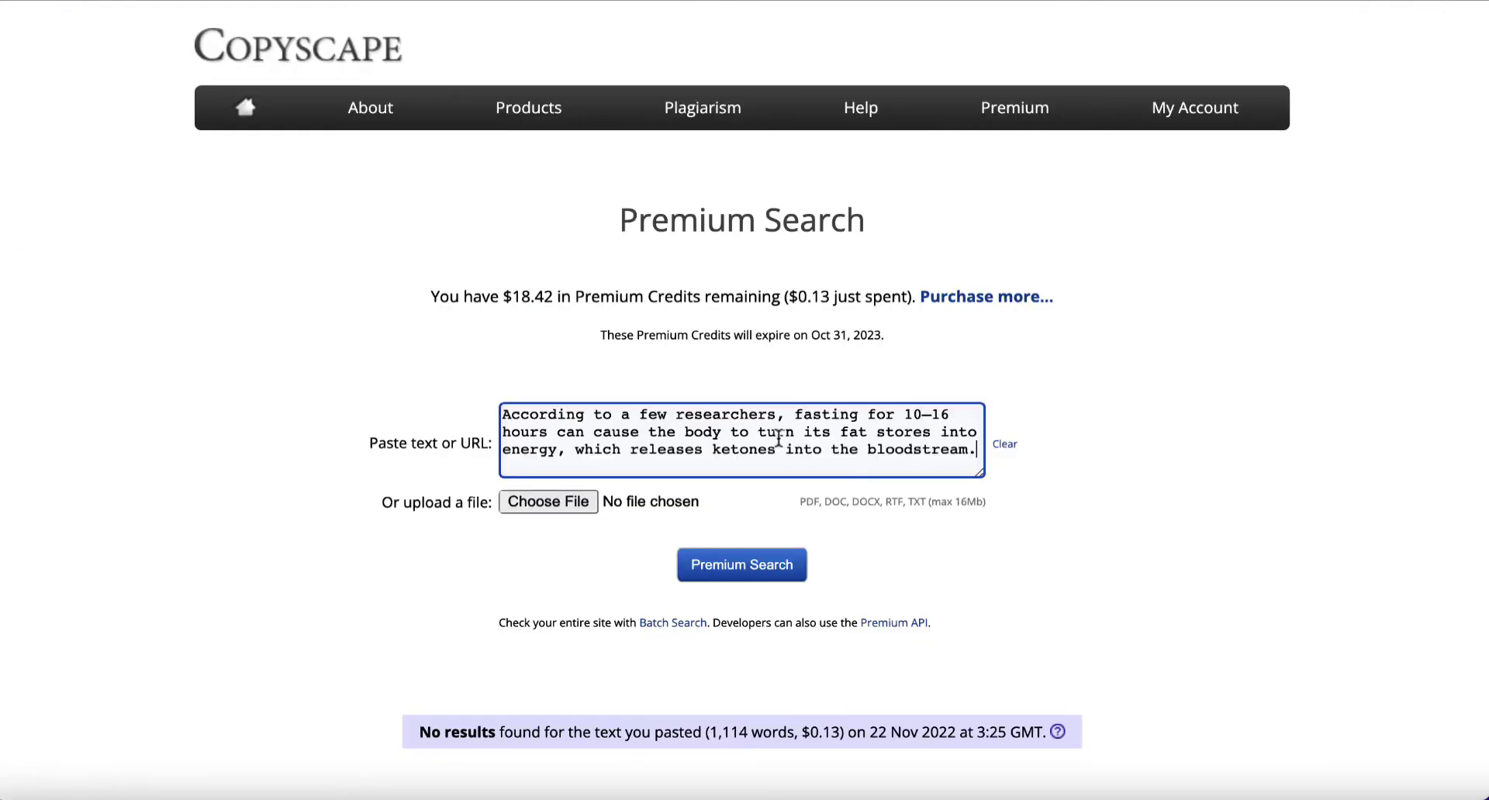
left_click(768, 566)
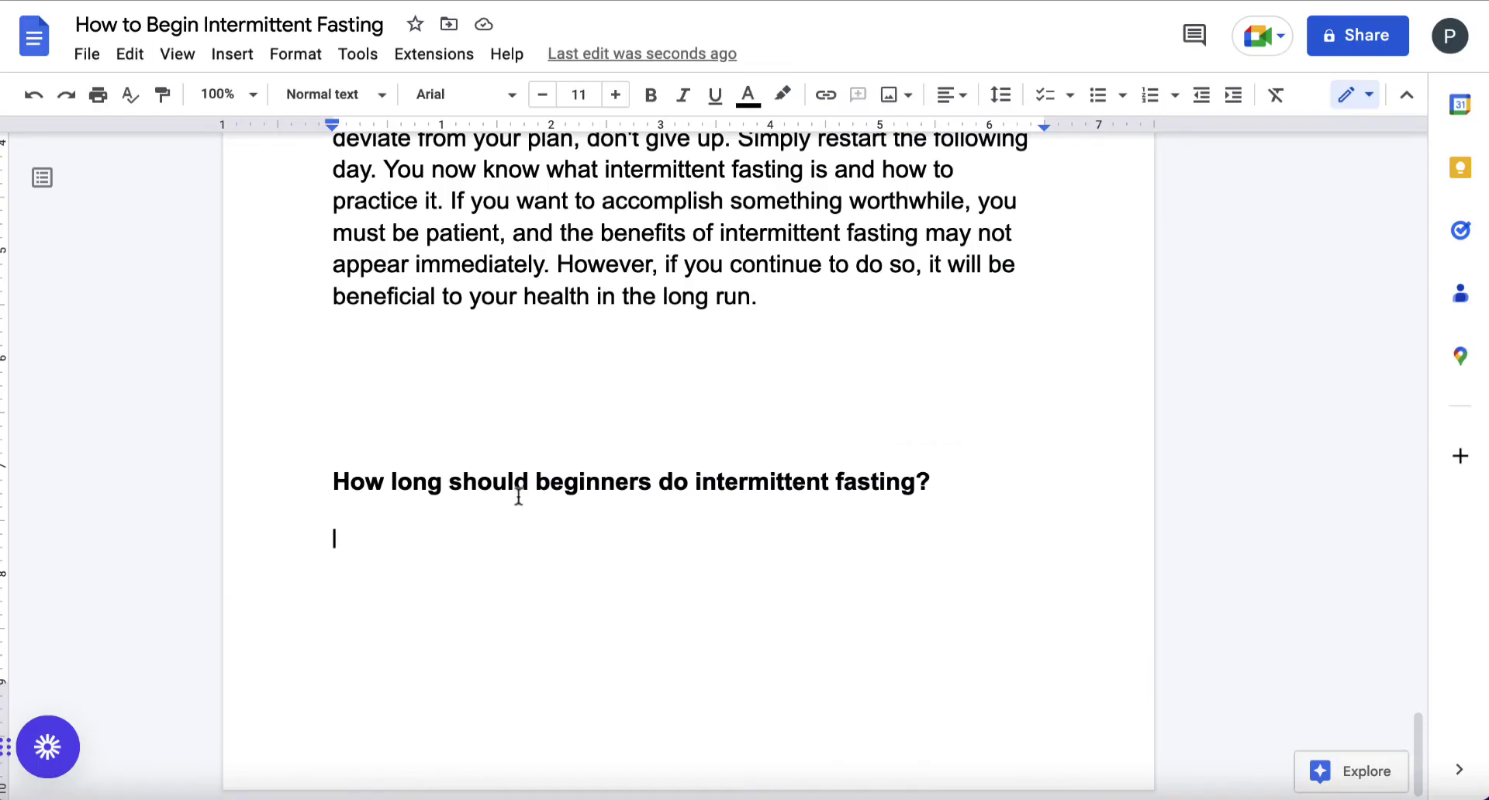
Paste the summary under the heading and enter the Medical News Today article URL in QuillBot's Citation Generator
key("ctrl+v")
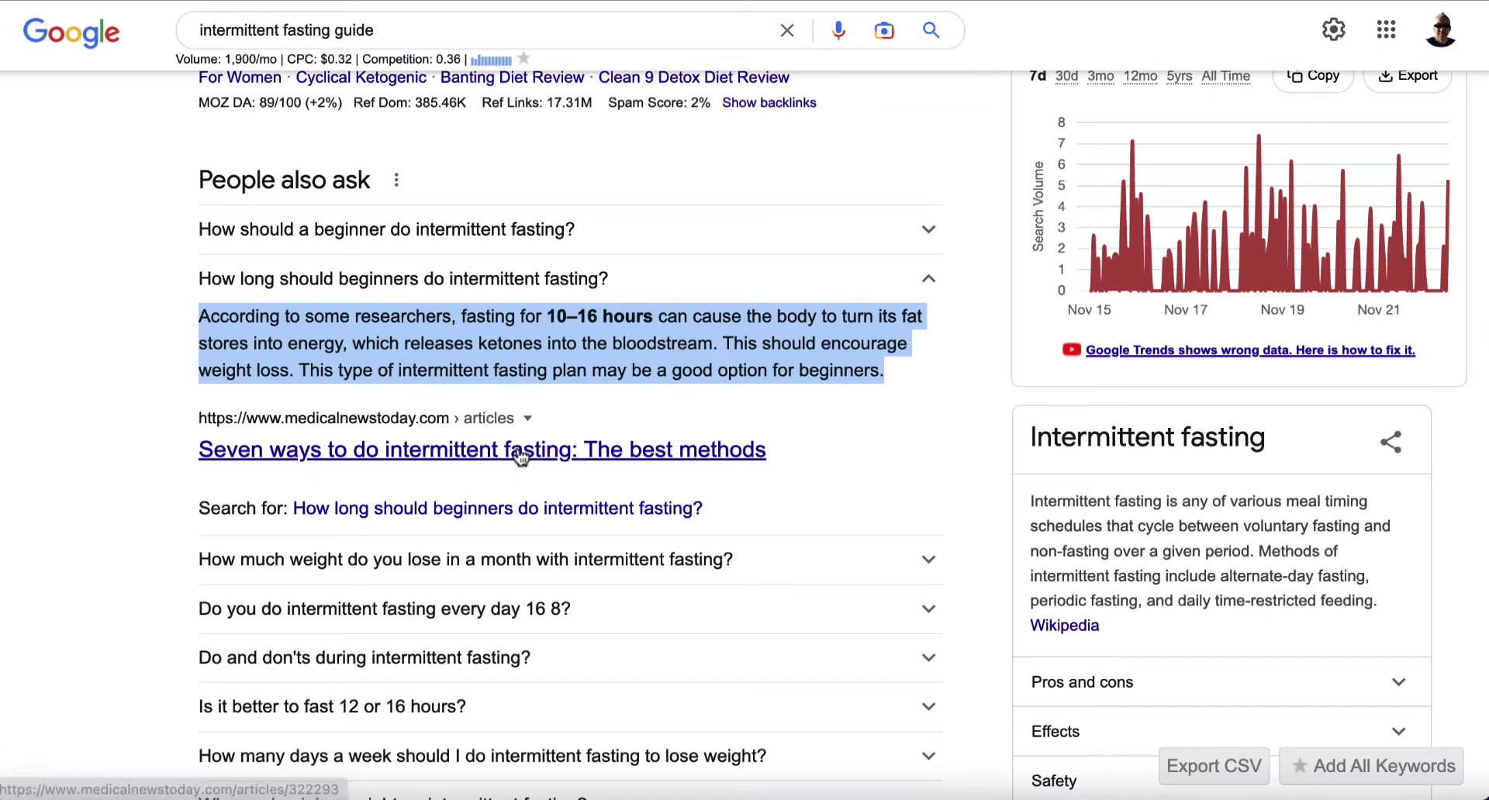
left_click(520, 455)
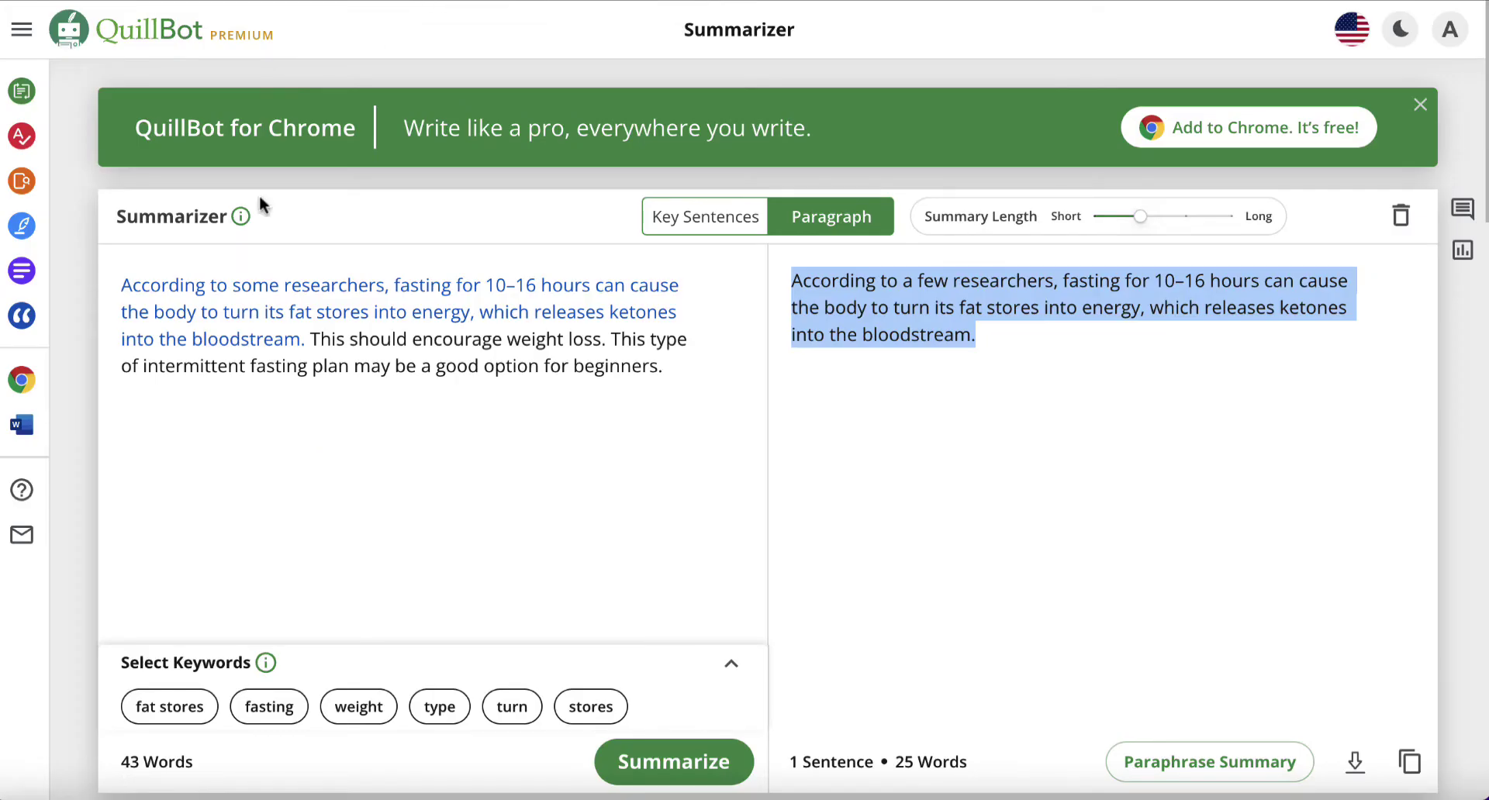
mouse_move(22, 316)
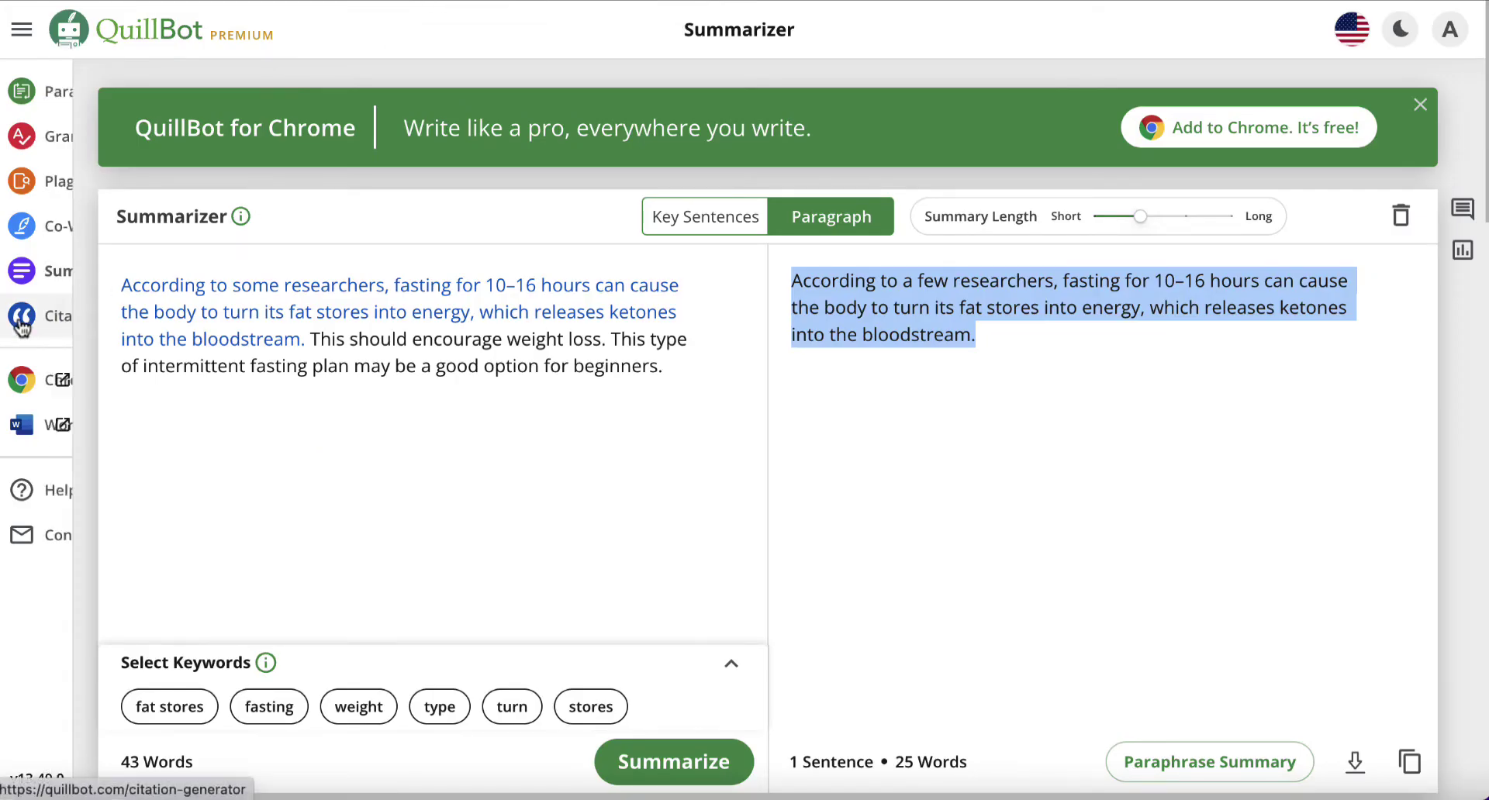
left_click(80, 321)
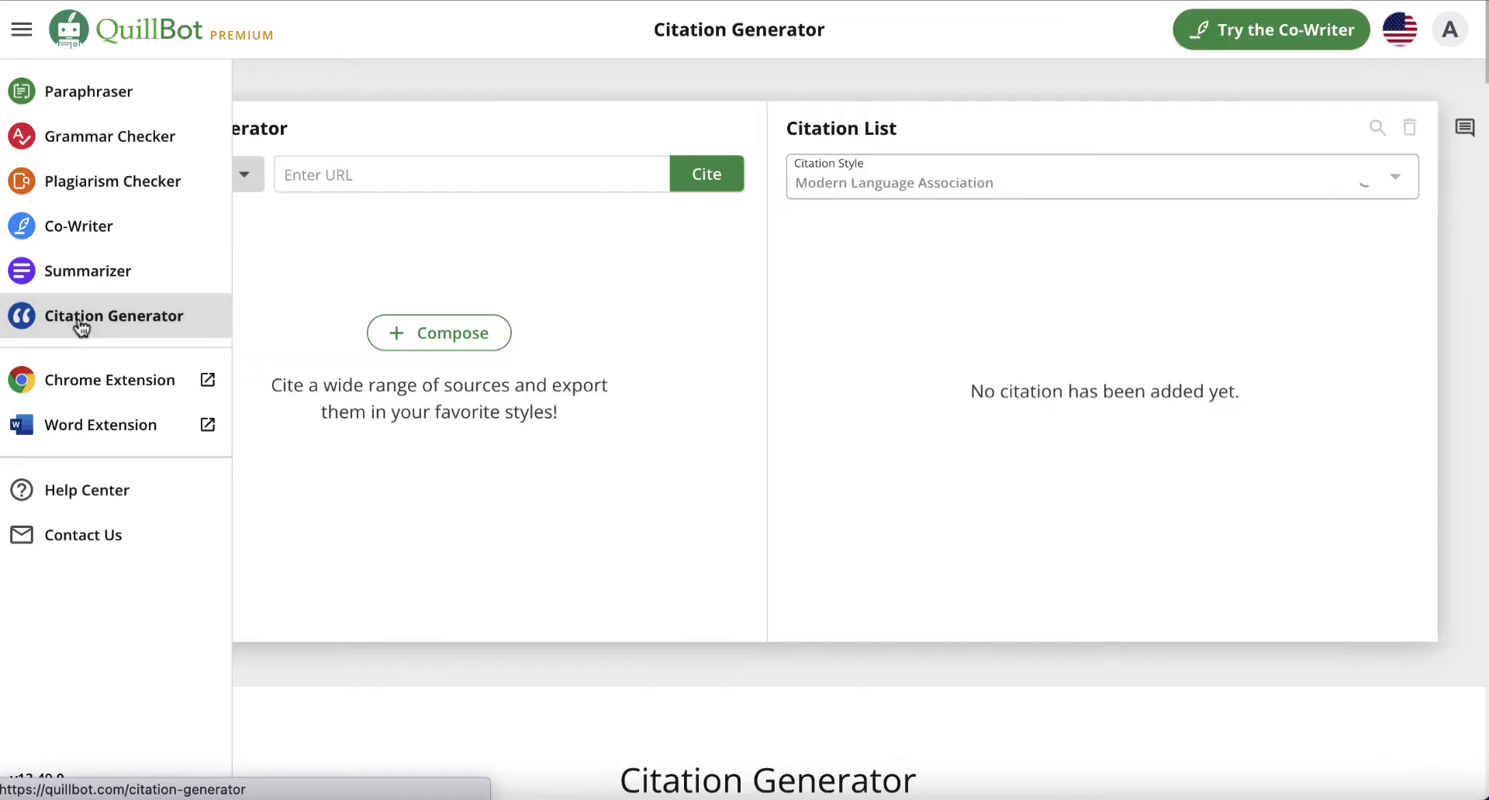
left_click(329, 175)
type("https://www.medicalnewstoday.com/articles/322293")
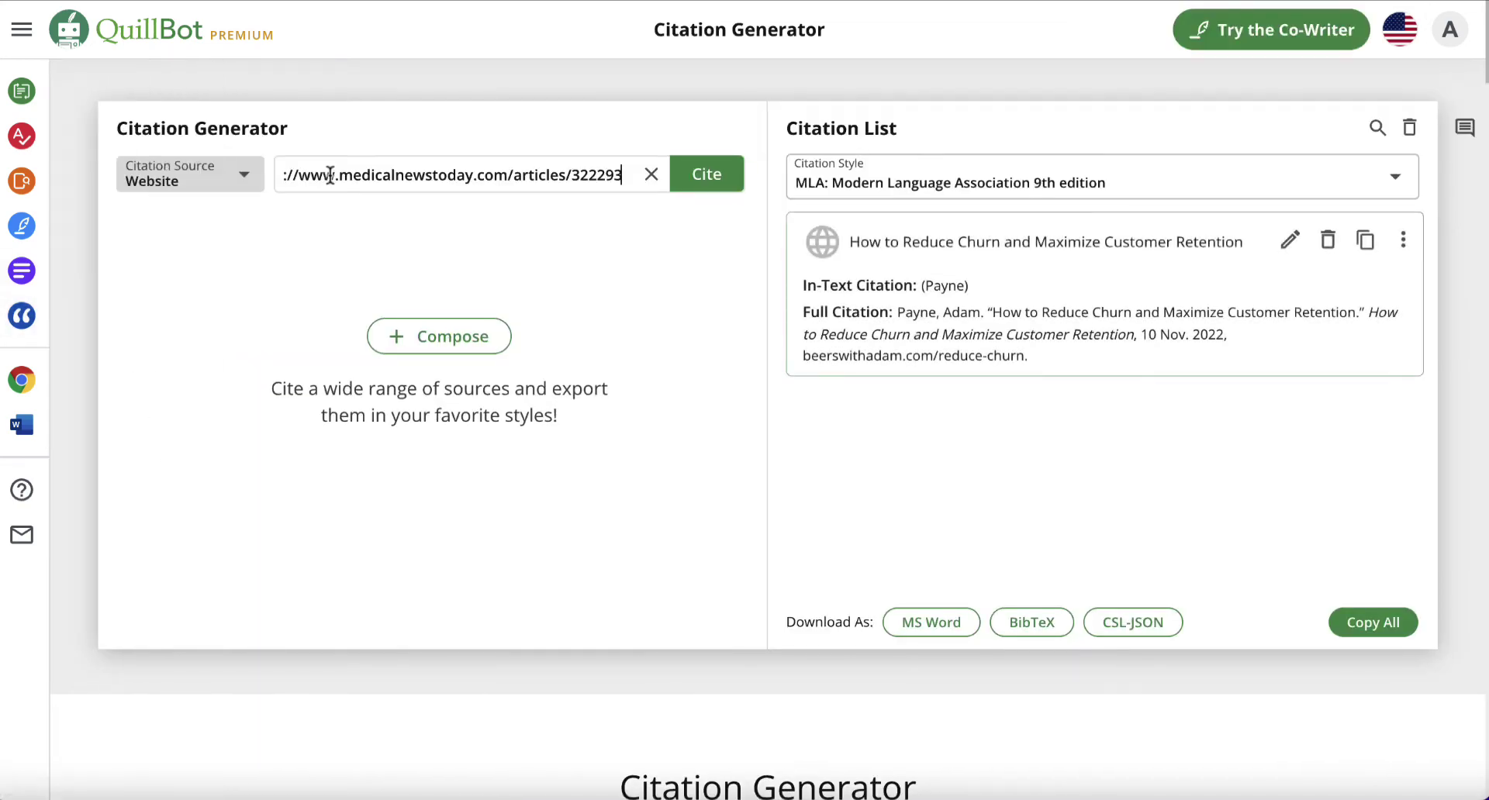
Generate, save and copy the MLA citation for 'Seven ways to do intermittent fasting: The best methods'
left_click(705, 175)
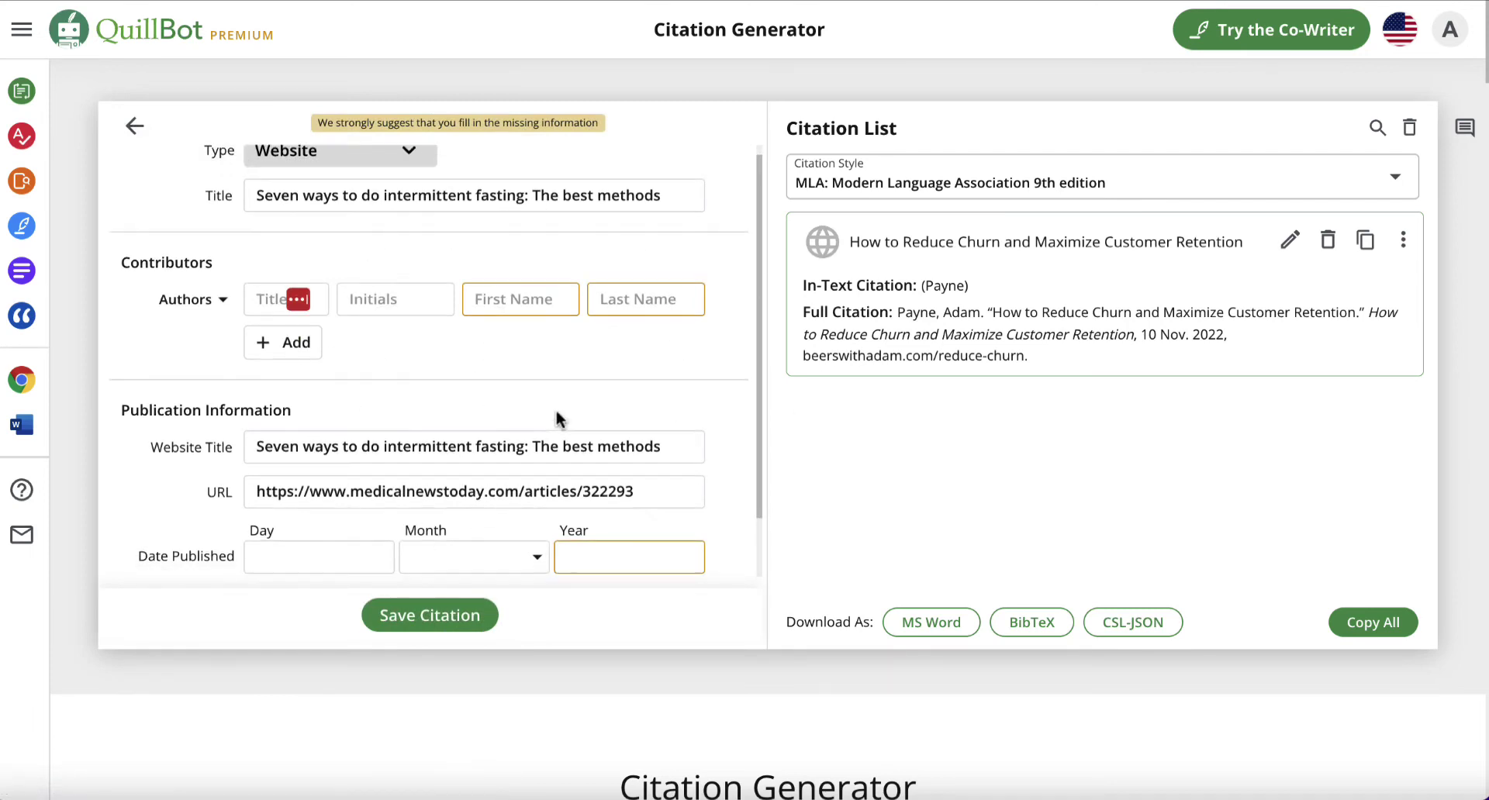
left_click(419, 616)
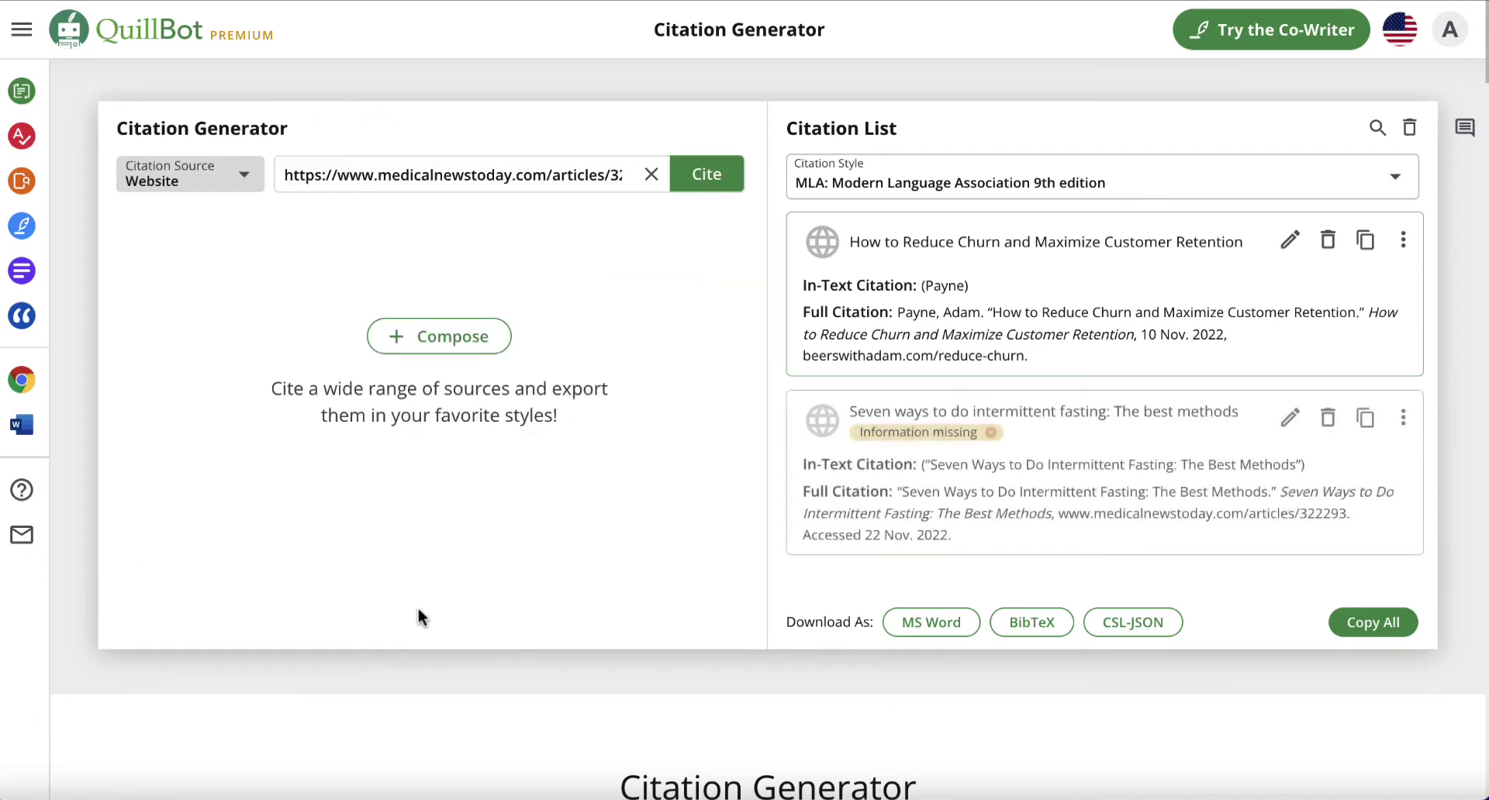
left_click(990, 433)
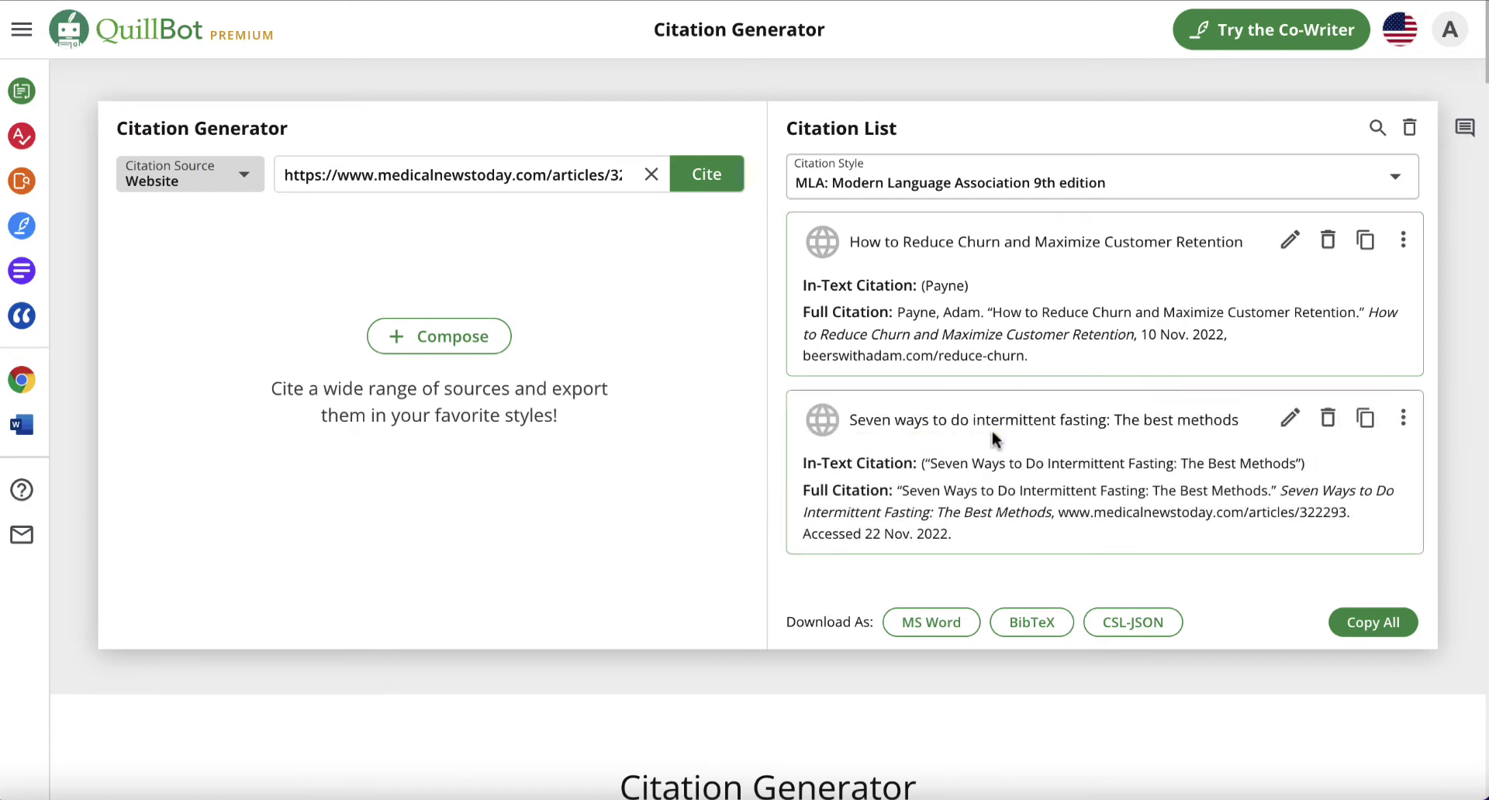
left_click(1365, 422)
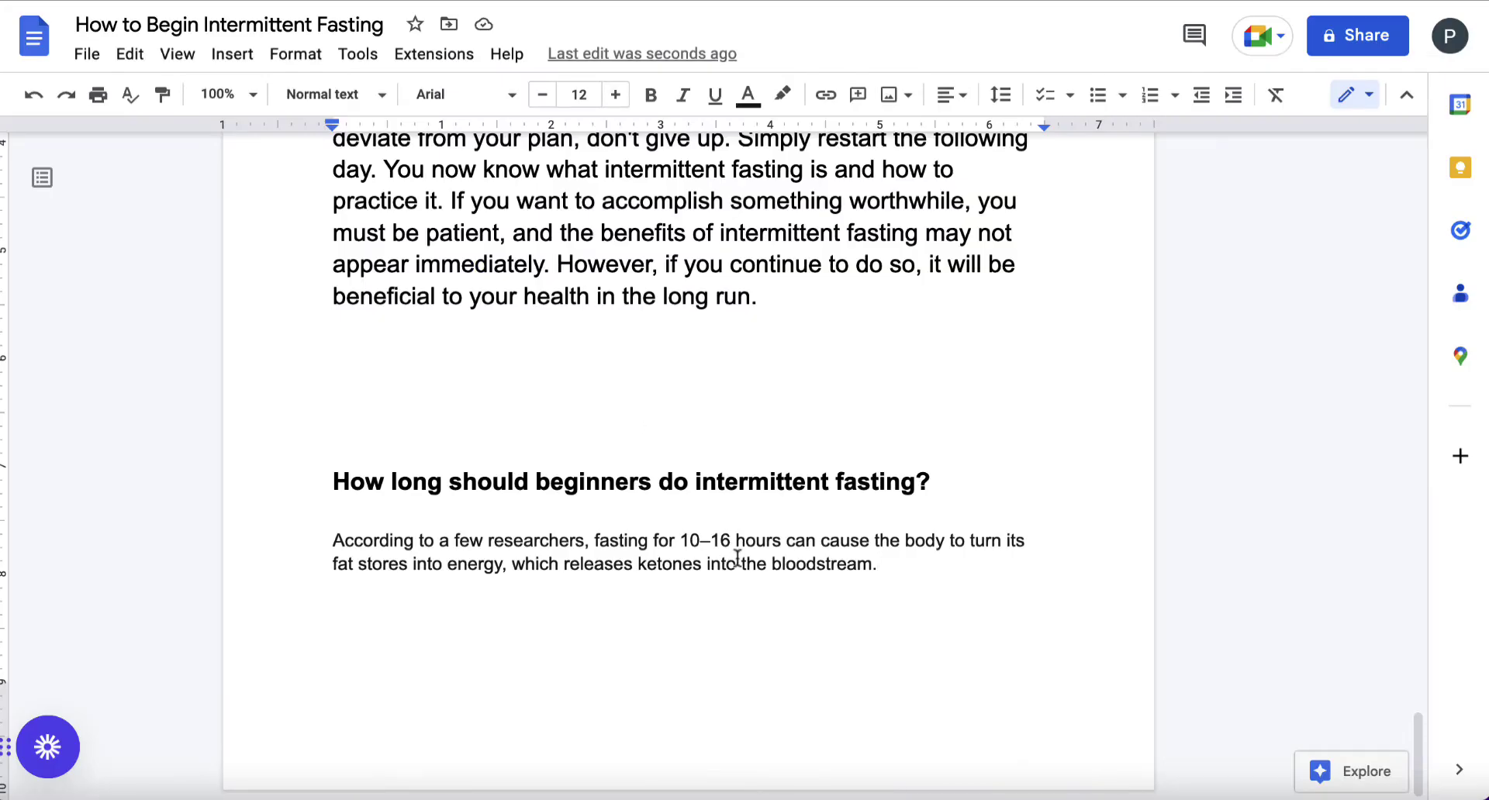
Paste the citation below the summary and number it '1.'
key("Return")
key("Return")
key("ctrl+v")
left_click_drag(555, 667, 295, 618)
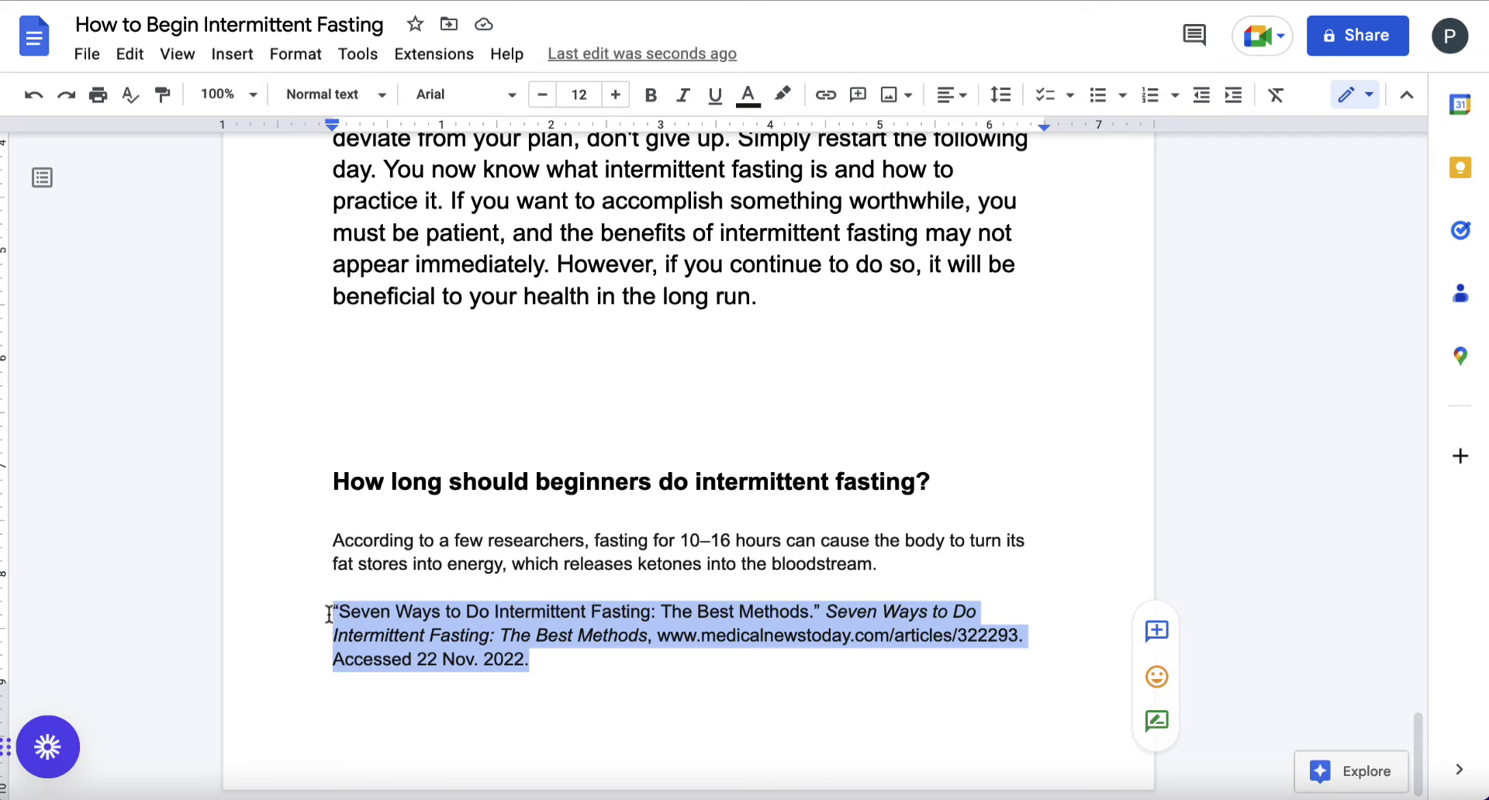
left_click(330, 614)
type("1.")
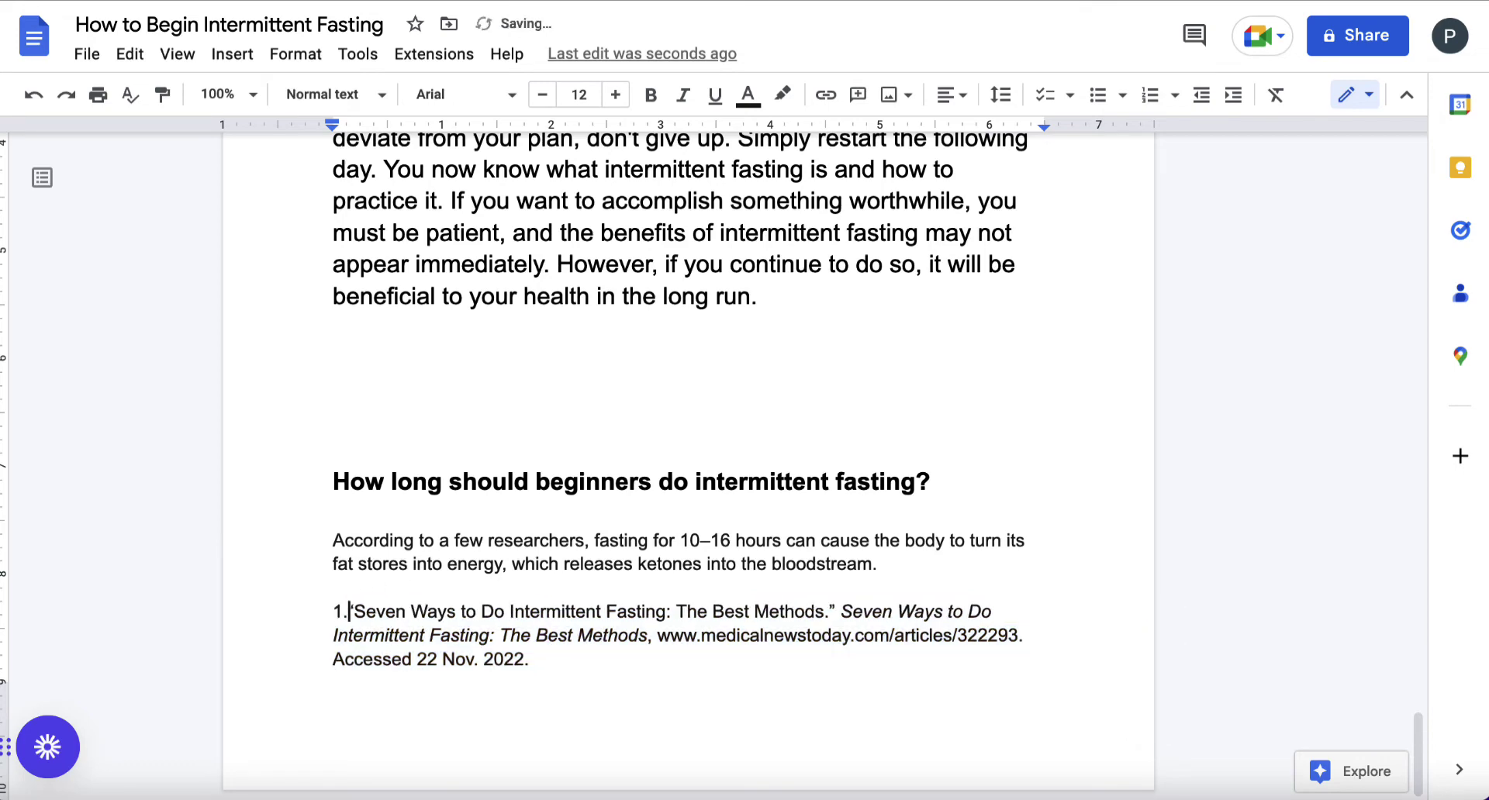
Link the [1] citation number to the medicalnewstoday article URL
left_click(902, 564)
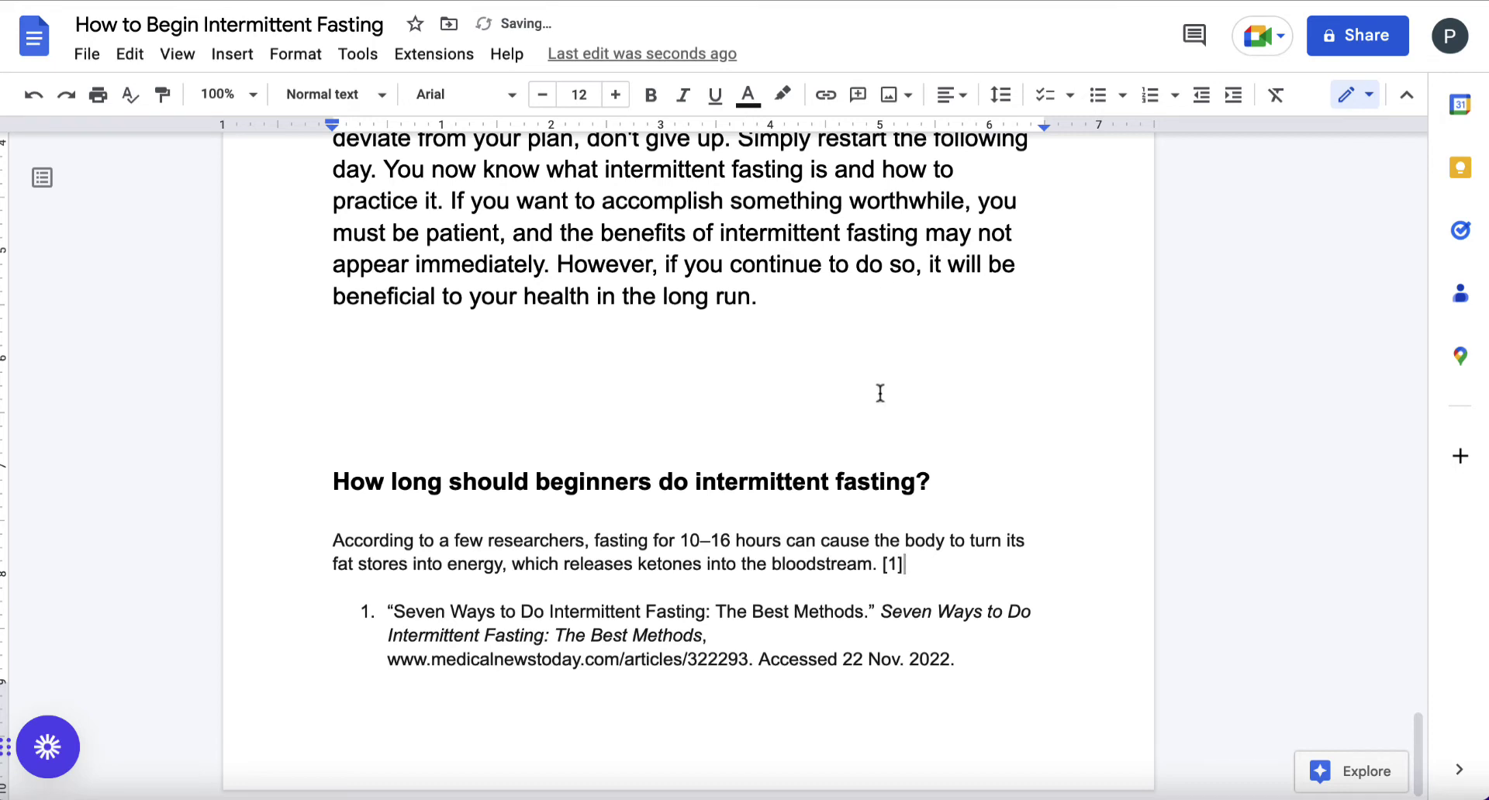
double_click(892, 564)
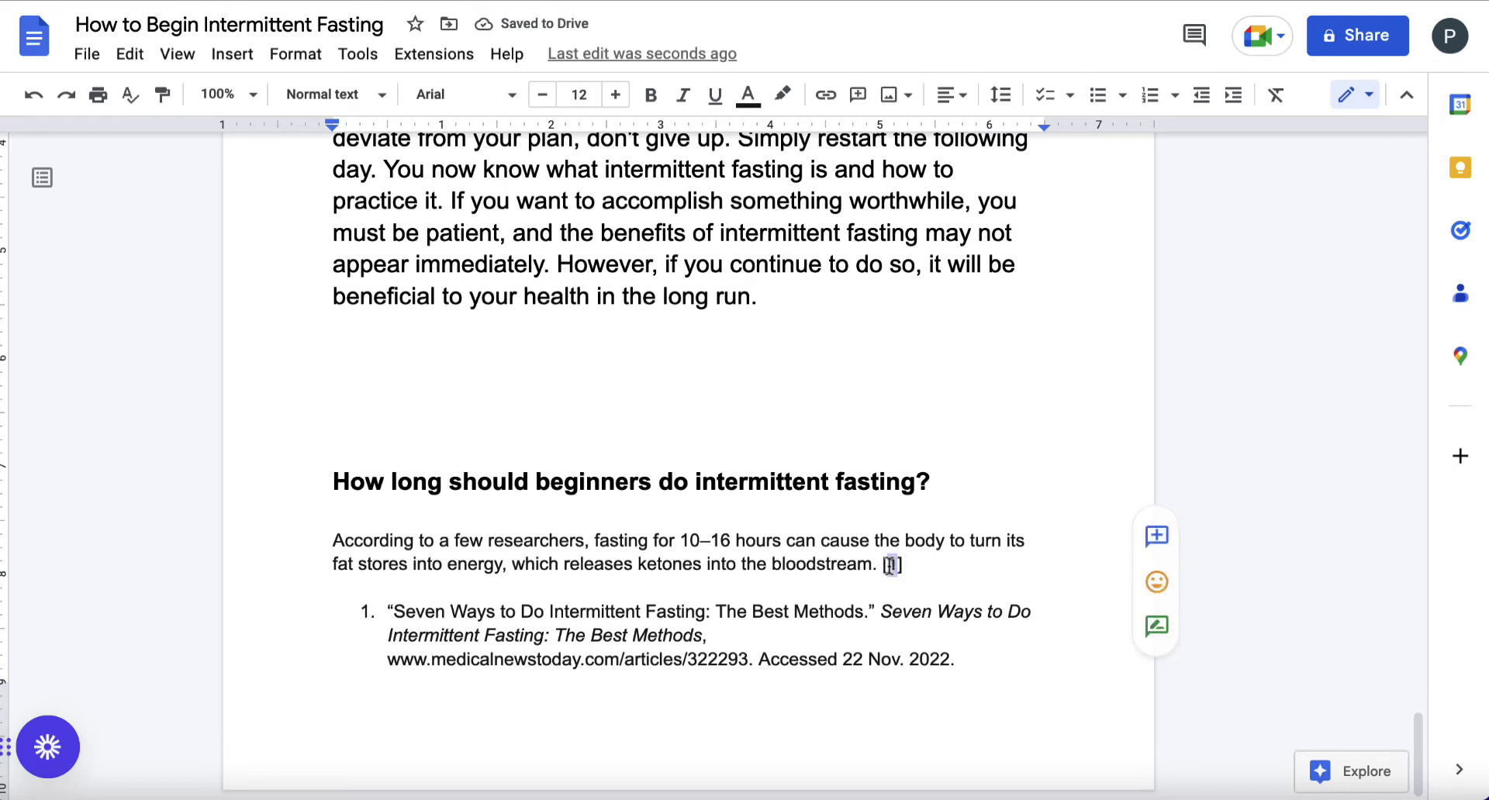
left_click_drag(955, 659, 920, 660)
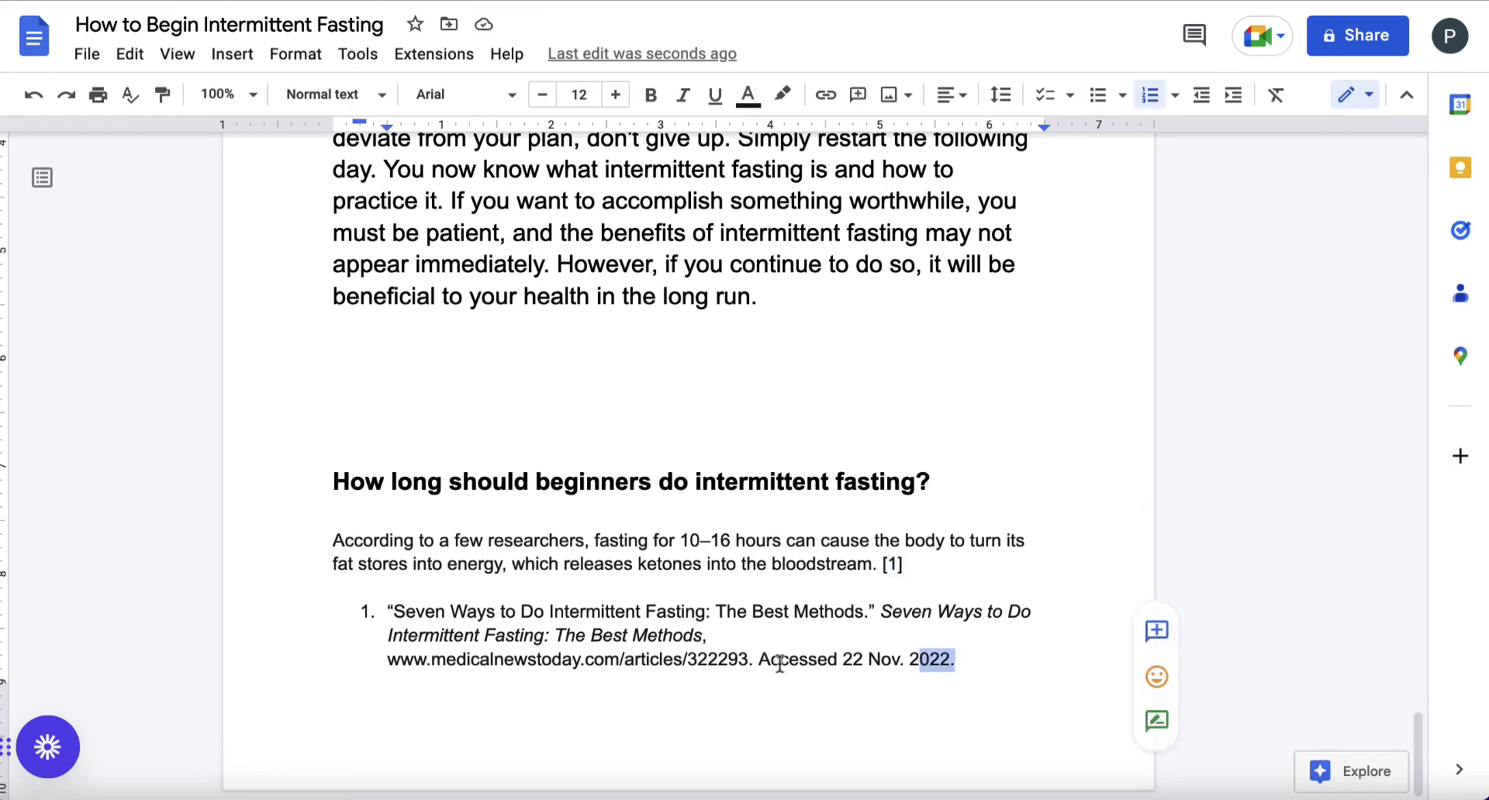
left_click_drag(749, 661, 387, 665)
key("ctrl+c")
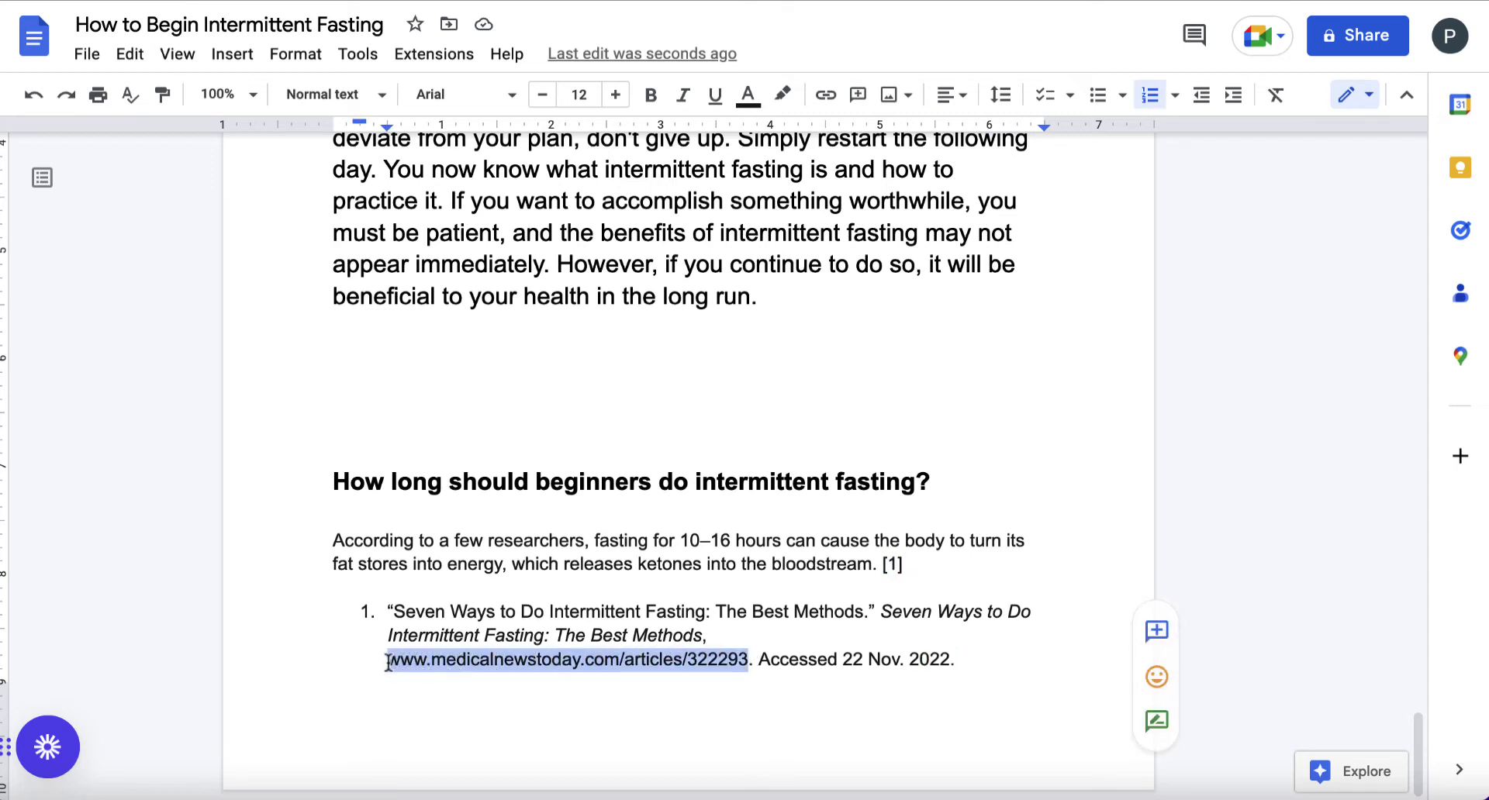
left_click(891, 565)
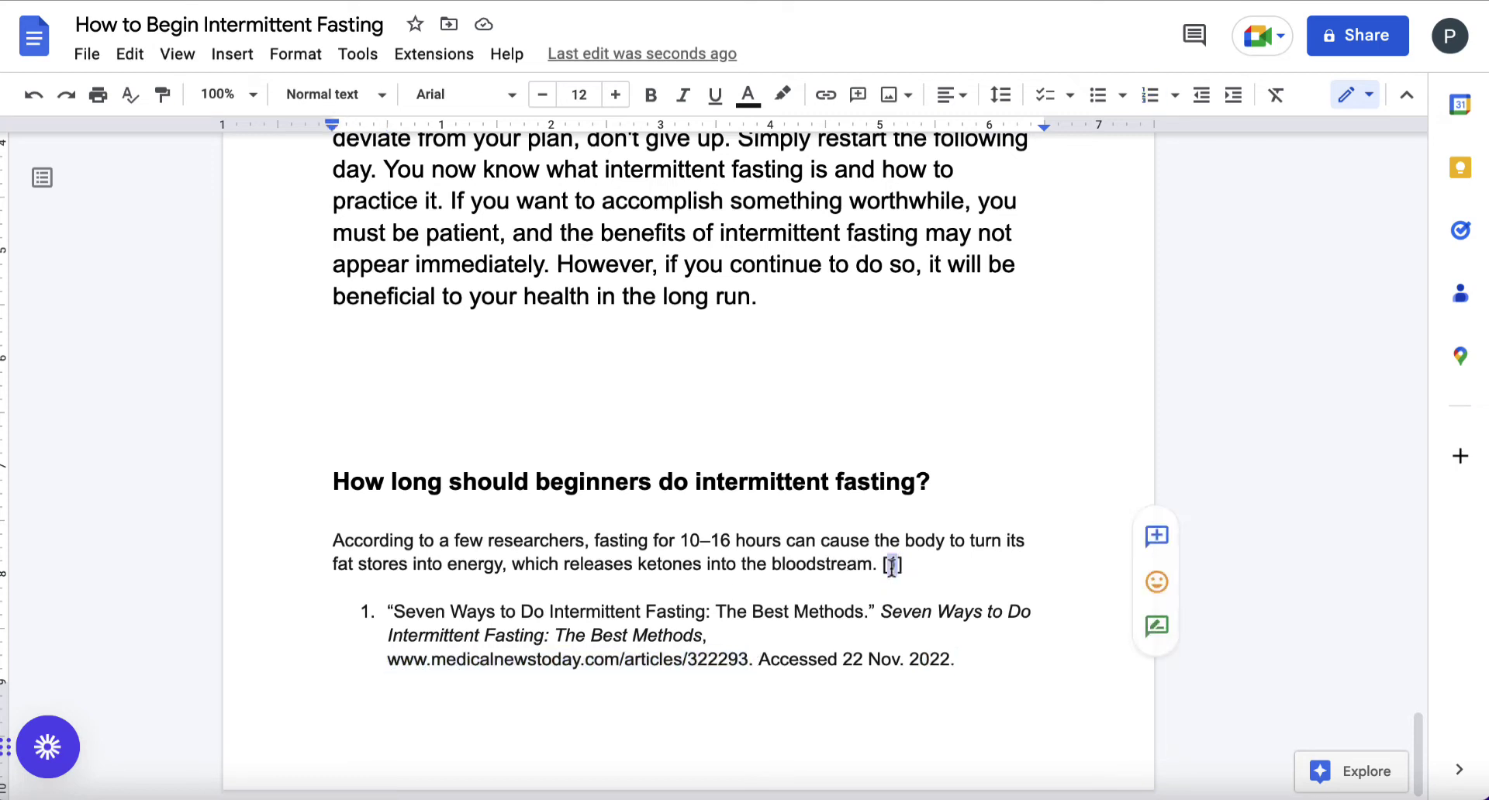
left_click(825, 95)
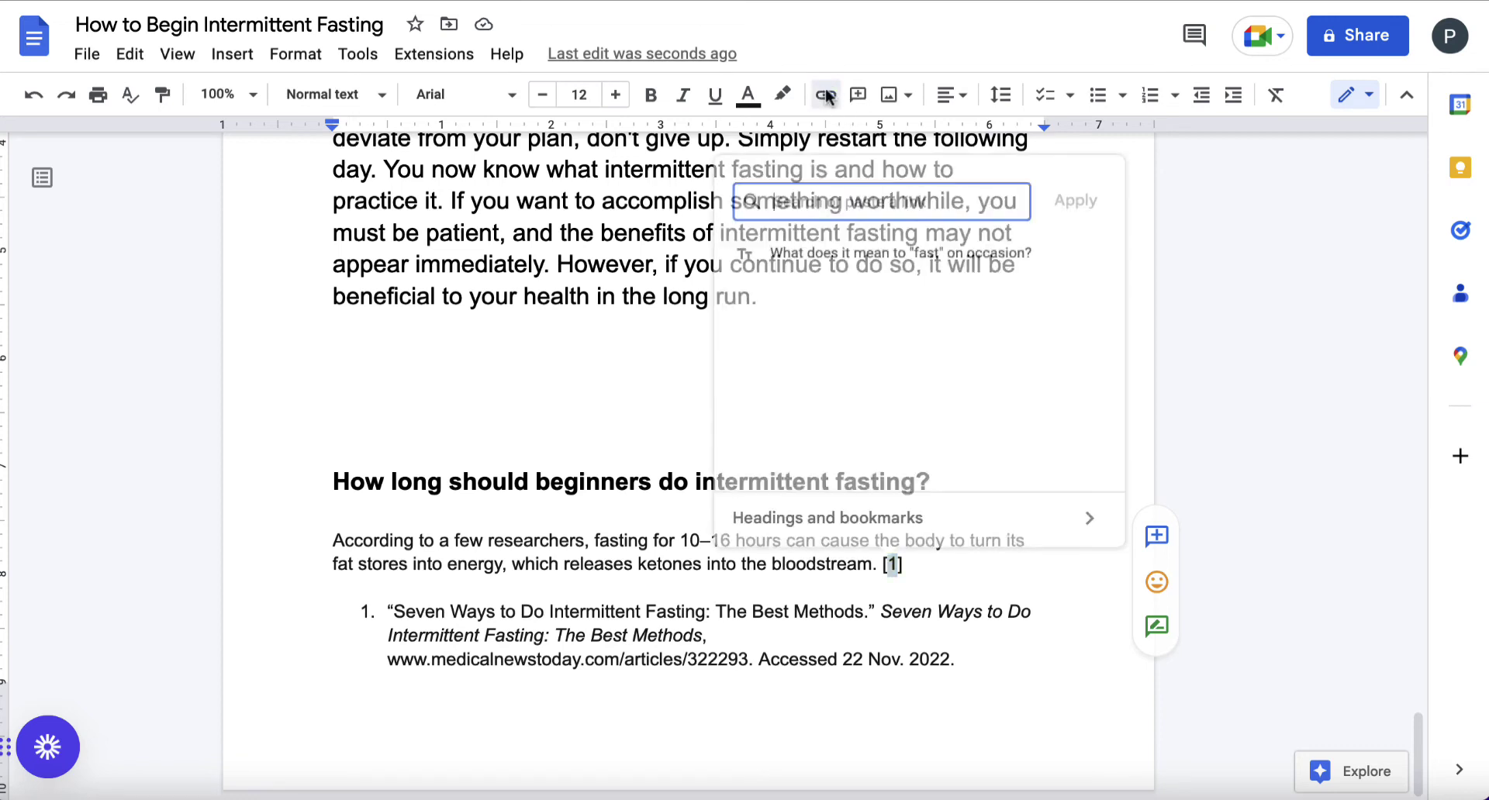
key("ctrl+v")
left_click(1068, 200)
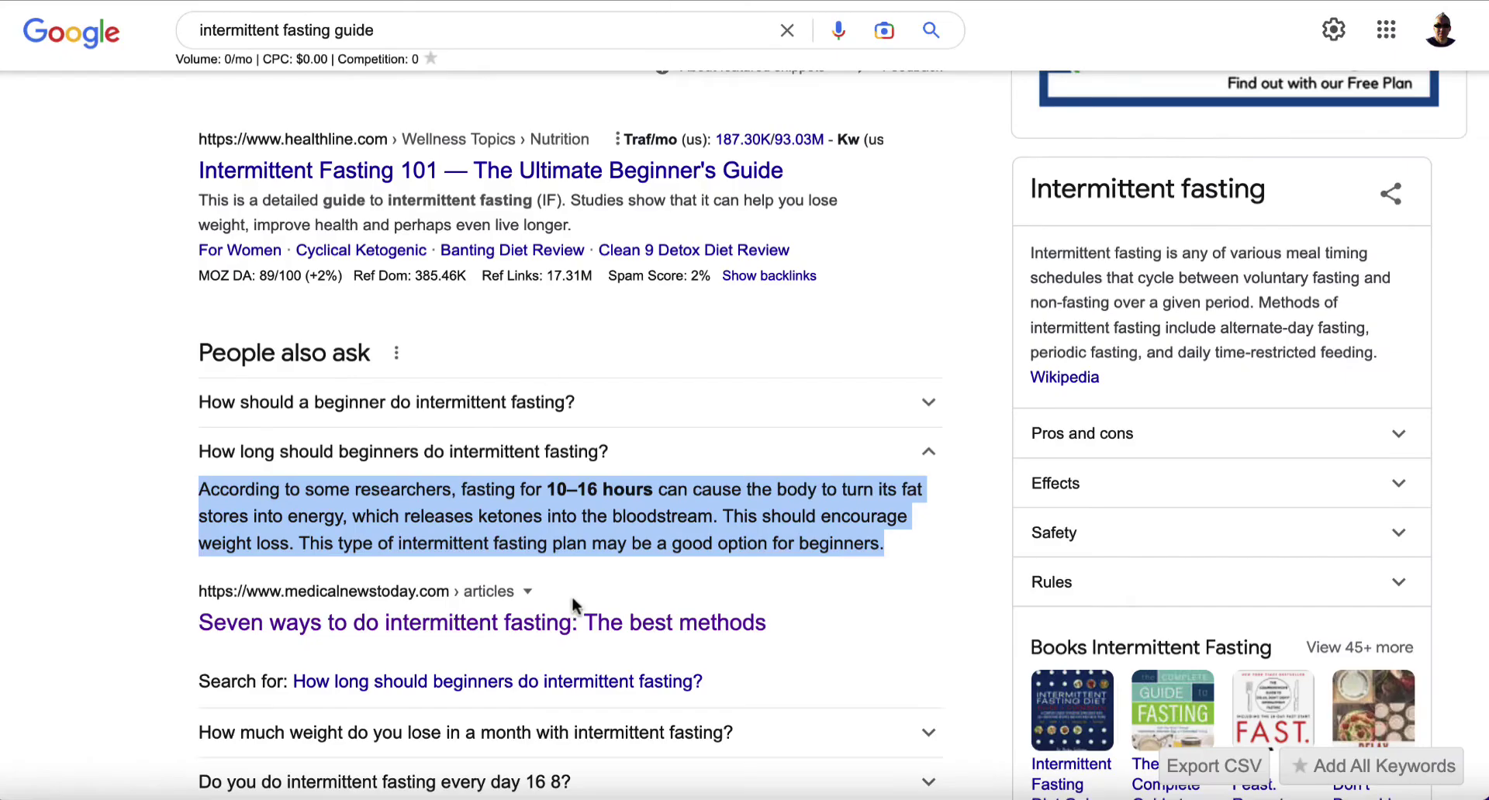
Leave QuillBot and go to Canva's home page by entering 'can' in the address bar
scroll(580, 568, "down", 2)
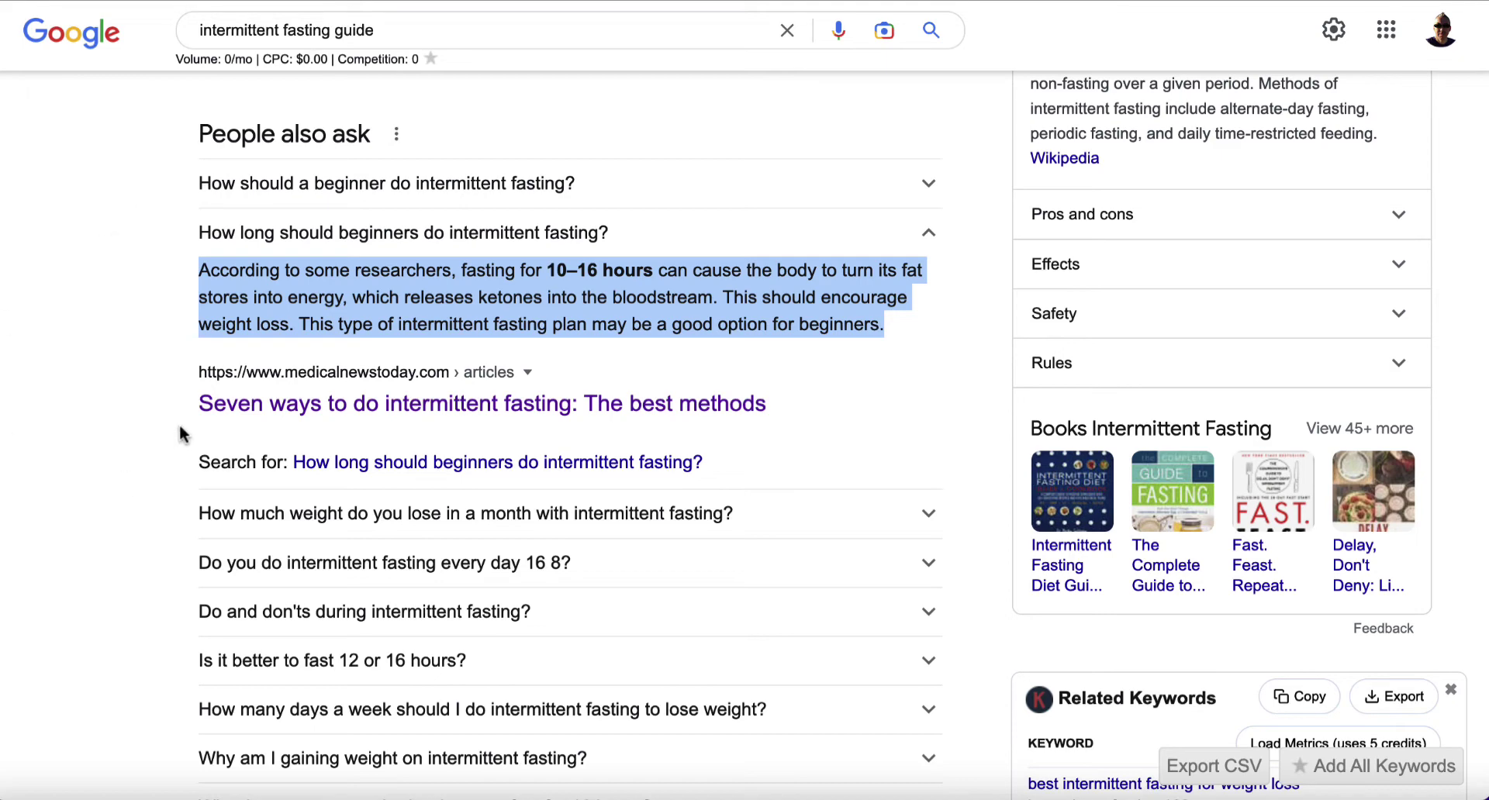
key("super+l")
type("can")
key("Return")
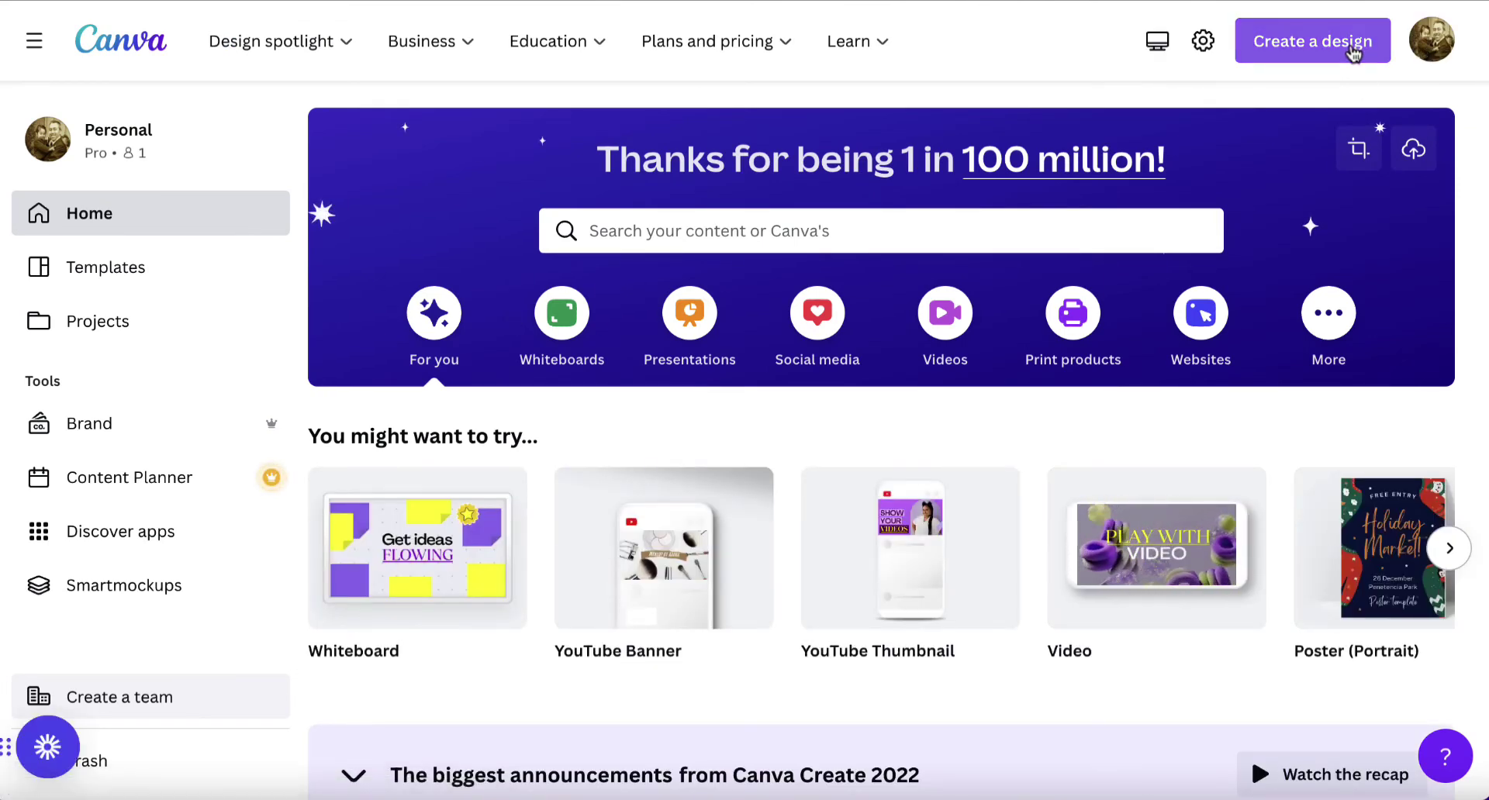
Create a new blank design from the recent 1200 × 700 px custom size
left_click(1335, 51)
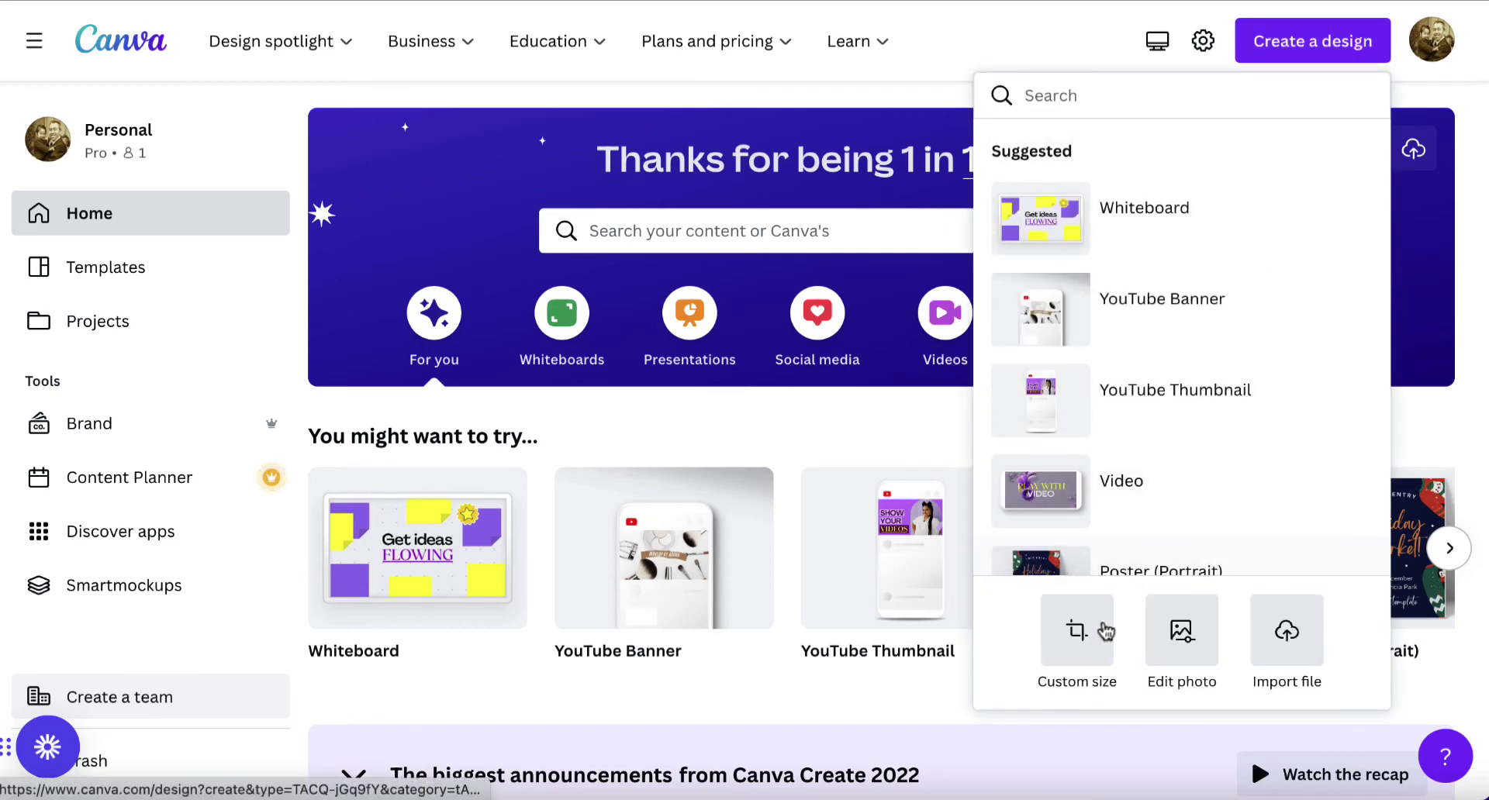
left_click(1074, 630)
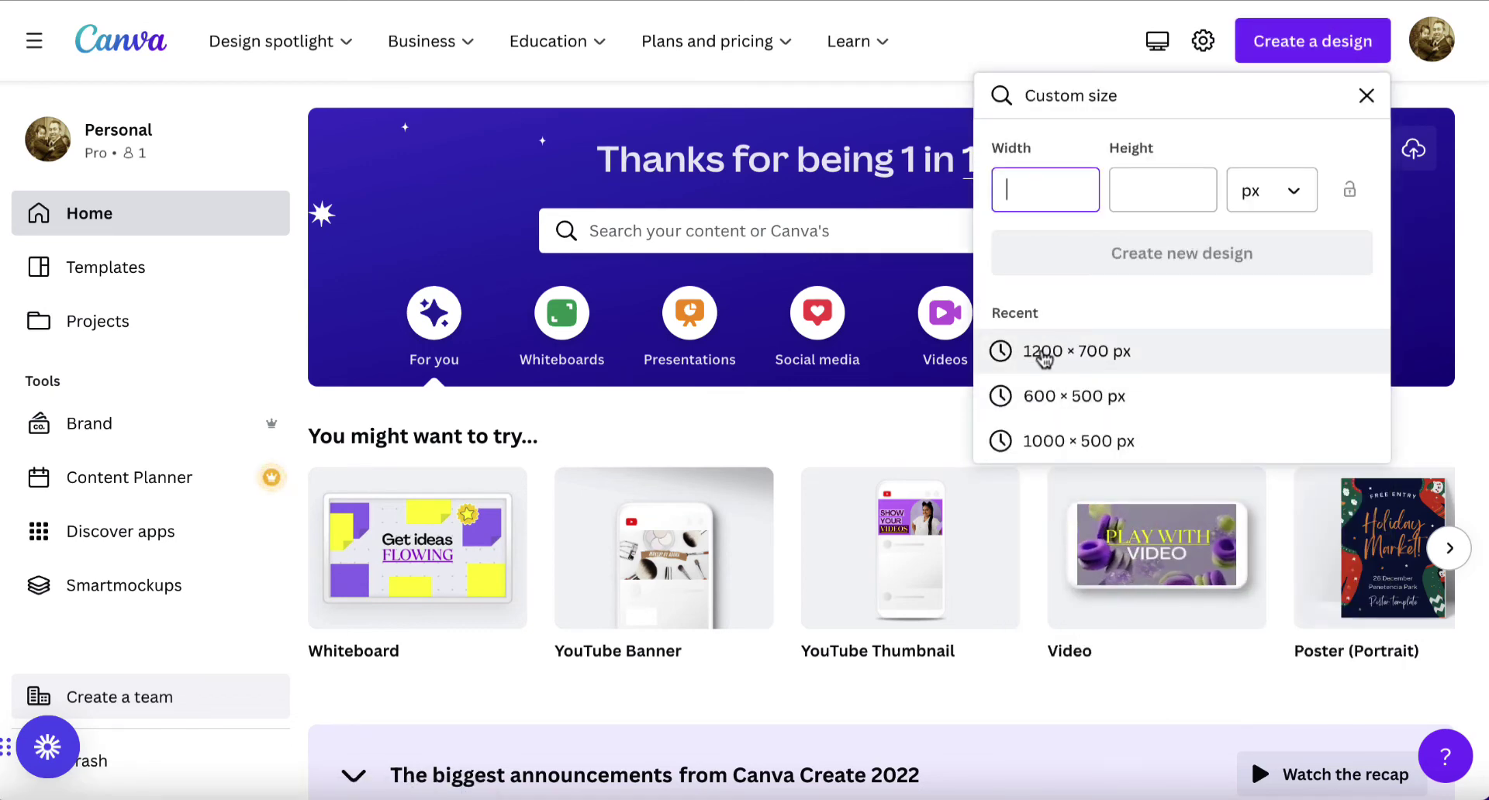
left_click(1053, 355)
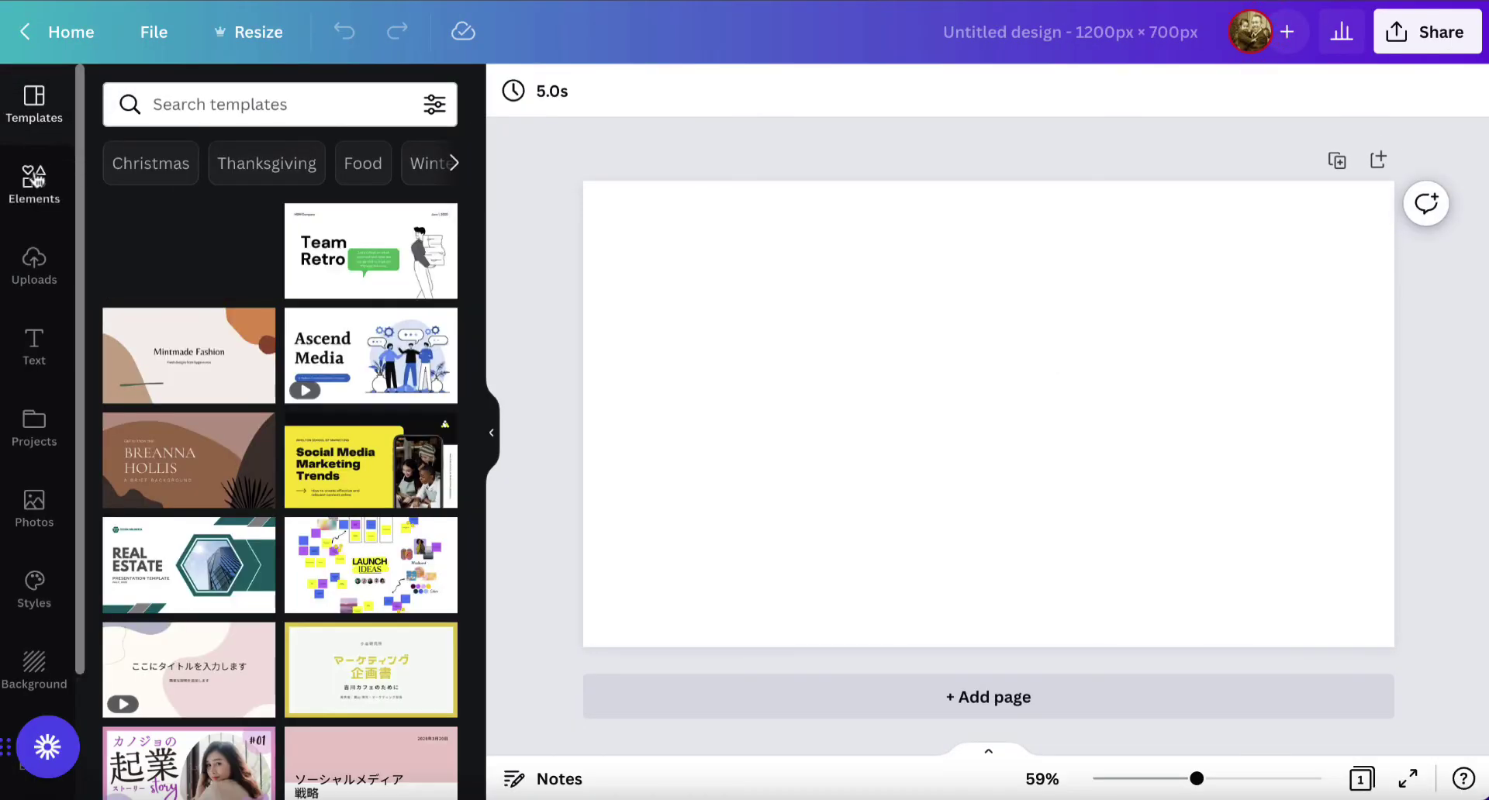
left_click(37, 179)
Search Elements for 'intermittent fasting' and add the yellow clock-and-cutlery photo
left_click(166, 103)
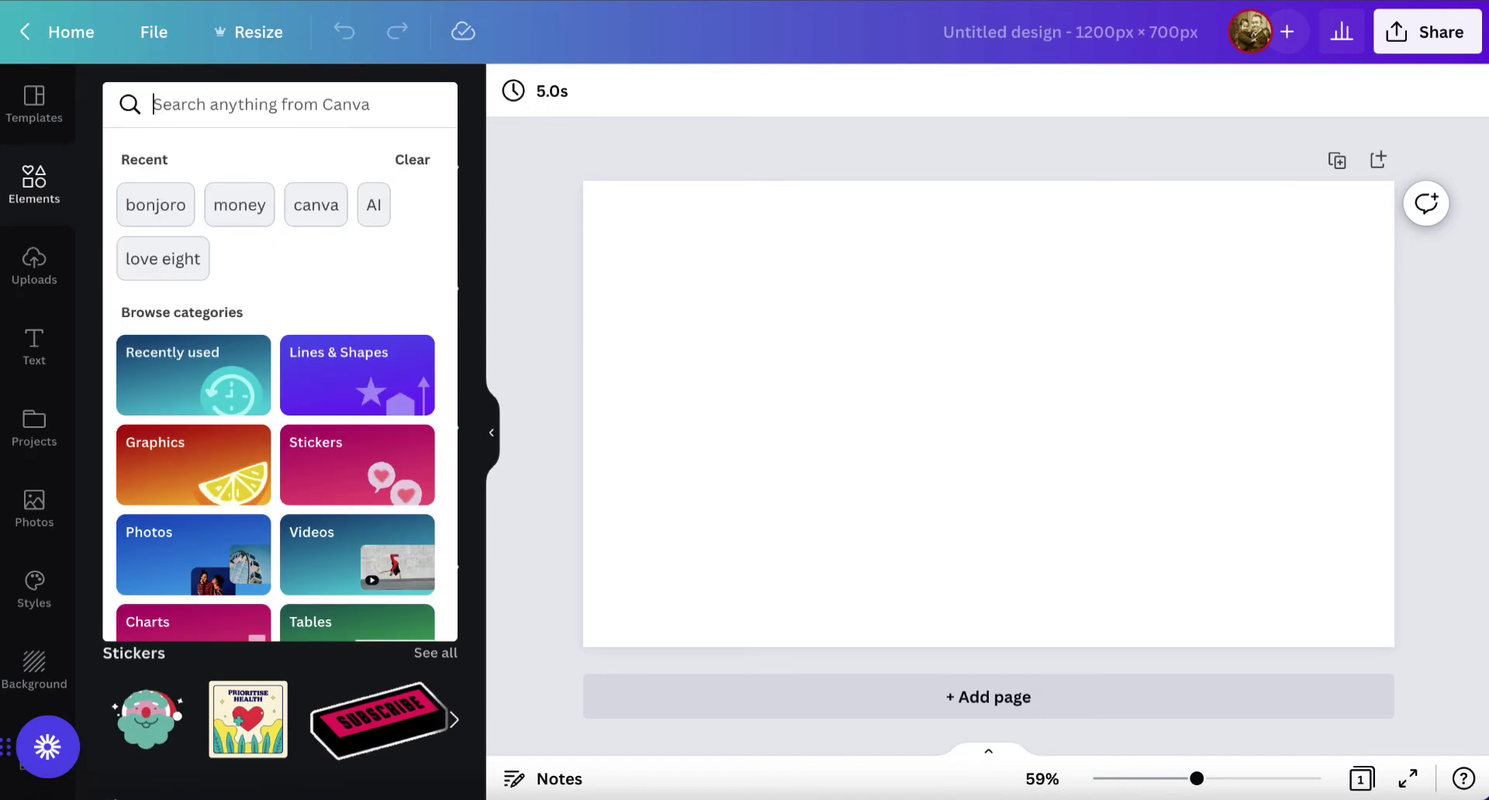
type("intermitt")
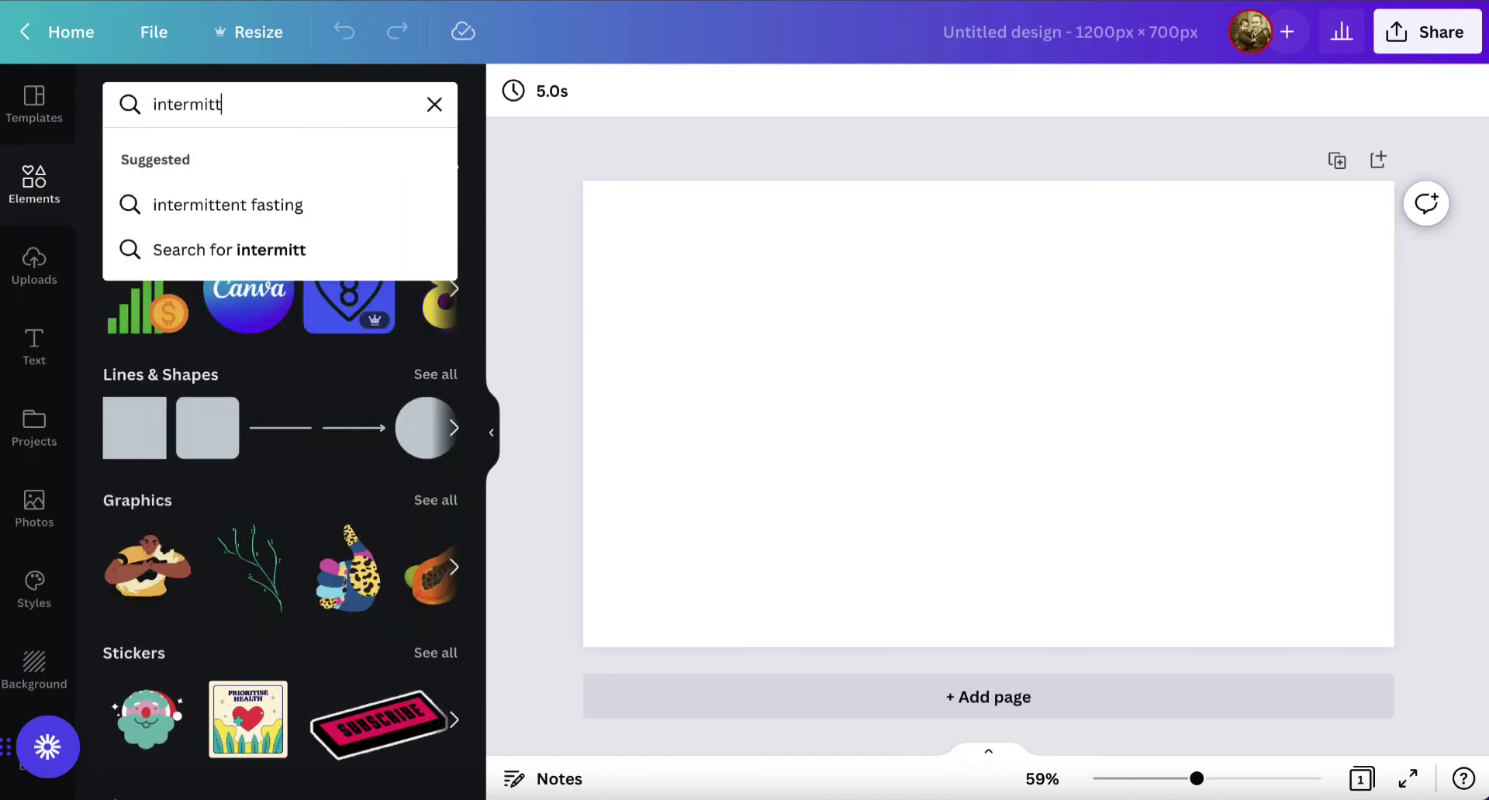
type("en")
key("BackSpace")
key("BackSpace")
left_click(239, 203)
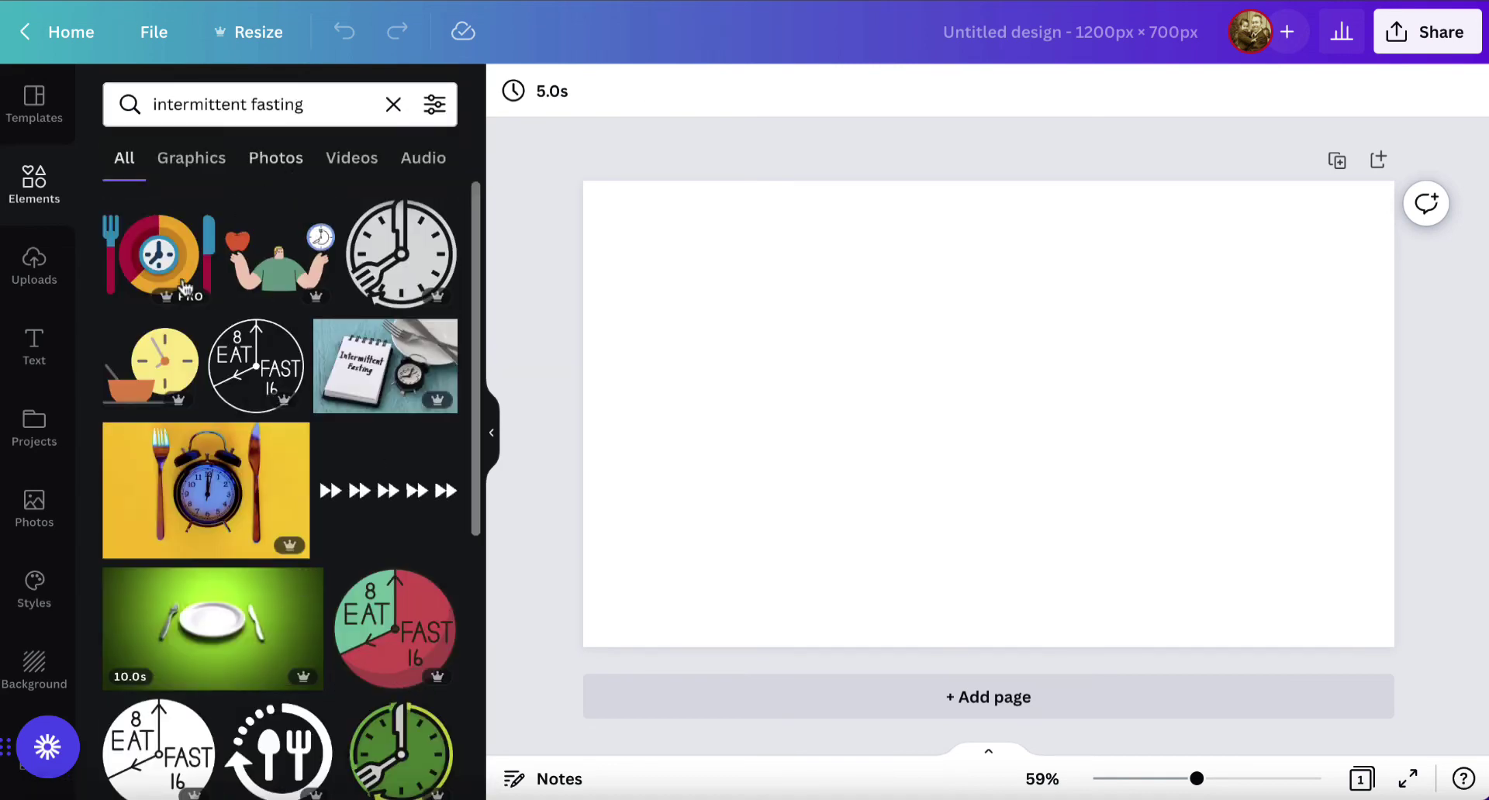
left_click(283, 163)
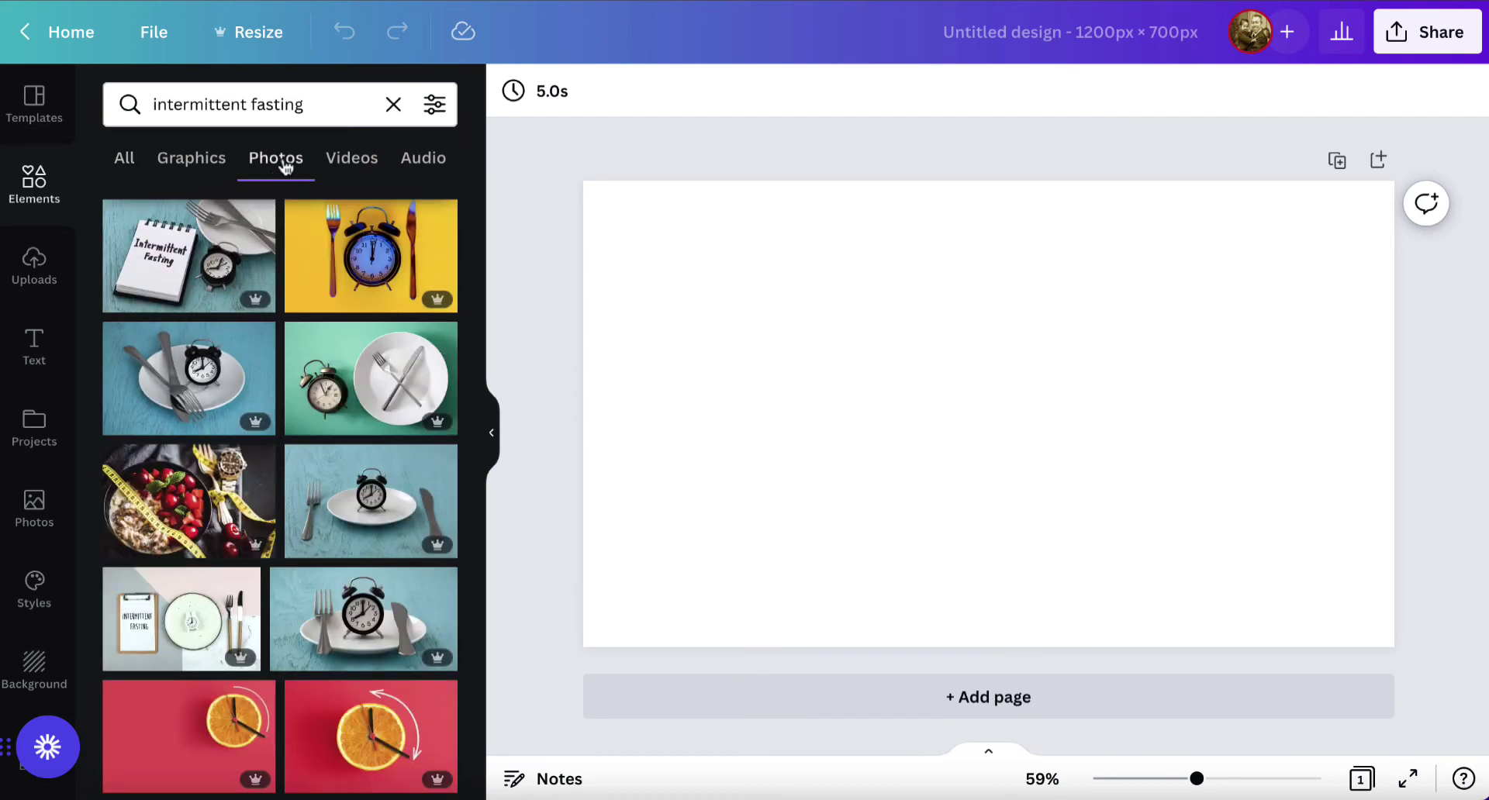
scroll(316, 424, "down", 5)
scroll(316, 424, "up", 5)
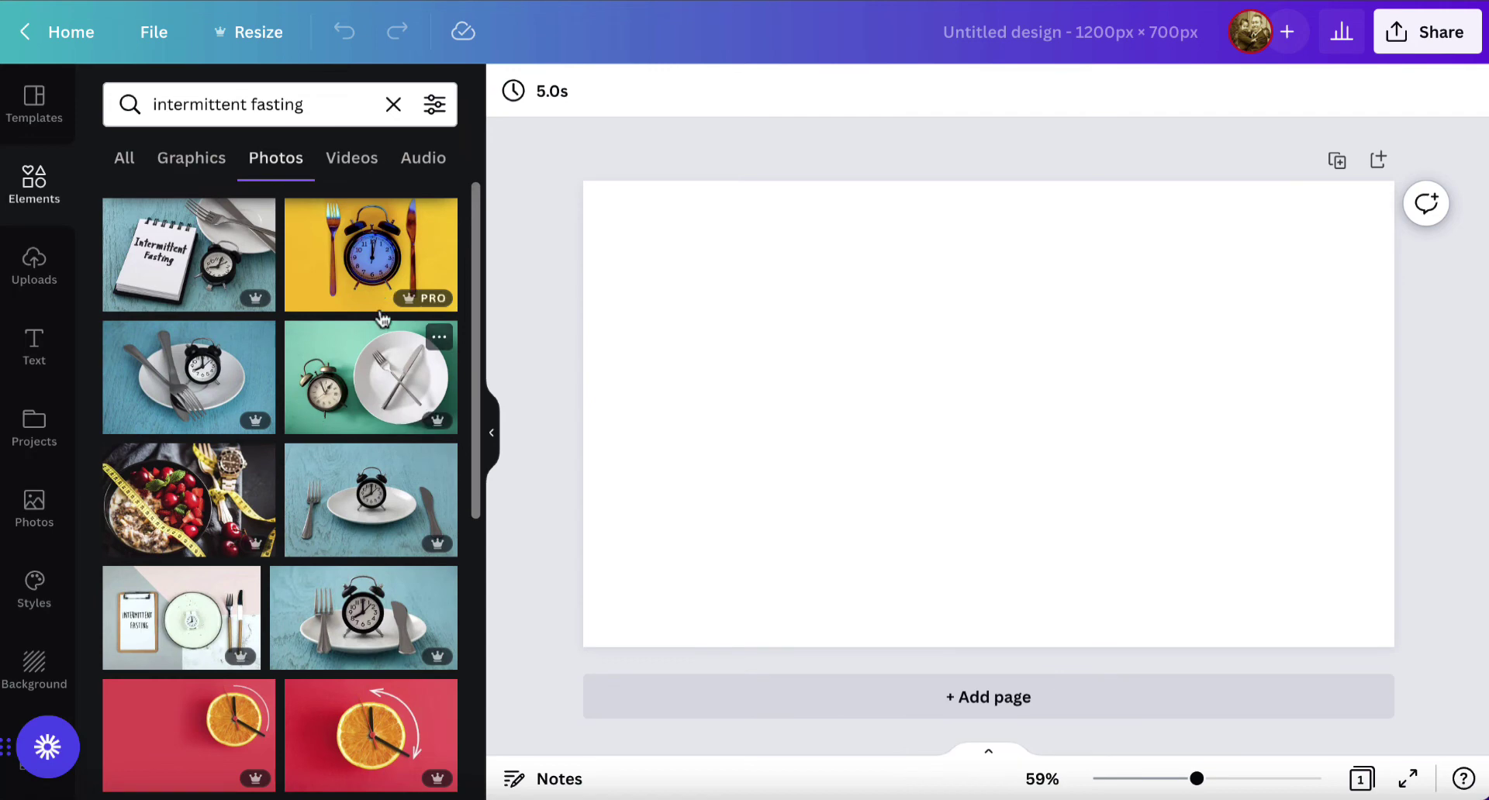
left_click(376, 257)
Move and resize the photo so it covers the entire 1200 × 700 page
left_click_drag(771, 349, 656, 307)
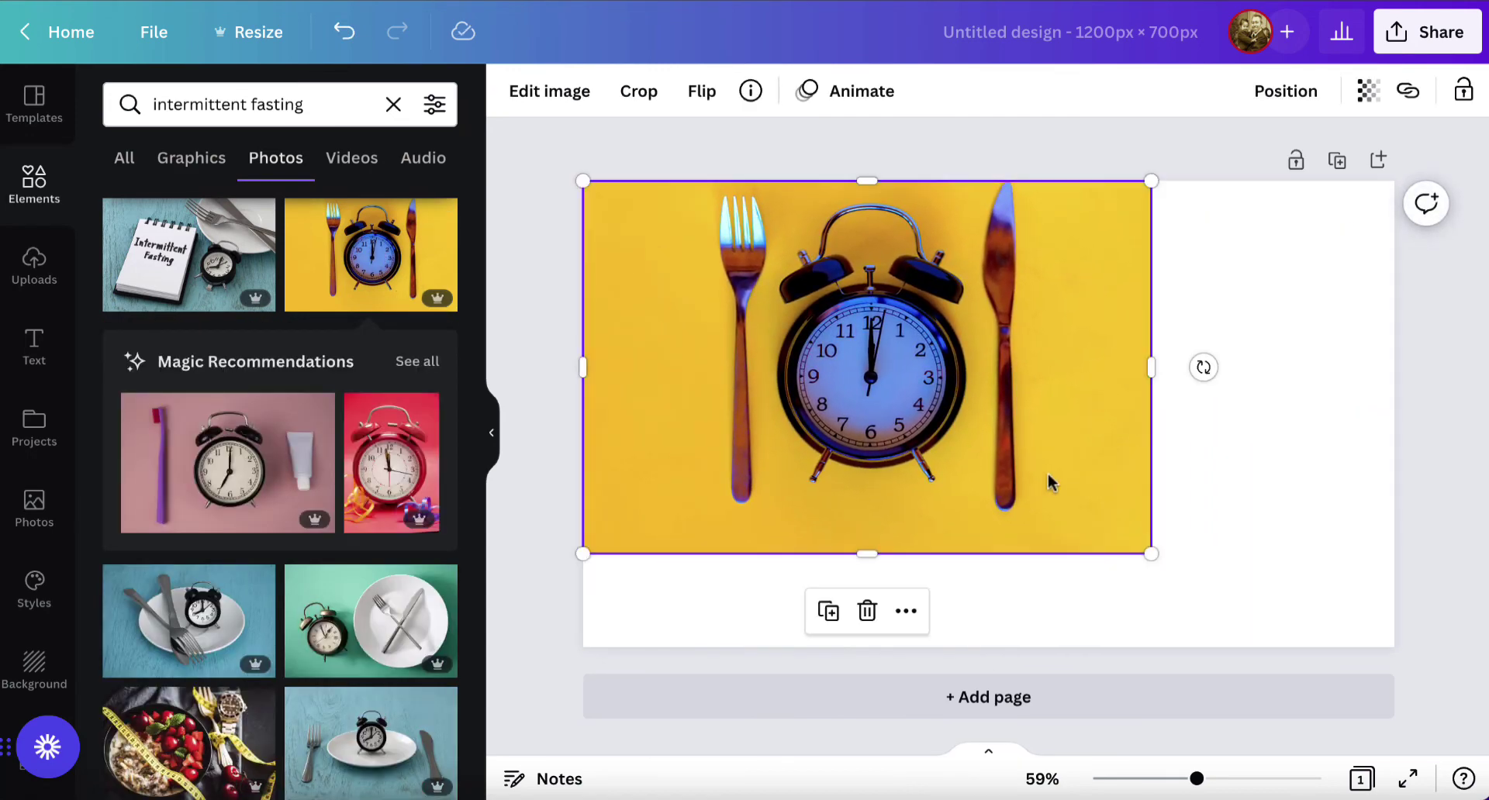
left_click_drag(1153, 553, 1291, 645)
mouse_move(1289, 423)
left_mouse_down()
mouse_move(1356, 423)
mouse_move(1283, 434)
left_mouse_up()
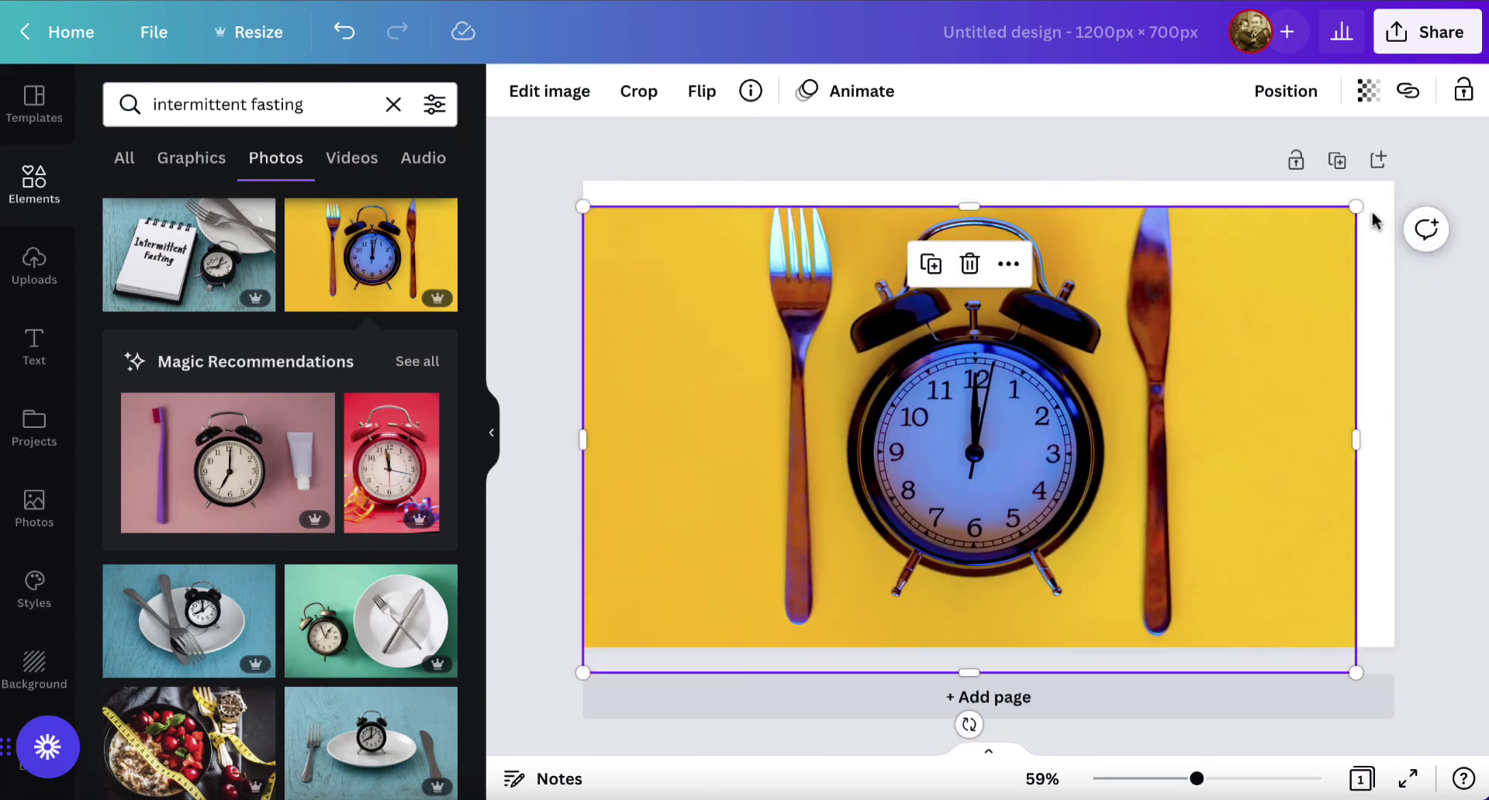
left_click_drag(1356, 207, 1392, 181)
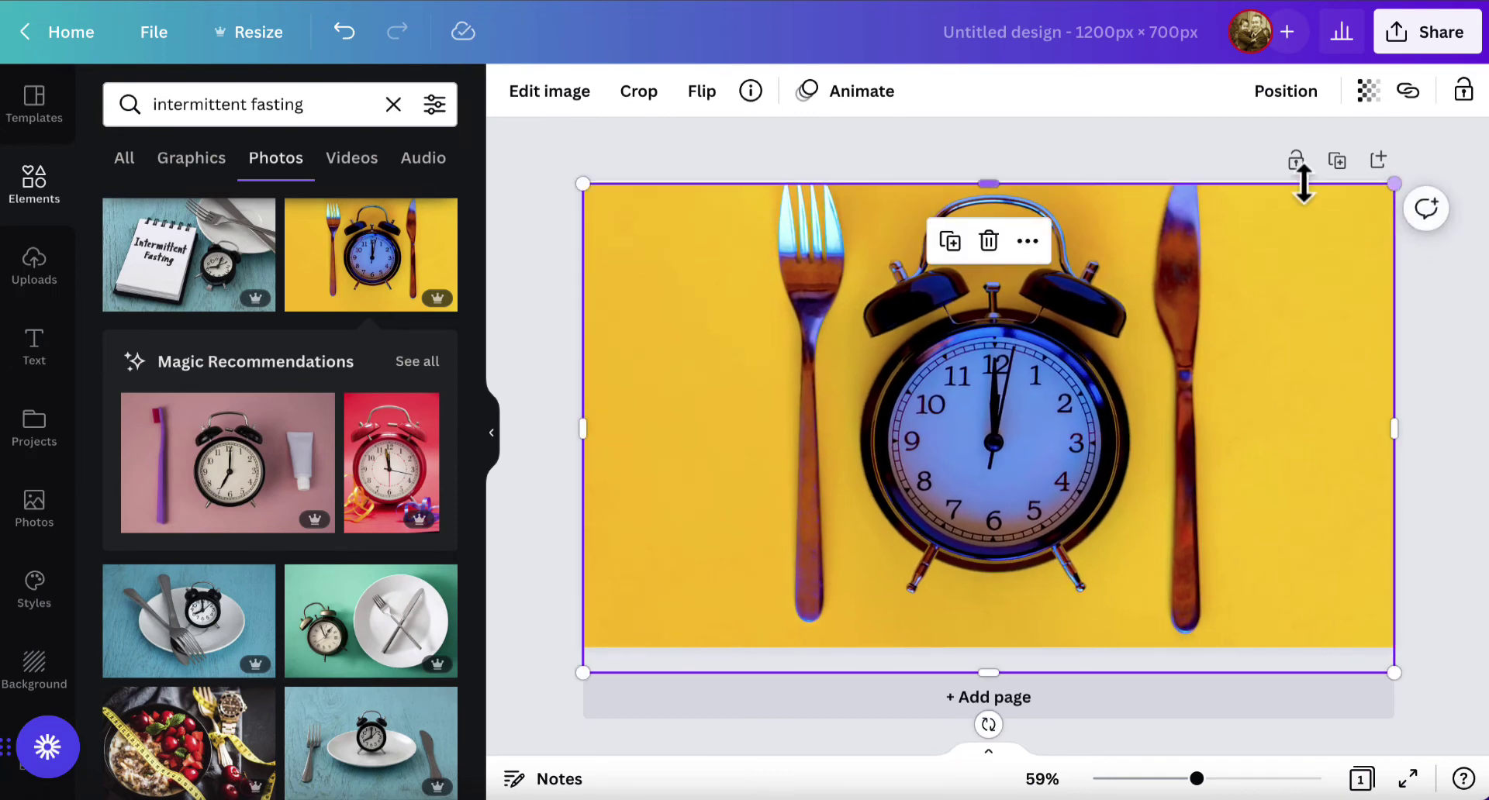
left_click_drag(1263, 173, 1263, 178)
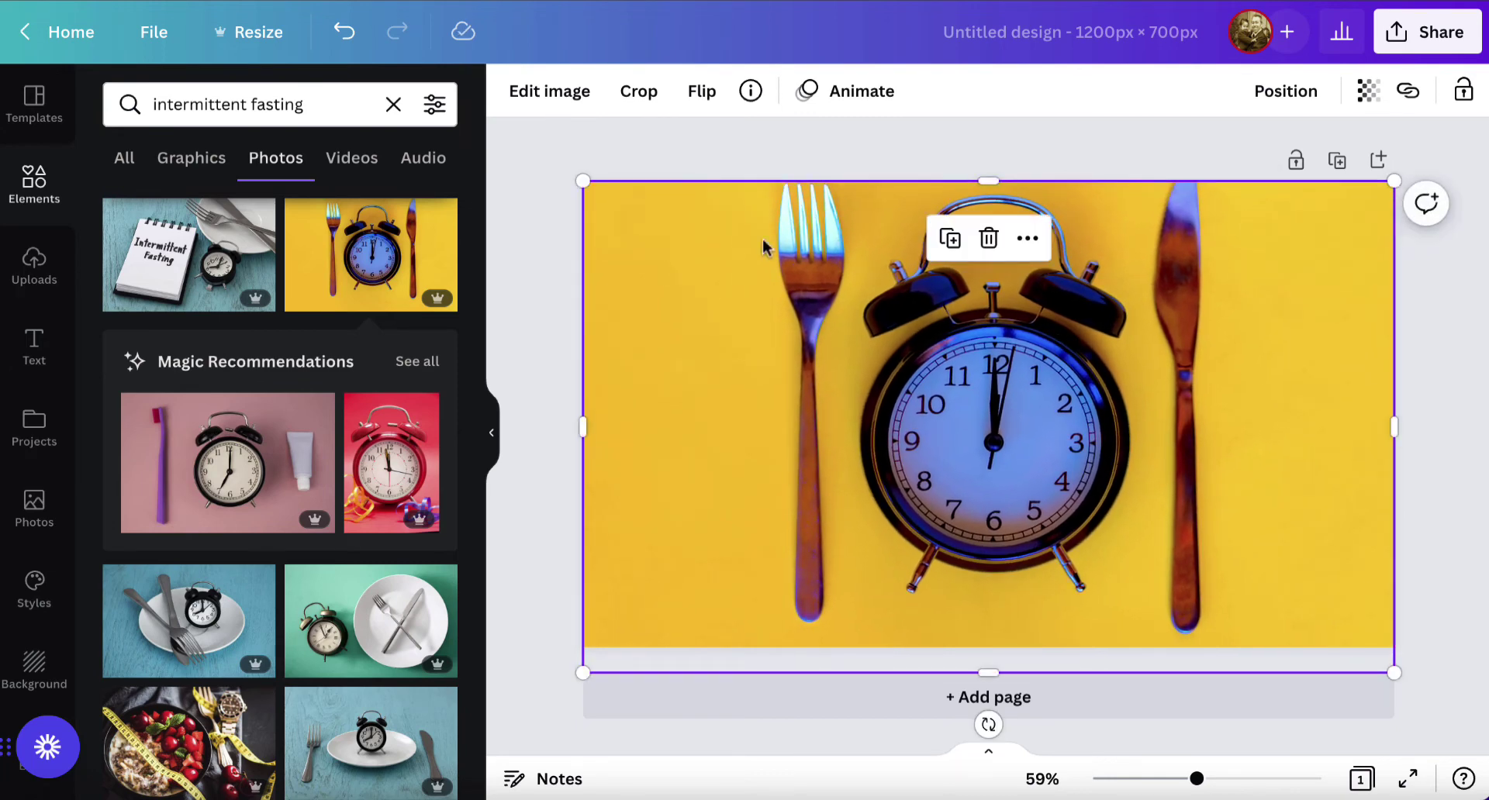
Try the red EAT/FAST graphic in the lower-left corner, then delete it
left_click(190, 158)
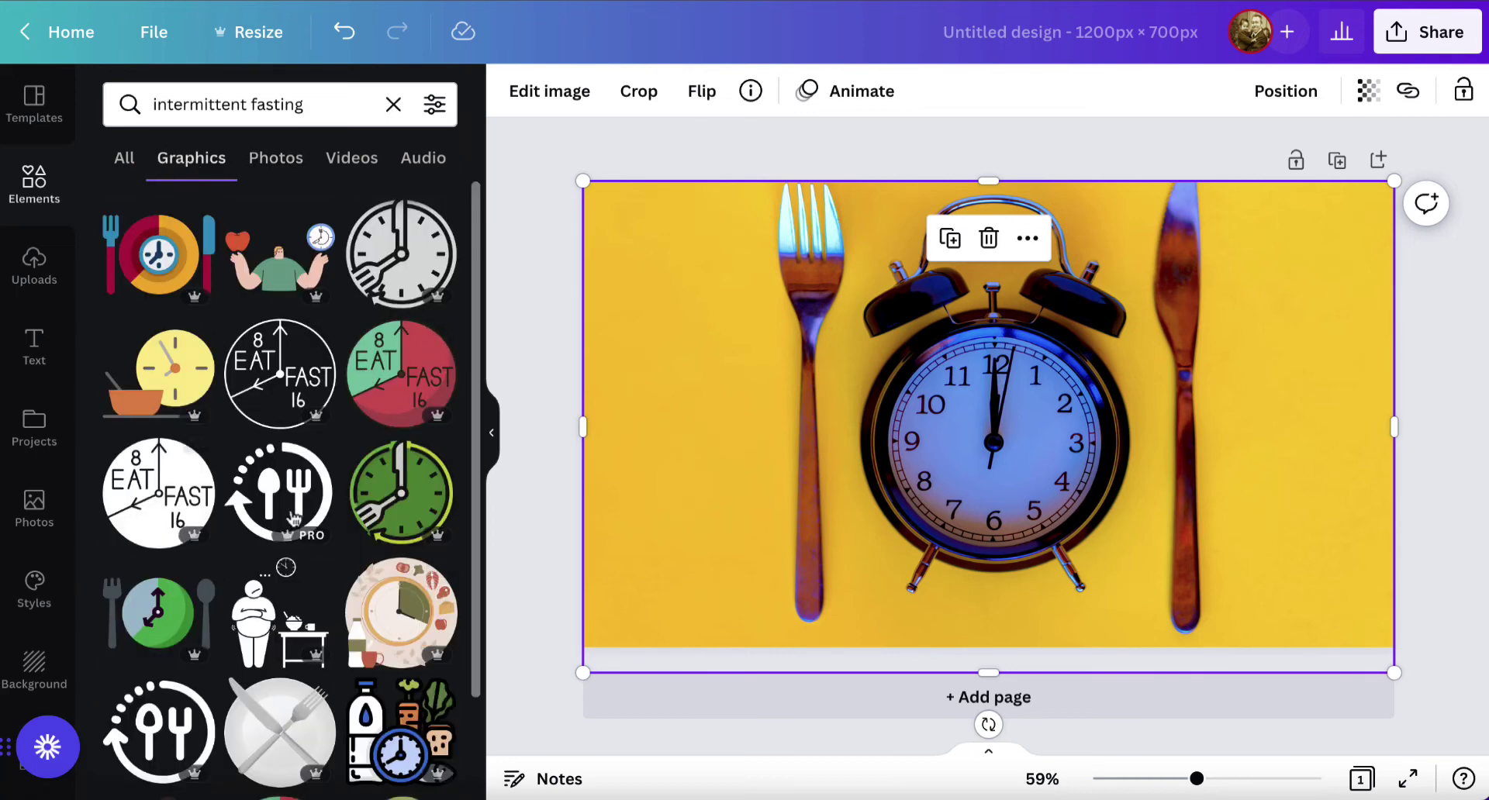
left_click(401, 375)
left_click_drag(988, 389, 692, 499)
left_click(678, 357)
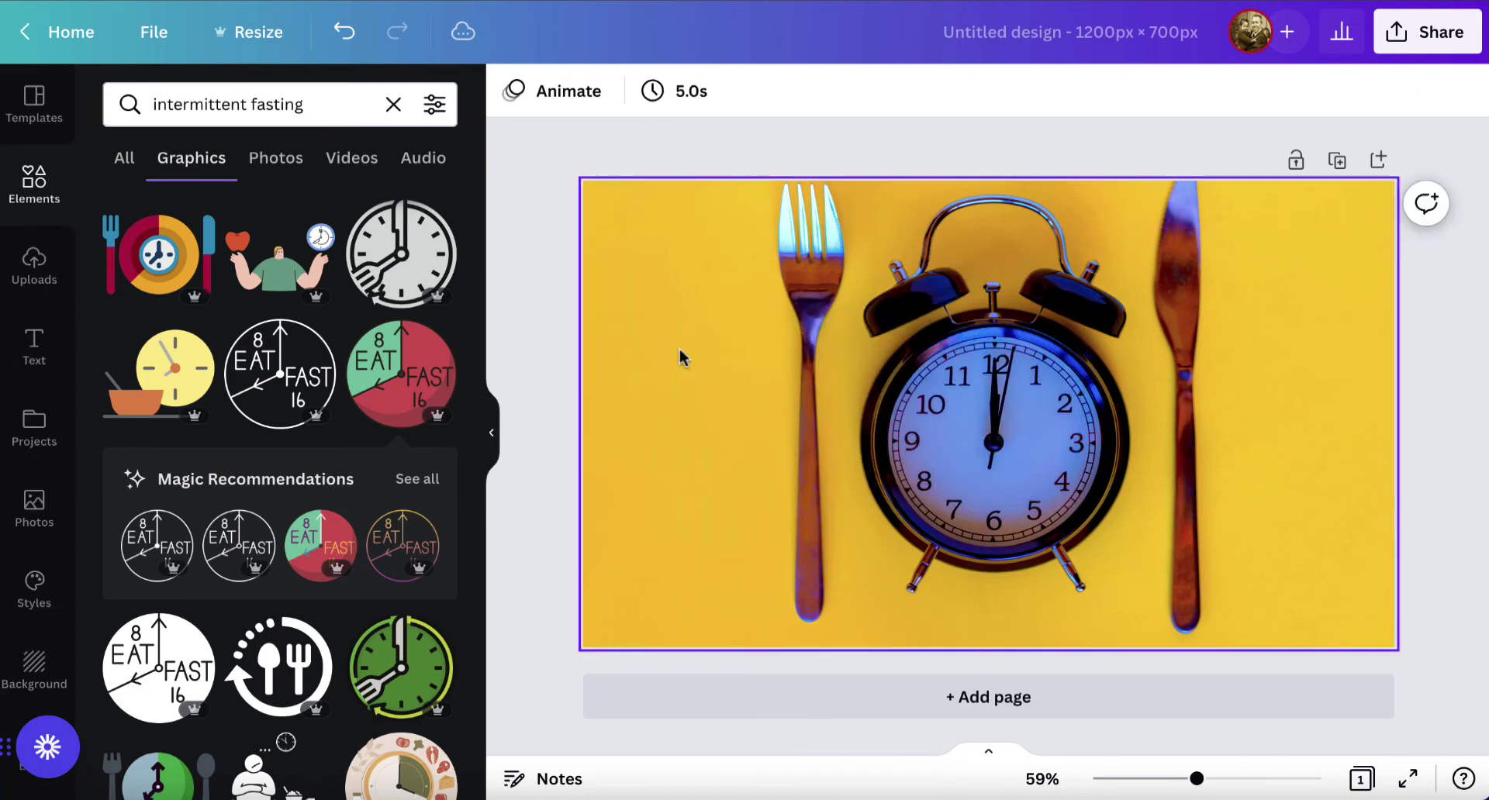
Try the green clock-with-fork graphic in the lower left, then delete it
scroll(385, 518, "down", 1)
left_click(386, 518)
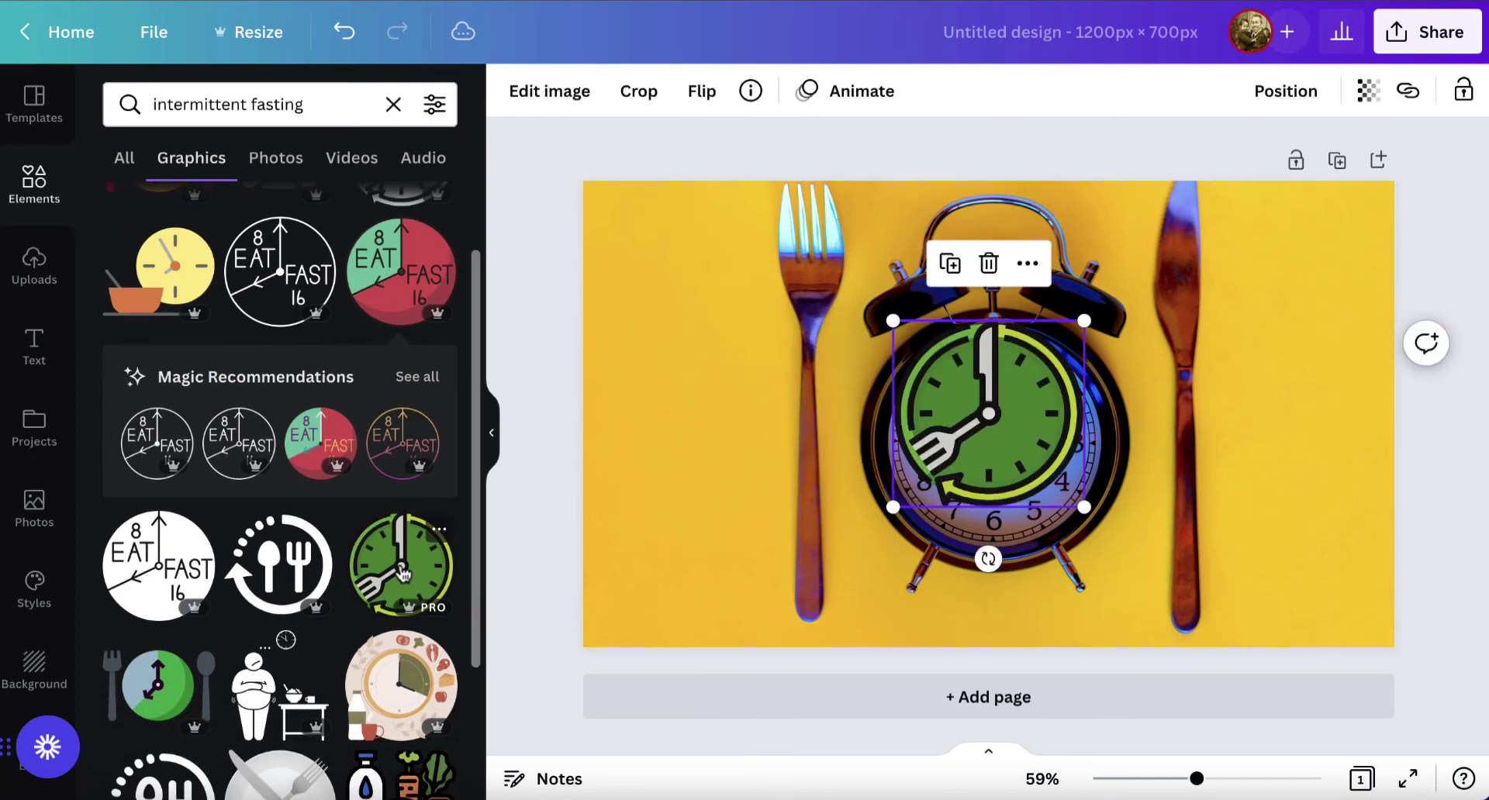
left_click_drag(969, 422, 655, 530)
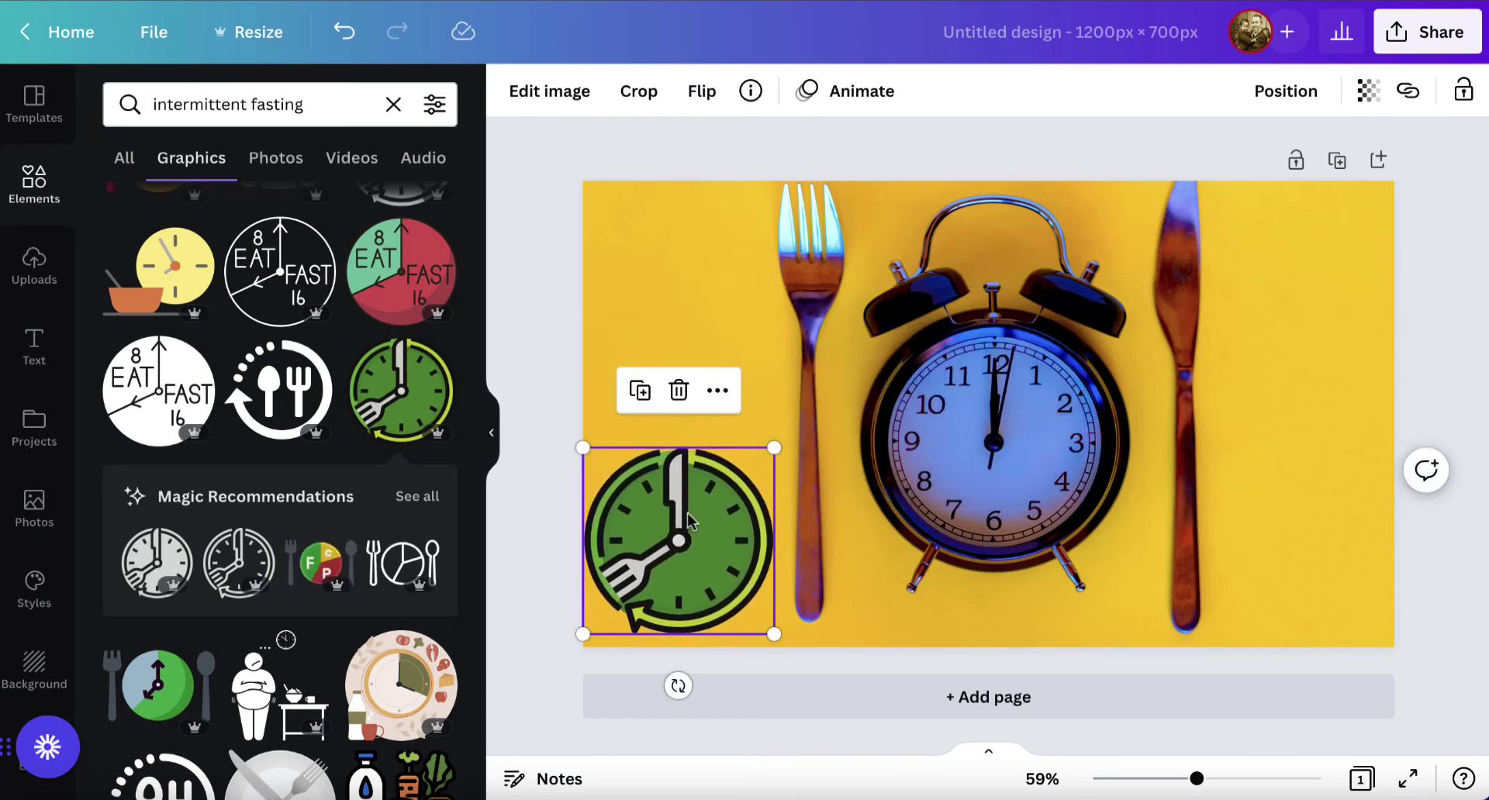
key("Delete")
left_click(35, 345)
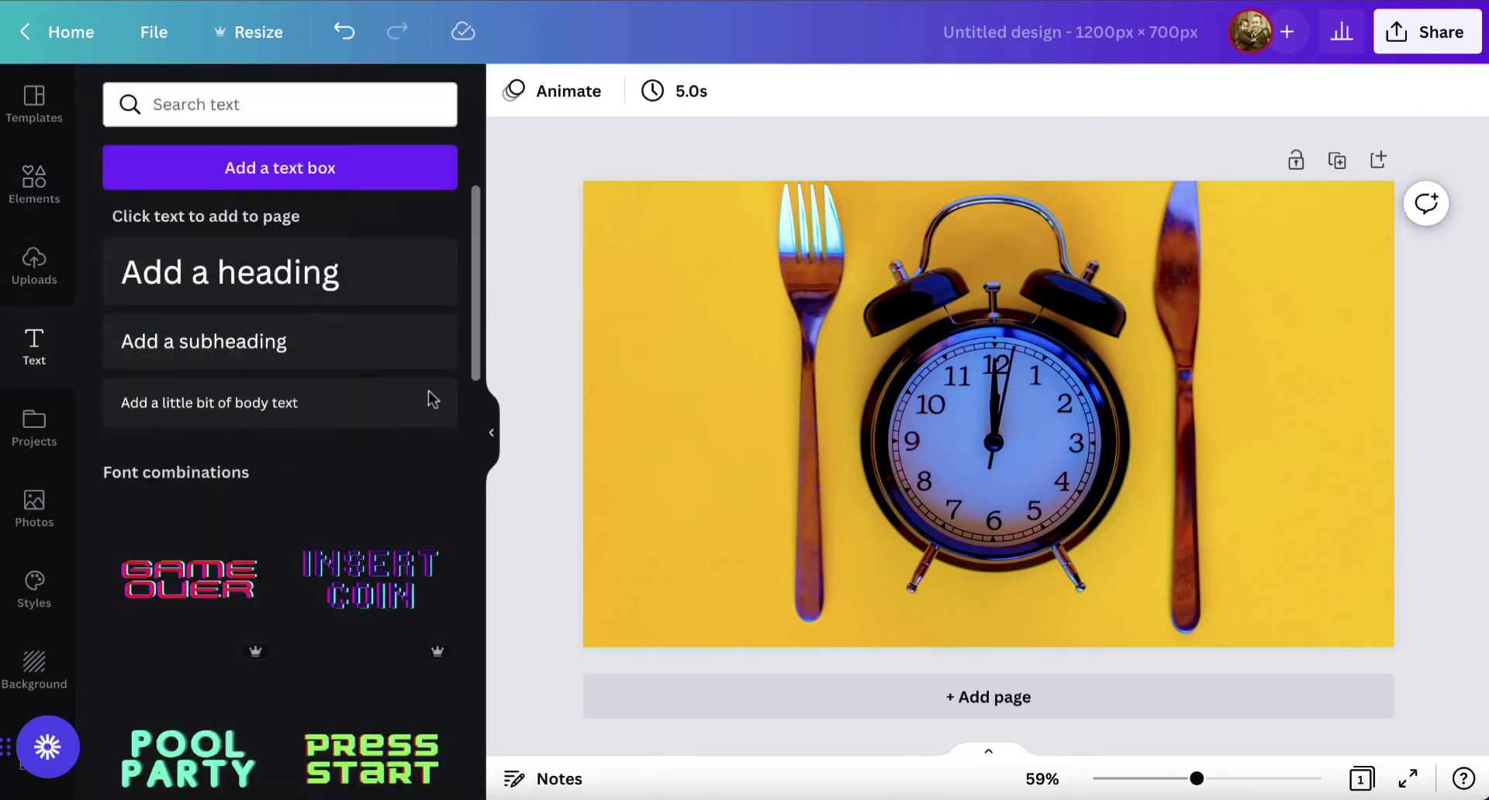
Add an 'Intermittent Fasting' heading and move it to the banner's bottom
left_click(304, 279)
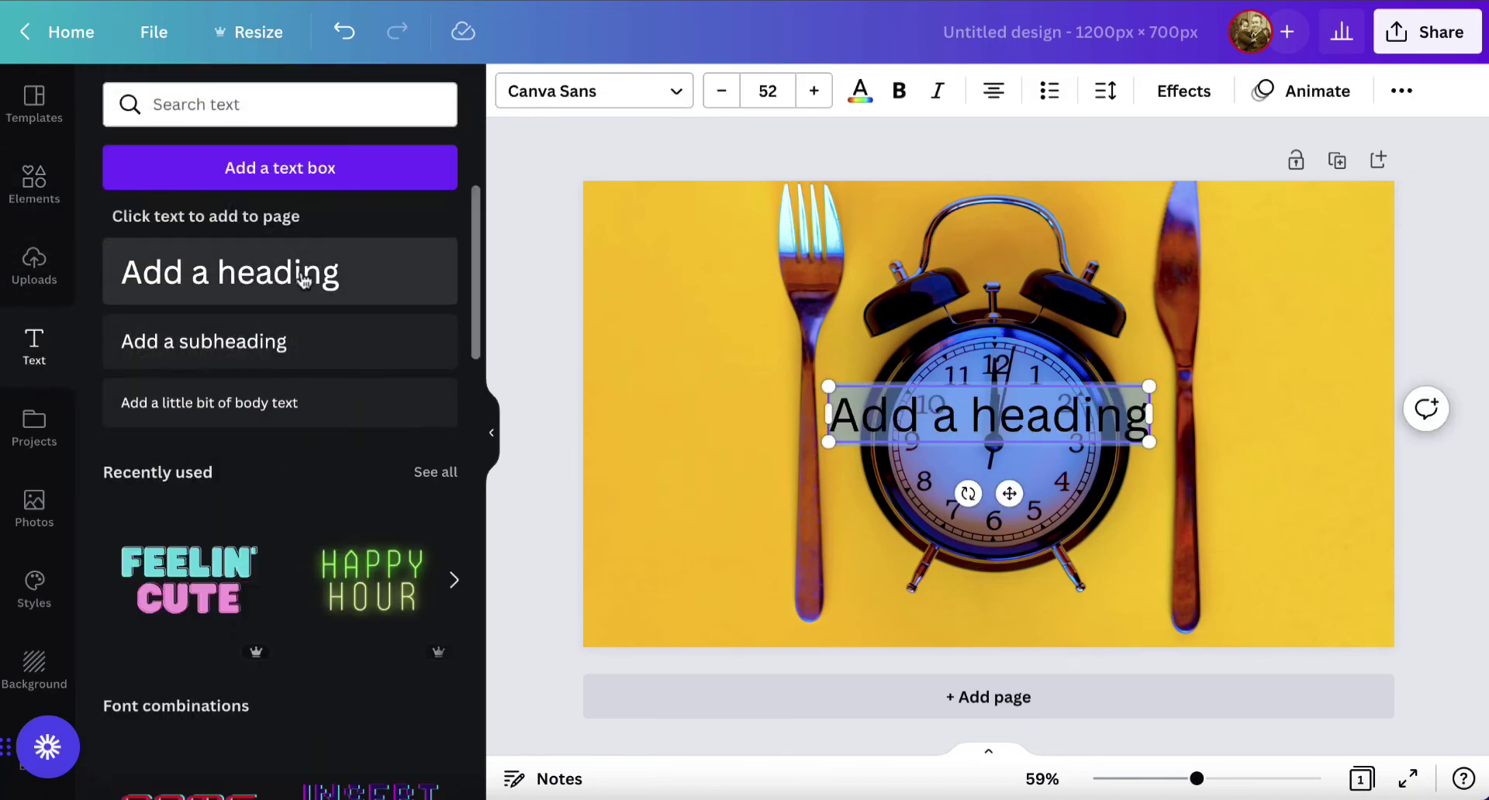
type("Inter")
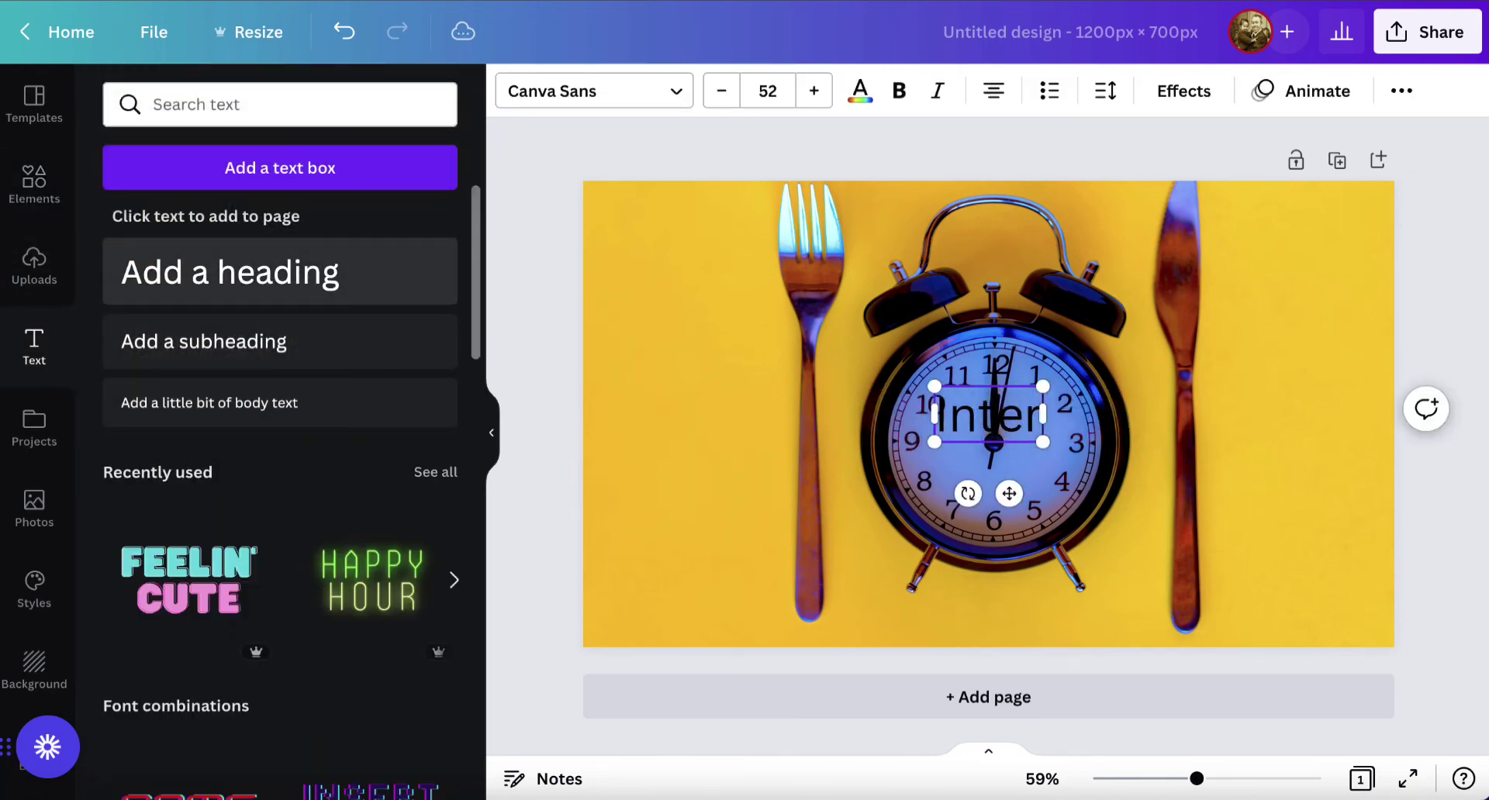
type("mittent Fasting")
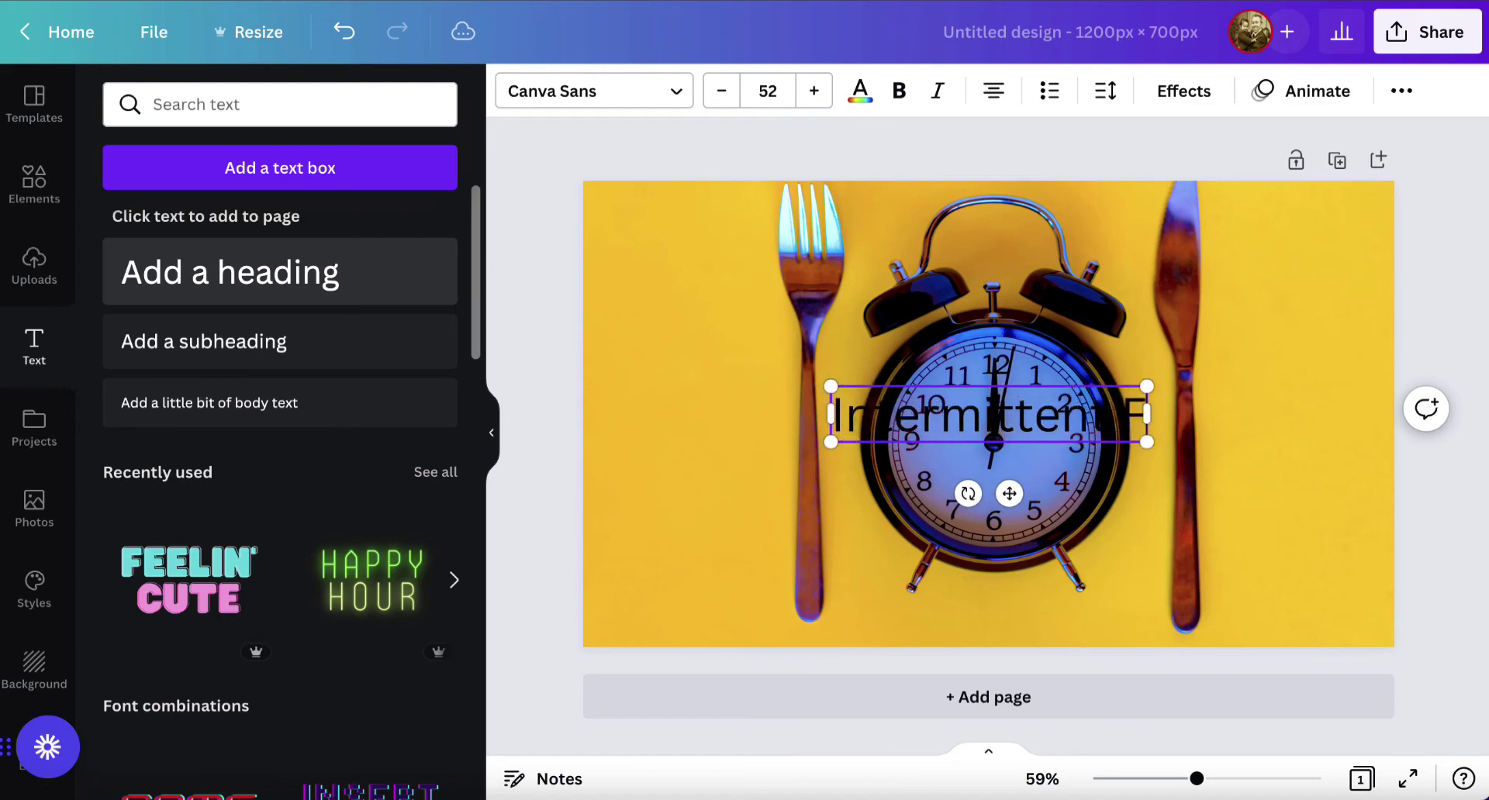
left_click(1374, 354)
left_click_drag(1056, 414, 1060, 601)
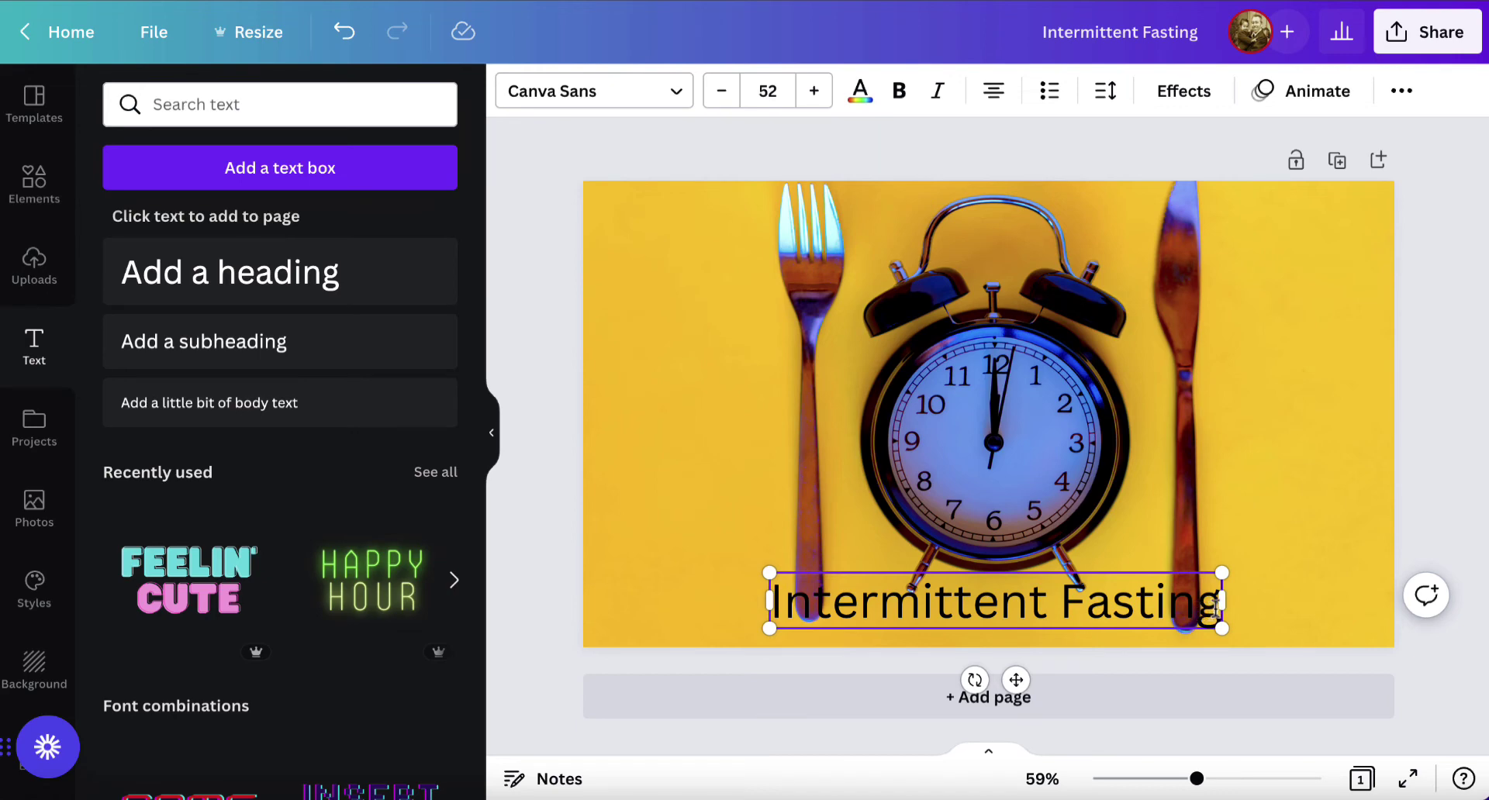
Make the heading bold Gagalin and raise its size to 65
left_click_drag(1219, 606, 775, 607)
left_click(898, 91)
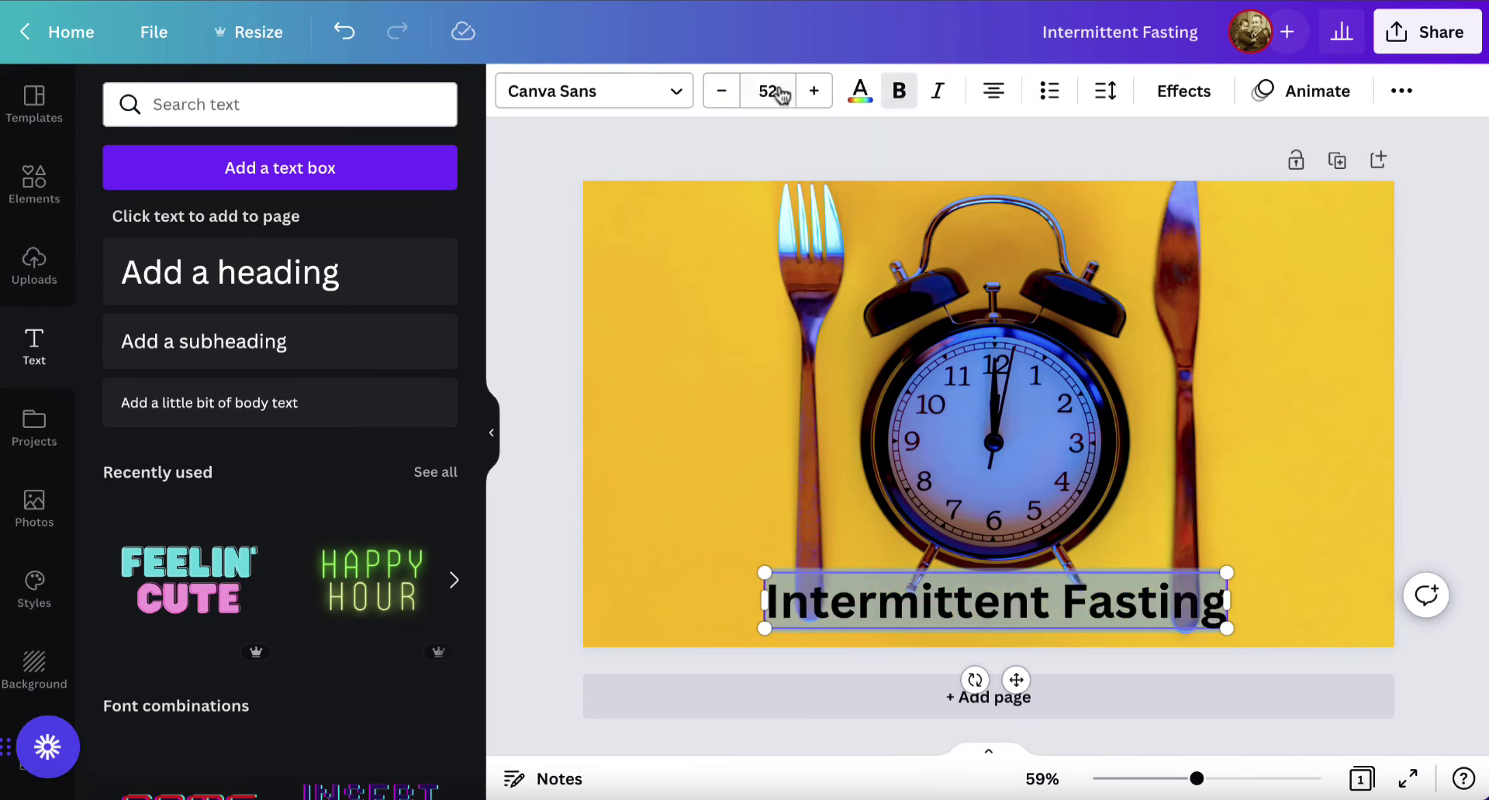
left_click(617, 90)
left_click(197, 262)
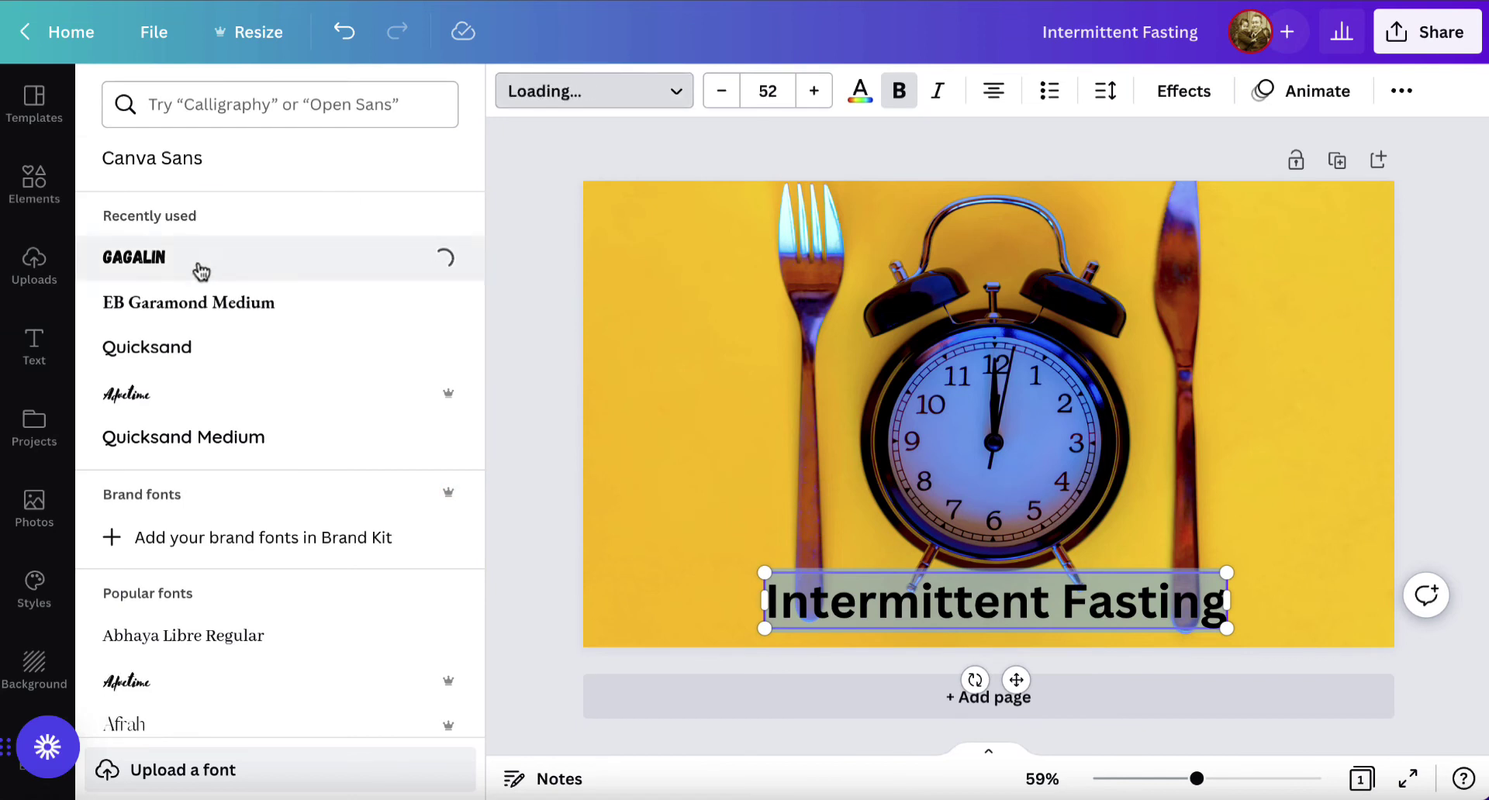
left_click(814, 91)
left_click(814, 91)
left_click(814, 90)
left_click(814, 90)
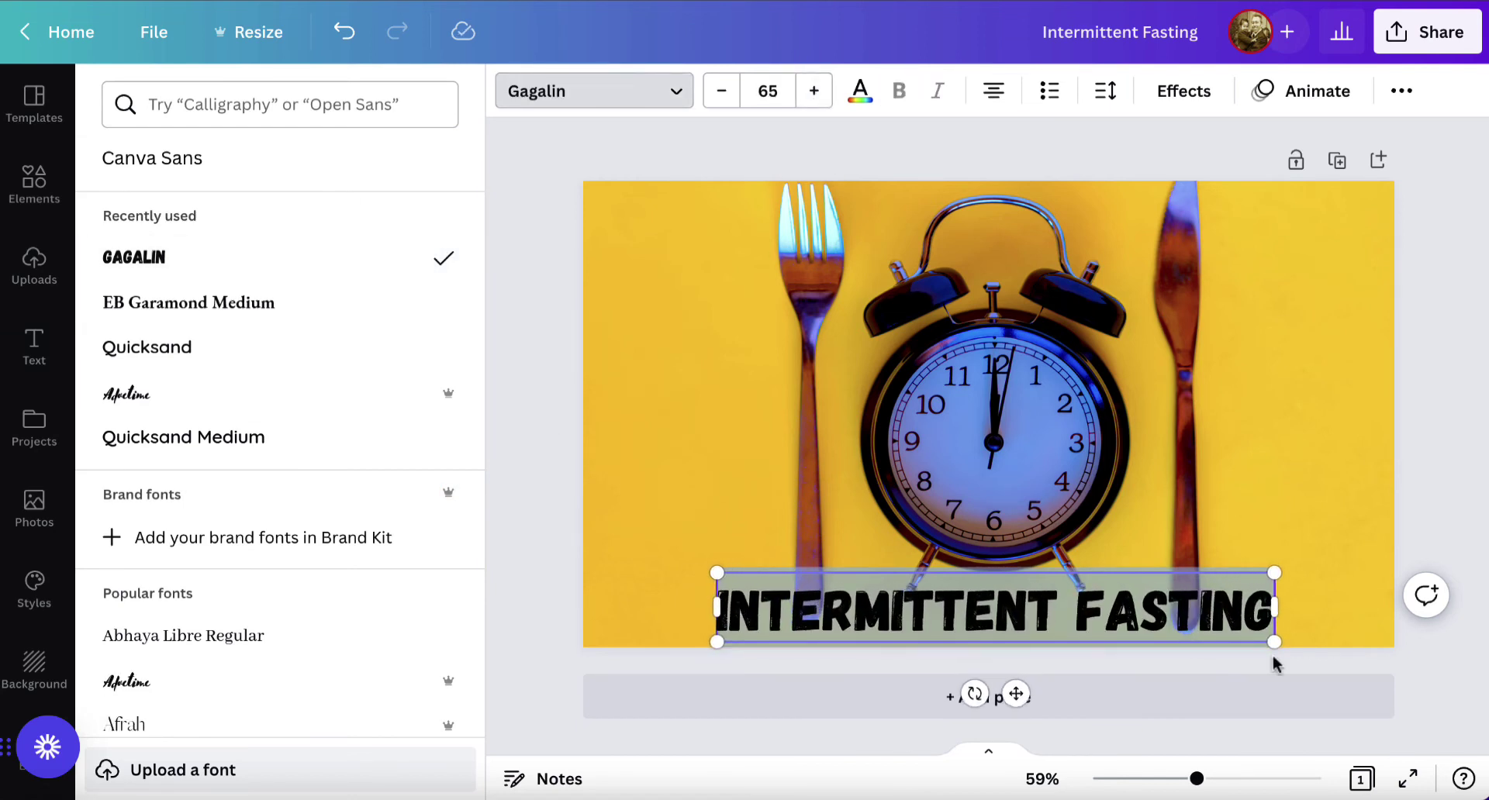
Append ' GUIDE' to the end of the heading text
left_click(1264, 615)
left_click(1257, 608)
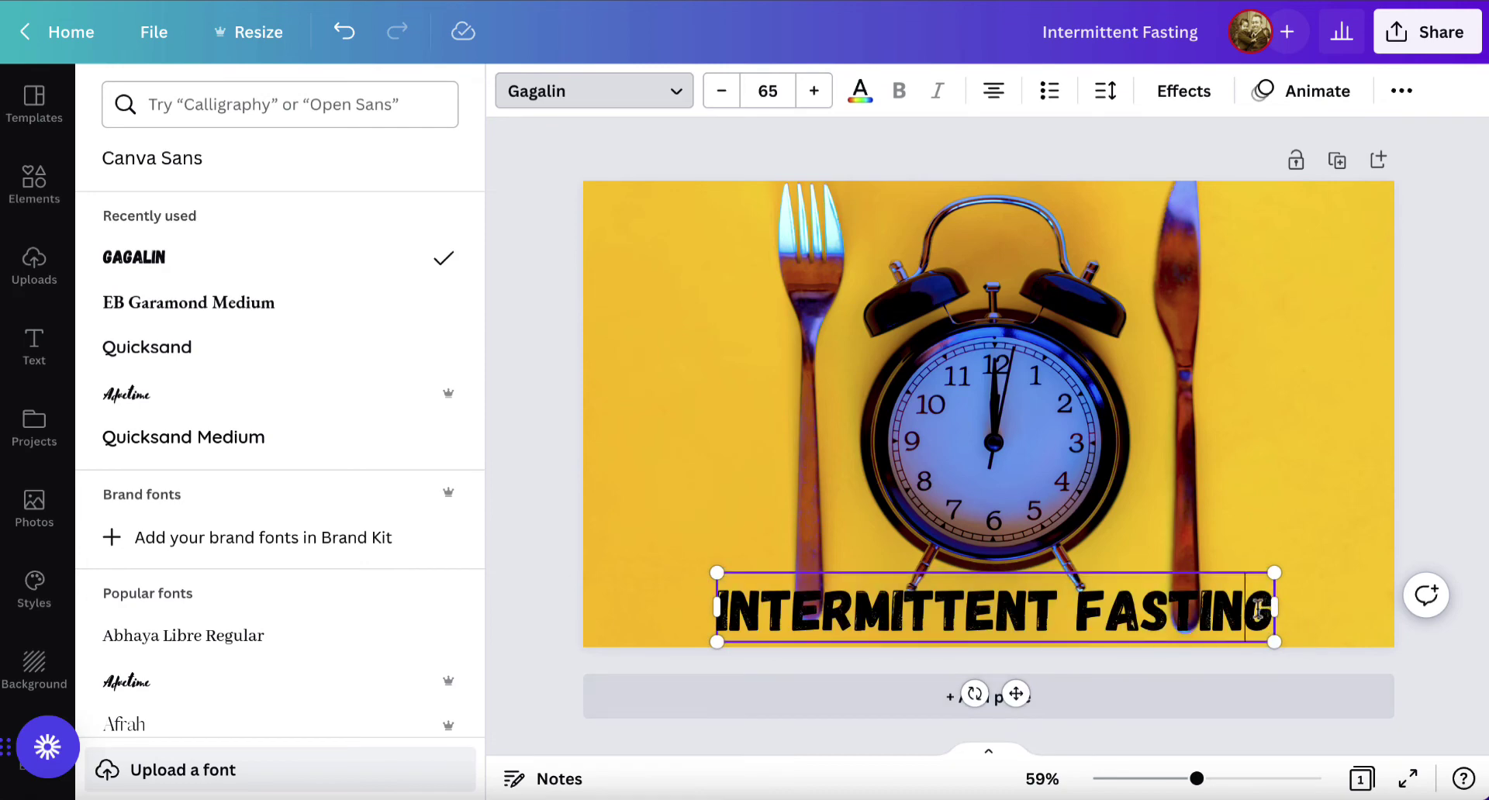
type("GUIDE")
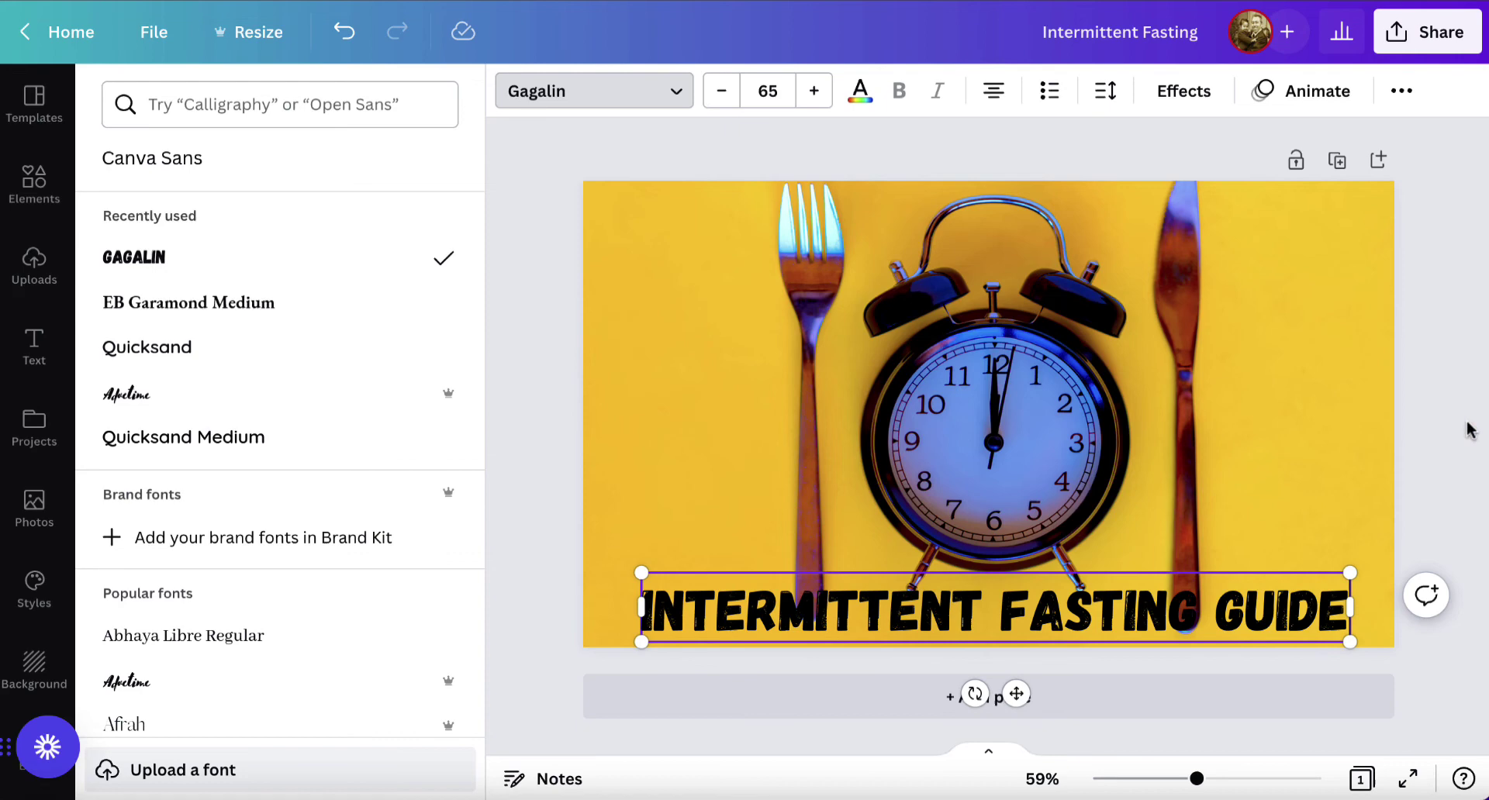
key("Escape")
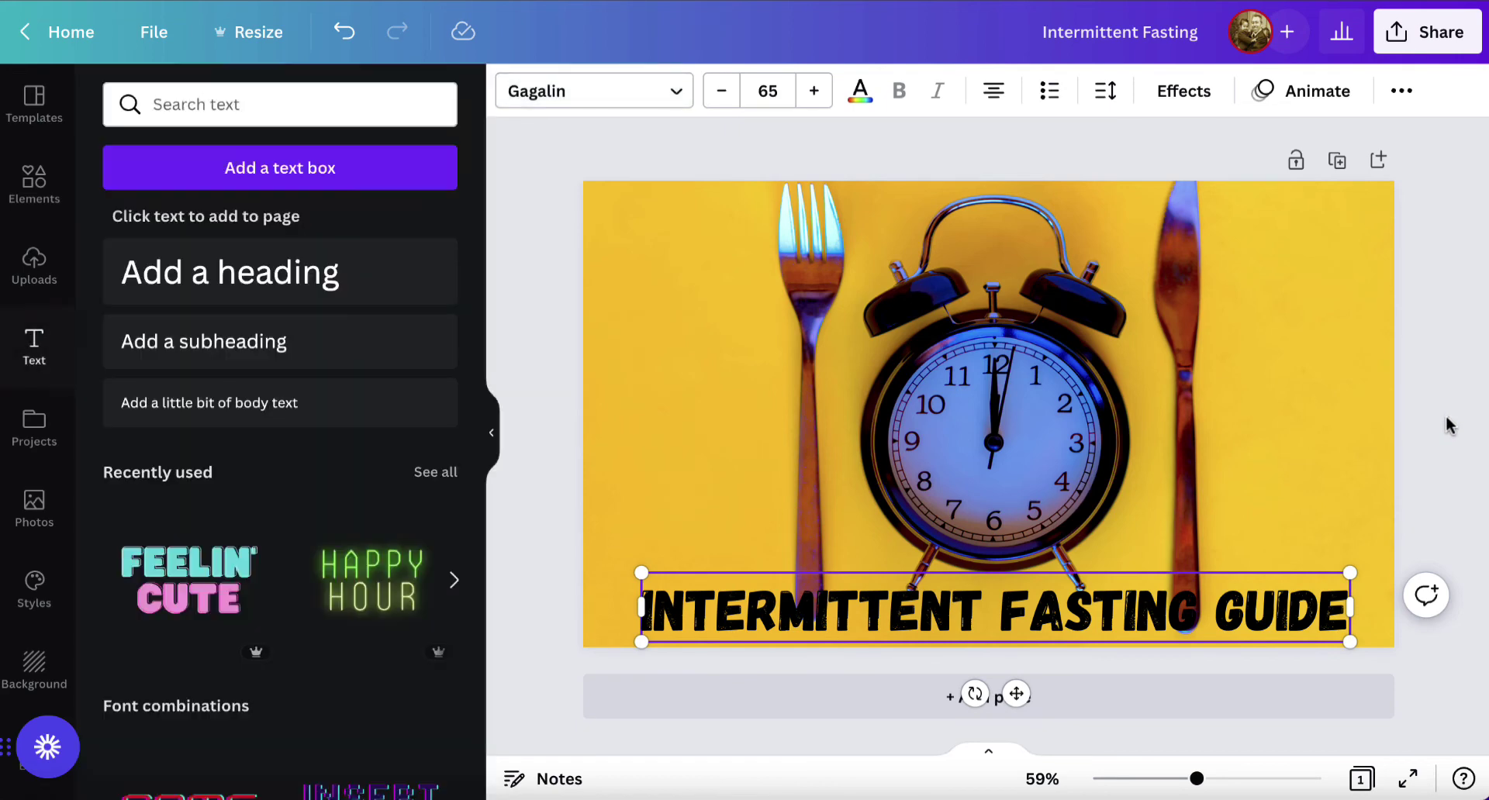
Nudge the heading slightly higher on the photo
left_click(1362, 413)
left_click(1209, 609)
left_click_drag(1209, 609, 1207, 603)
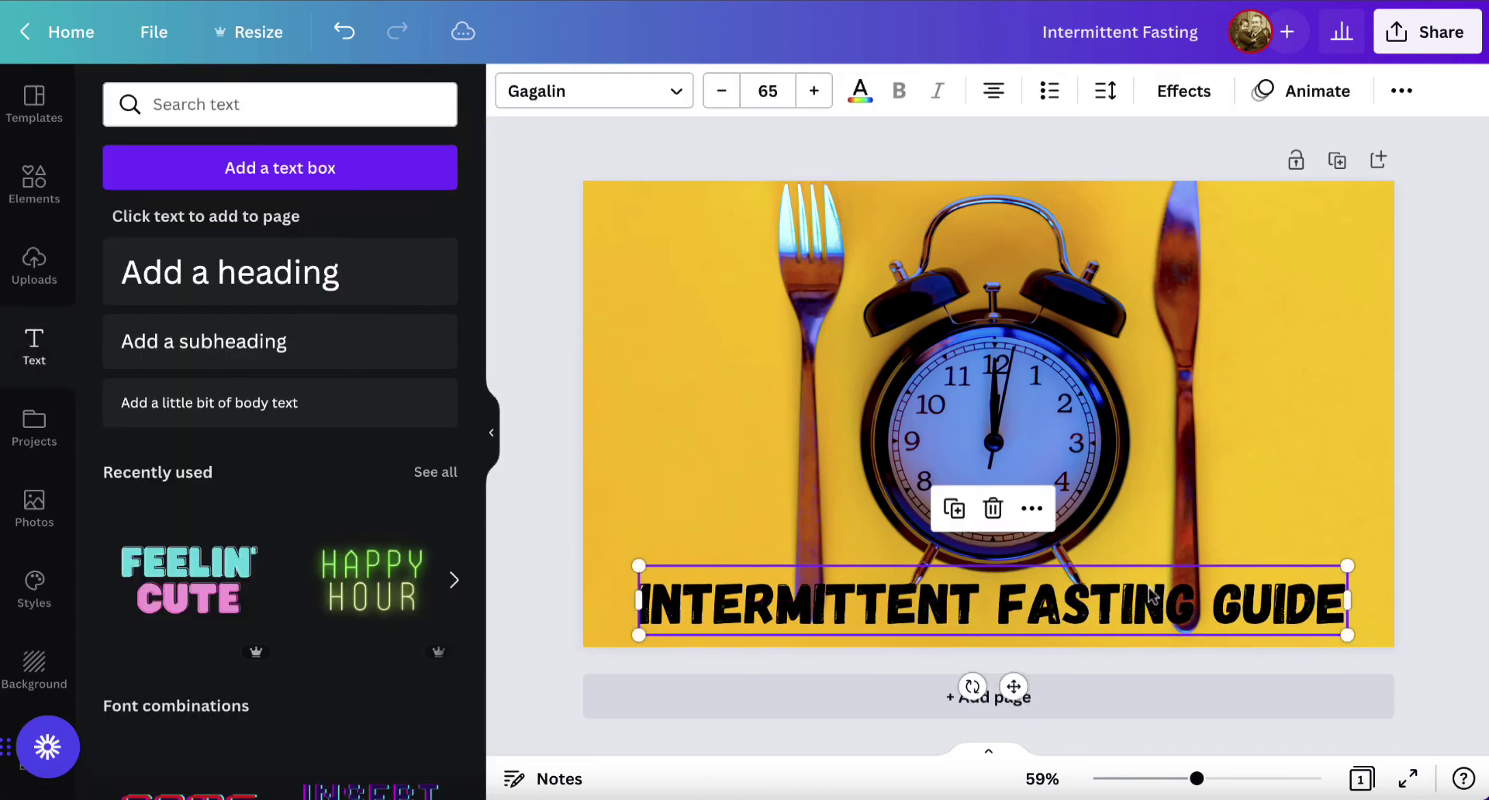
Try Shadow and Hollow text effects on the heading, then apply Lift
left_click(1173, 99)
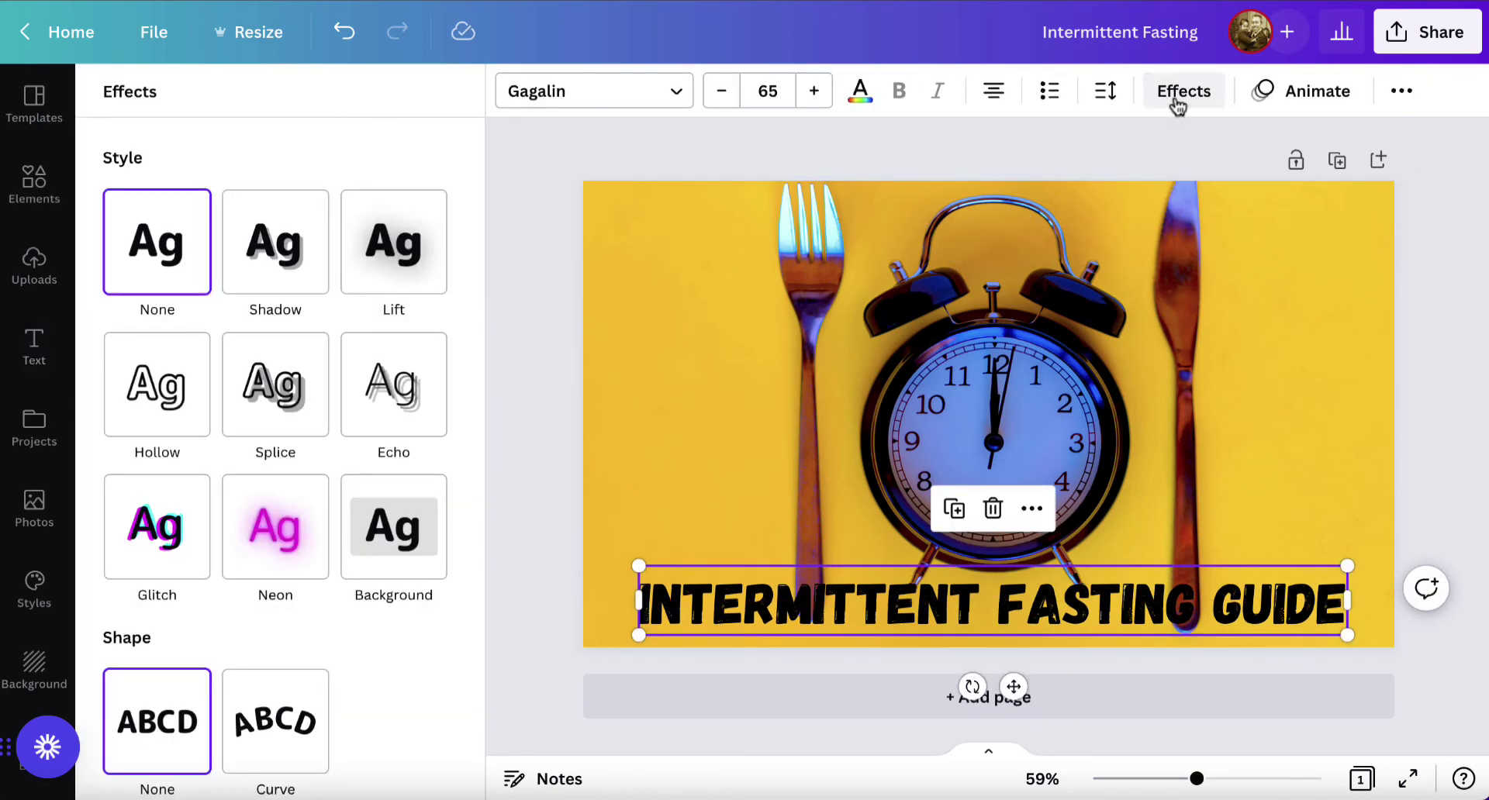
left_click(303, 250)
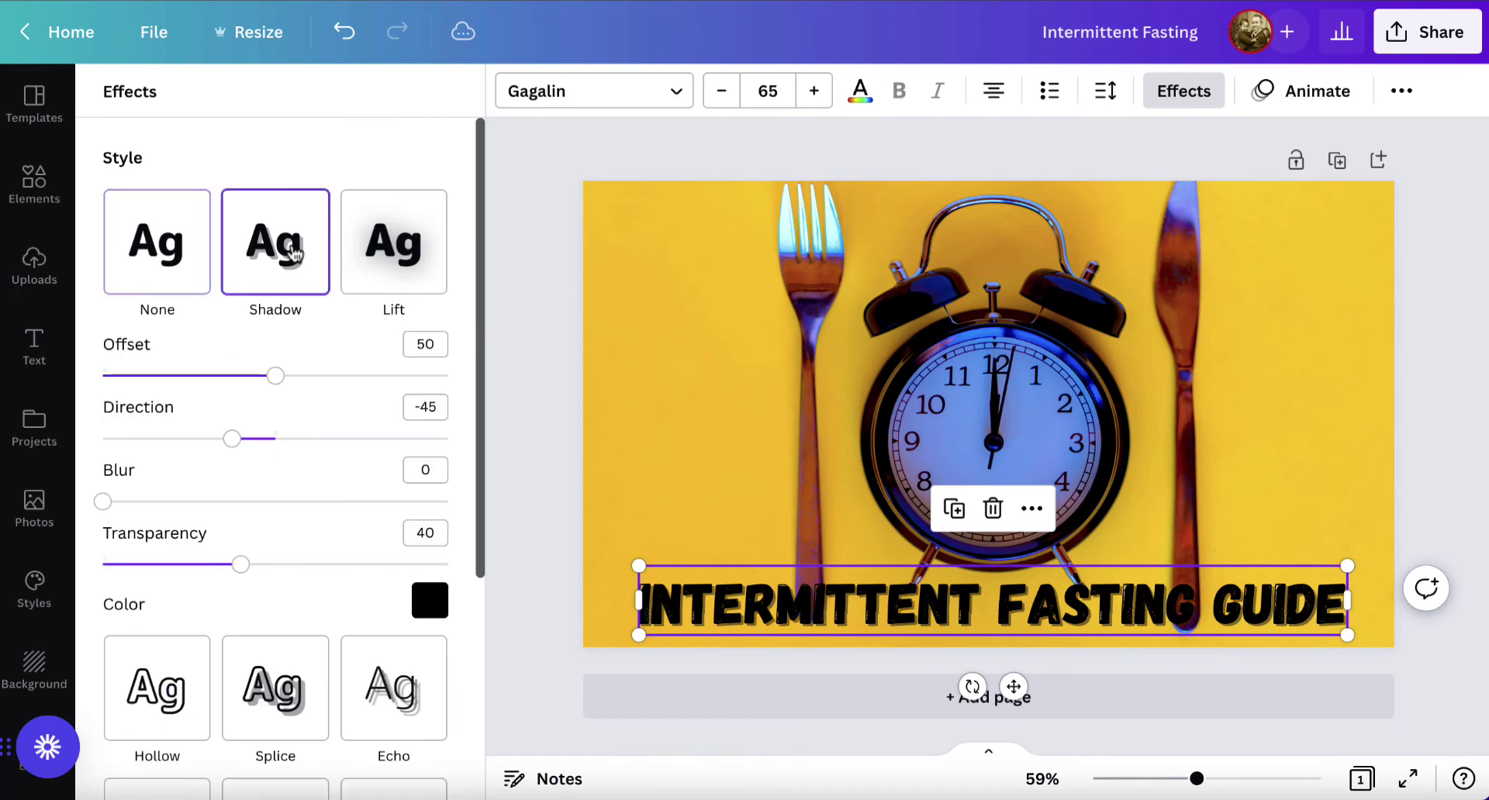
left_click(175, 257)
left_click(168, 409)
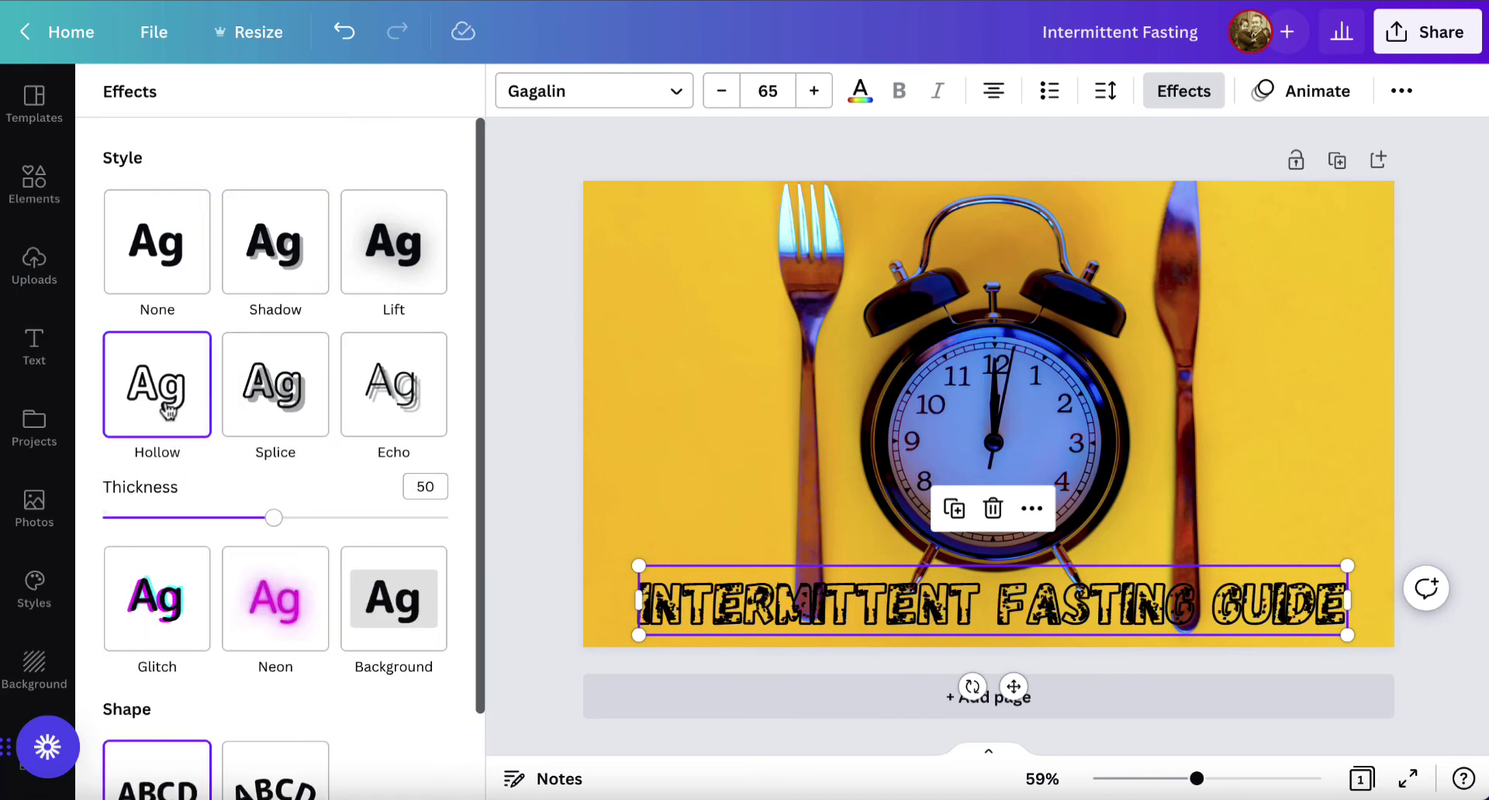
left_click(275, 242)
left_click(394, 242)
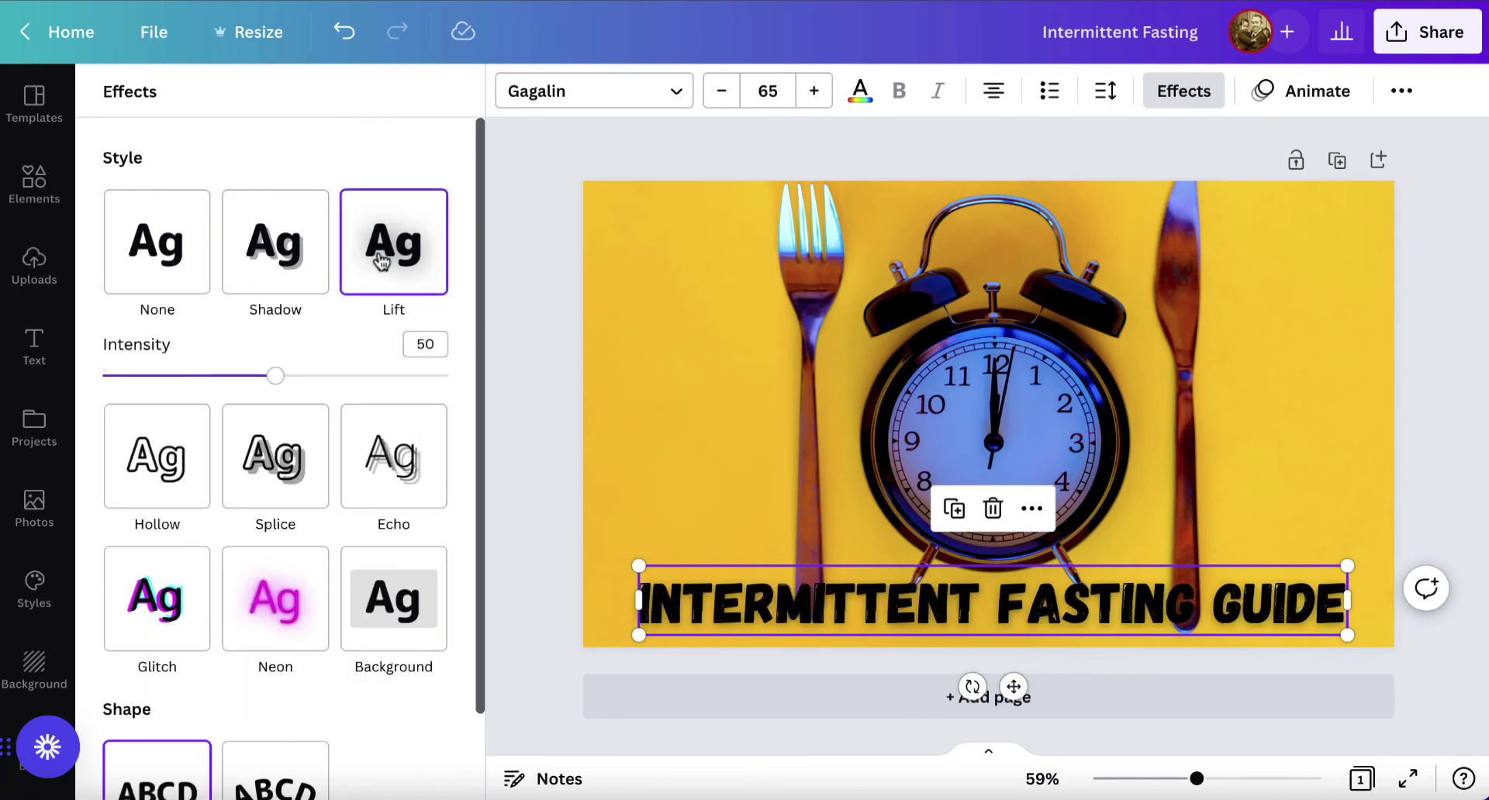
left_click(541, 172)
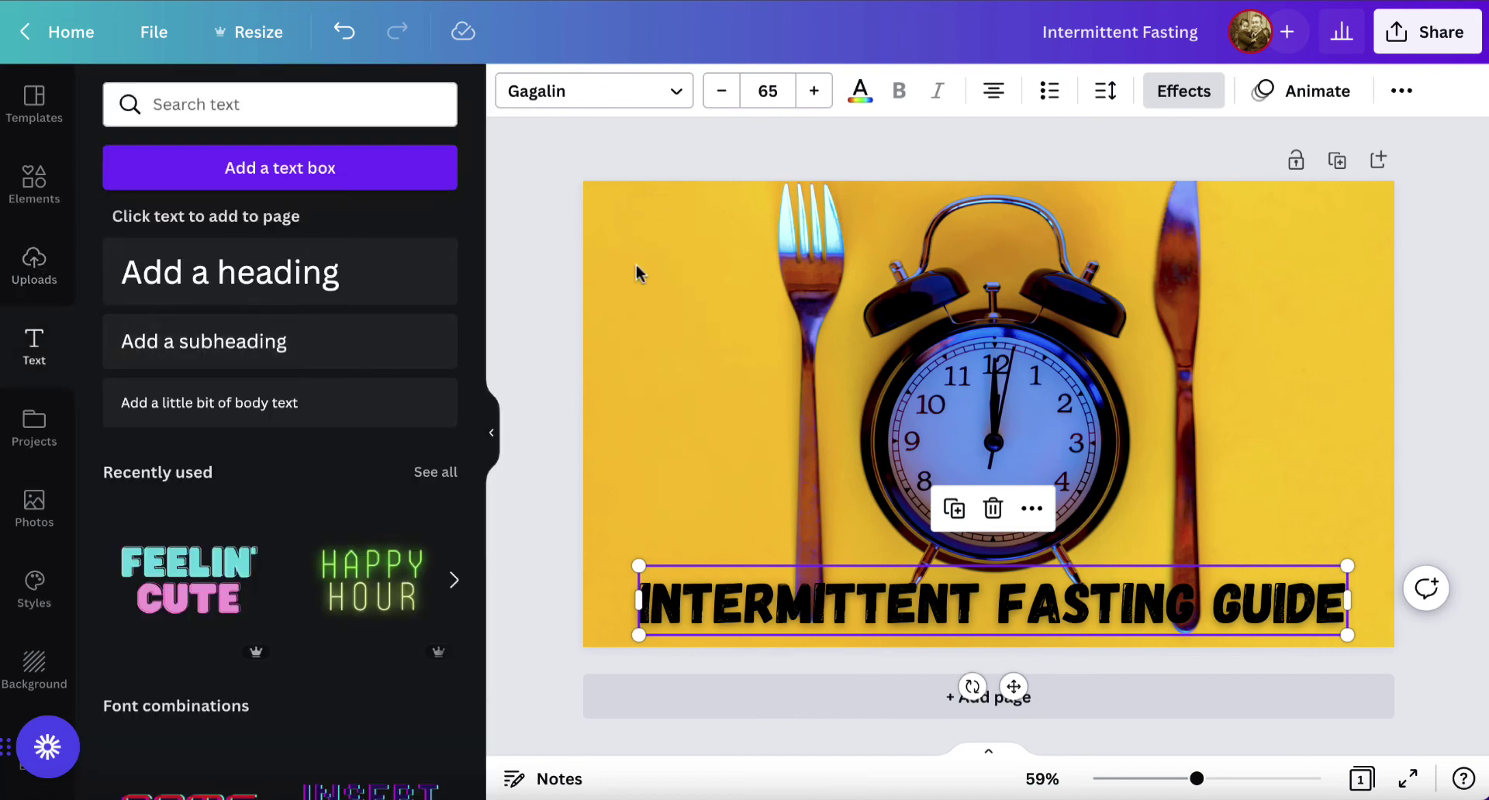
left_click(656, 149)
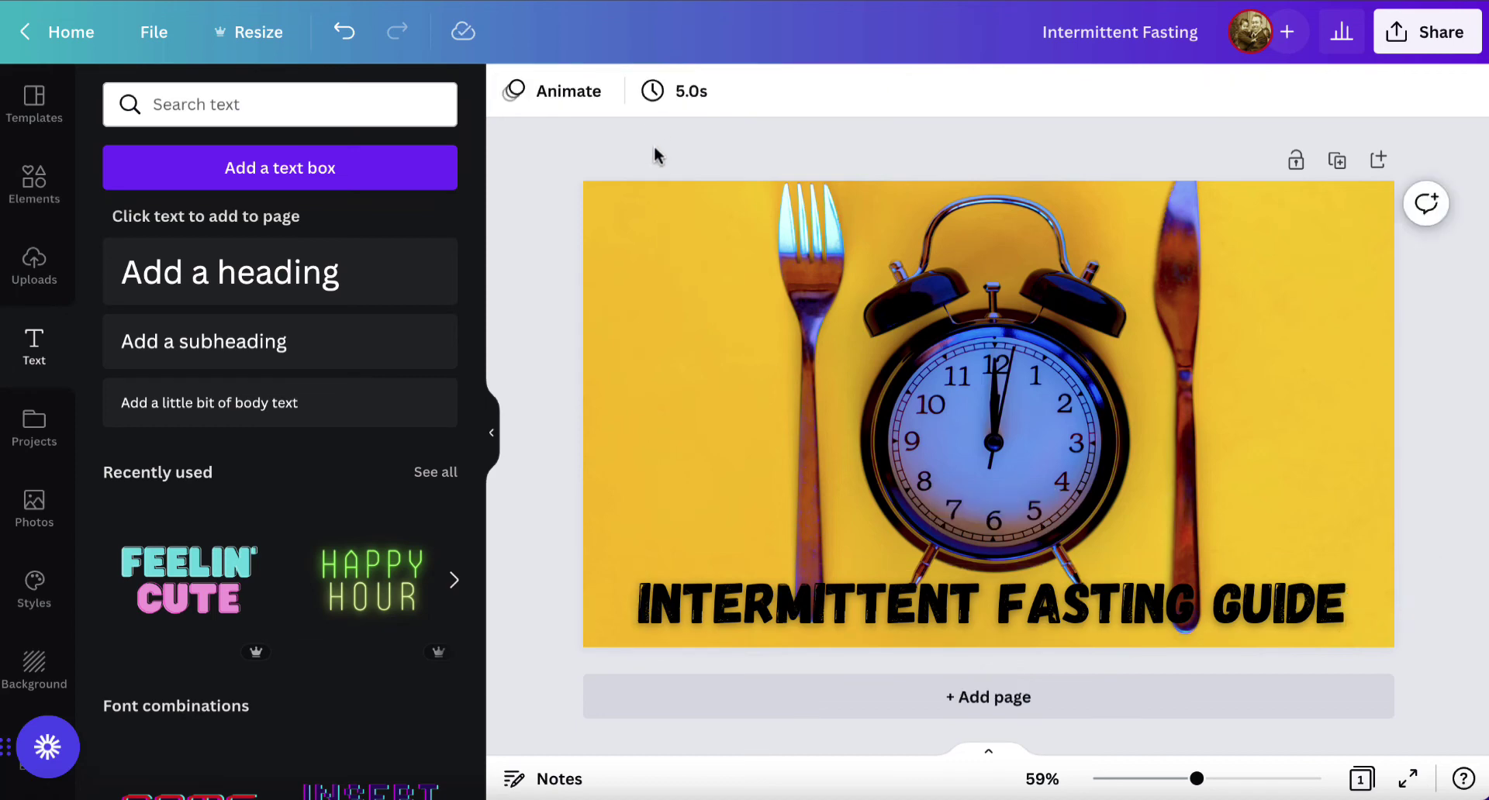
Rename the design to 'Intermittent Fasting Guide'
left_click(1204, 33)
type("Gudie")
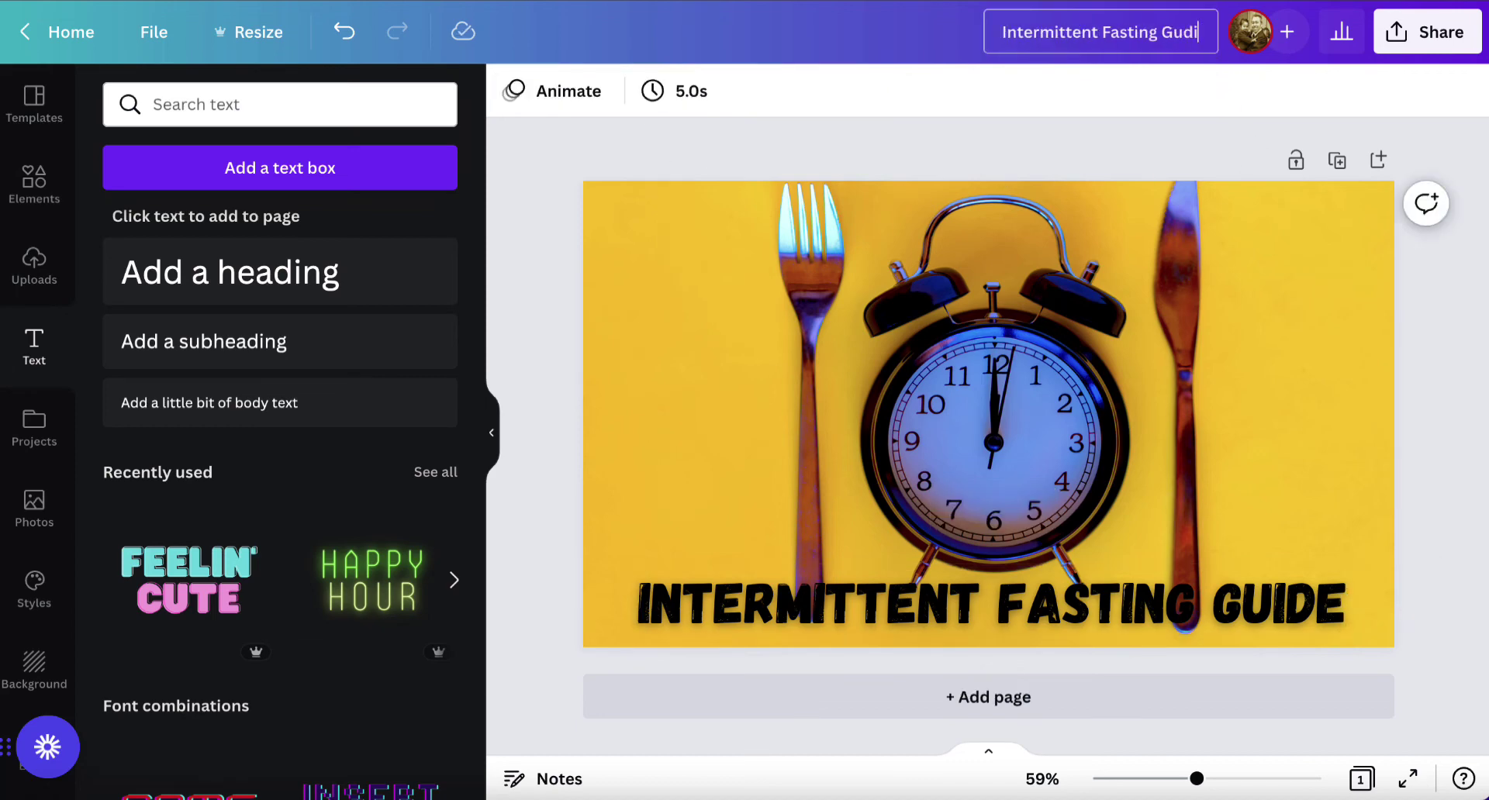
key("BackSpace")
key("BackSpace")
key("BackSpace")
type("ide")
Download the design as a JPG at quality 29
left_click(1438, 23)
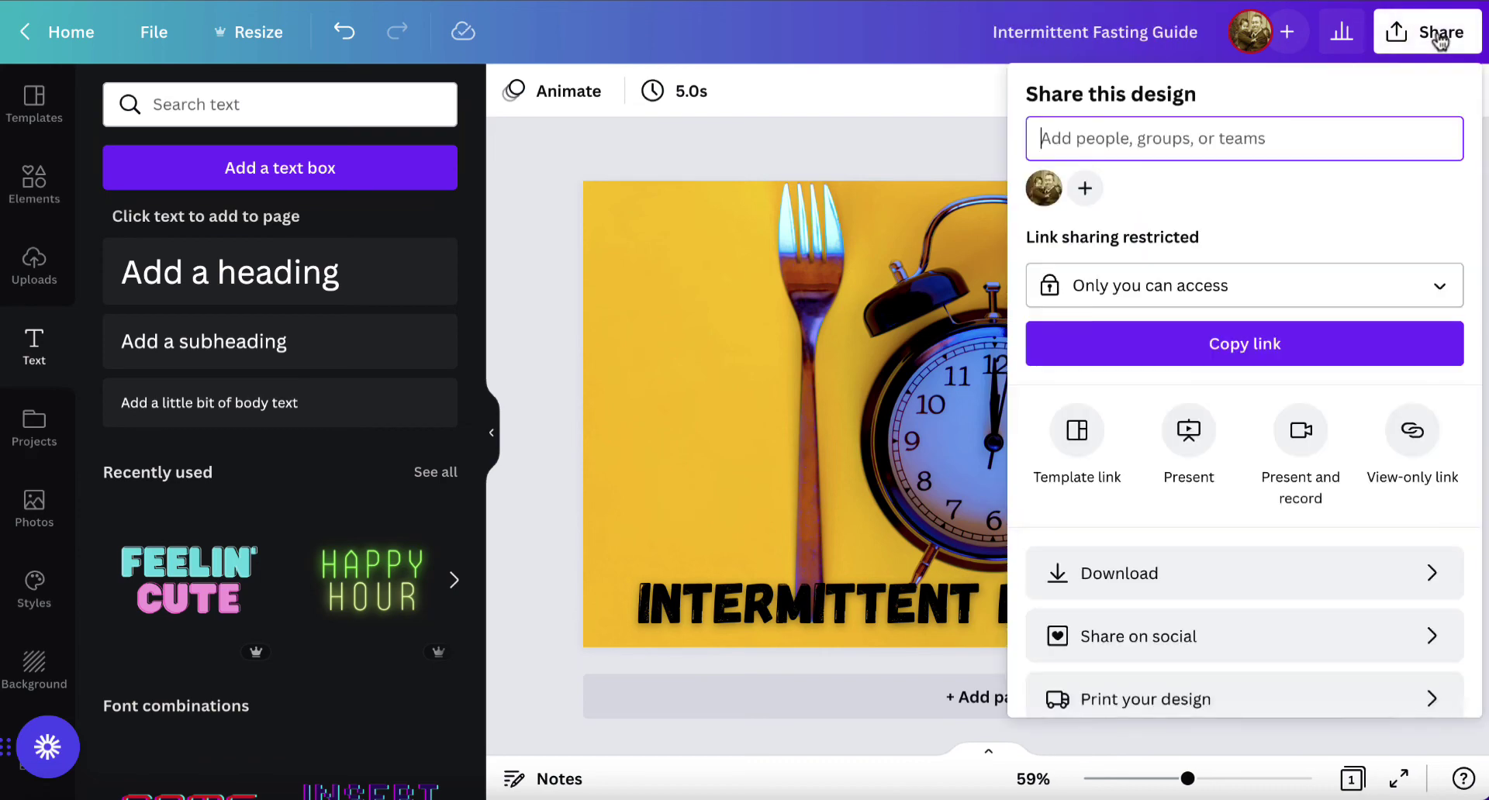
left_click(1103, 574)
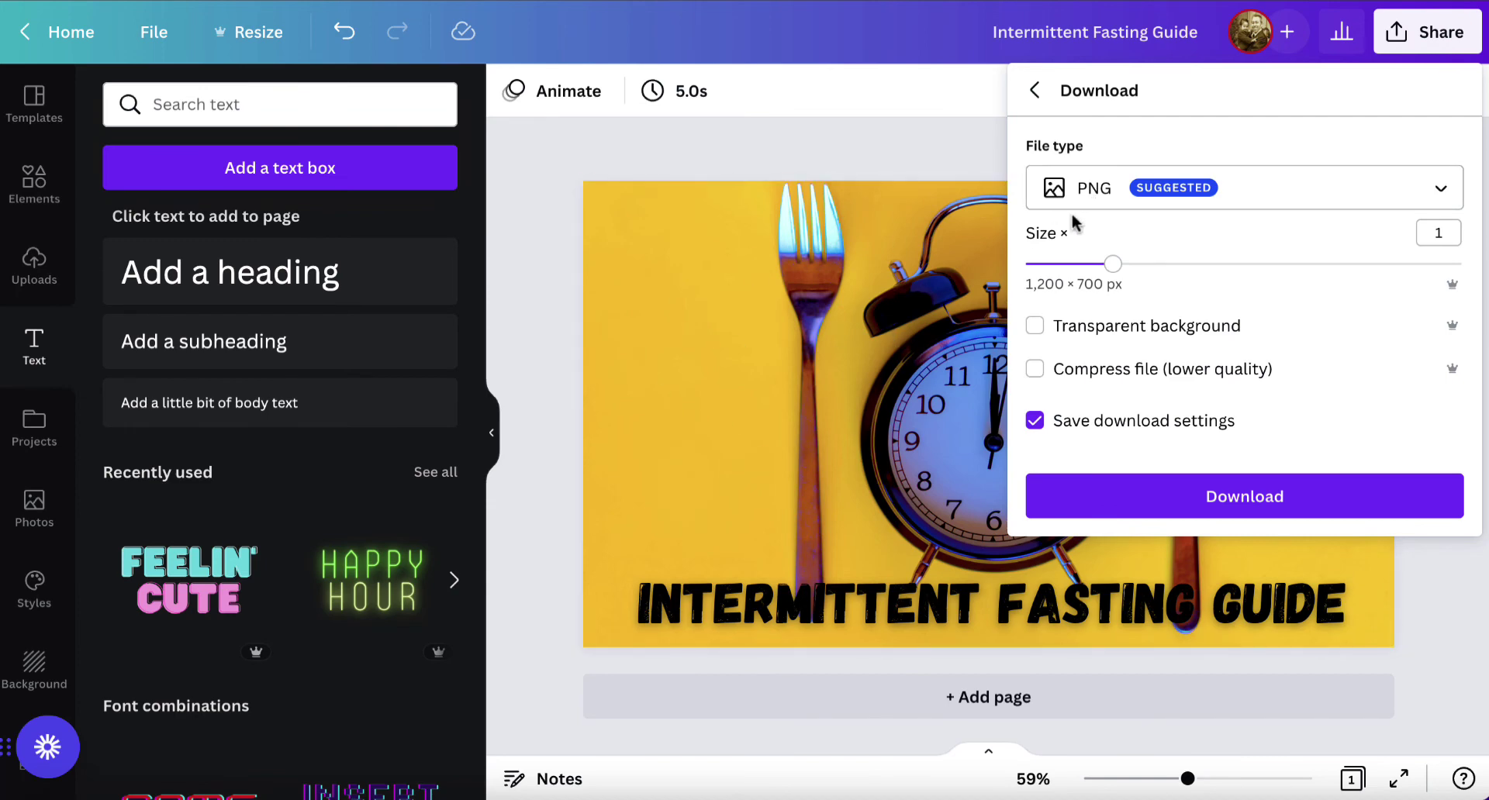
left_click(1070, 189)
left_click(1073, 263)
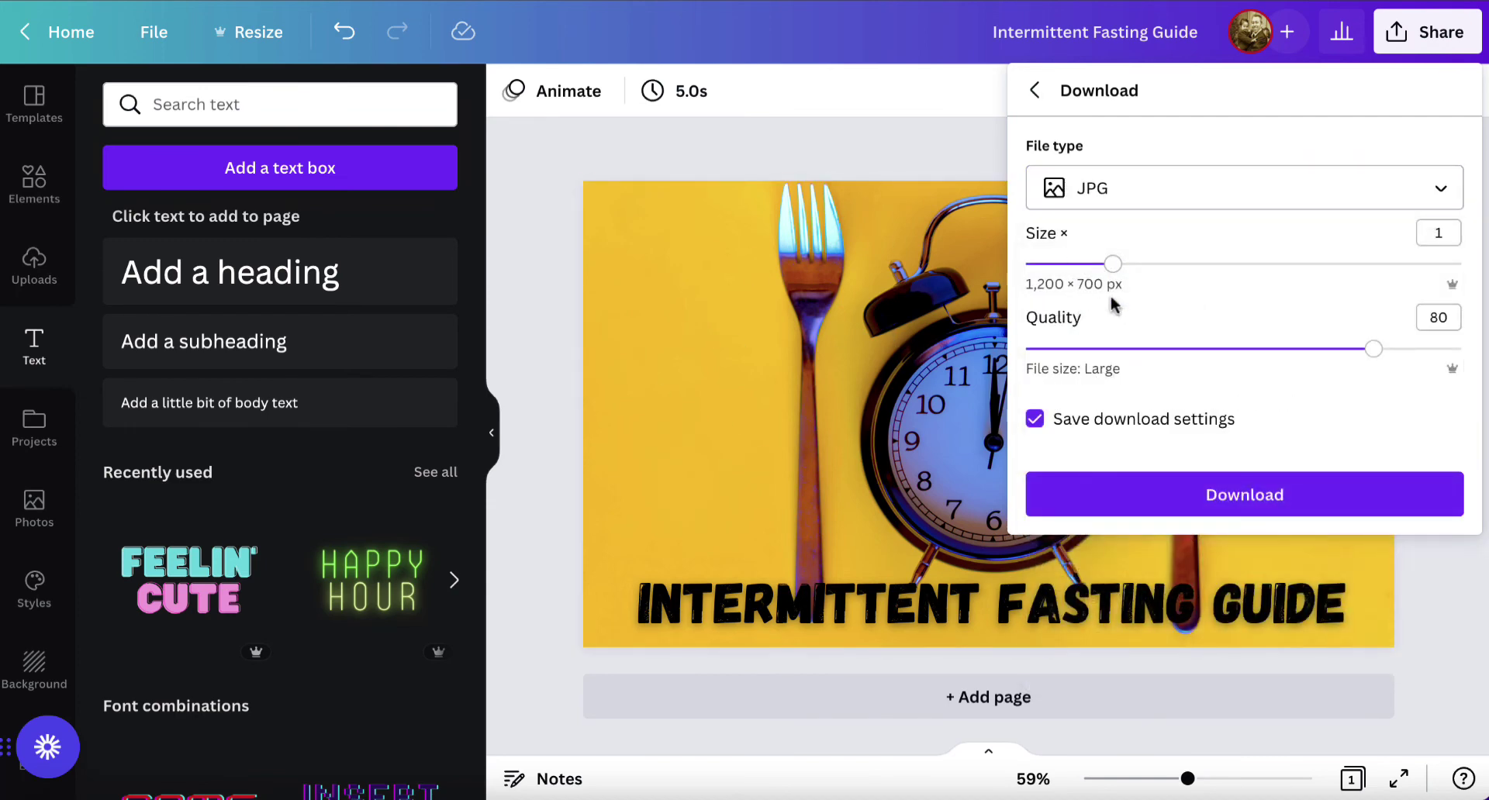
left_click(1148, 349)
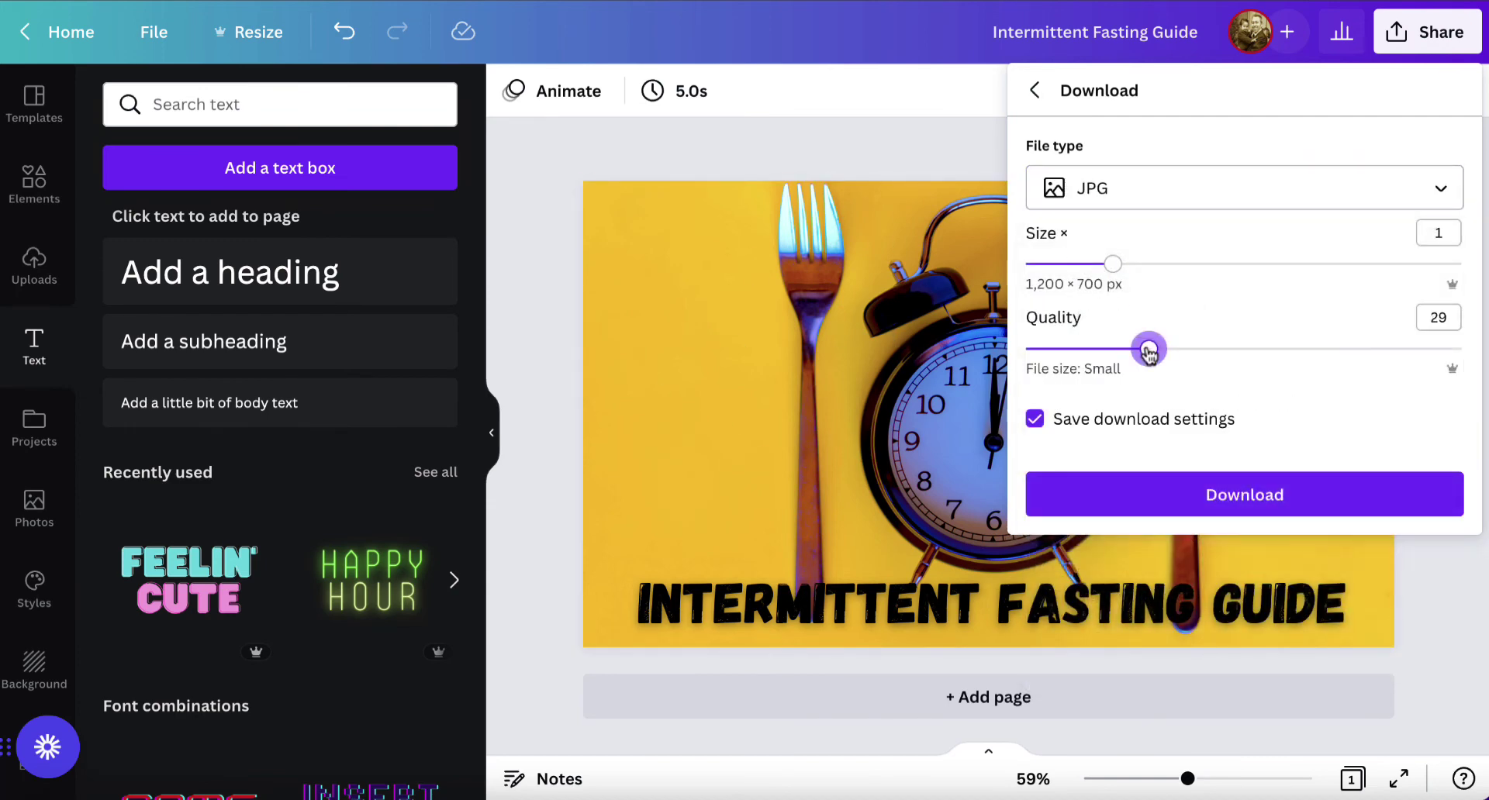
left_click(1206, 494)
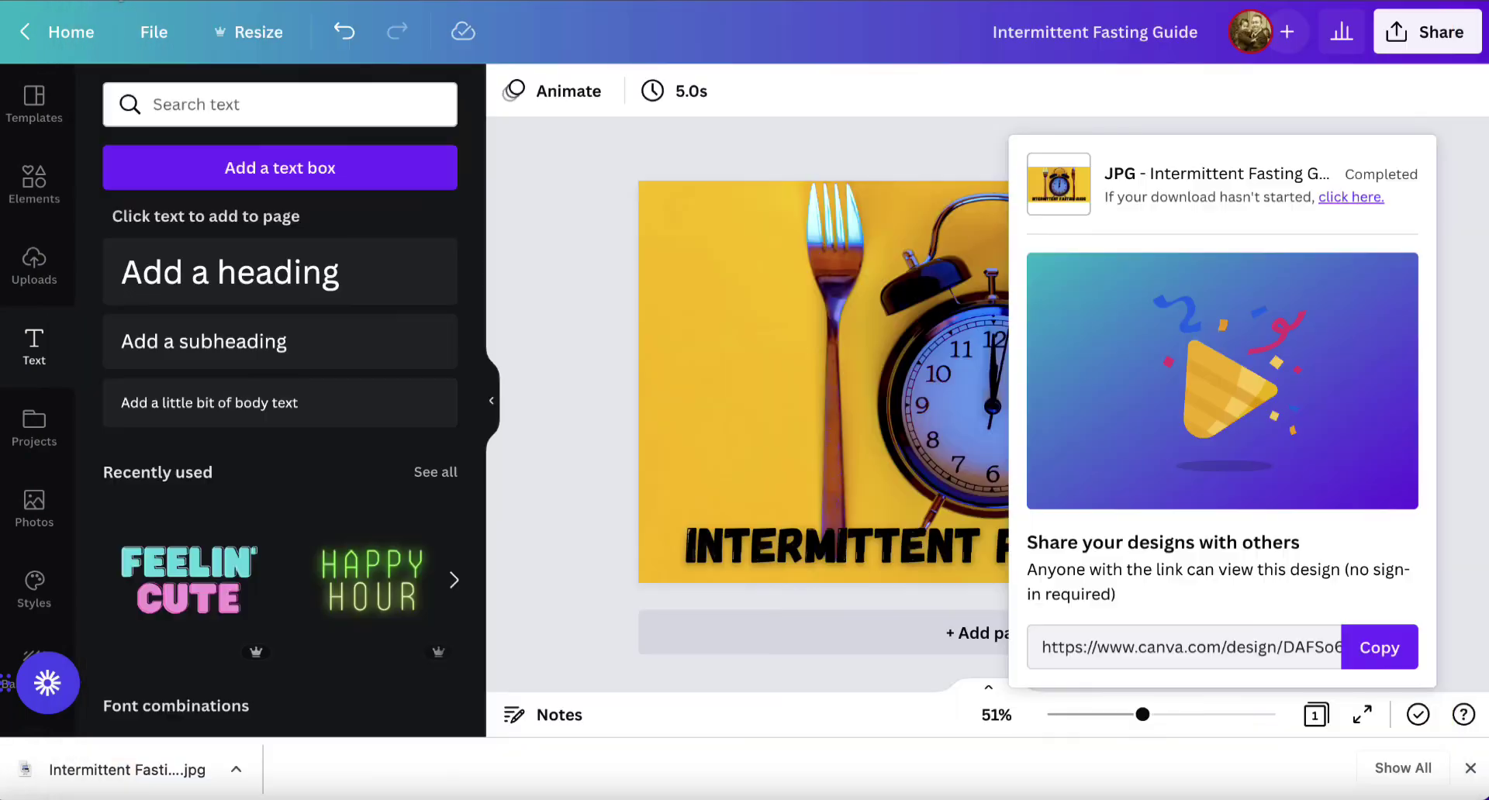
Close the JPG preview and set the download to PNG with Compress file ticked
left_click(124, 7)
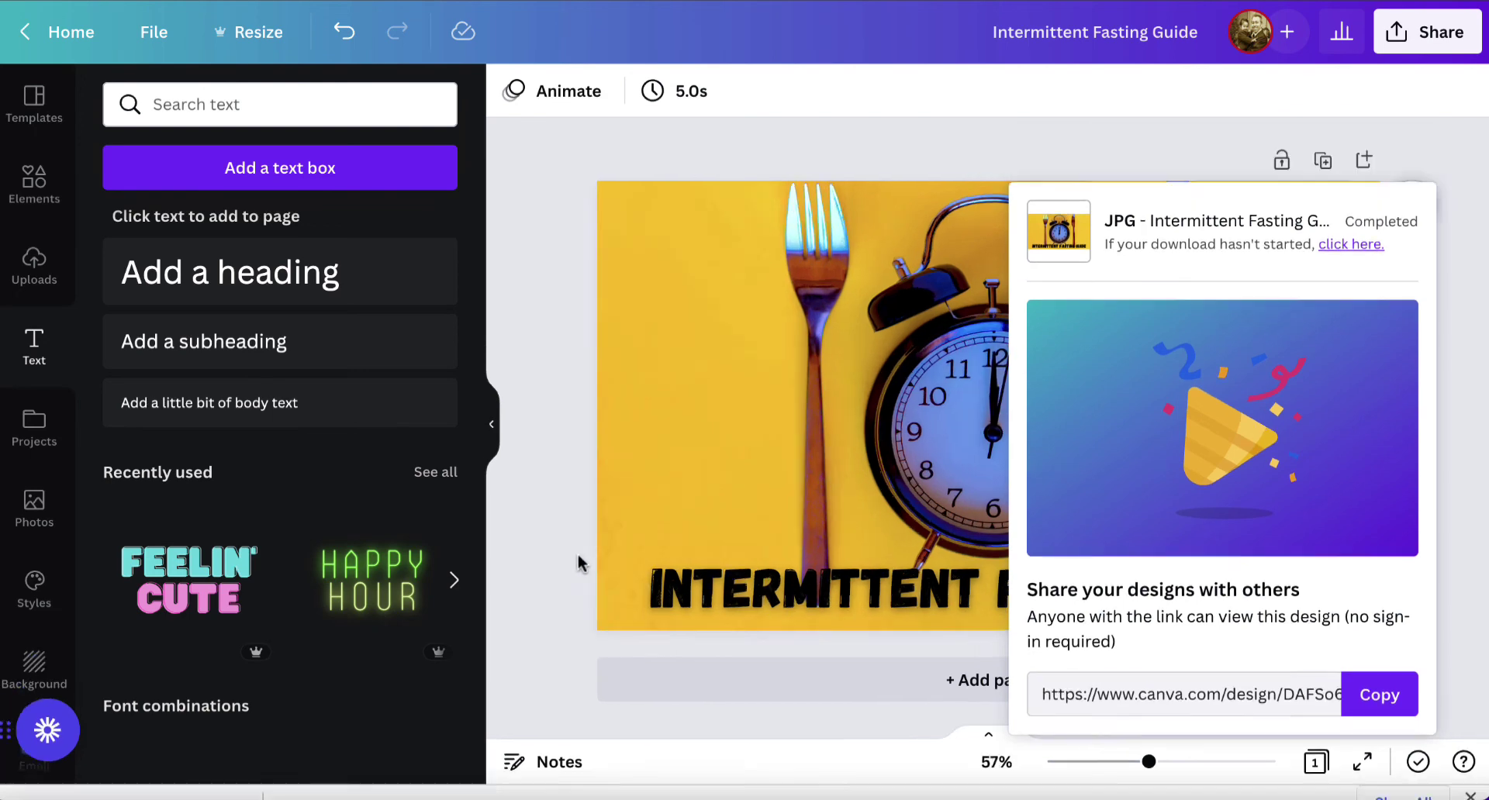
left_click(1425, 31)
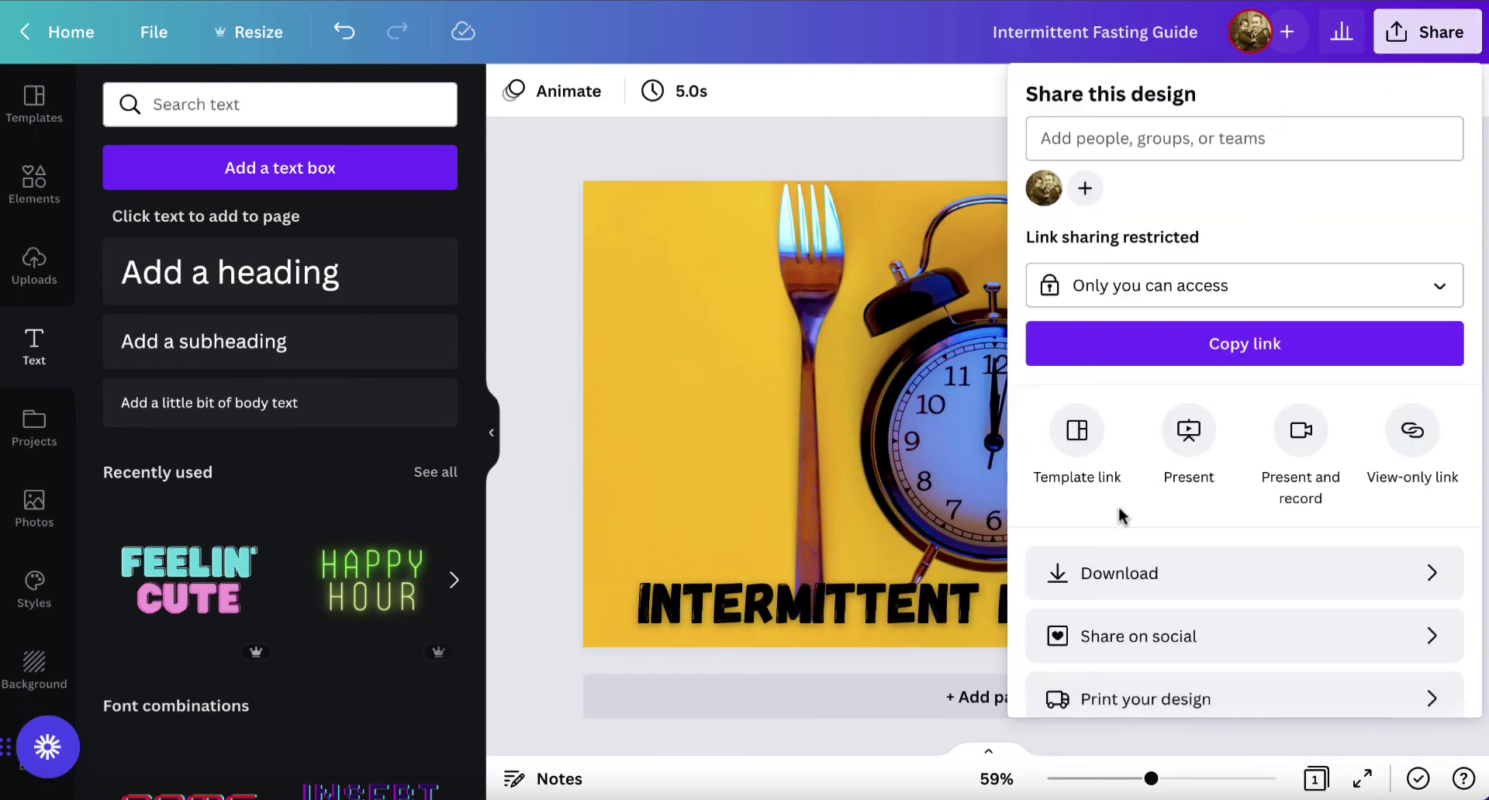
left_click(1101, 574)
left_click(1120, 191)
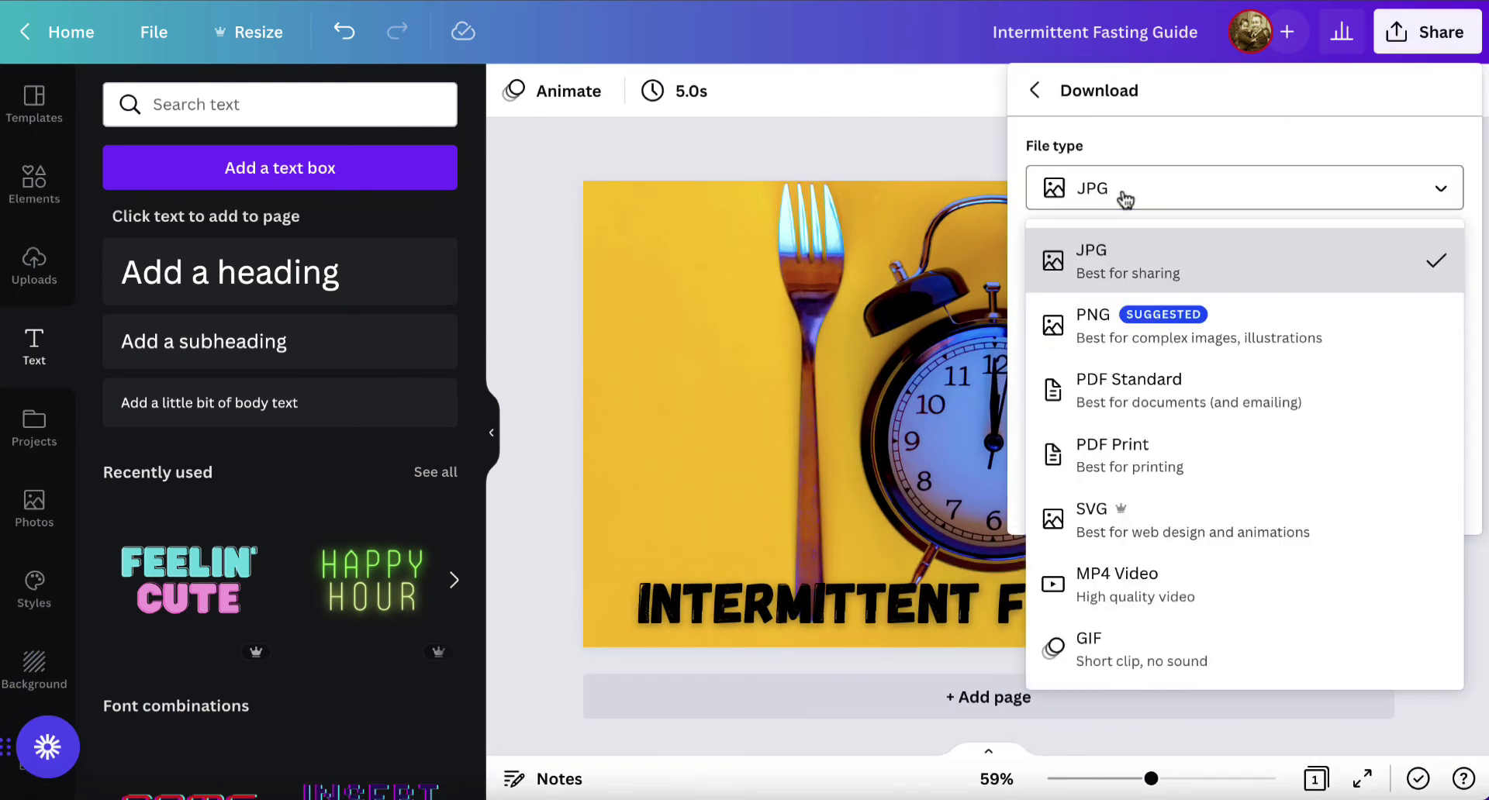
left_click(1109, 310)
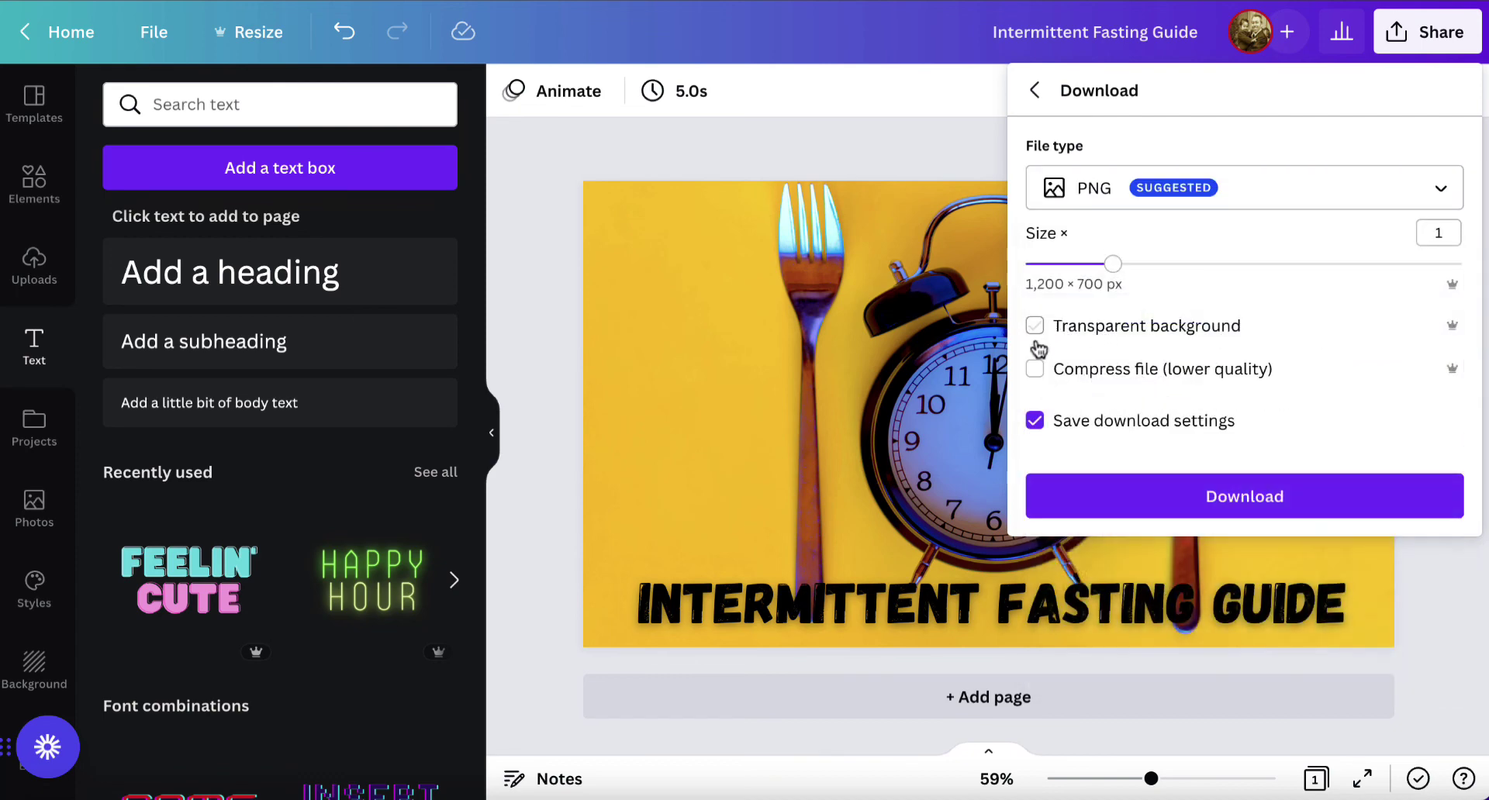
left_click(1036, 370)
Download the compressed PNG, view it, then close the preview
left_click(1162, 496)
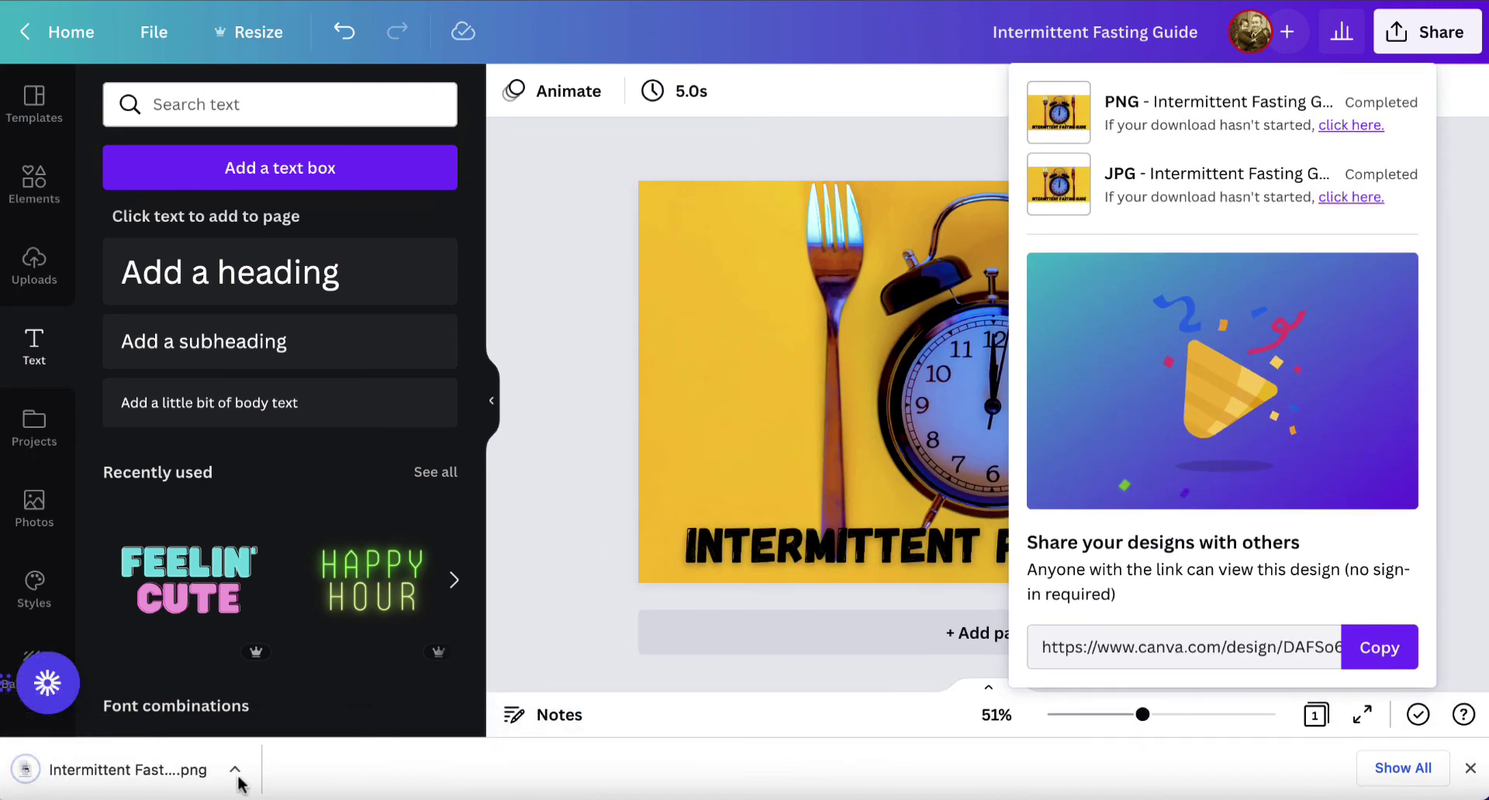
left_click(93, 770)
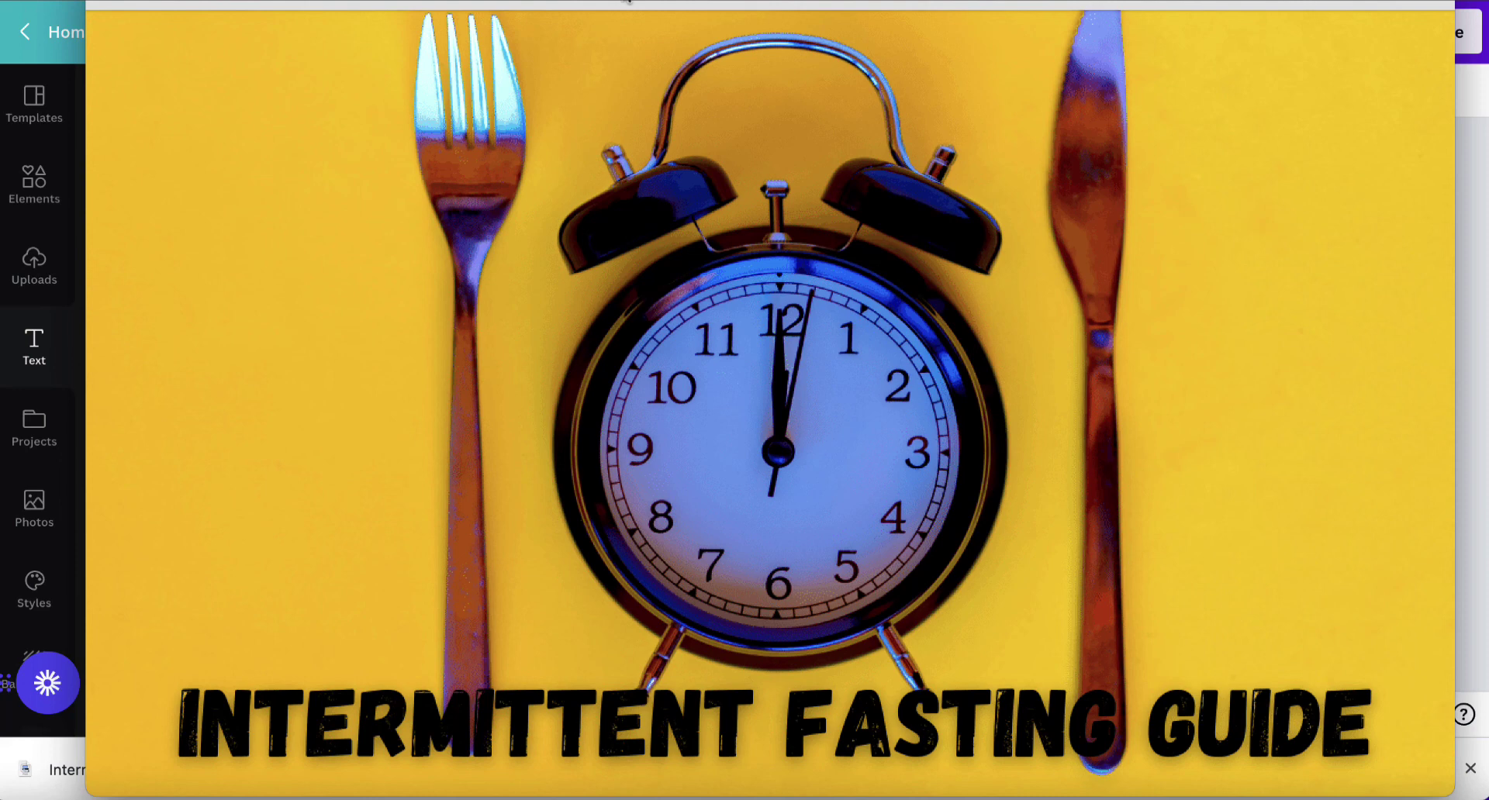
left_click(124, 5)
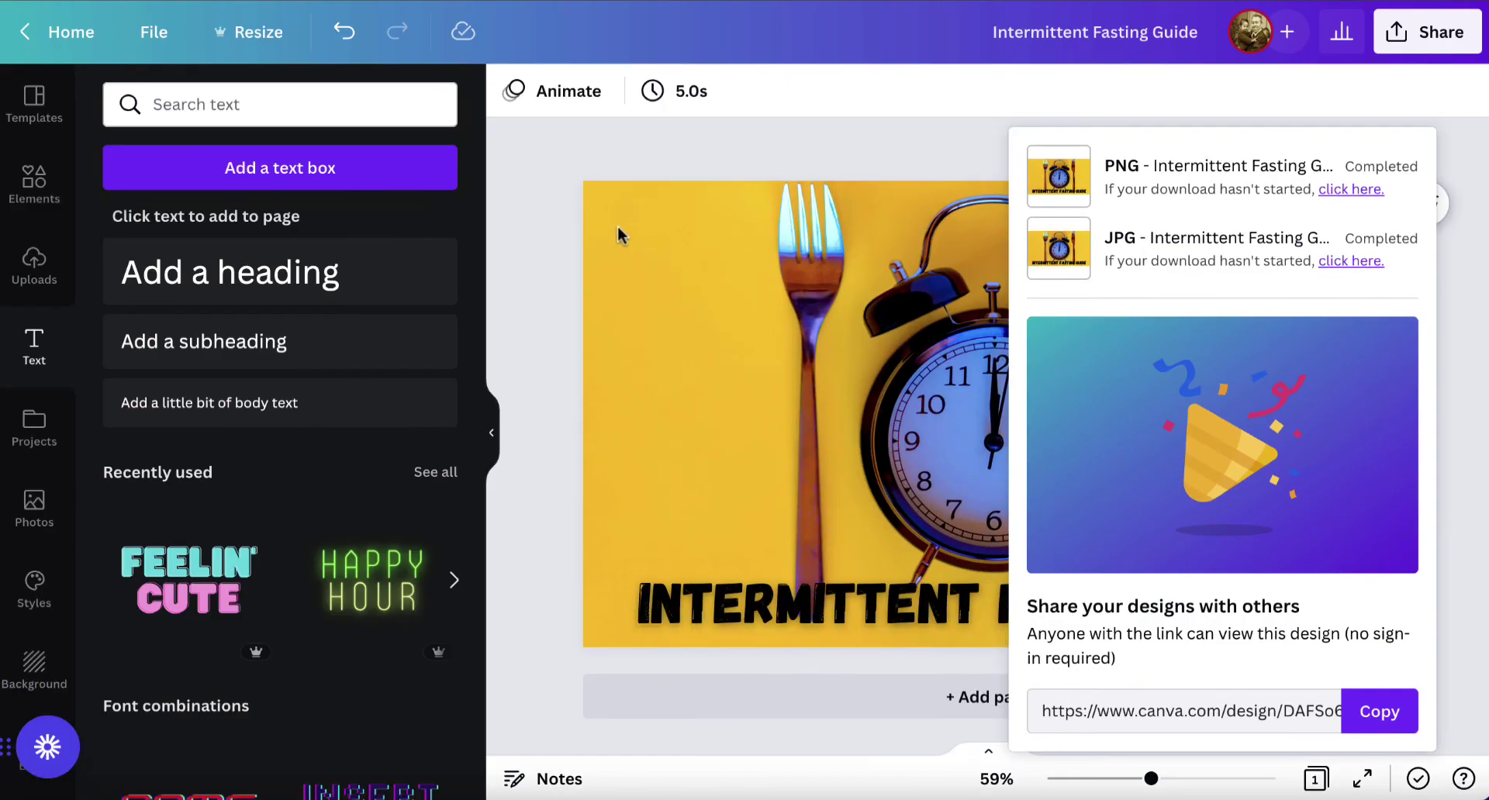